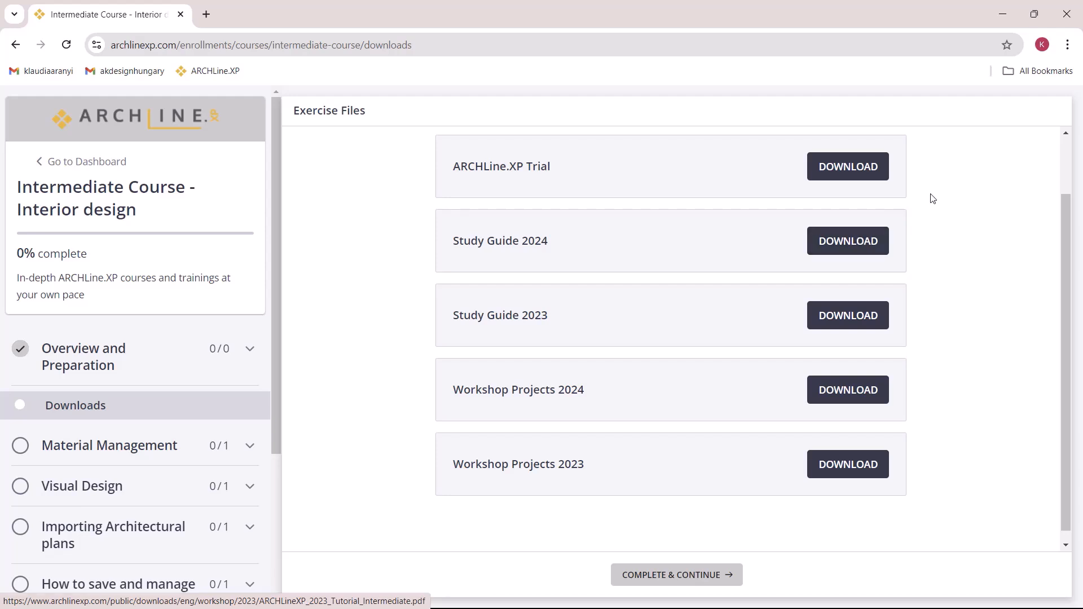
Switch to ARCHLine.XP and open the project 01_Roof_START from the 8_Roof folder of the 2024 Workshop_Intermediate files.
{"action": "left_click", "coordinate": [1003, 22]}
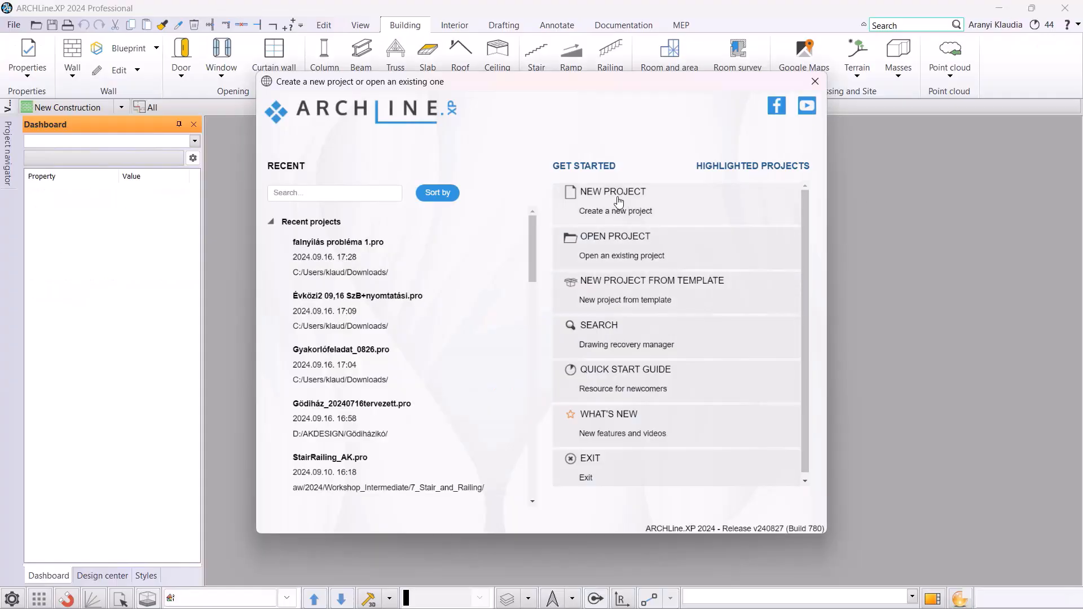
{"action": "left_click", "coordinate": [623, 245]}
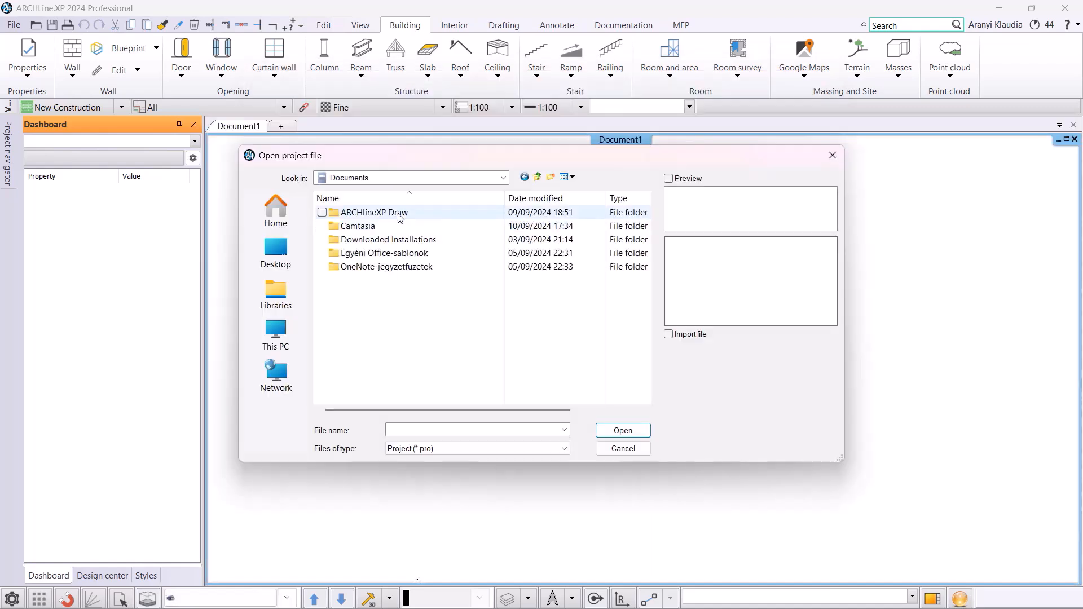
{"action": "double_click", "coordinate": [399, 212]}
{"action": "double_click", "coordinate": [399, 213]}
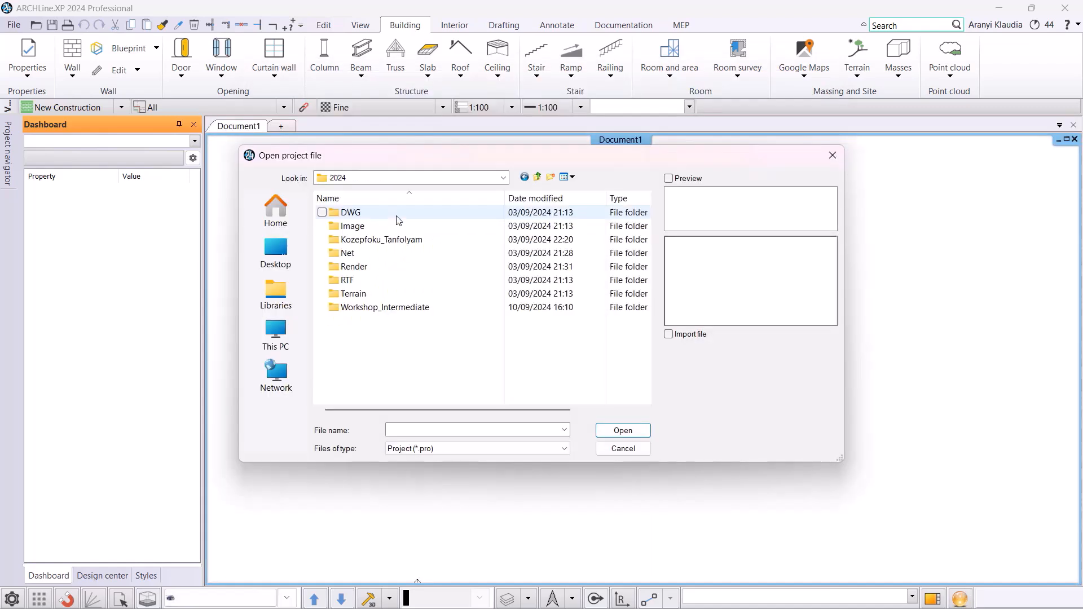
{"action": "double_click", "coordinate": [387, 309]}
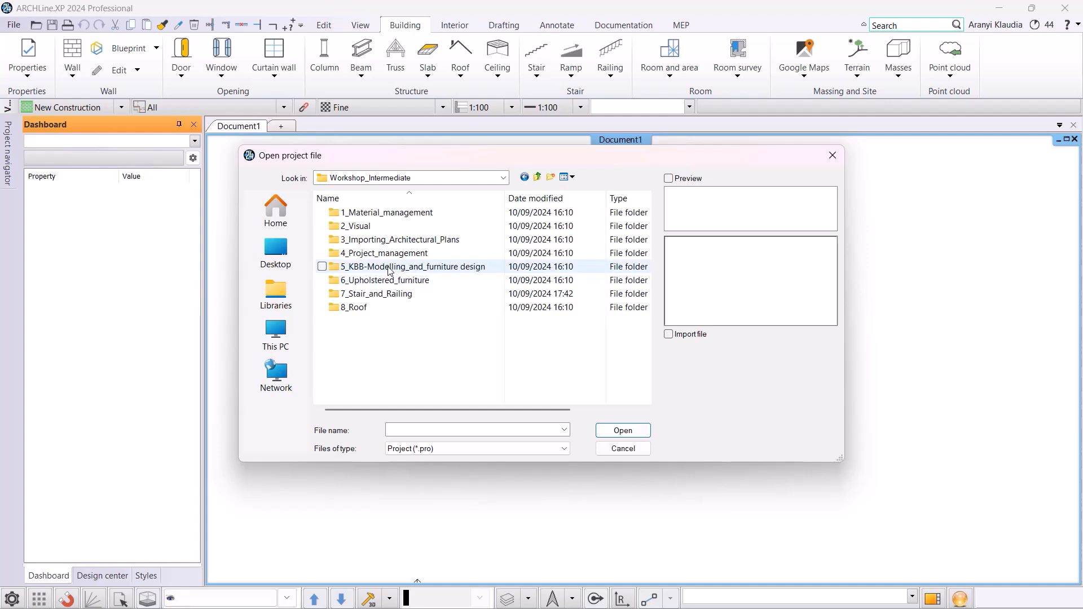
{"action": "left_click", "coordinate": [364, 309]}
{"action": "double_click", "coordinate": [364, 309]}
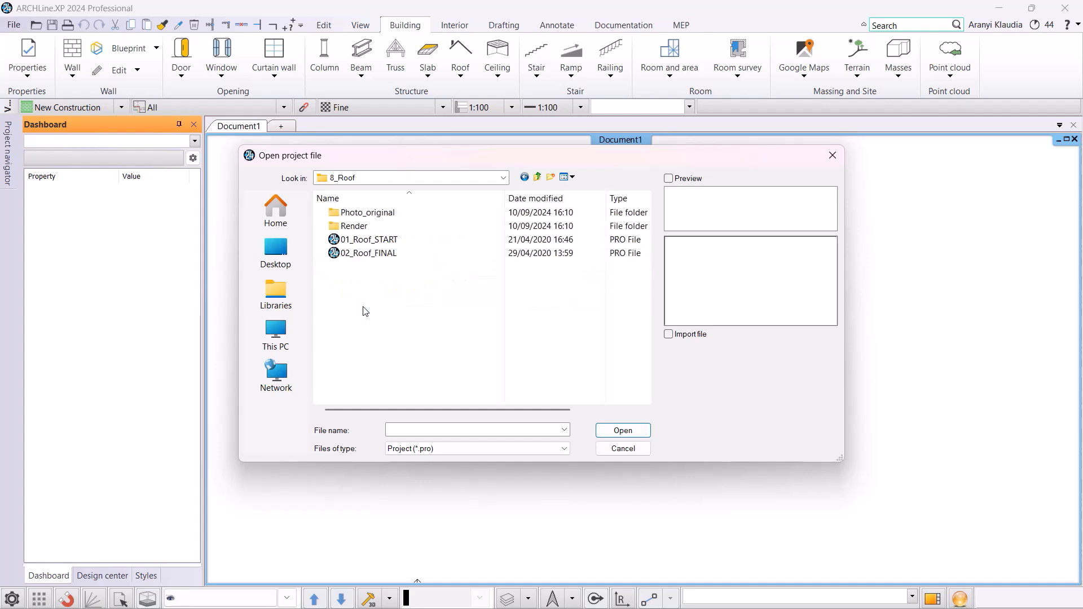
{"action": "left_click", "coordinate": [367, 240]}
{"action": "left_click", "coordinate": [622, 430]}
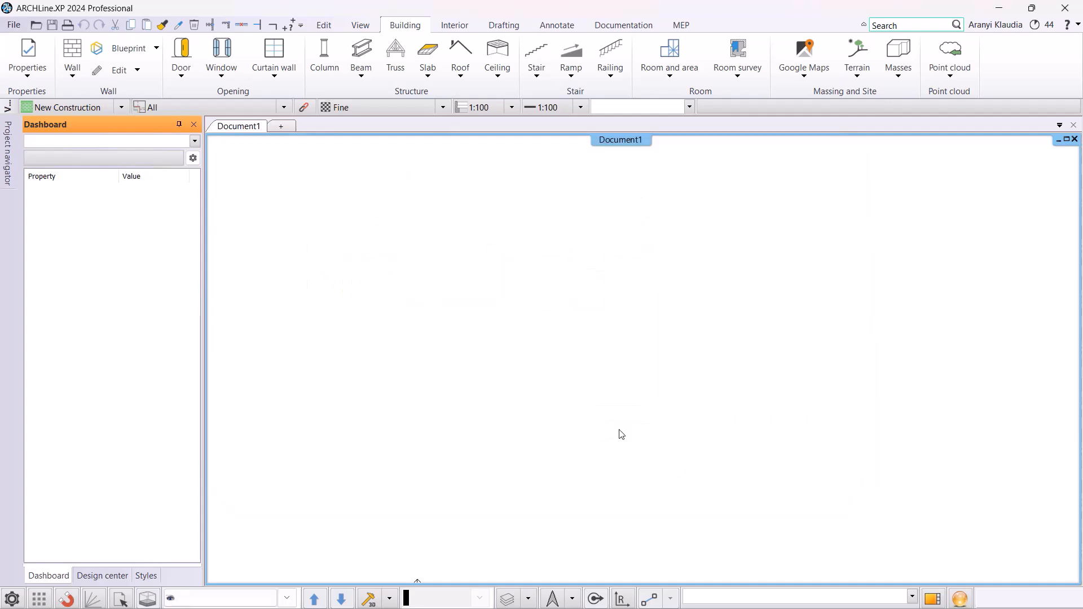
Save the project as Roof_AK in the 8_Roof folder, keeping the preview and 3D database.
{"action": "left_click", "coordinate": [11, 26]}
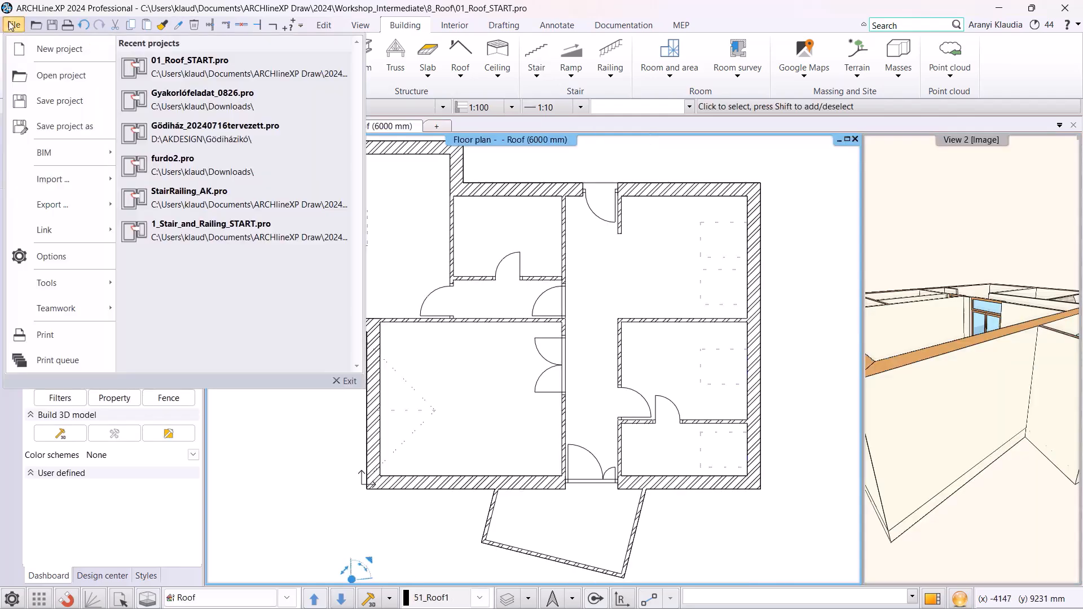
{"action": "left_click", "coordinate": [66, 121]}
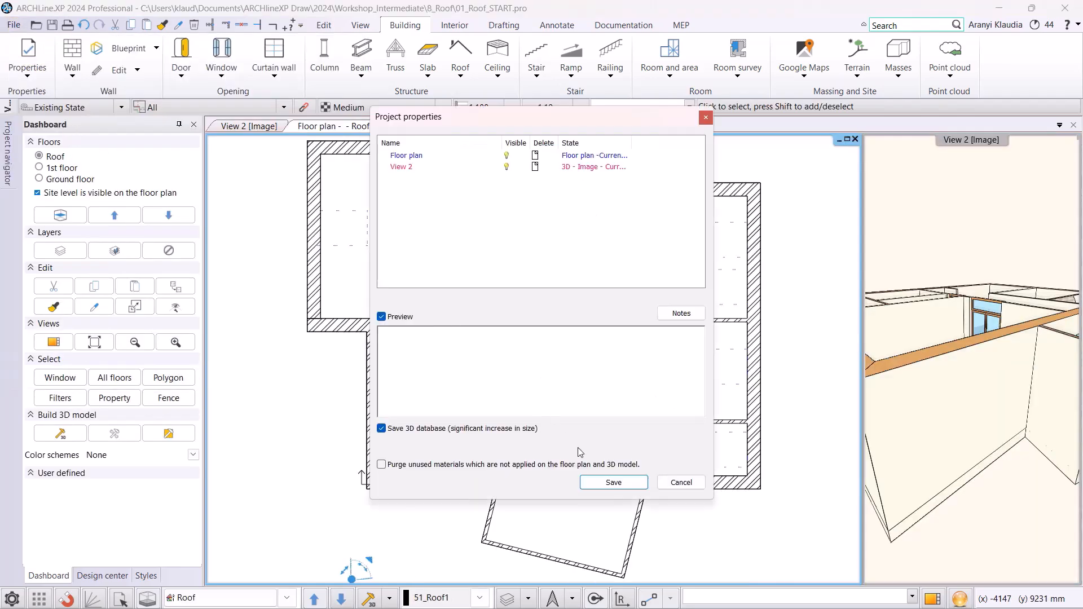
{"action": "left_click", "coordinate": [603, 484]}
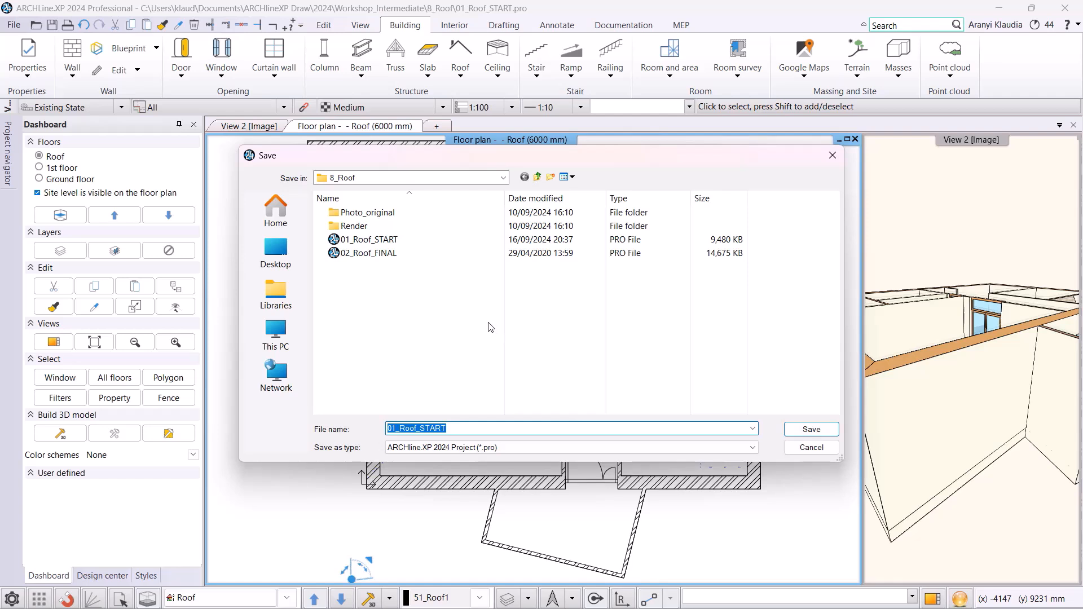
{"action": "type", "text": "Roof_AK"}
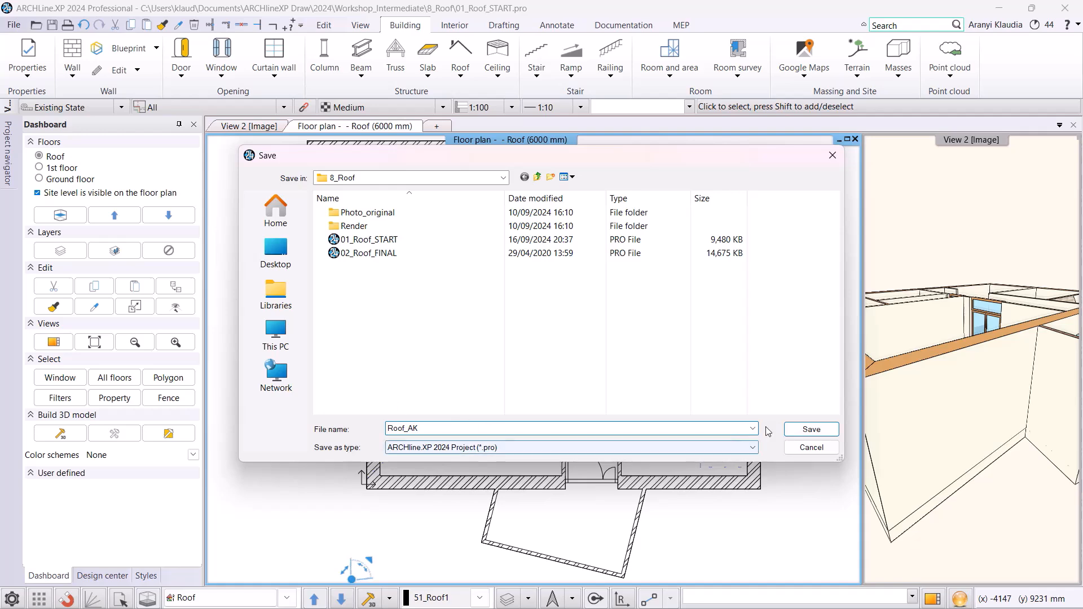
{"action": "left_click", "coordinate": [801, 429]}
Open the Automatic roof properties, check the eaves purlin settings and return to the general properties.
{"action": "right_click", "coordinate": [464, 49]}
{"action": "key", "text": "Escape"}
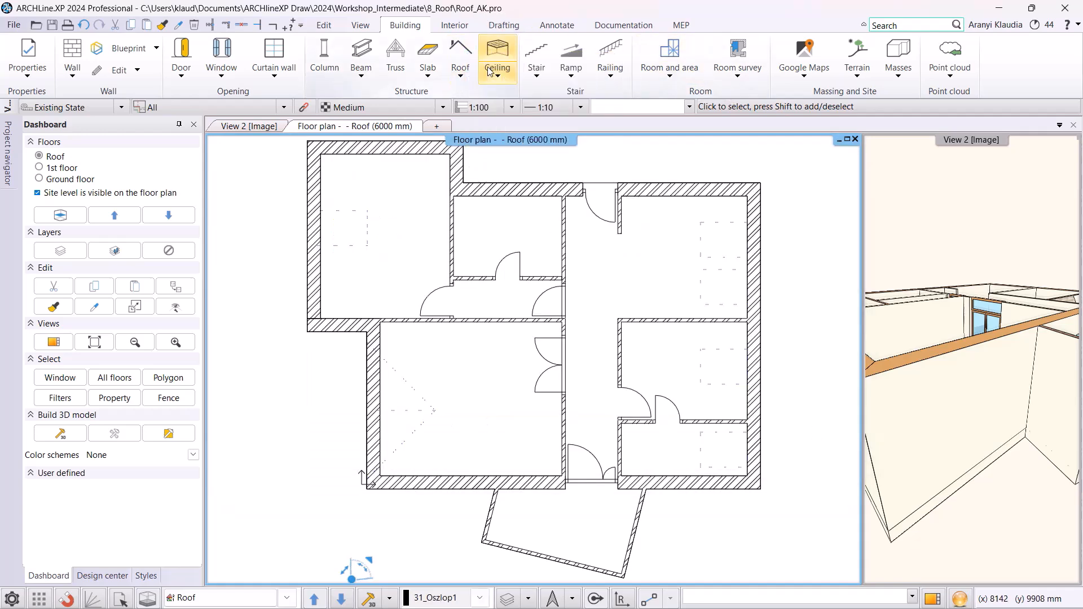
{"action": "double_click", "coordinate": [566, 173]}
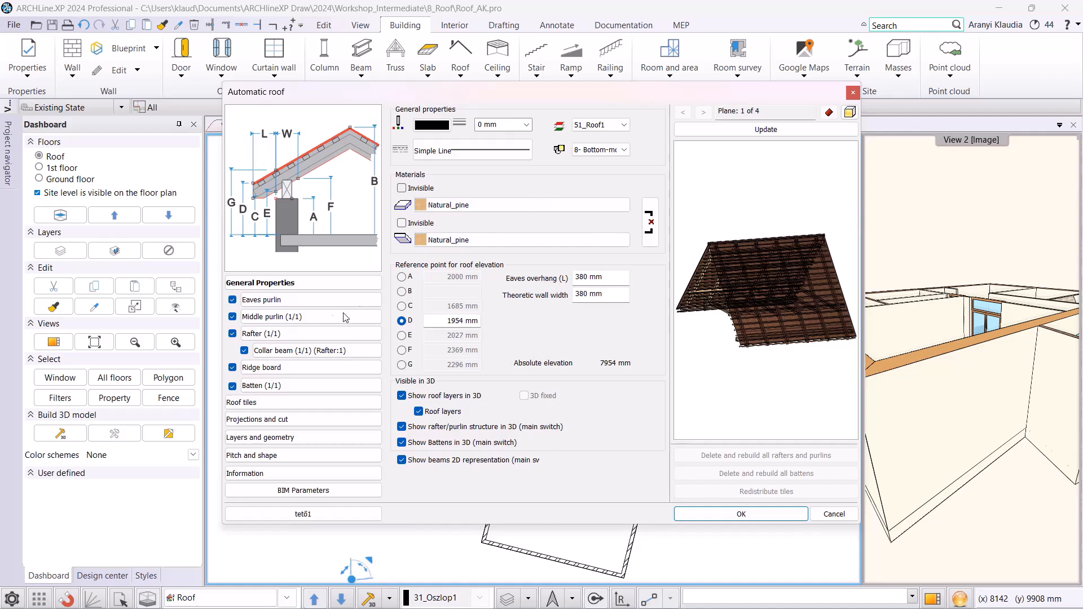
{"action": "left_click", "coordinate": [316, 305]}
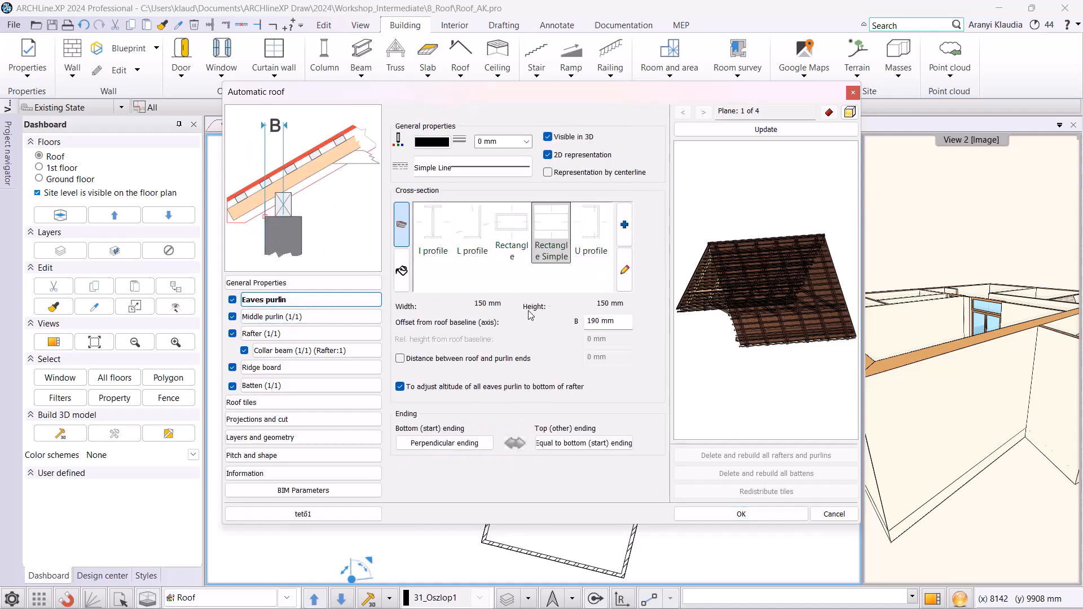
{"action": "left_click", "coordinate": [299, 282]}
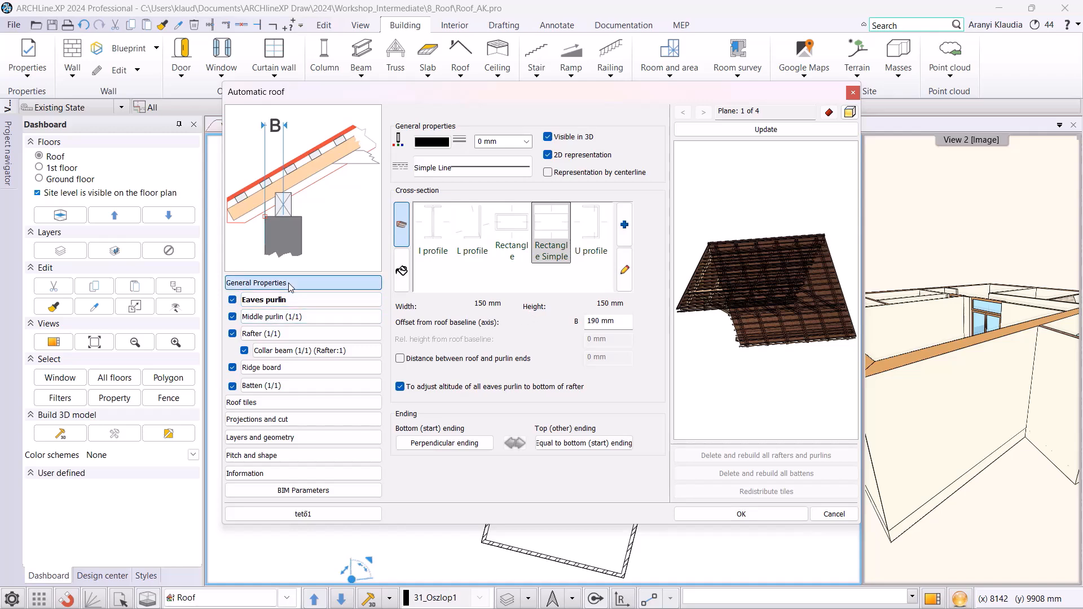
Set the display mode of the roof preview to Textured.
{"action": "left_click_drag", "start_coordinate": [770, 345], "coordinate": [778, 319]}
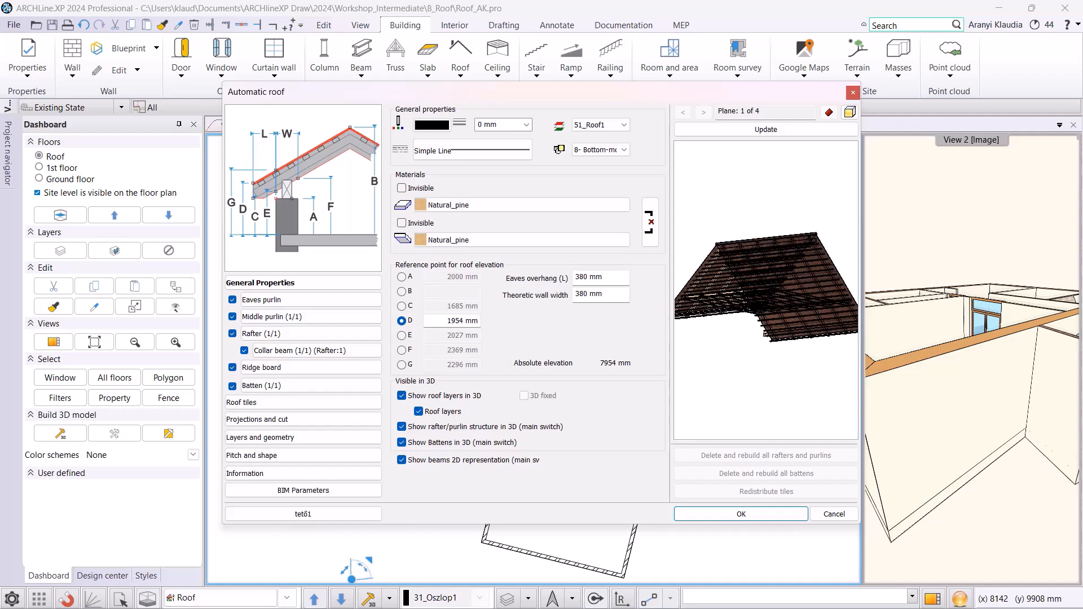
{"action": "left_click", "coordinate": [850, 112]}
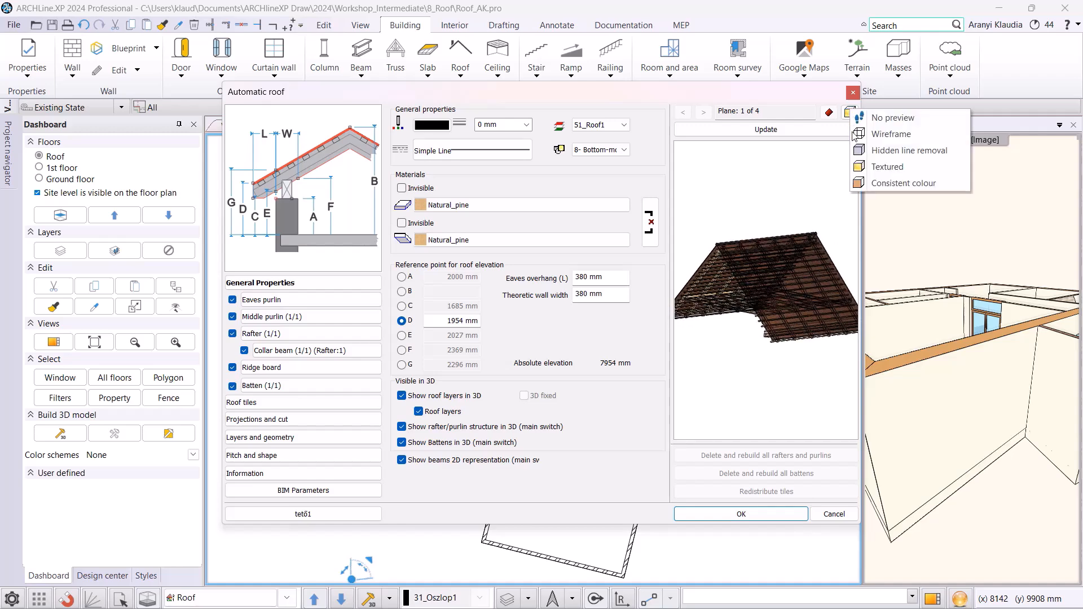
{"action": "left_click", "coordinate": [879, 168]}
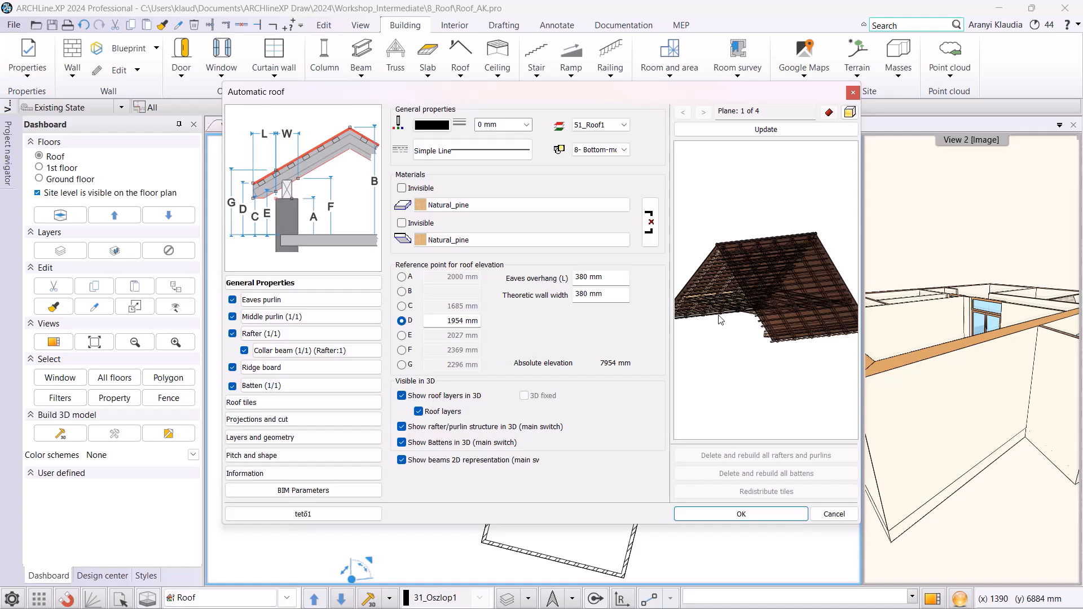
Turn off the roof layers, rafter/purlin structure, battens and 2D beam representation, and refresh the roof preview.
{"action": "left_click", "coordinate": [418, 411]}
{"action": "left_click", "coordinate": [402, 427]}
{"action": "left_click", "coordinate": [403, 443]}
{"action": "left_click", "coordinate": [402, 461]}
{"action": "left_click", "coordinate": [745, 130]}
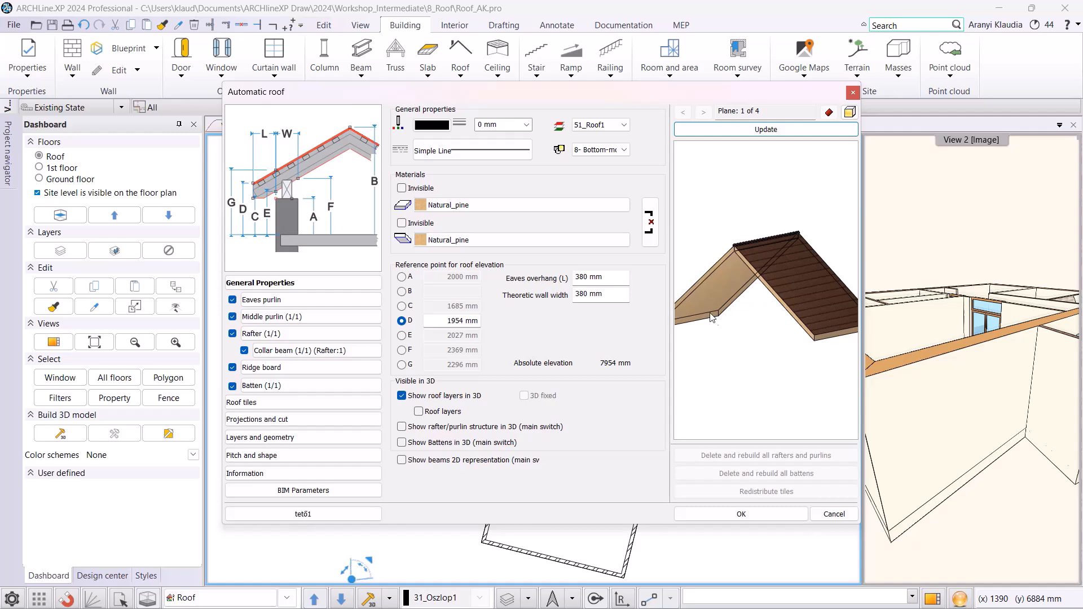
Assign the Cream_01 material to the roof's upper surface, link the lower surface to it and refresh the preview.
{"action": "left_click", "coordinate": [541, 208]}
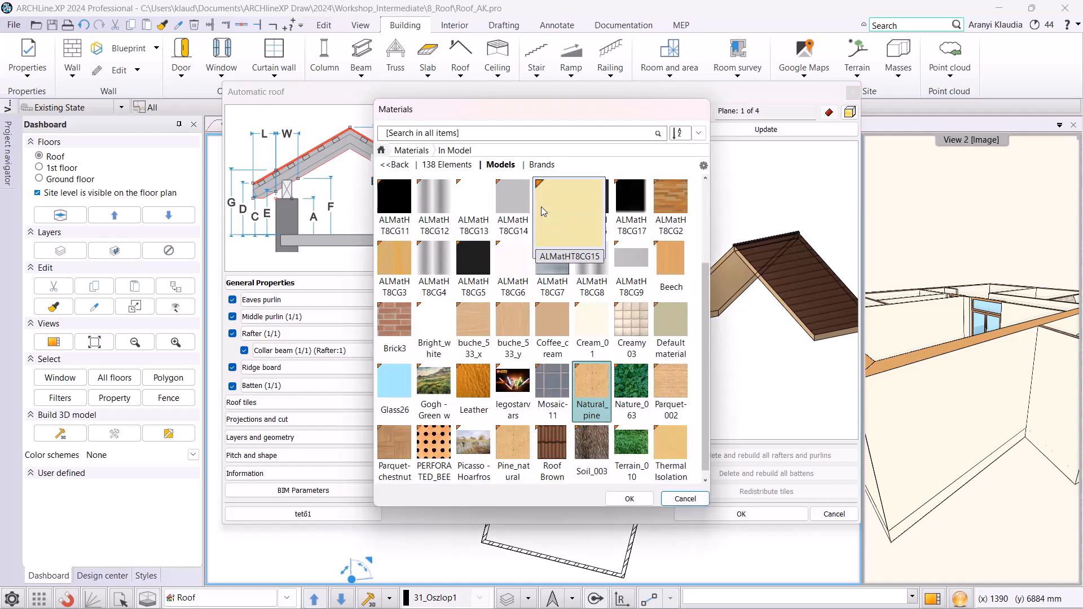
{"action": "left_click", "coordinate": [385, 148]}
{"action": "type", "text": "cream"}
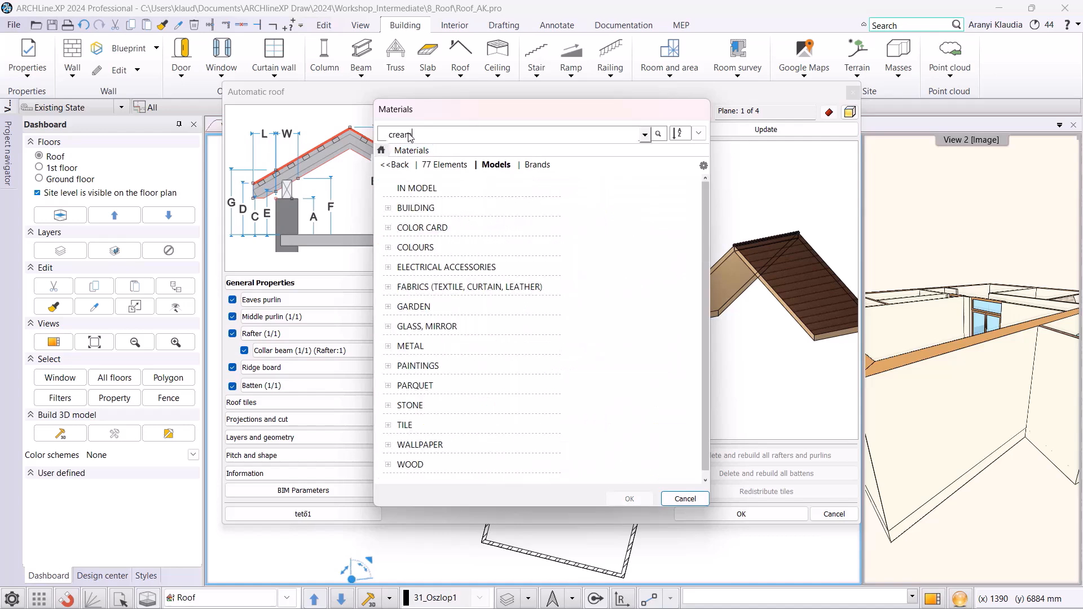
{"action": "key", "text": "Return"}
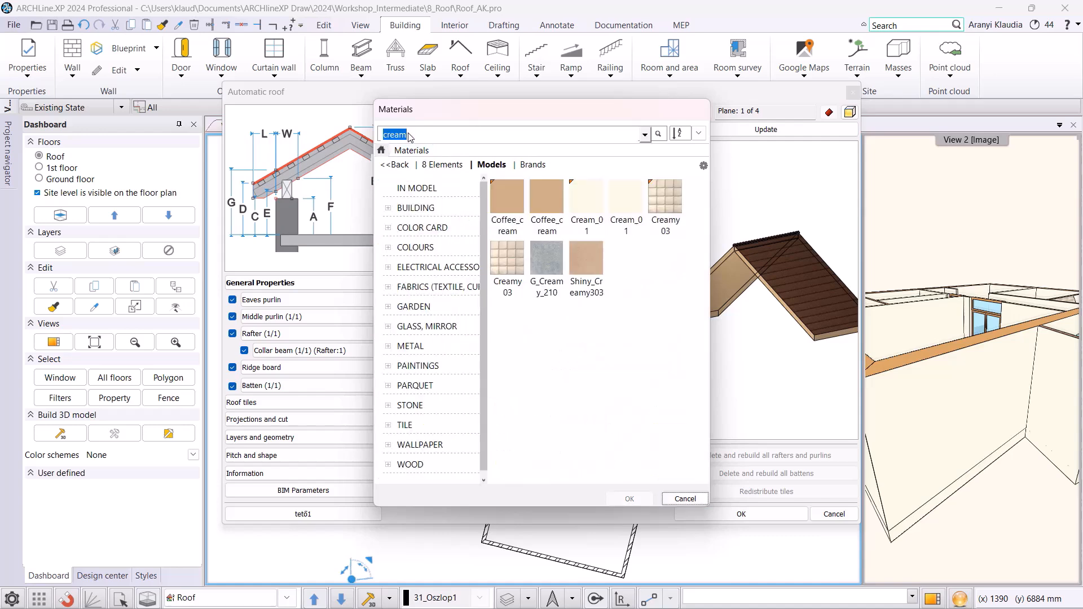
{"action": "left_click", "coordinate": [586, 202]}
{"action": "left_click", "coordinate": [629, 498]}
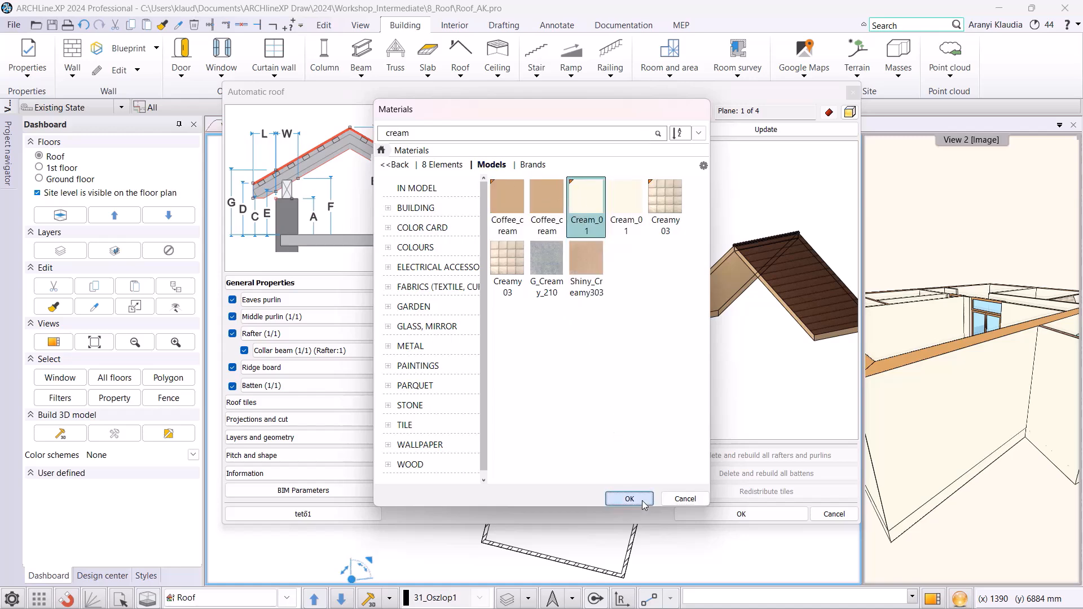
{"action": "left_click", "coordinate": [650, 222]}
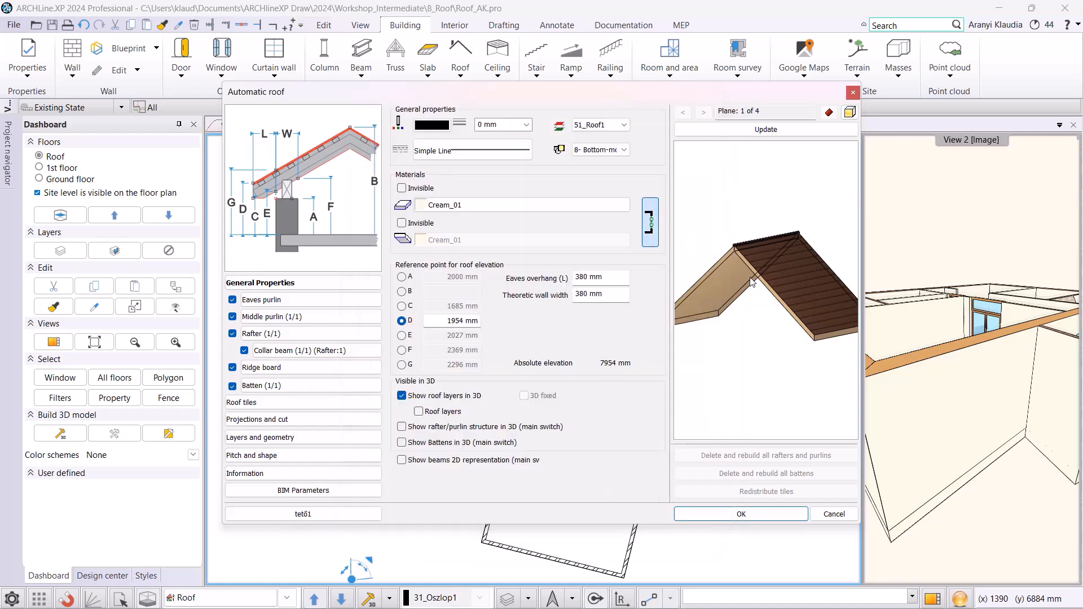
{"action": "left_click", "coordinate": [757, 131]}
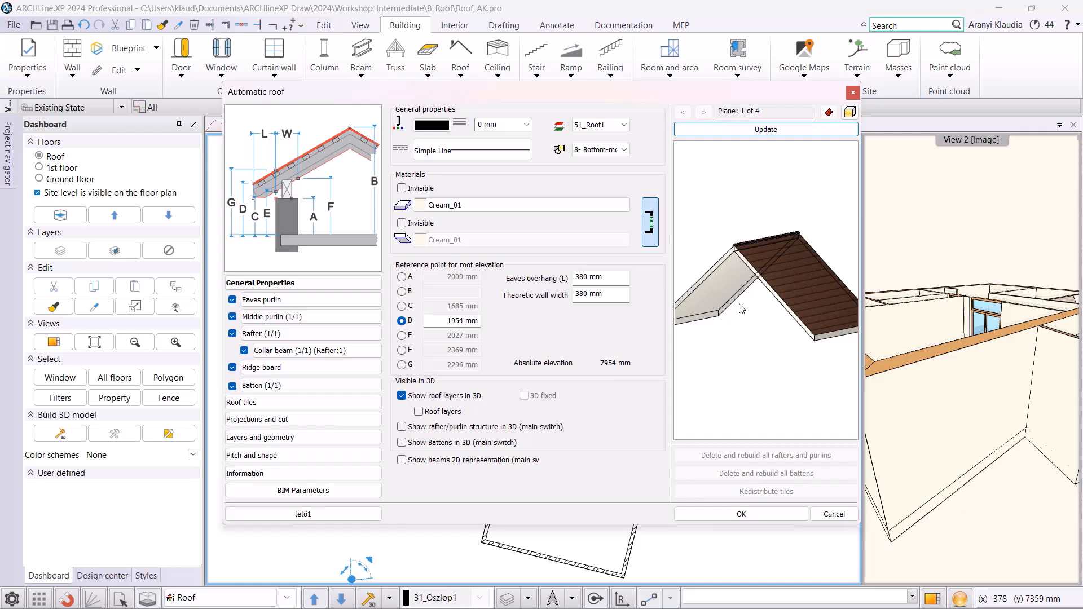
Disable the ridge and valley roof tiles and check the roof in the refreshed preview.
{"action": "scroll", "coordinate": [742, 276], "scroll_direction": "up", "scroll_amount": 3}
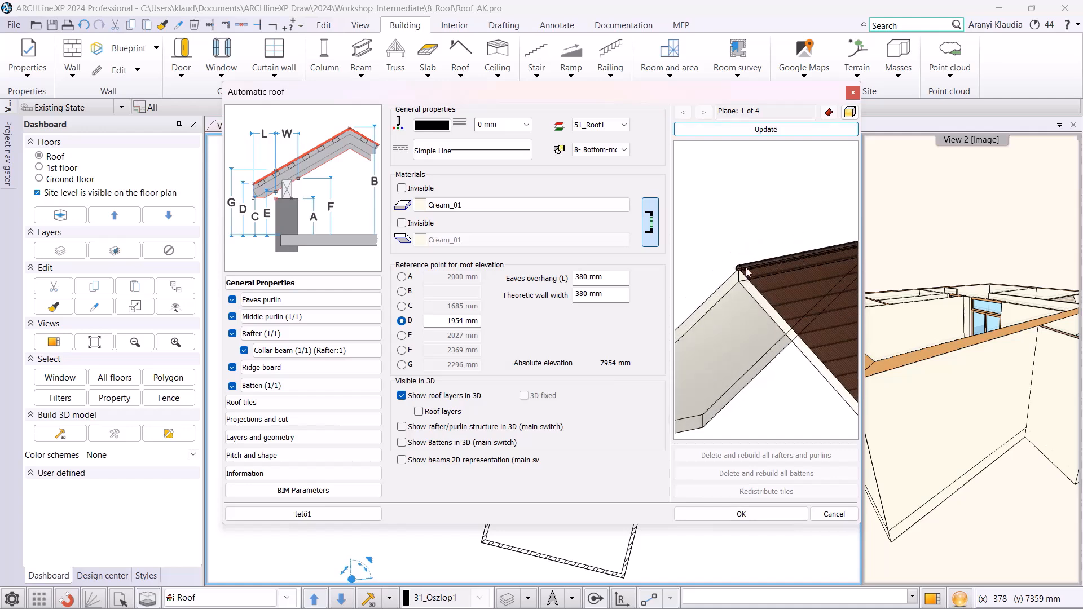
{"action": "left_click", "coordinate": [257, 407]}
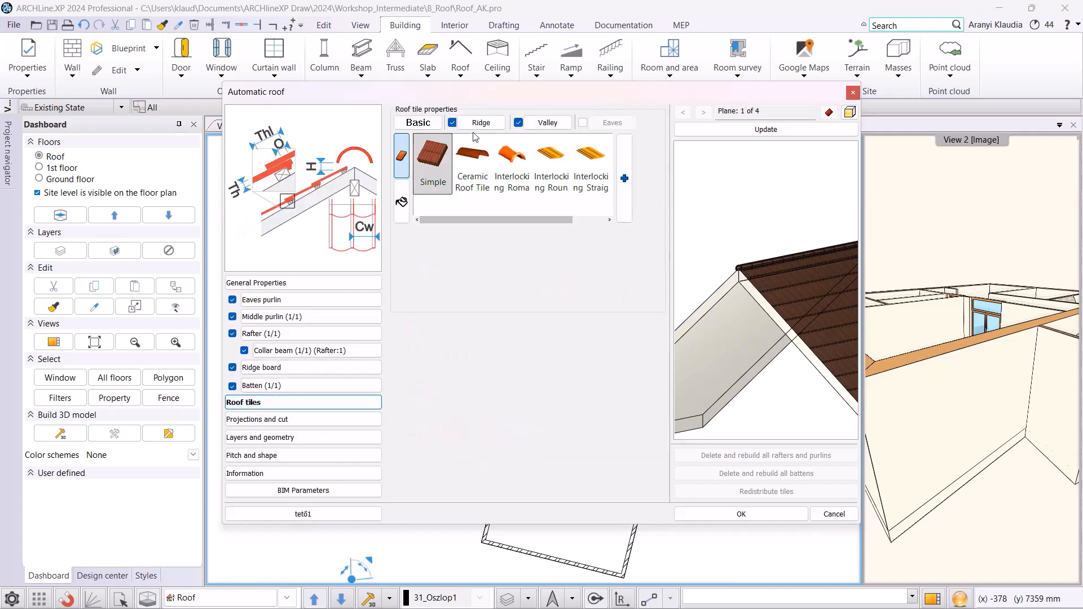
{"action": "left_click", "coordinate": [453, 124]}
{"action": "left_click", "coordinate": [519, 123]}
{"action": "left_click", "coordinate": [765, 129]}
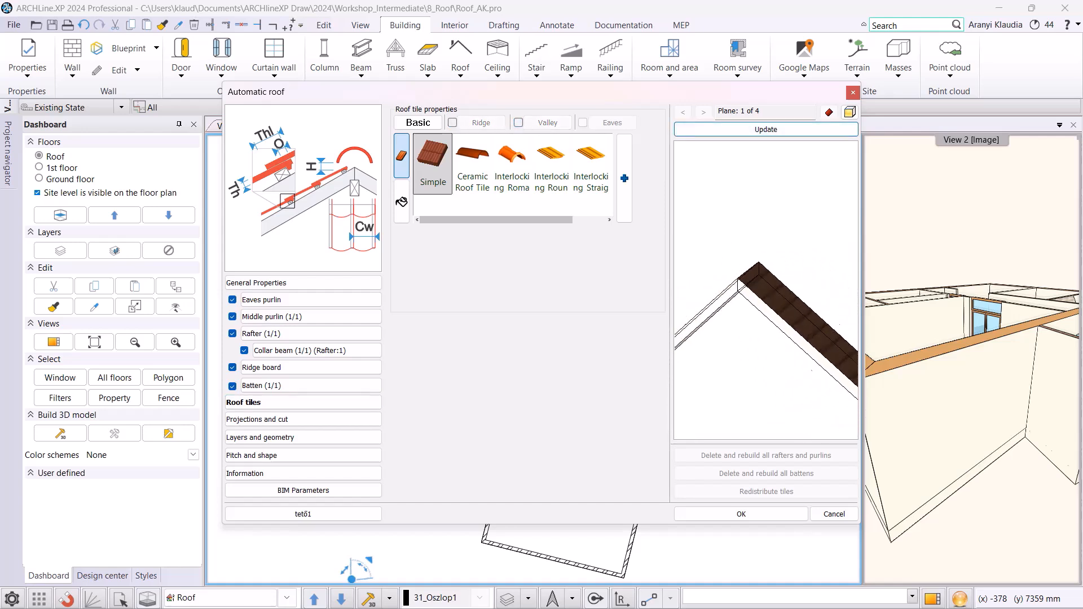
{"action": "scroll", "coordinate": [781, 263], "scroll_direction": "down", "scroll_amount": 2}
{"action": "left_click_drag", "start_coordinate": [781, 264], "coordinate": [755, 309]}
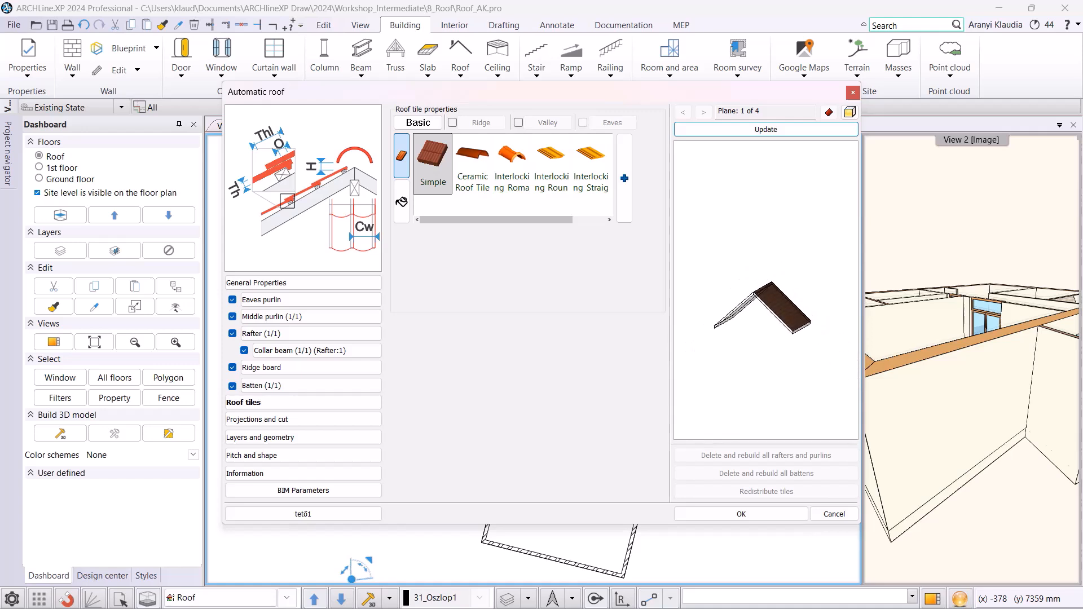
{"action": "scroll", "coordinate": [752, 313], "scroll_direction": "up", "scroll_amount": 2}
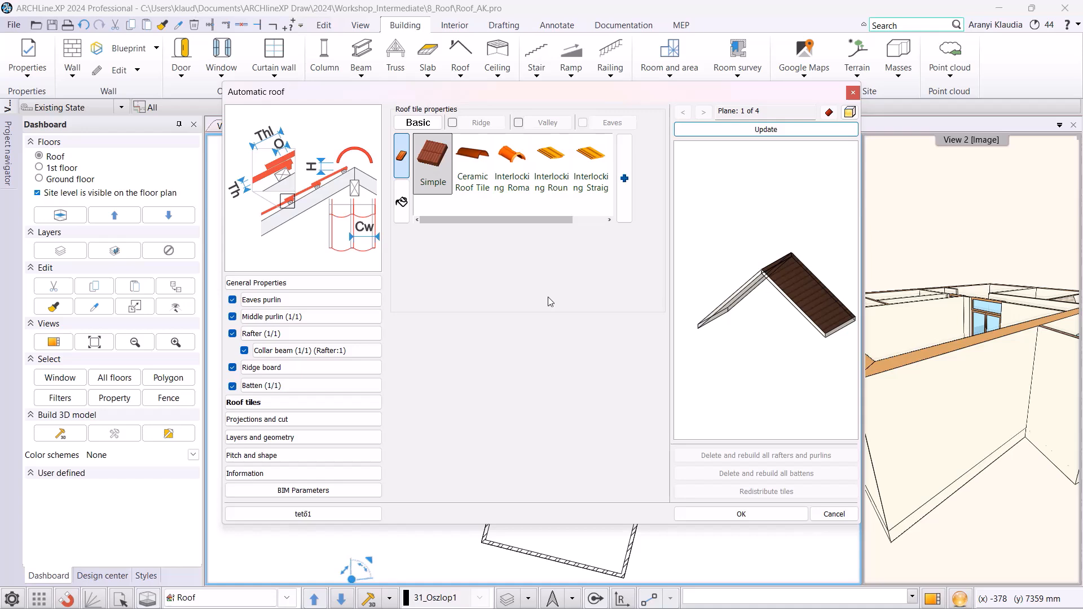
Set the roof to cut on all floors and turn off its visibility on the floors above and below.
{"action": "left_click", "coordinate": [295, 421]}
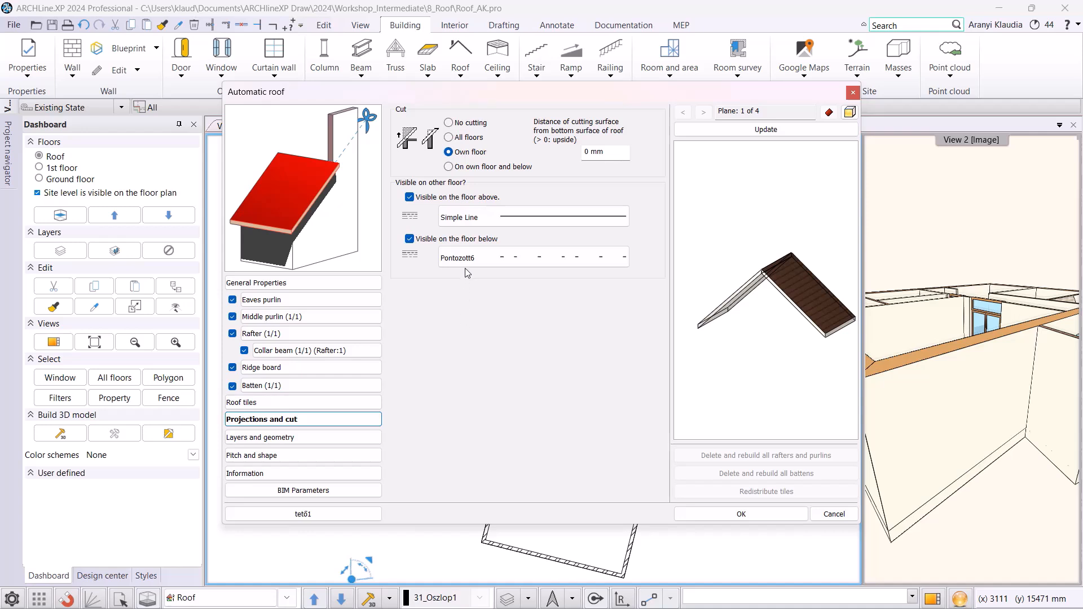
{"action": "left_click", "coordinate": [460, 141]}
{"action": "left_click", "coordinate": [409, 197]}
{"action": "left_click", "coordinate": [409, 239]}
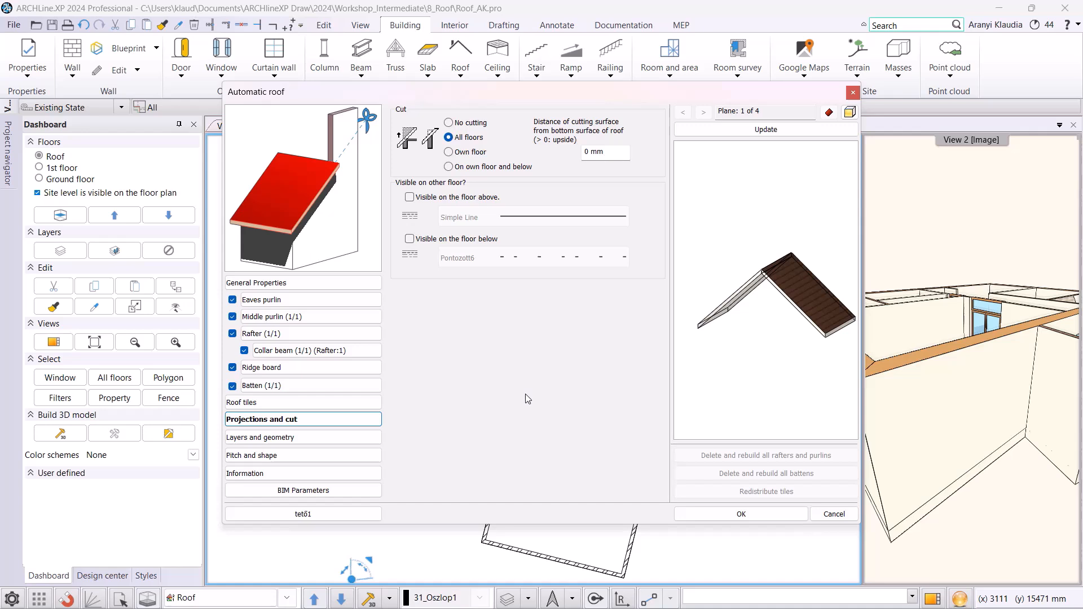
Use reference point A for the roof elevation and set it to 1000 mm.
{"action": "left_click", "coordinate": [317, 284]}
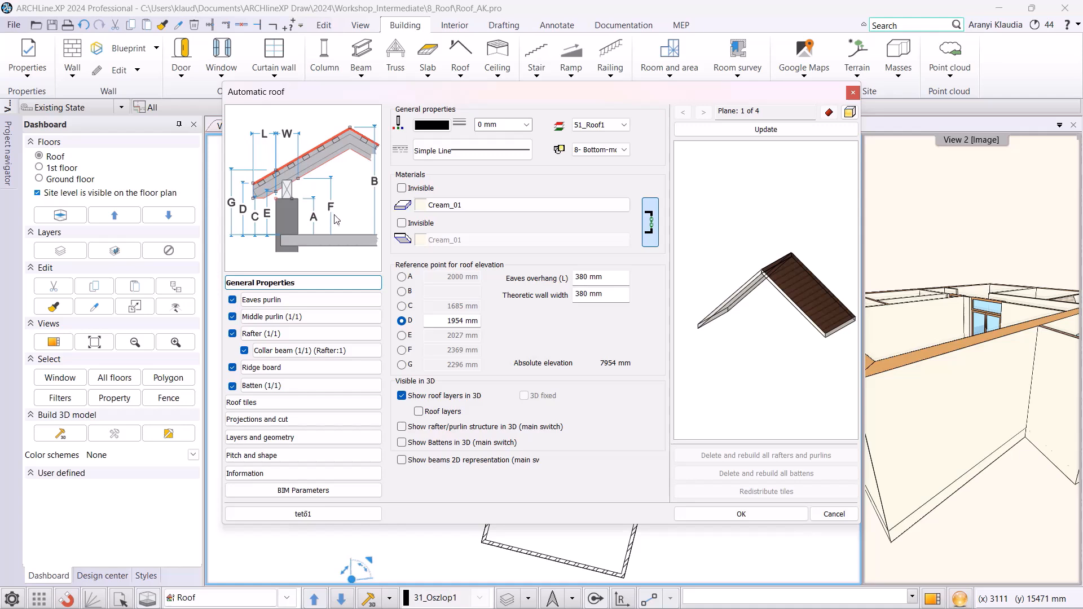
{"action": "left_click", "coordinate": [411, 279]}
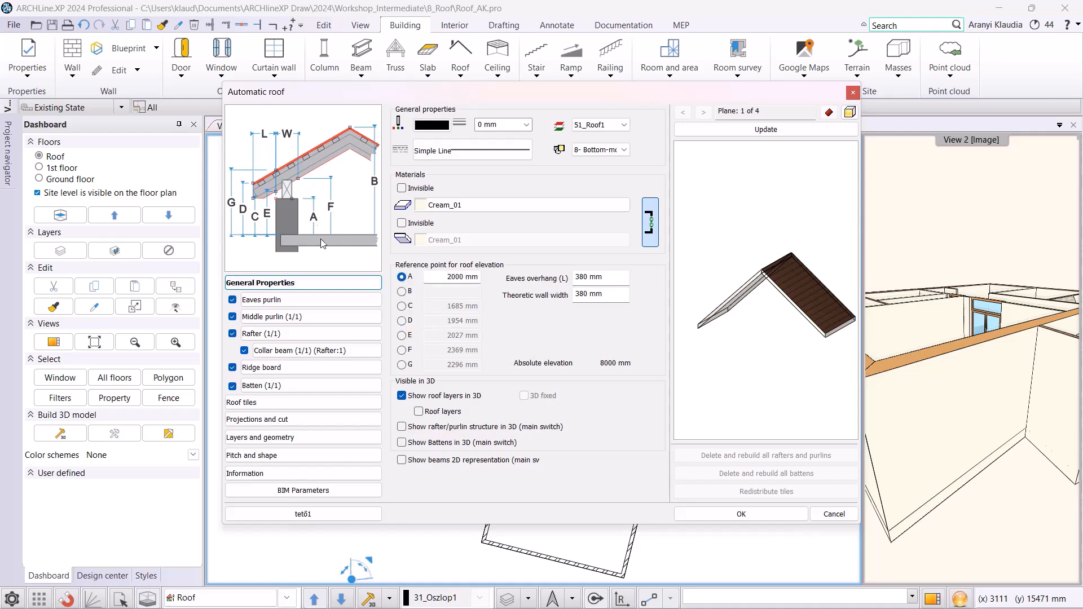
{"action": "left_click_drag", "start_coordinate": [445, 277], "coordinate": [474, 277]}
{"action": "type", "text": "1000"}
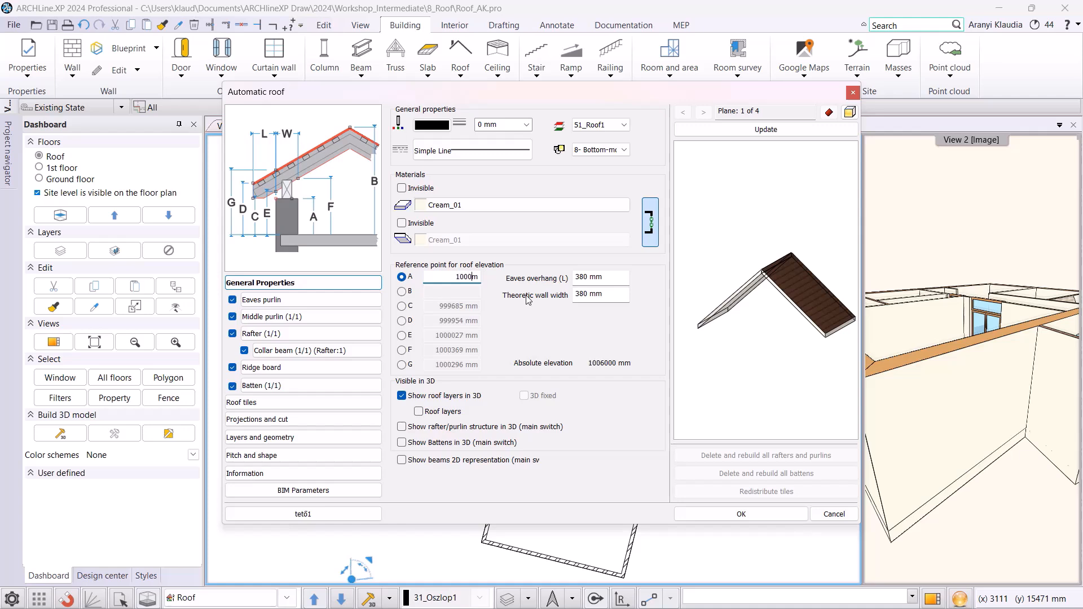
Set the eaves overhang (L) to 0 mm and refresh the roof preview.
{"action": "left_click", "coordinate": [600, 277]}
{"action": "left_click_drag", "start_coordinate": [609, 277], "coordinate": [573, 278]}
{"action": "type", "text": "0"}
{"action": "left_click", "coordinate": [770, 132]}
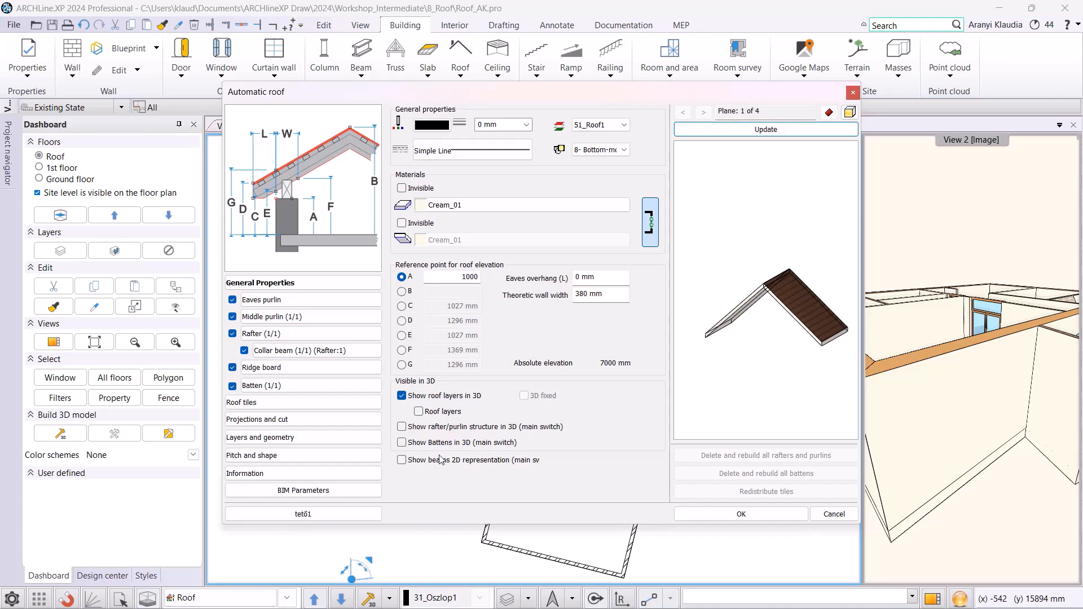
Save the current roof settings as a new style named Roof Interior, activate it and accept the roof properties.
{"action": "left_click", "coordinate": [303, 515]}
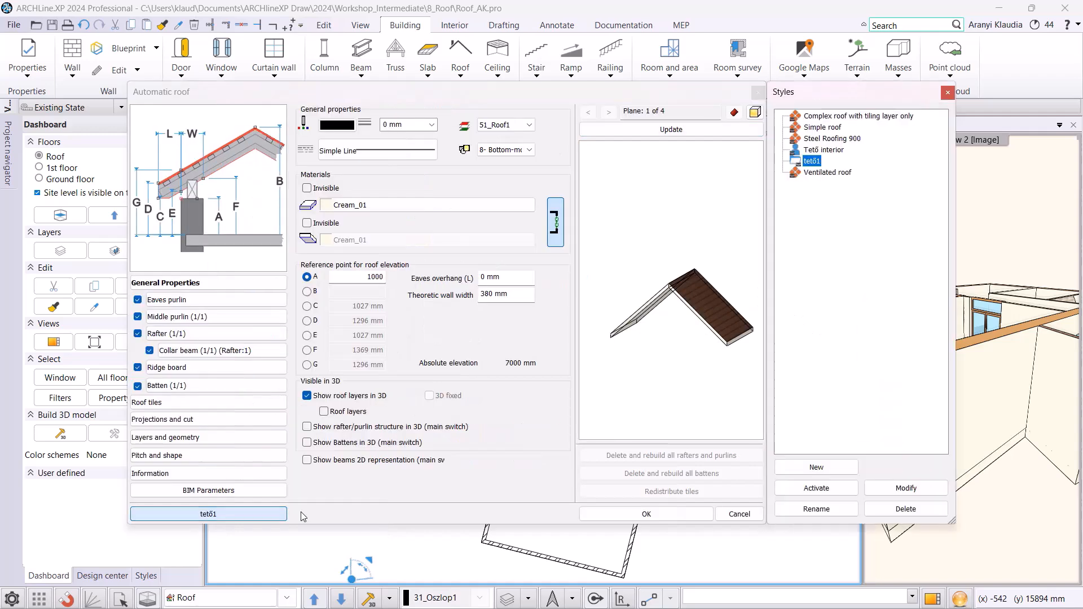
{"action": "left_click", "coordinate": [810, 470]}
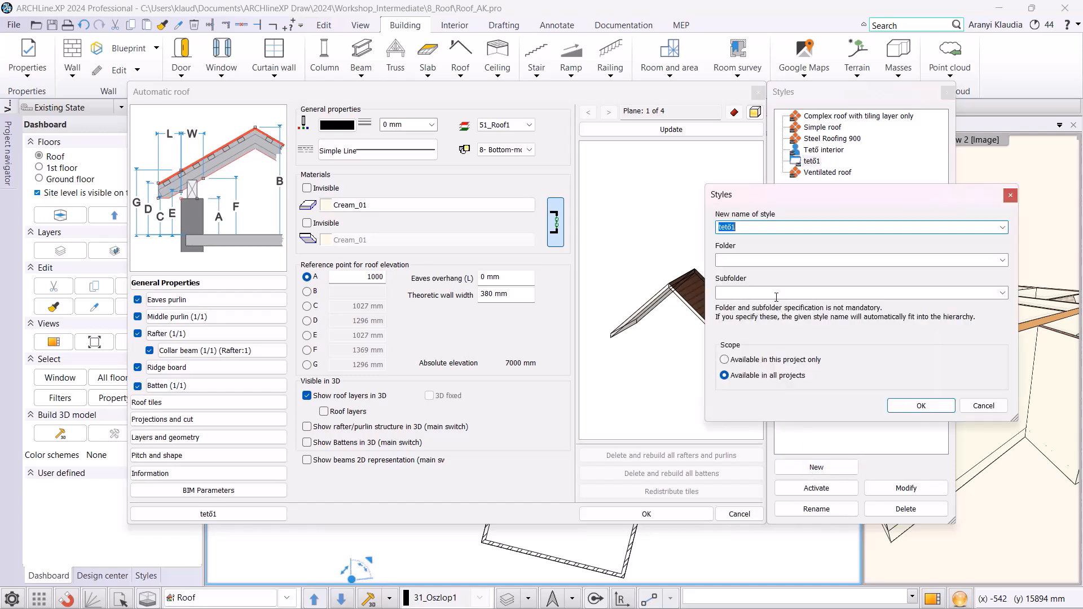
{"action": "type", "text": "Roof Interior"}
{"action": "left_click", "coordinate": [921, 406]}
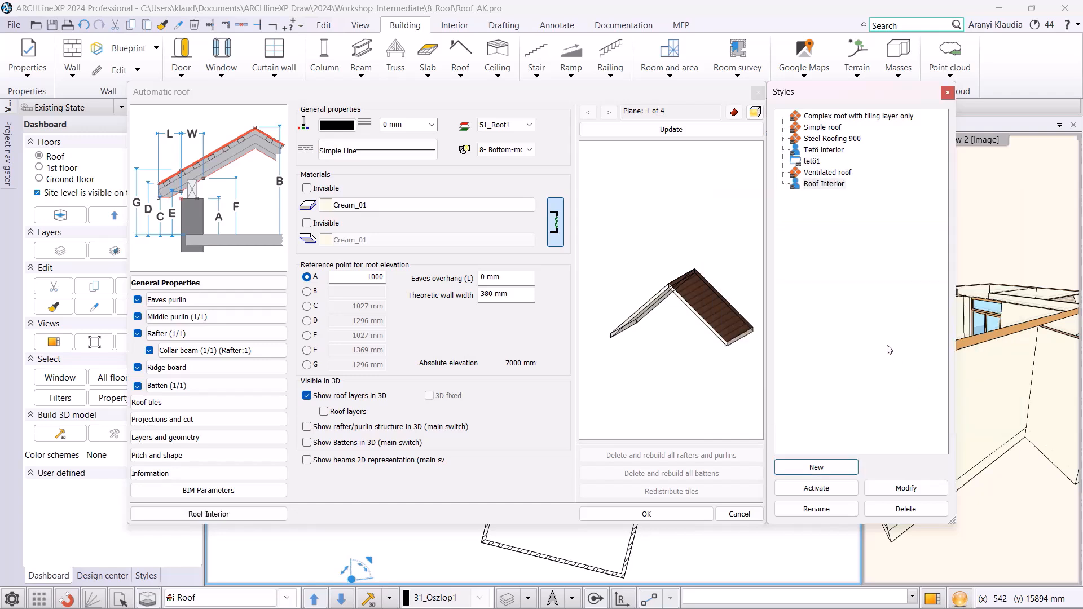
{"action": "left_click", "coordinate": [825, 490]}
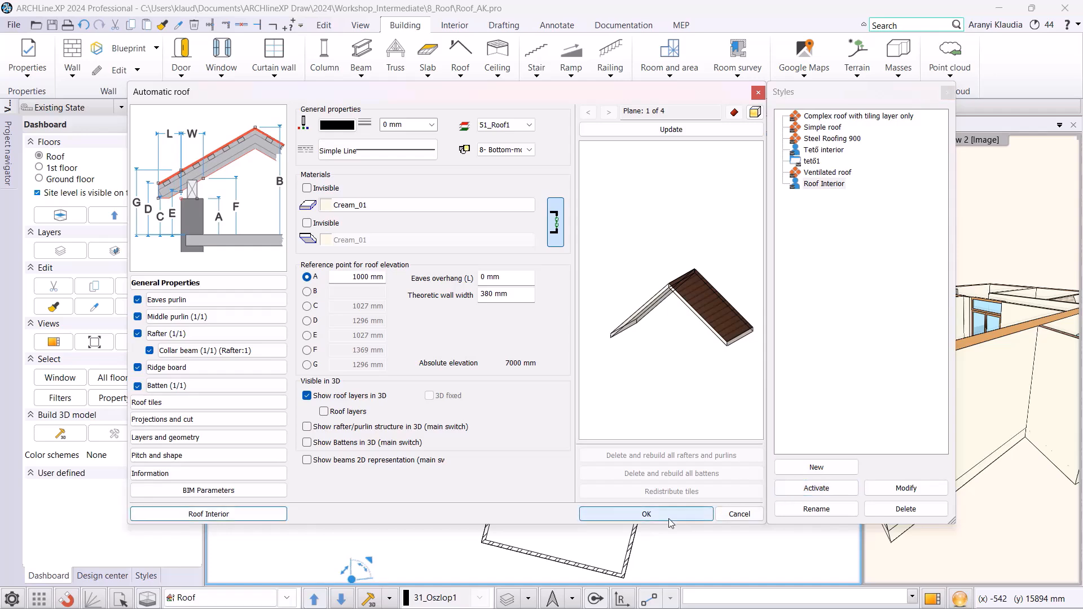
{"action": "left_click", "coordinate": [668, 519]}
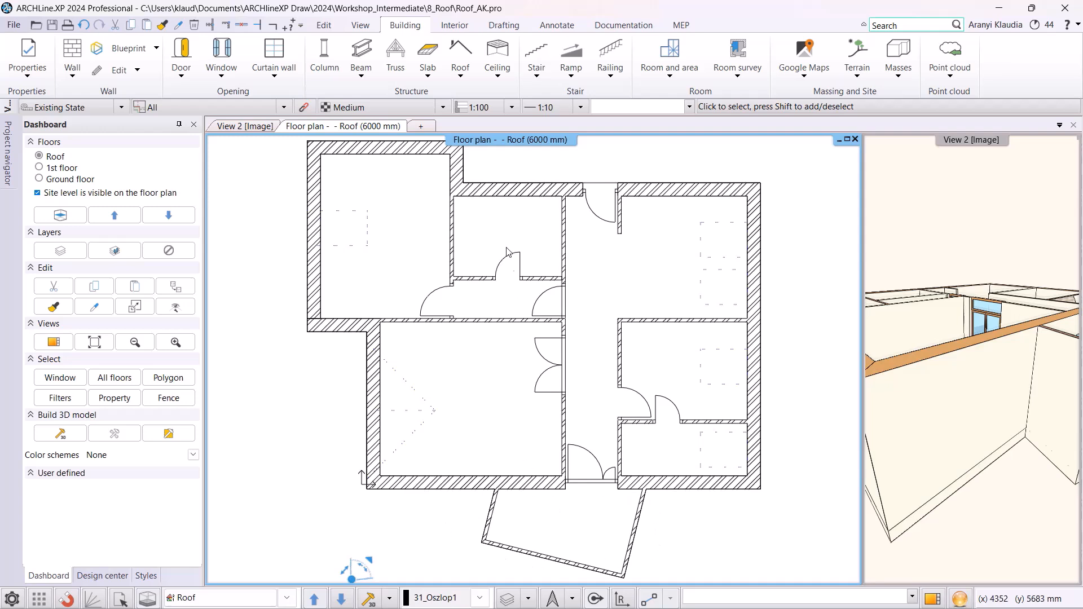
Outline a three-point roof plane along the outer corners of the slanted annex, with the elevation referring to the roof's lowest point.
{"action": "left_click", "coordinate": [462, 78]}
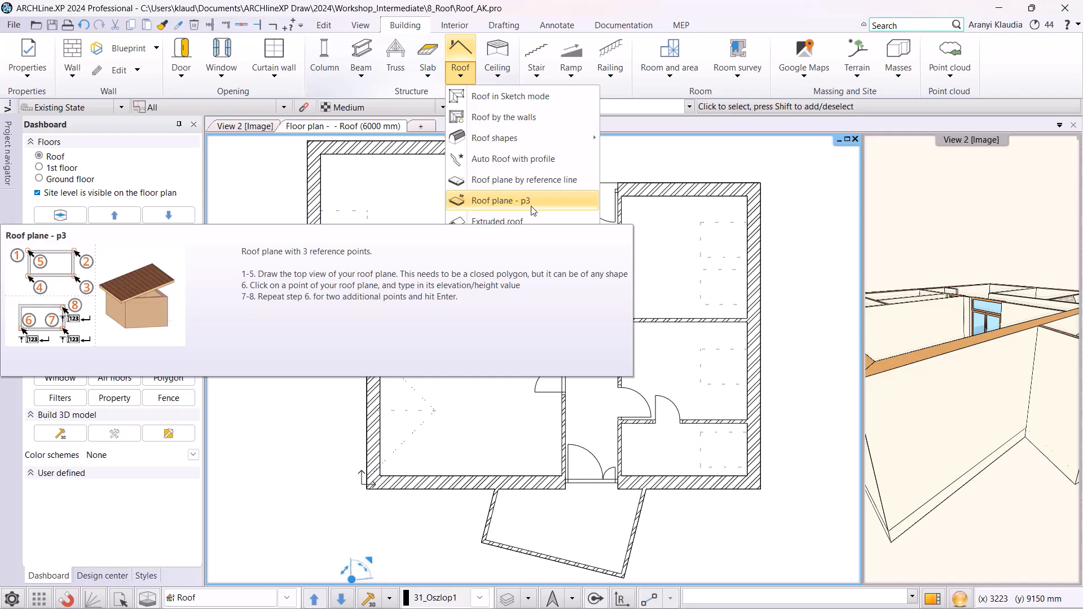
{"action": "left_click", "coordinate": [533, 211]}
{"action": "scroll", "coordinate": [561, 455], "scroll_direction": "up", "scroll_amount": 4}
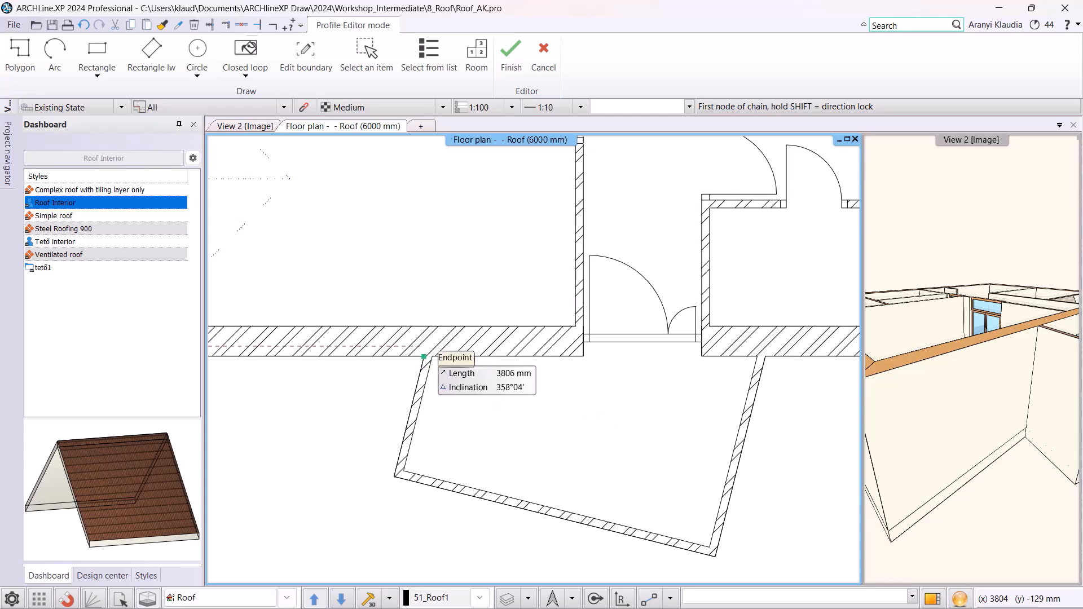
{"action": "left_click", "coordinate": [424, 357]}
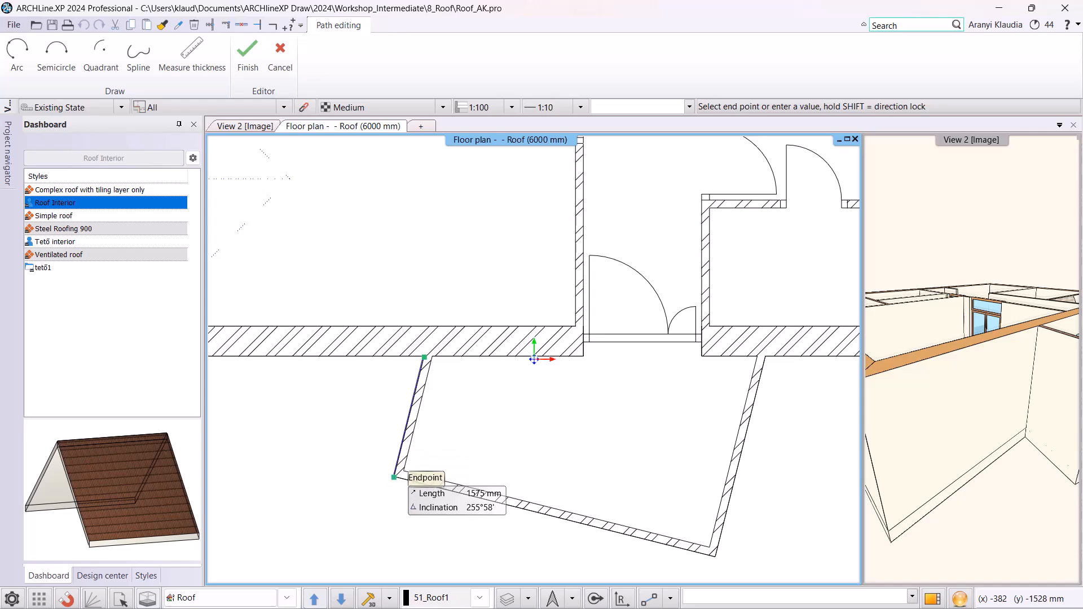
{"action": "left_click", "coordinate": [394, 477]}
{"action": "left_click", "coordinate": [715, 557]}
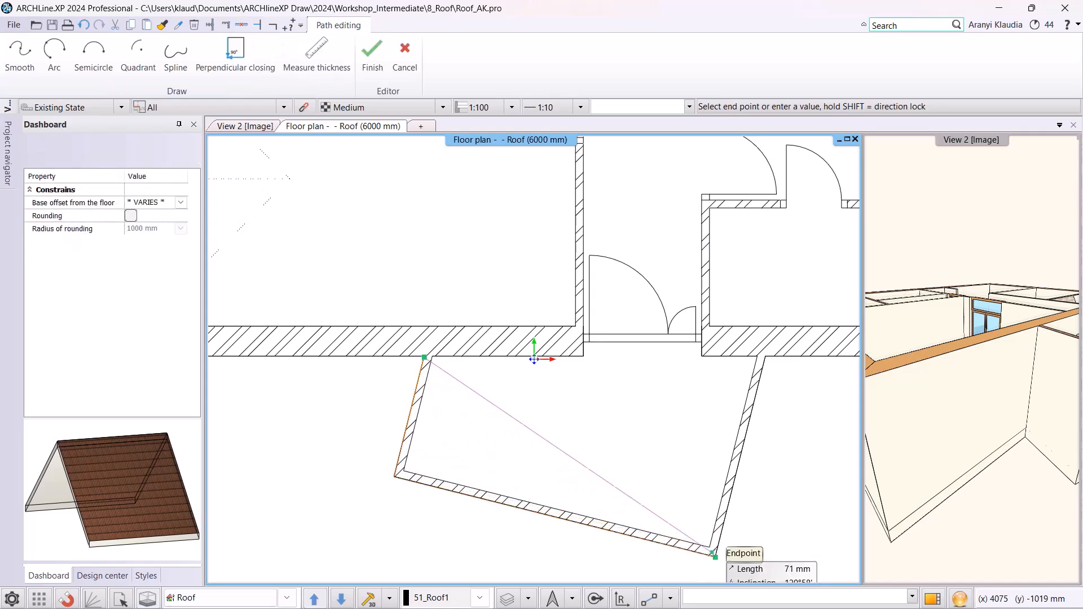
{"action": "left_click", "coordinate": [765, 357]}
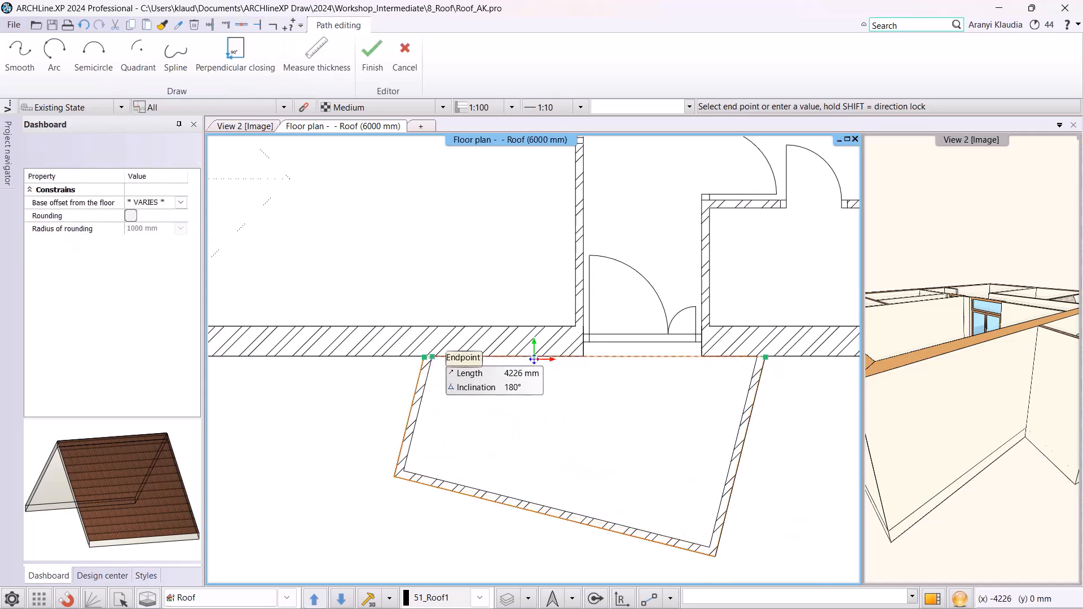
{"action": "left_click", "coordinate": [425, 357]}
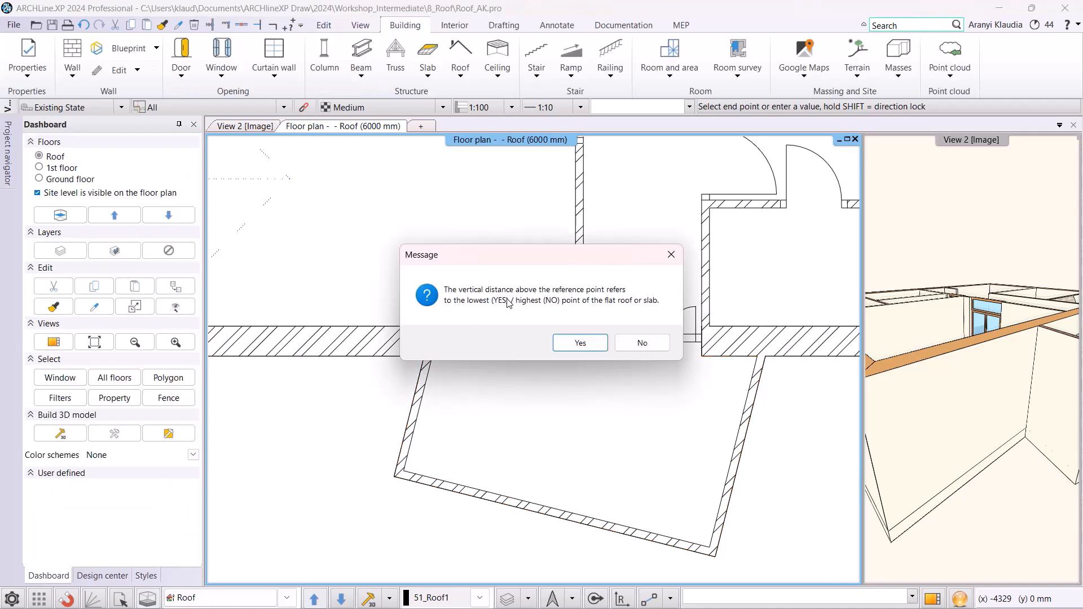
{"action": "left_click", "coordinate": [579, 353]}
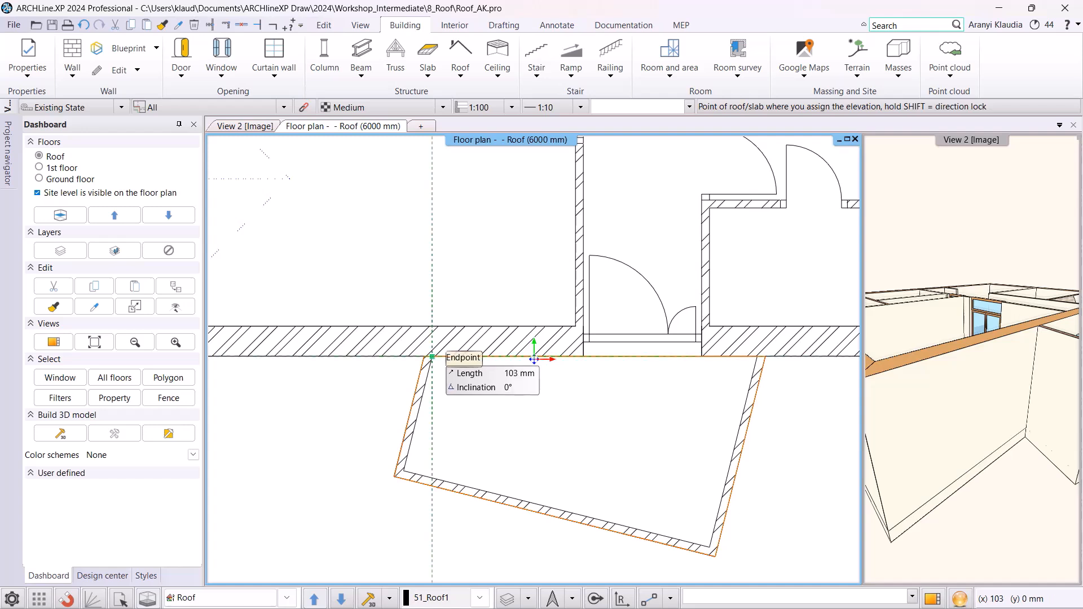
Assign elevations of 1800 mm at the annex's two left inner corners and 2600 mm at its lower-right inner corner, and rebuild the 3D model.
{"action": "left_click", "coordinate": [432, 356]}
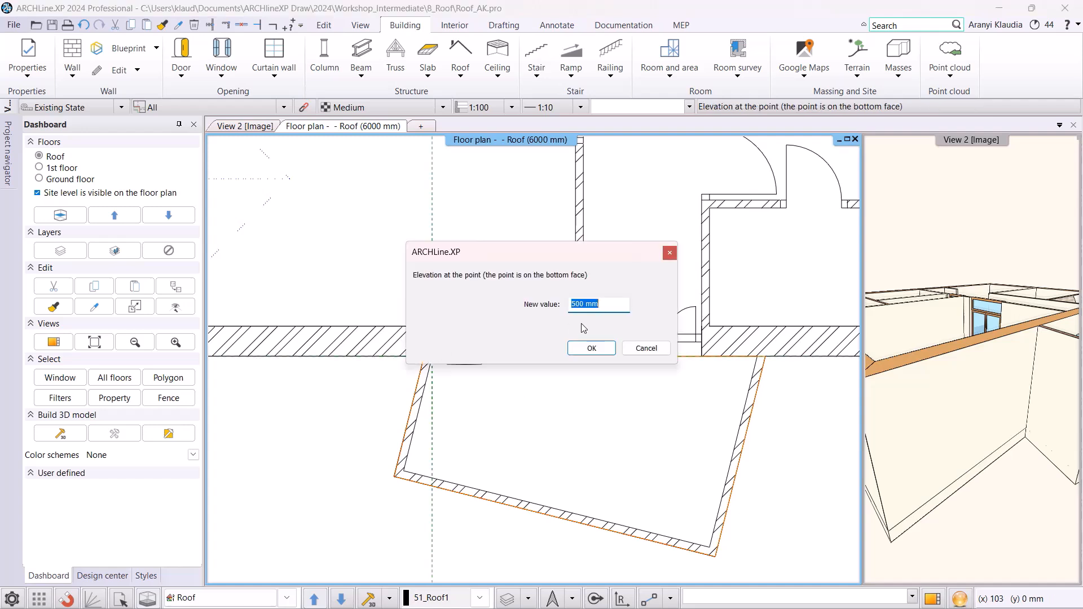
{"action": "type", "text": "1800"}
{"action": "left_click", "coordinate": [591, 348]}
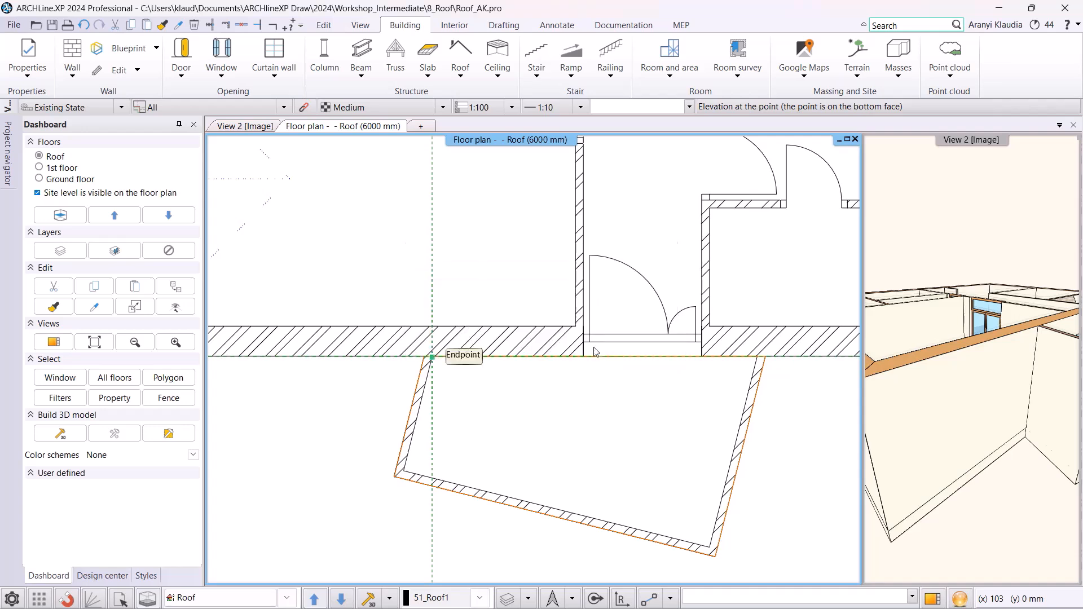
{"action": "left_click", "coordinate": [403, 471]}
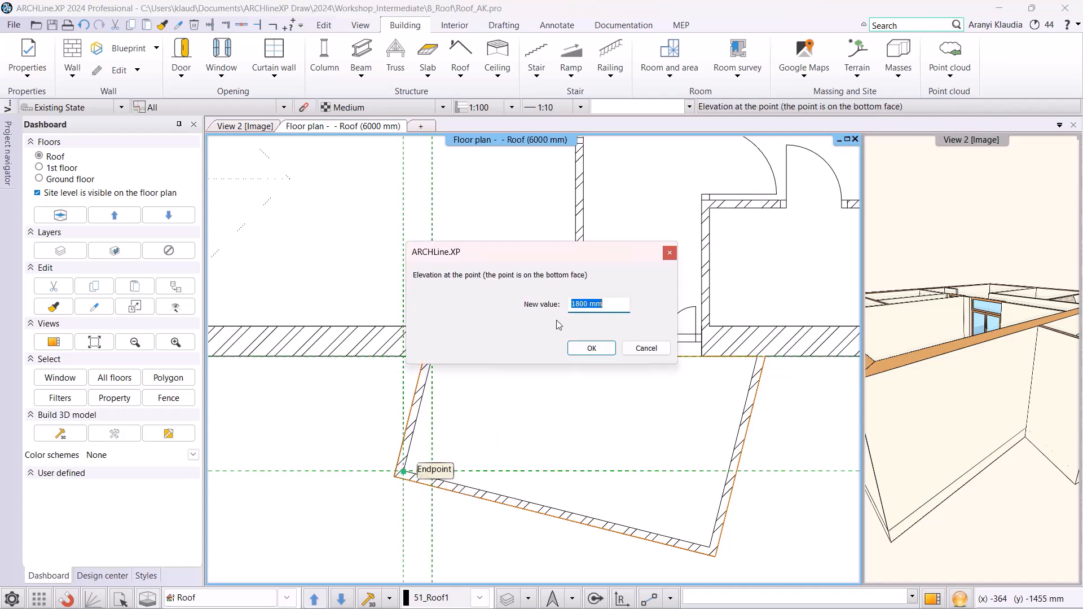
{"action": "left_click", "coordinate": [591, 348]}
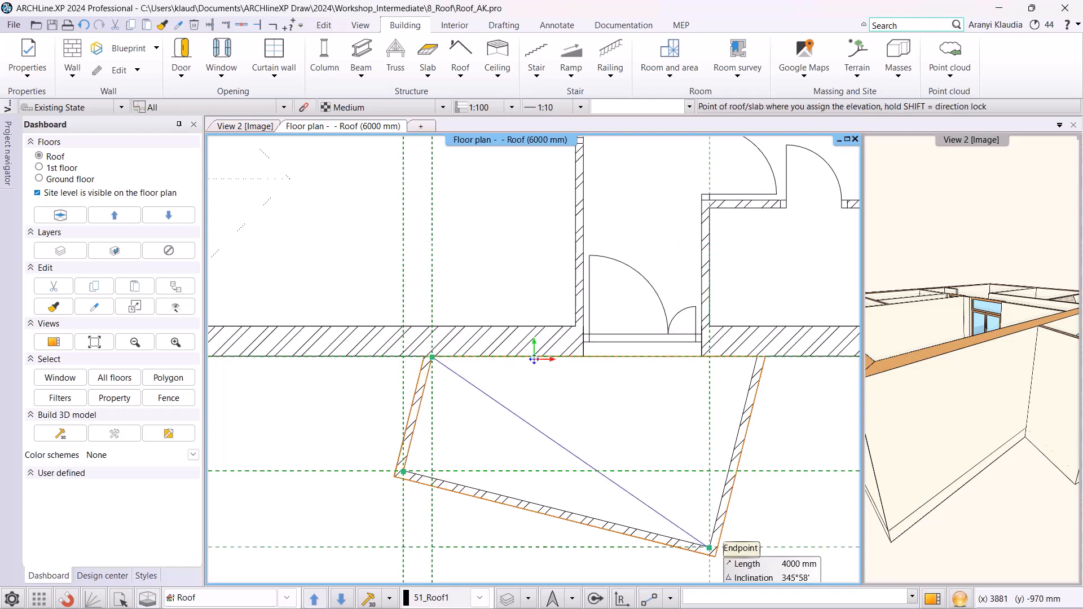
{"action": "left_click", "coordinate": [709, 547]}
{"action": "type", "text": "2600"}
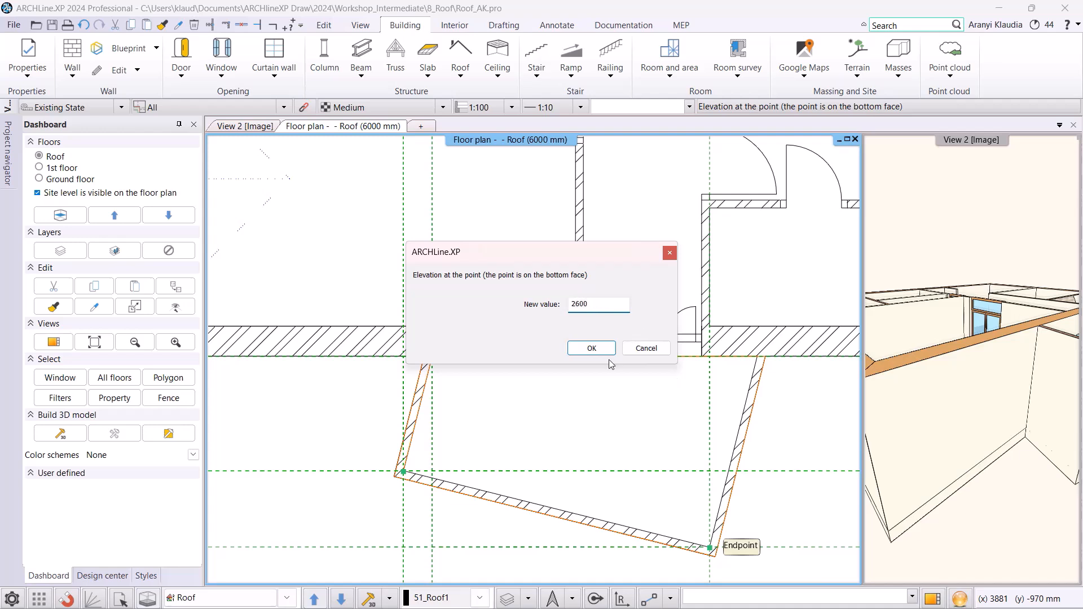
{"action": "left_click", "coordinate": [581, 354]}
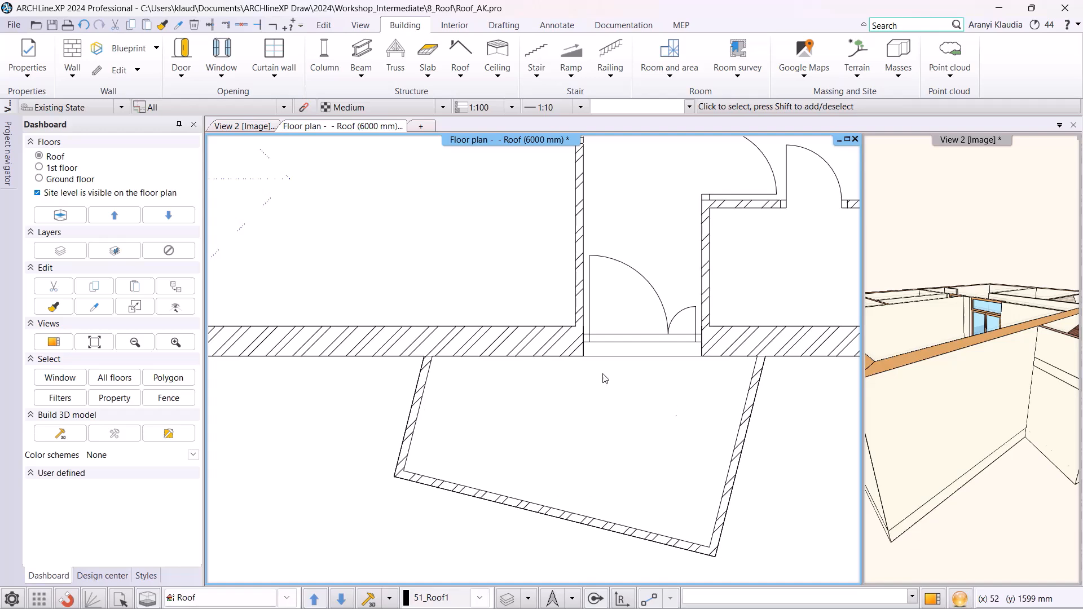
{"action": "left_click", "coordinate": [259, 126]}
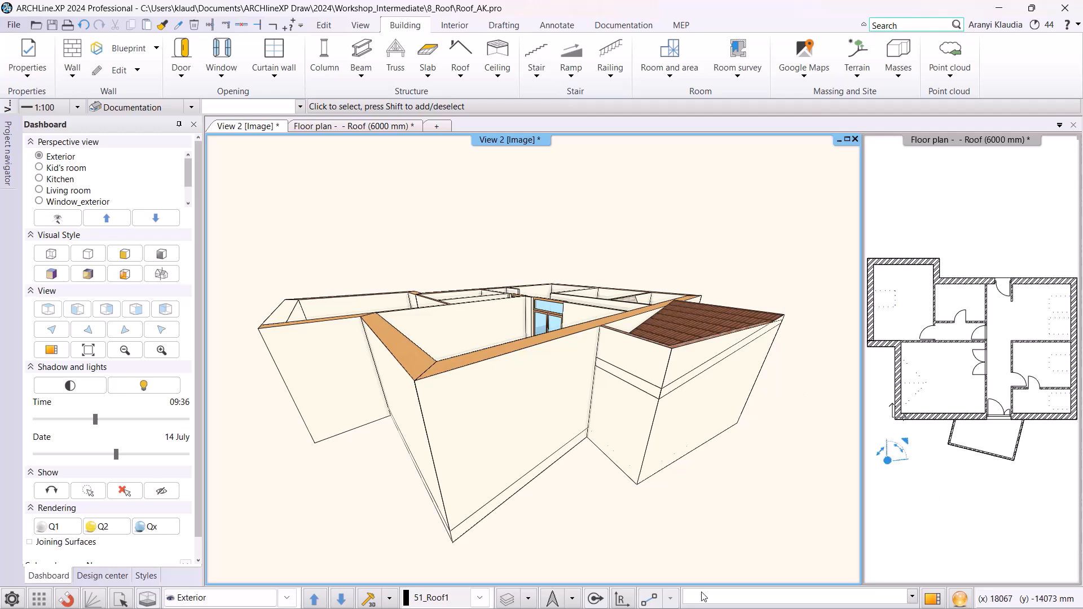
{"action": "left_click", "coordinate": [369, 599]}
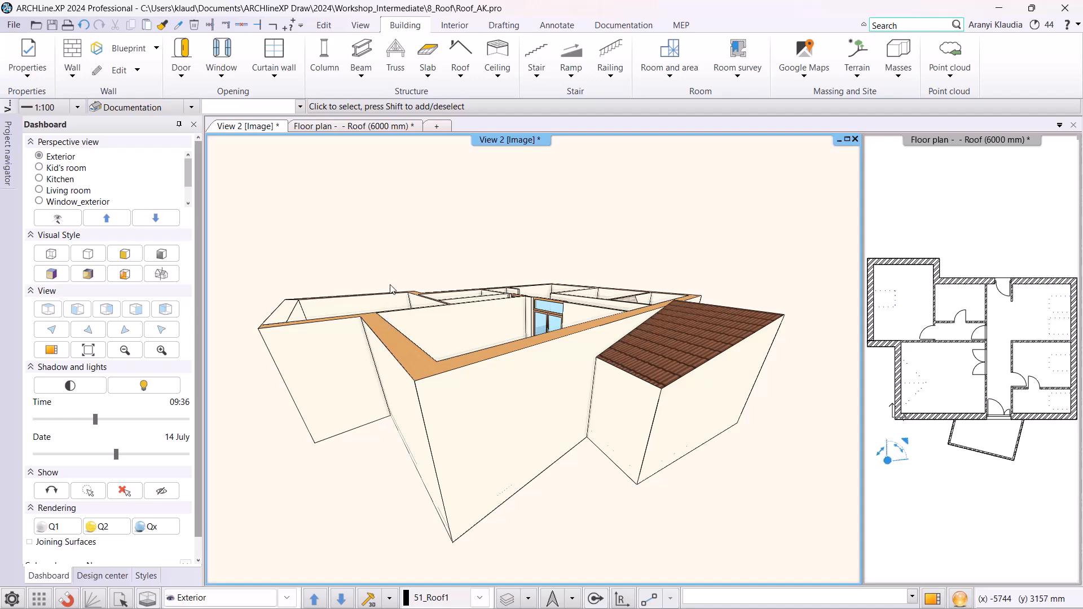
Return to the floor plan and set the default roof eaves overhang (L) to 380 mm.
{"action": "left_click", "coordinate": [348, 127]}
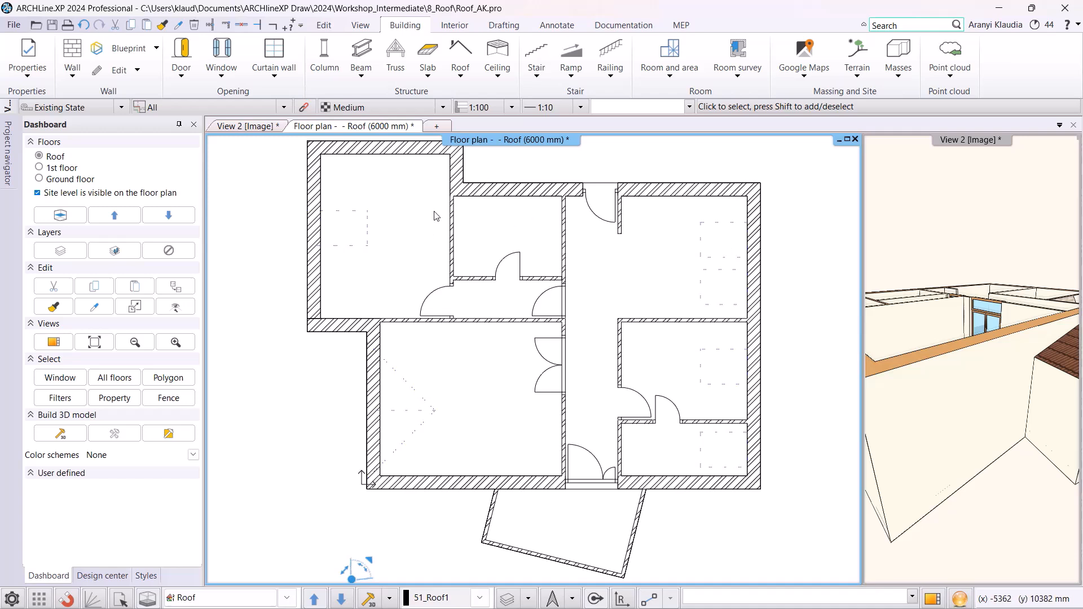
{"action": "right_click", "coordinate": [467, 53]}
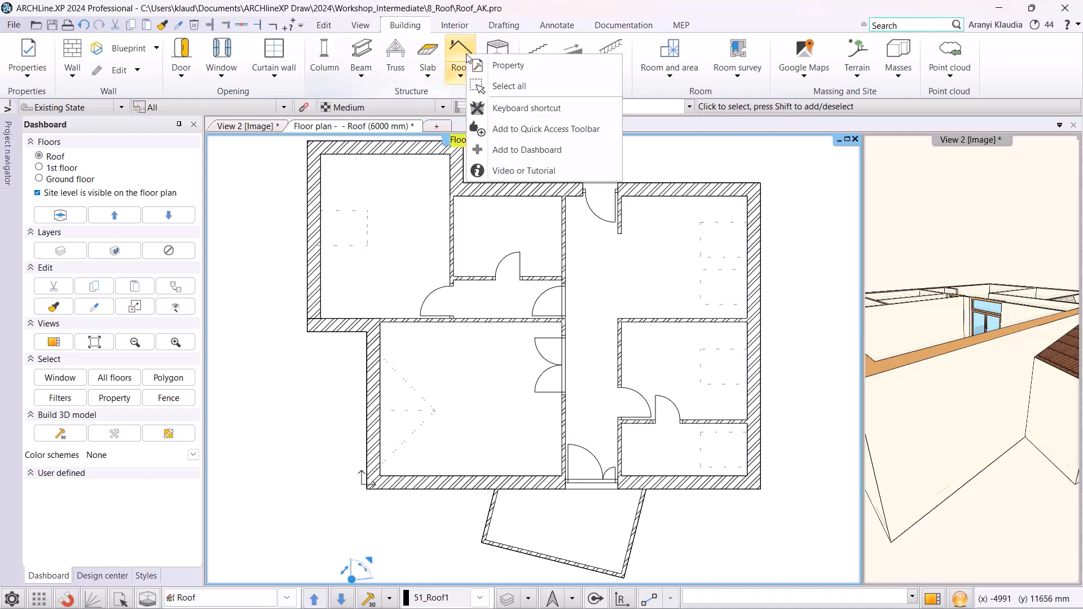
{"action": "left_click", "coordinate": [490, 66]}
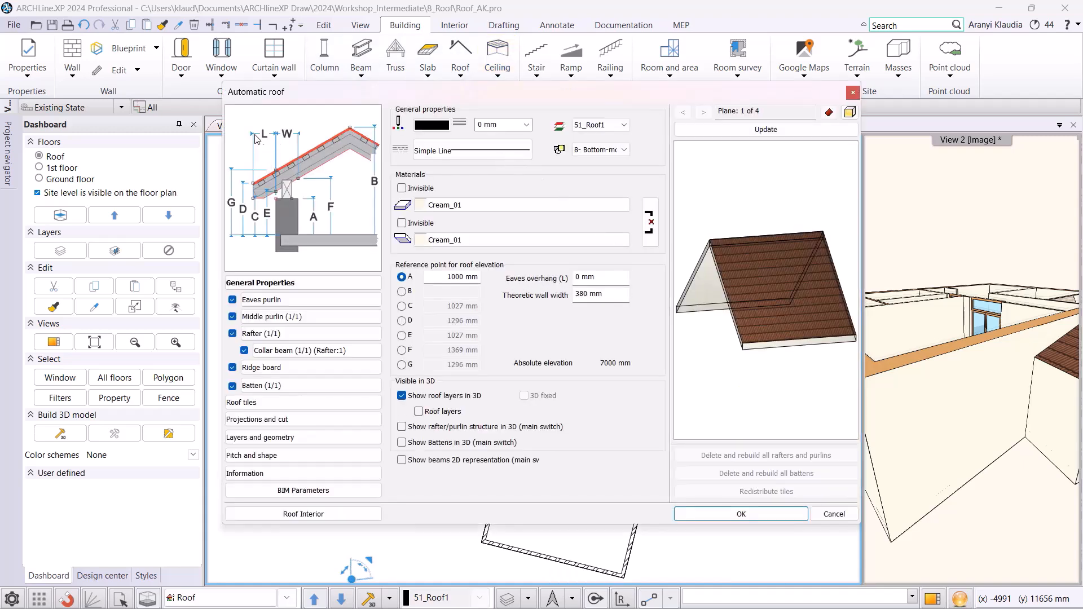
{"action": "double_click", "coordinate": [569, 283]}
{"action": "type", "text": "380"}
{"action": "left_click", "coordinate": [738, 514]}
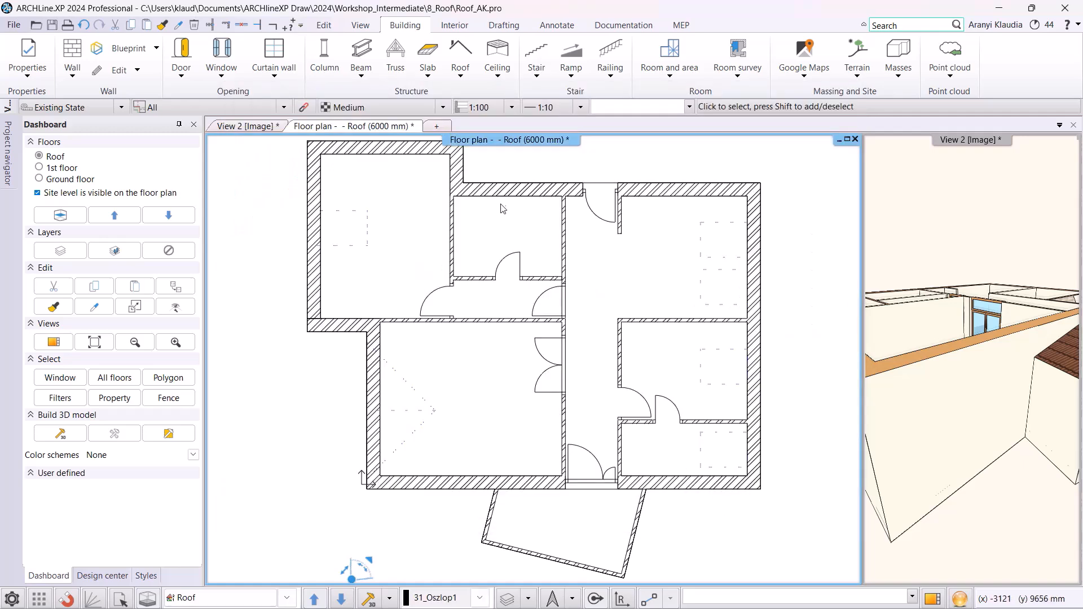
Create the main house roof in sketch mode by tracing a closed outline through the inner corners of the exterior walls.
{"action": "left_click", "coordinate": [467, 75]}
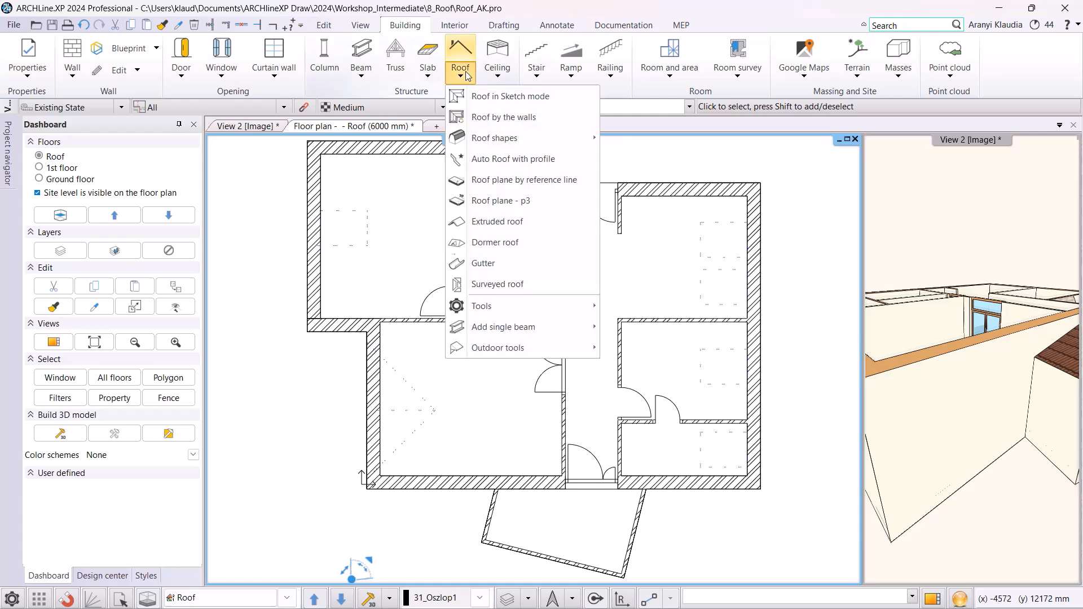
{"action": "left_click", "coordinate": [495, 96]}
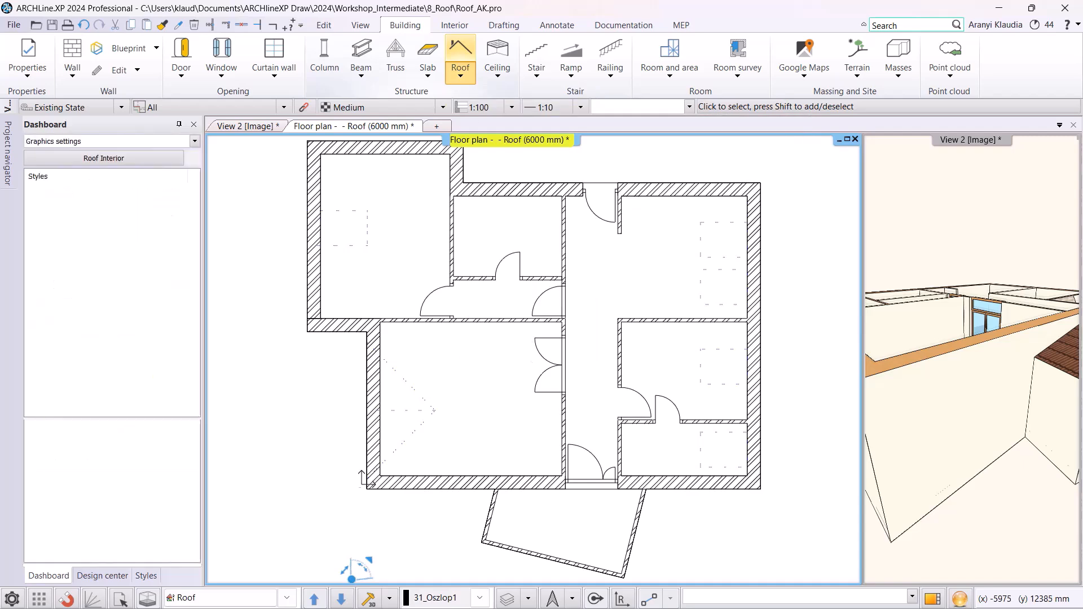
{"action": "left_click", "coordinate": [320, 154]}
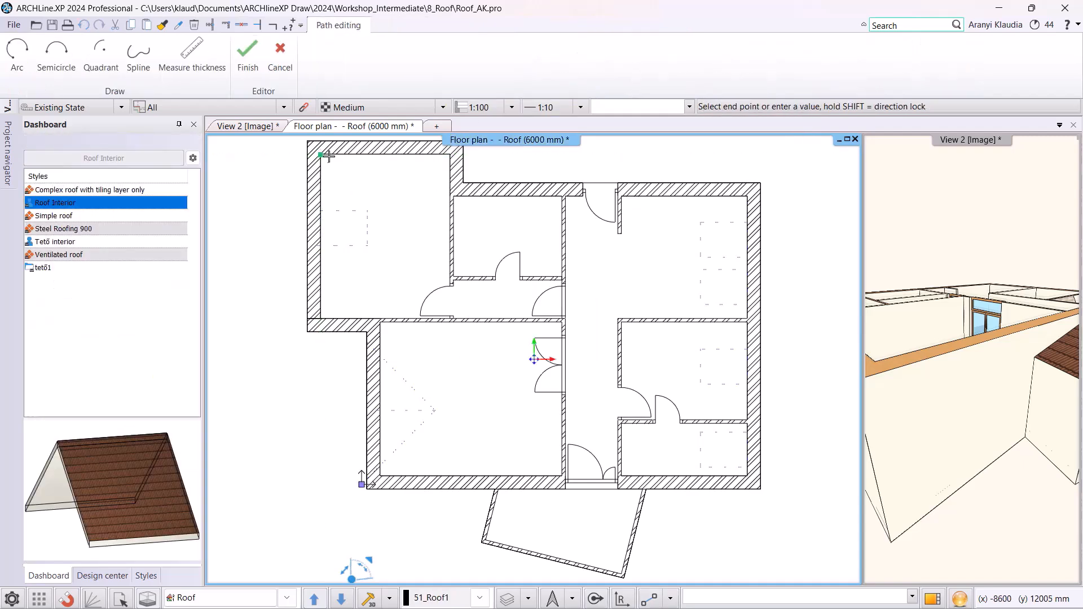
{"action": "left_click", "coordinate": [449, 154]}
{"action": "left_click", "coordinate": [450, 196]}
{"action": "left_click", "coordinate": [747, 197]}
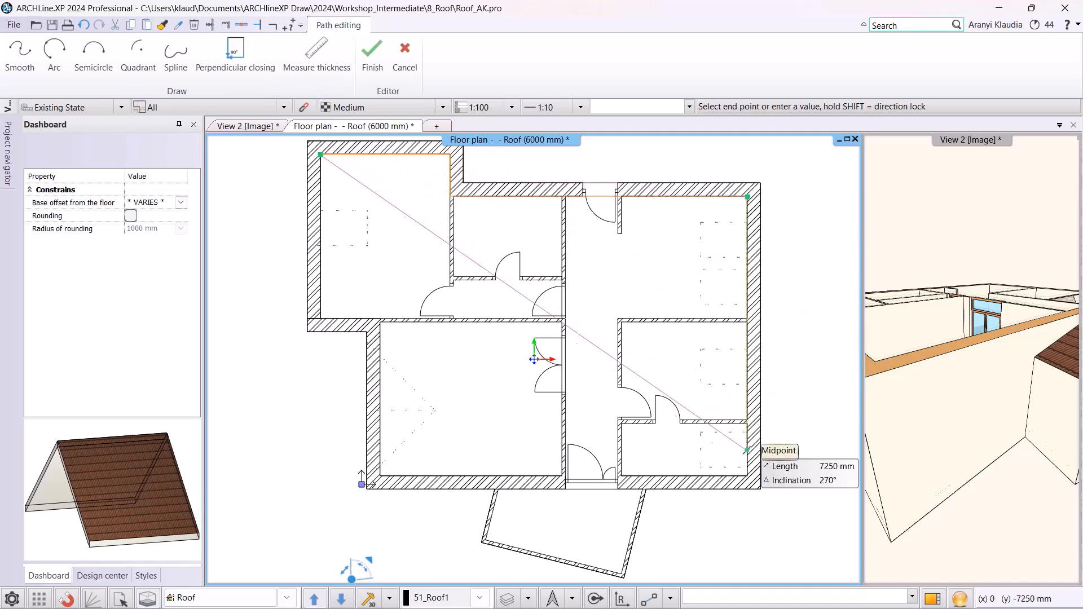
{"action": "left_click", "coordinate": [748, 476]}
{"action": "left_click", "coordinate": [380, 476]}
{"action": "left_click", "coordinate": [379, 319]}
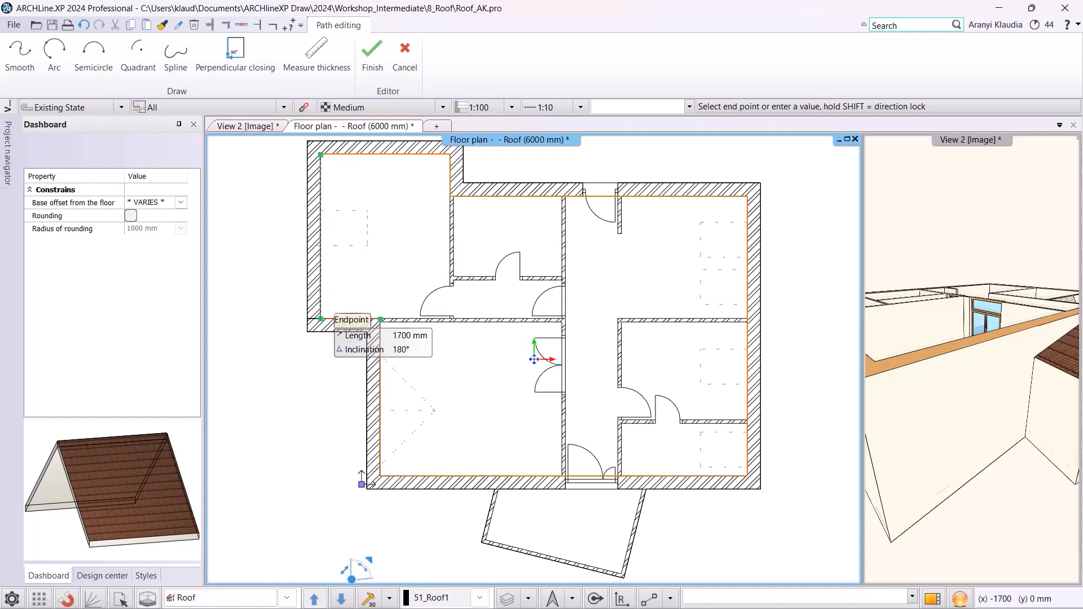
{"action": "left_click", "coordinate": [321, 319]}
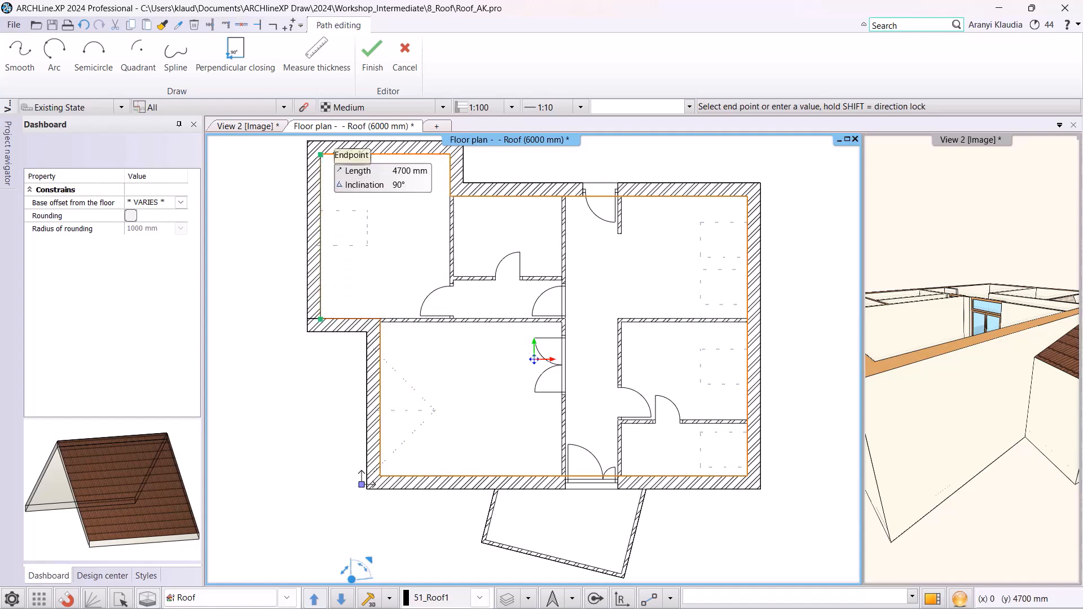
{"action": "left_click", "coordinate": [341, 203]}
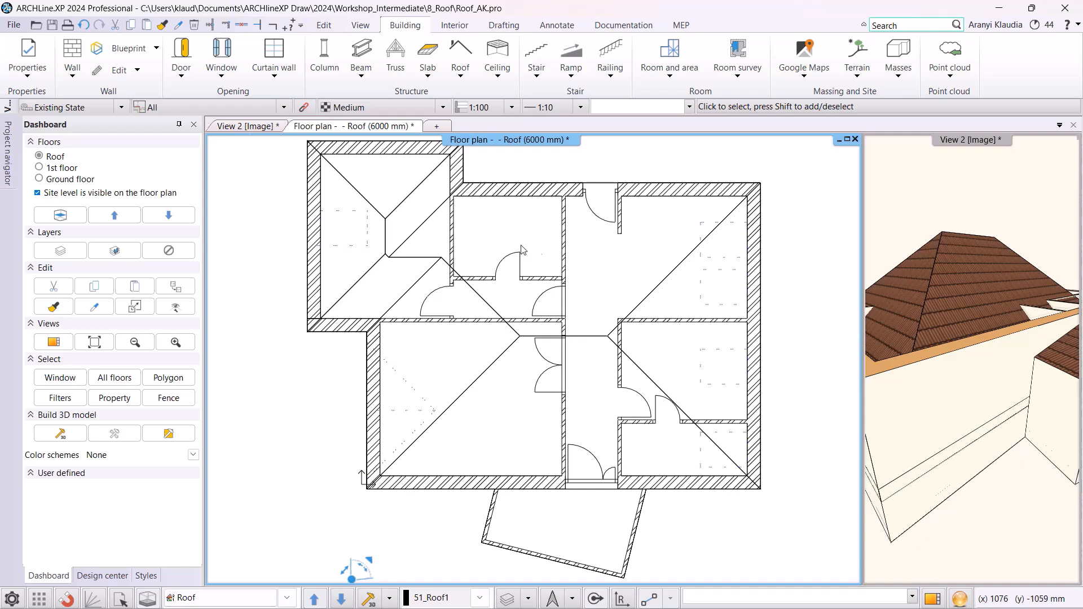
In the 3D view, open the main roof's properties and show the roof preview in consistent colour.
{"action": "left_click", "coordinate": [258, 128]}
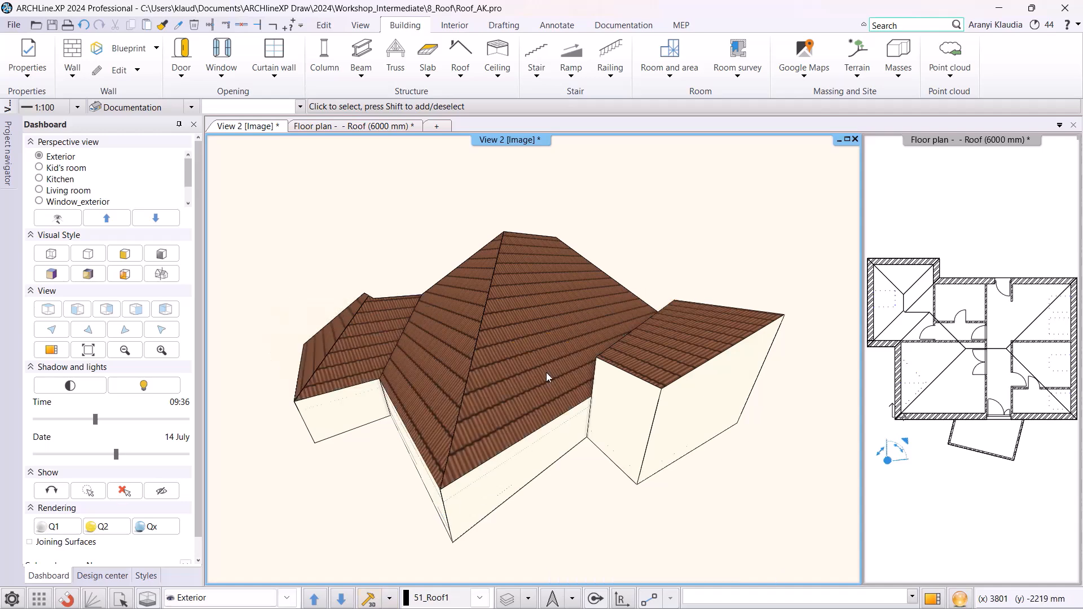
{"action": "left_click", "coordinate": [526, 337]}
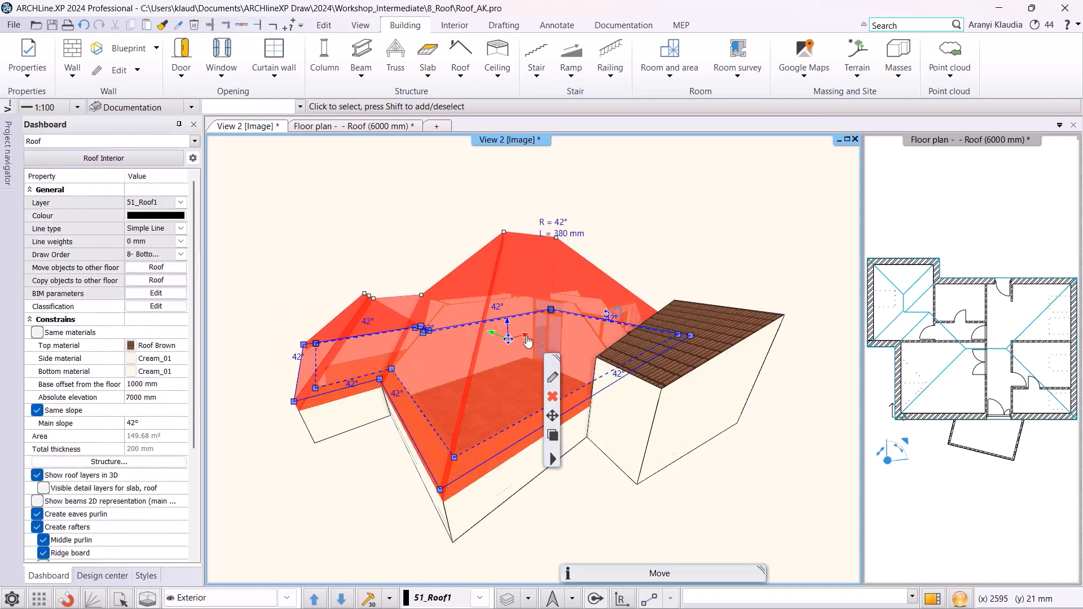
{"action": "left_click", "coordinate": [557, 380]}
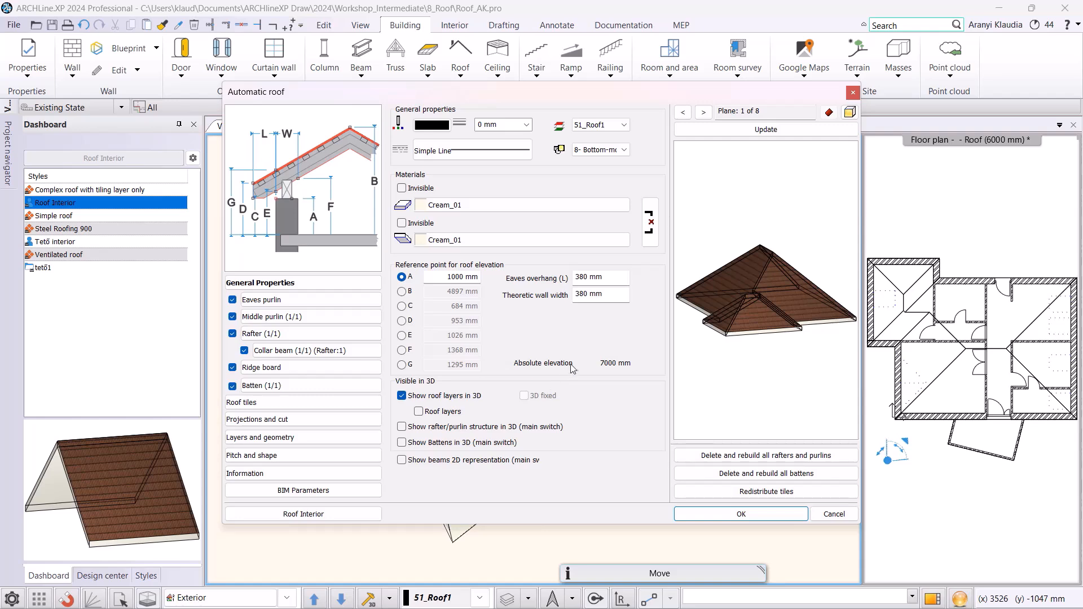
{"action": "left_click", "coordinate": [849, 113]}
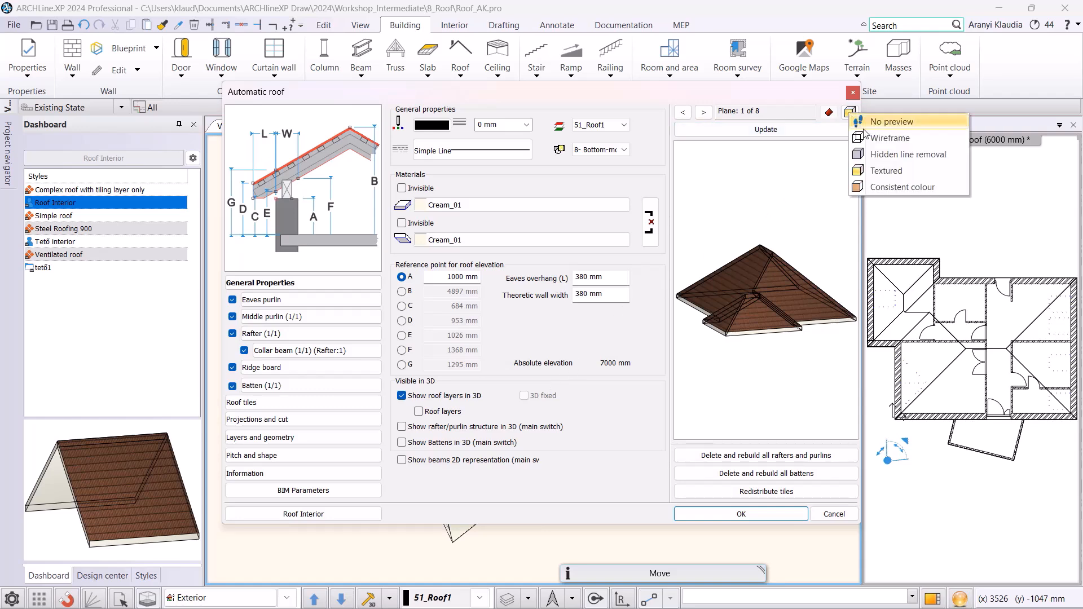
{"action": "left_click", "coordinate": [898, 188]}
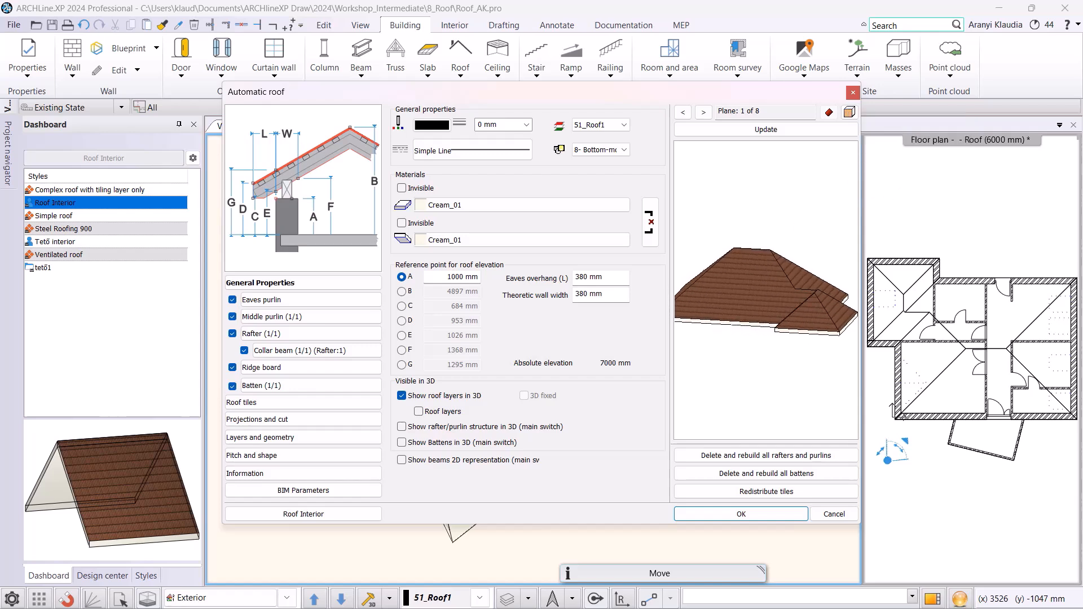
In the pitch and shape settings, turn the main roof's plane 4 on the annex side into a gable end and update the preview.
{"action": "left_click", "coordinate": [257, 457]}
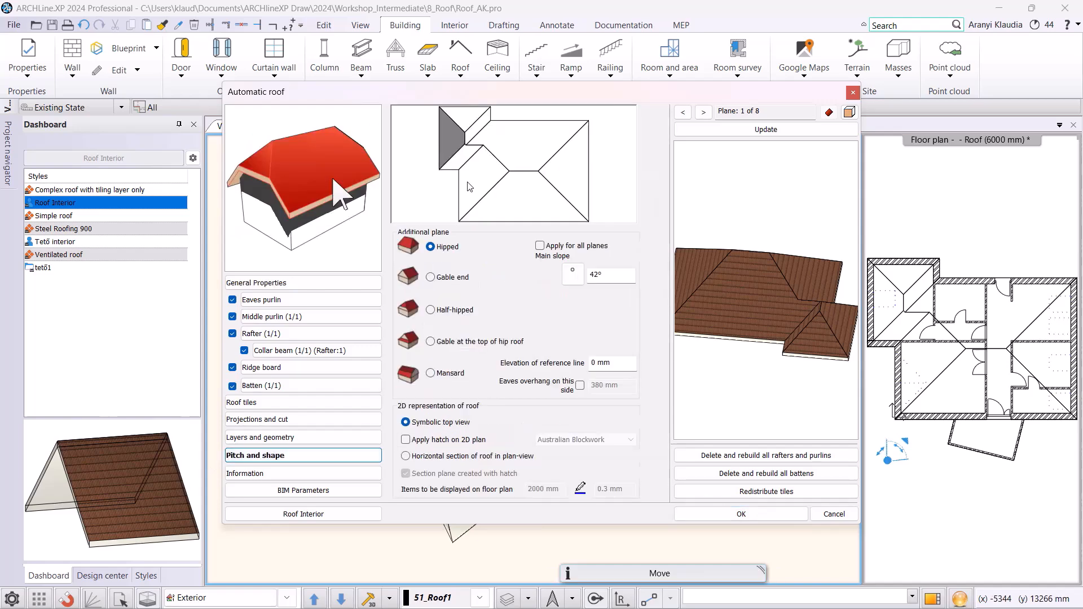
{"action": "left_click", "coordinate": [498, 151]}
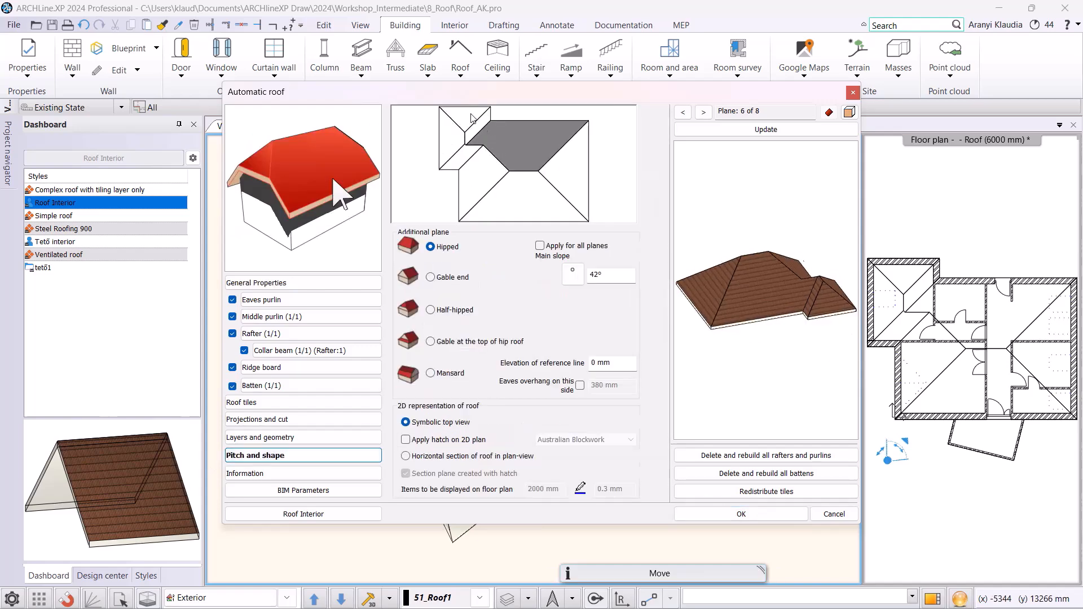
{"action": "left_click", "coordinate": [539, 195]}
{"action": "left_click", "coordinate": [561, 181]}
{"action": "left_click", "coordinate": [703, 113]}
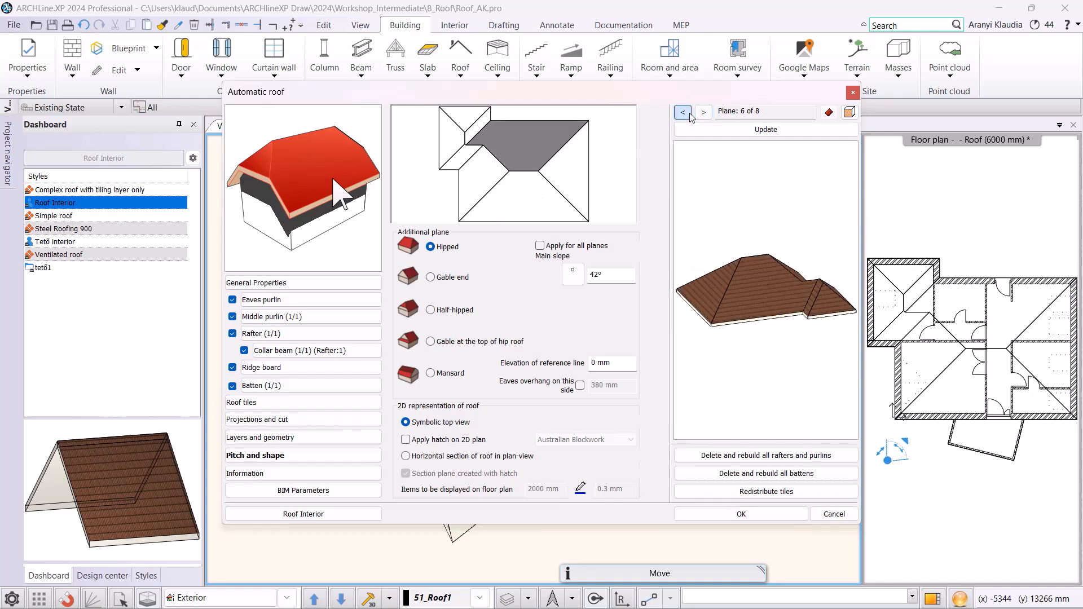
{"action": "left_click", "coordinate": [689, 114]}
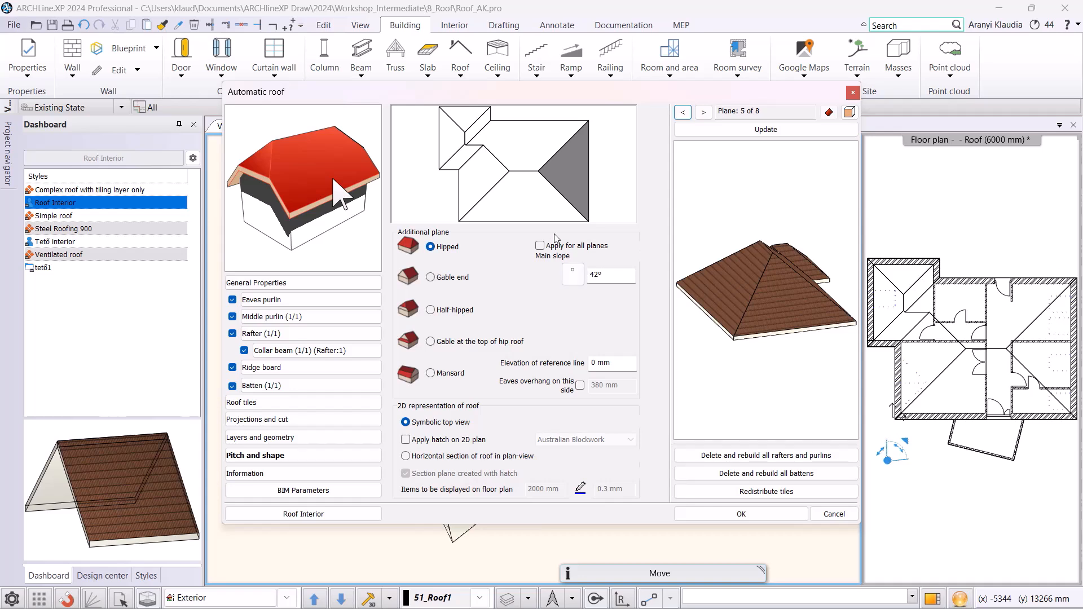
{"action": "left_click", "coordinate": [532, 213]}
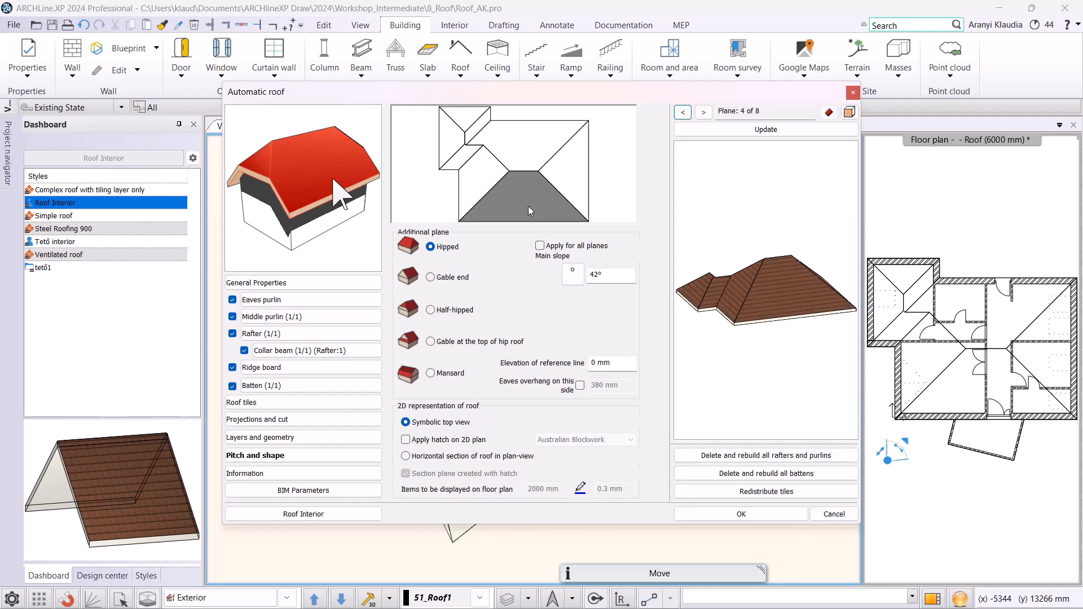
{"action": "left_click", "coordinate": [431, 278]}
{"action": "left_click", "coordinate": [760, 134]}
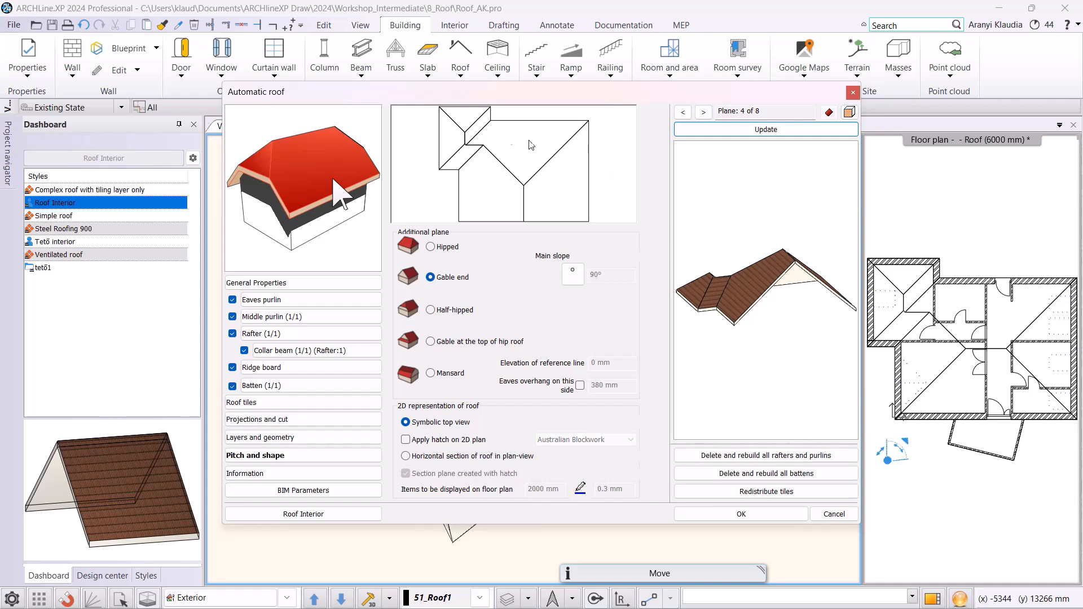
Turn roof planes 8, 7 and 6 on the far side into gable ends, updating the preview for each.
{"action": "left_click", "coordinate": [467, 121]}
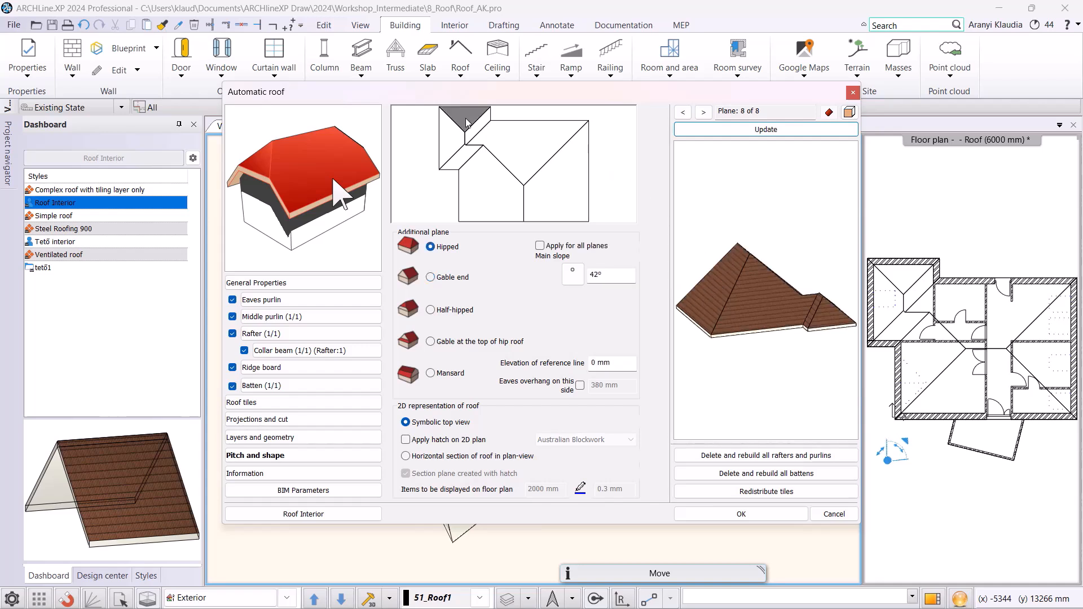
{"action": "left_click", "coordinate": [431, 277]}
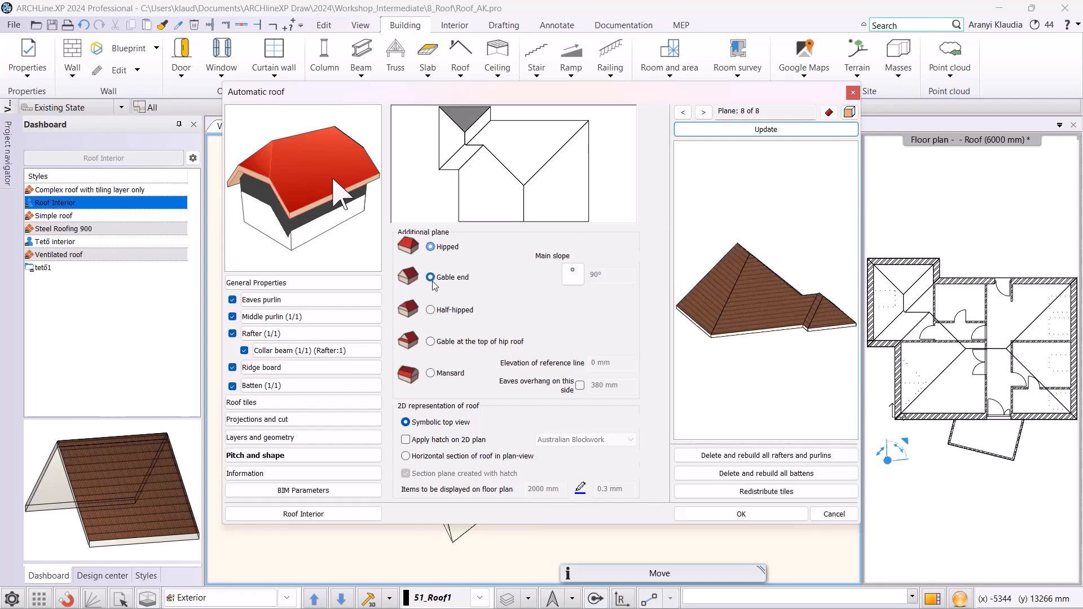
{"action": "left_click", "coordinate": [804, 132]}
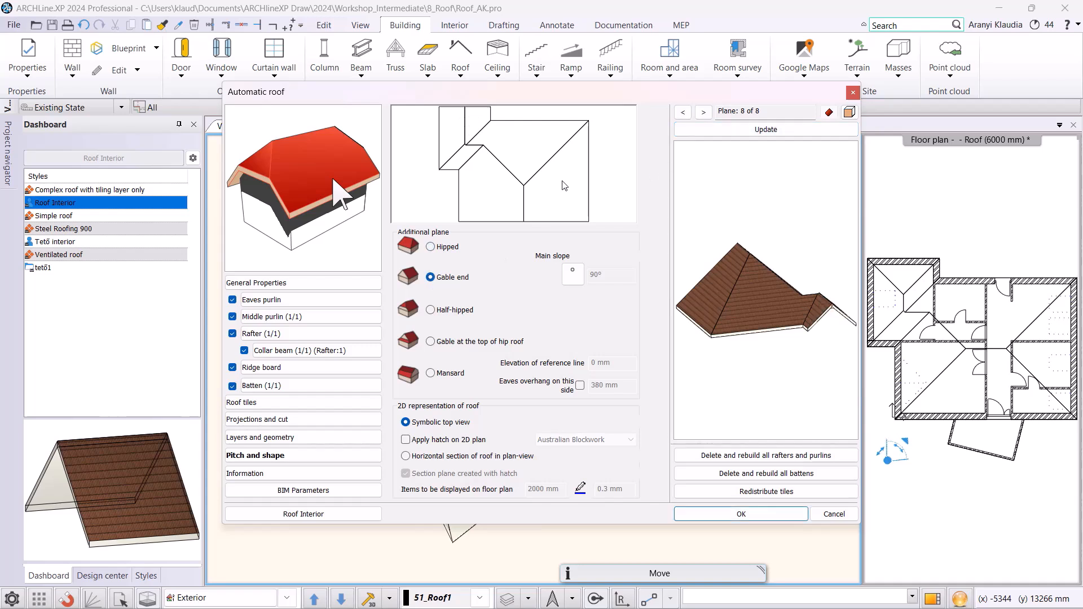
{"action": "left_click", "coordinate": [487, 123]}
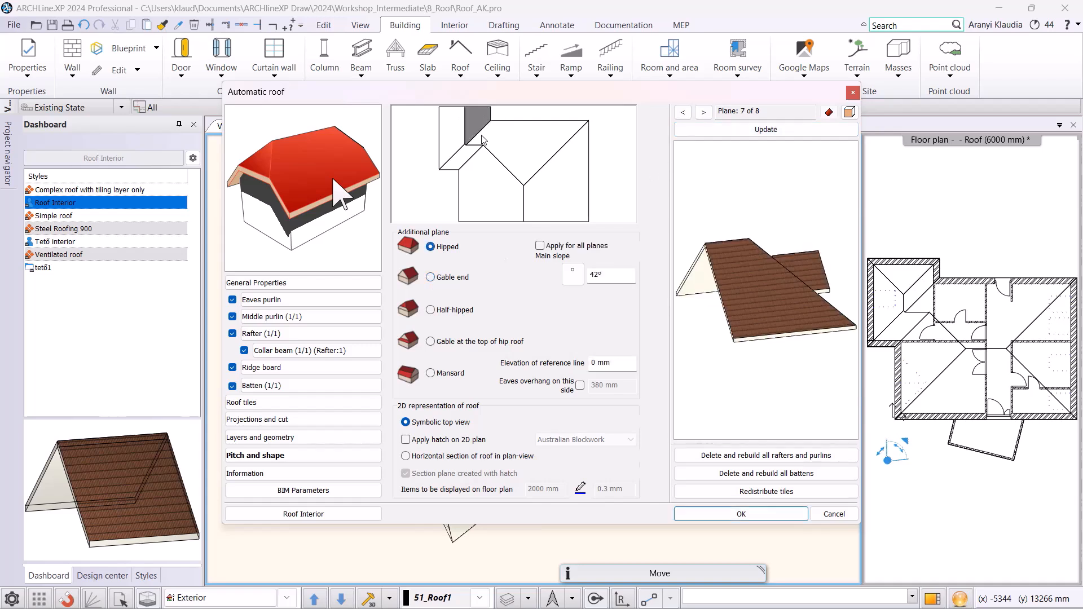
{"action": "left_click", "coordinate": [432, 277]}
{"action": "left_click", "coordinate": [795, 132]}
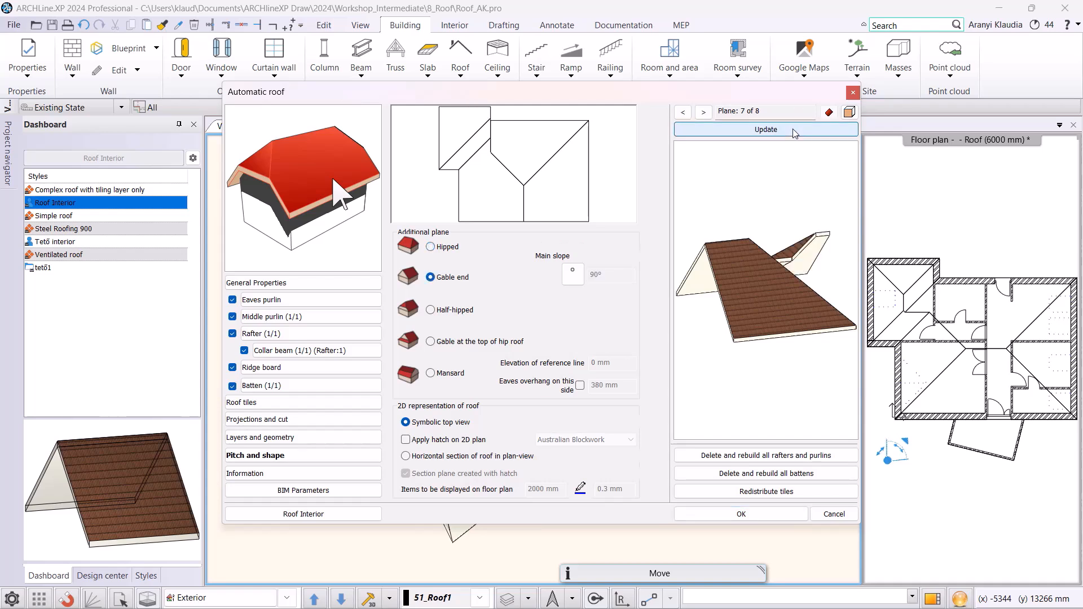
{"action": "left_click", "coordinate": [518, 157]}
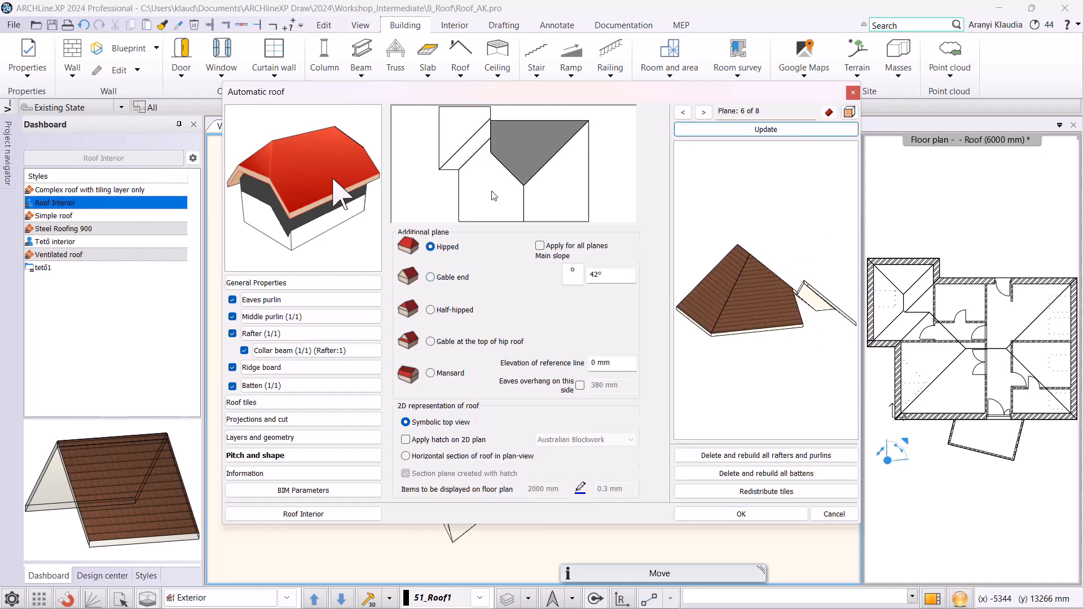
{"action": "left_click", "coordinate": [432, 277]}
{"action": "left_click", "coordinate": [790, 132]}
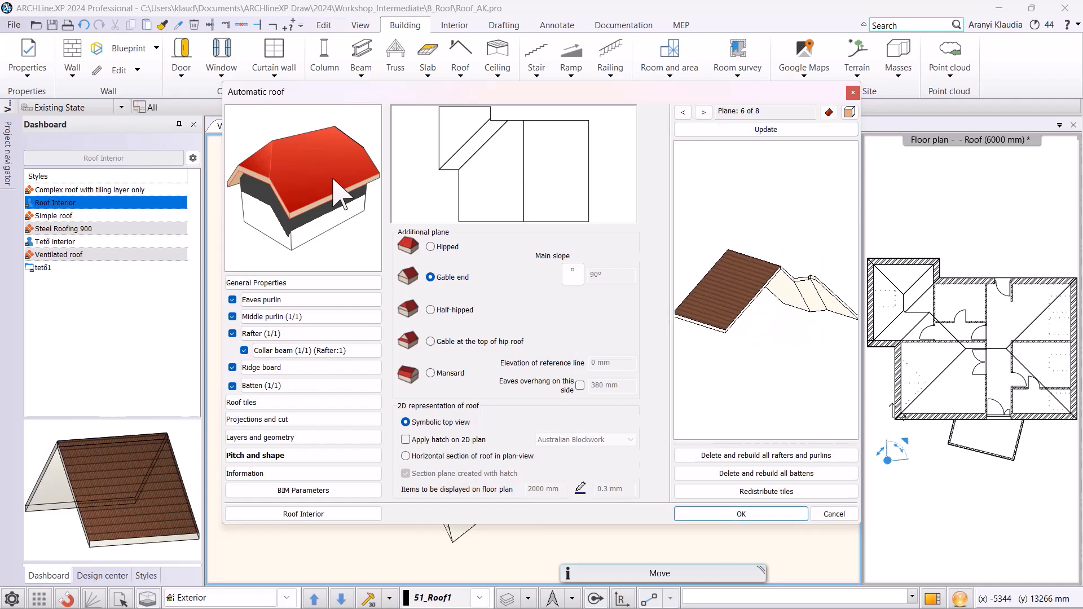
Set the main slope of roof plane 5 to 30°, then apply it to all planes and update the preview.
{"action": "left_click", "coordinate": [558, 197]}
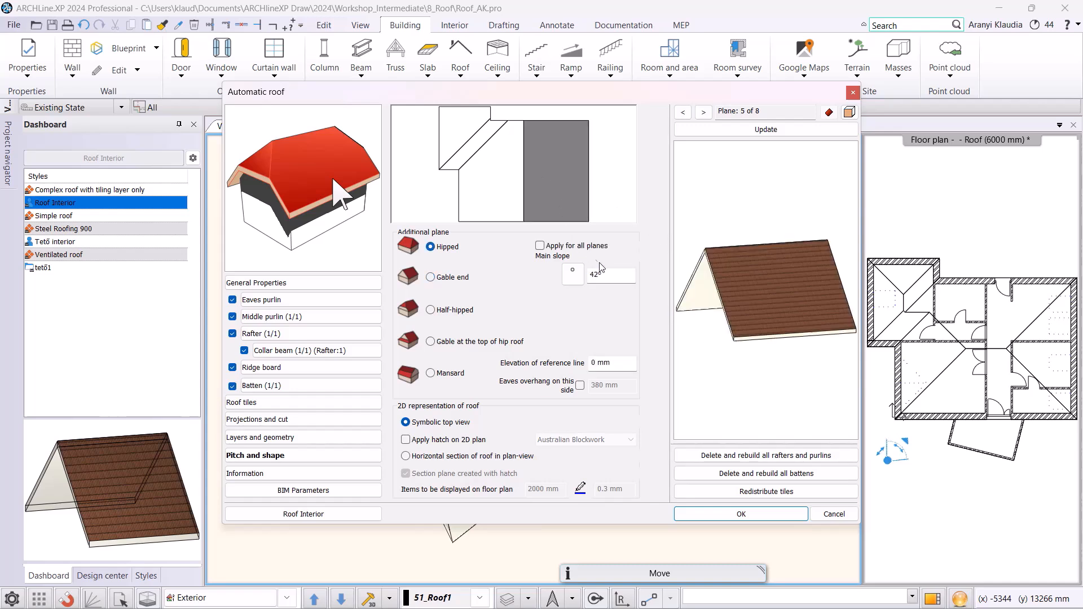
{"action": "left_click", "coordinate": [610, 276]}
{"action": "type", "text": "30"}
{"action": "left_click", "coordinate": [765, 130]}
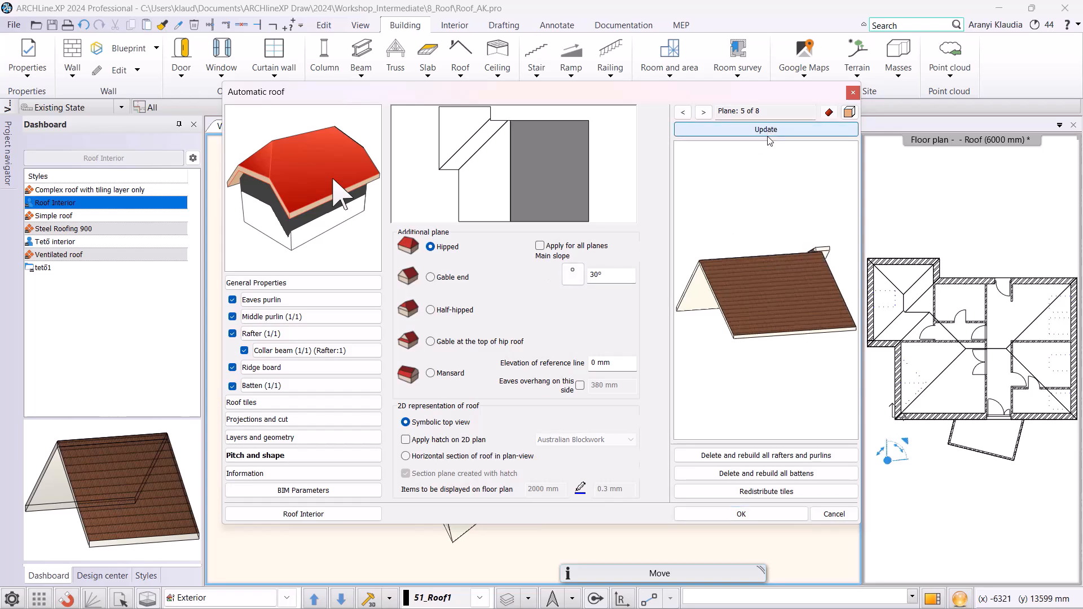
{"action": "left_click_drag", "start_coordinate": [765, 285], "coordinate": [818, 294]}
{"action": "scroll", "coordinate": [815, 297], "scroll_direction": "down", "scroll_amount": 5}
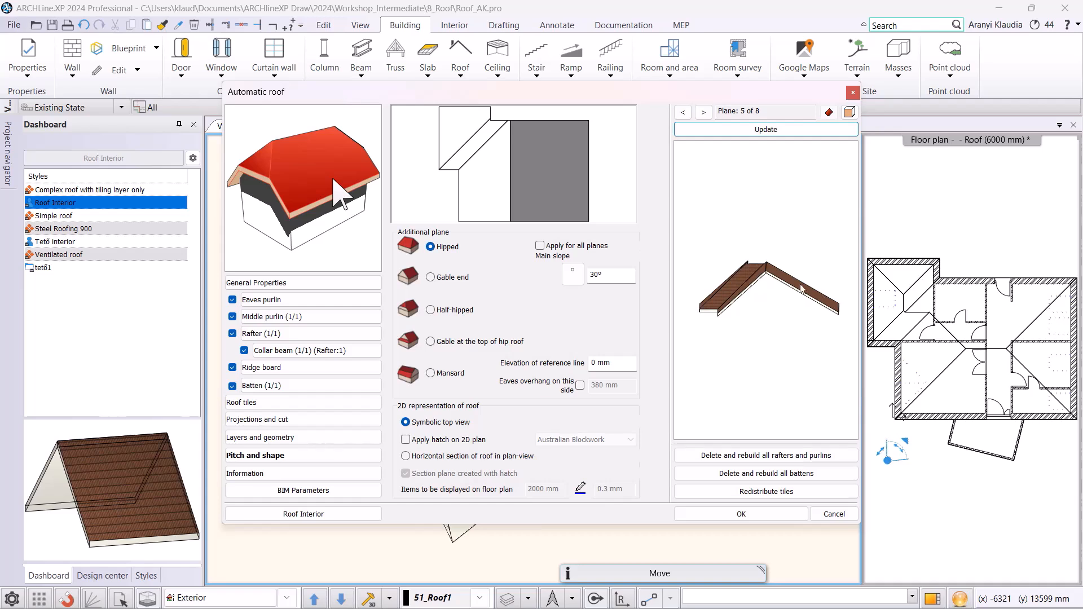
{"action": "left_click", "coordinate": [740, 130]}
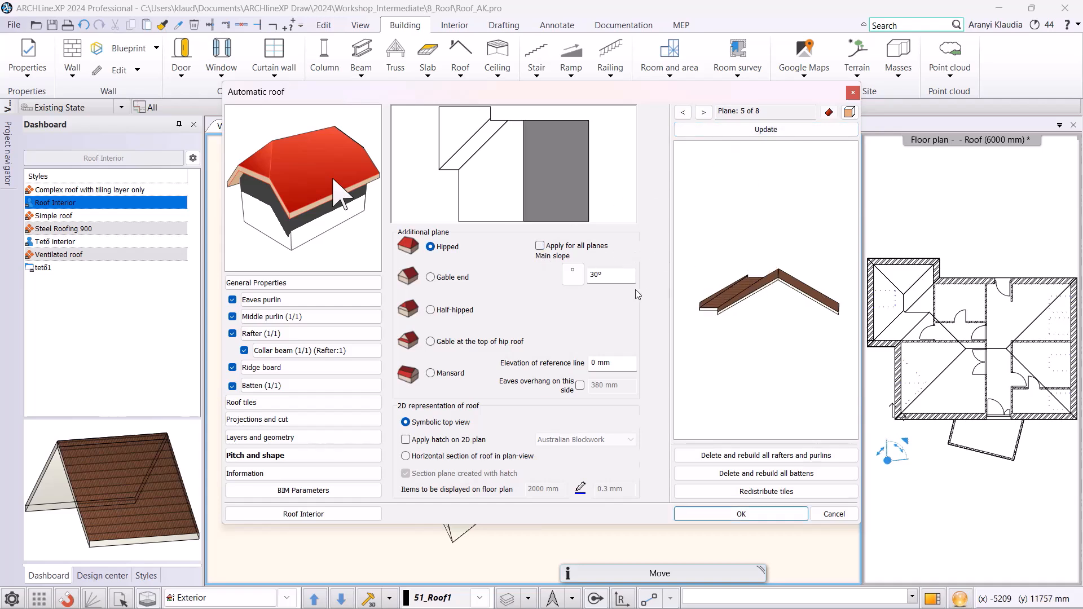
Switch the slope format to a ratio, set plane 5's main slope to 1 / 1.117647, and update the preview.
{"action": "left_click", "coordinate": [573, 274]}
{"action": "left_click", "coordinate": [573, 275]}
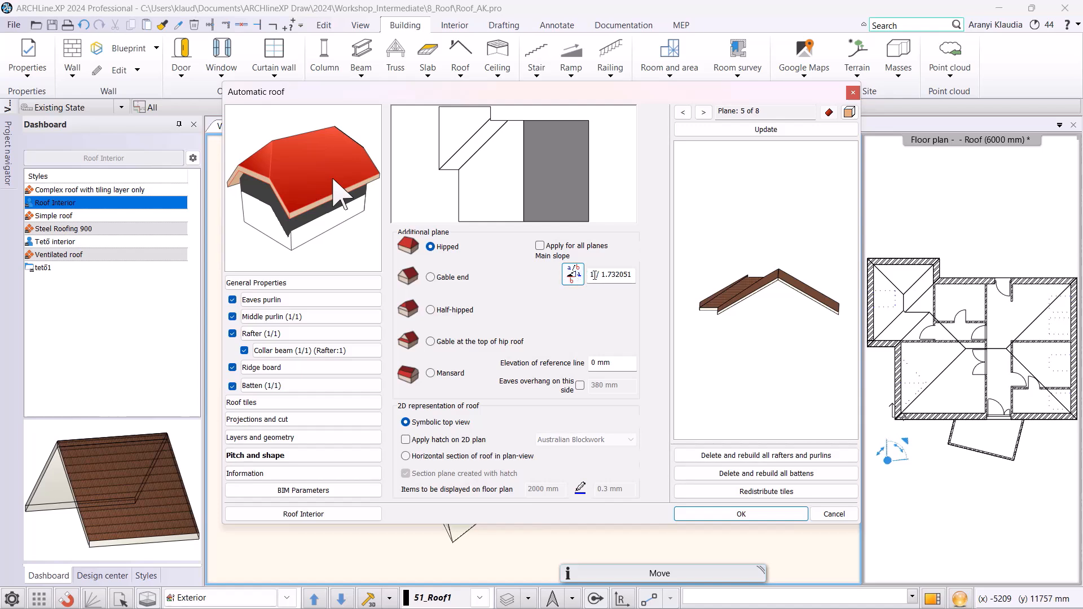
{"action": "double_click", "coordinate": [593, 275]}
{"action": "type", "text": "1m"}
{"action": "type", "text": "7"}
{"action": "key", "text": "BackSpace"}
{"action": "key", "text": "BackSpace"}
{"action": "type", "text": ",7"}
{"action": "left_click_drag", "start_coordinate": [611, 273], "coordinate": [662, 275]}
{"action": "type", "text": "9"}
{"action": "left_click_drag", "start_coordinate": [593, 276], "coordinate": [585, 276]}
{"action": "left_click", "coordinate": [625, 273]}
{"action": "left_click", "coordinate": [765, 133]}
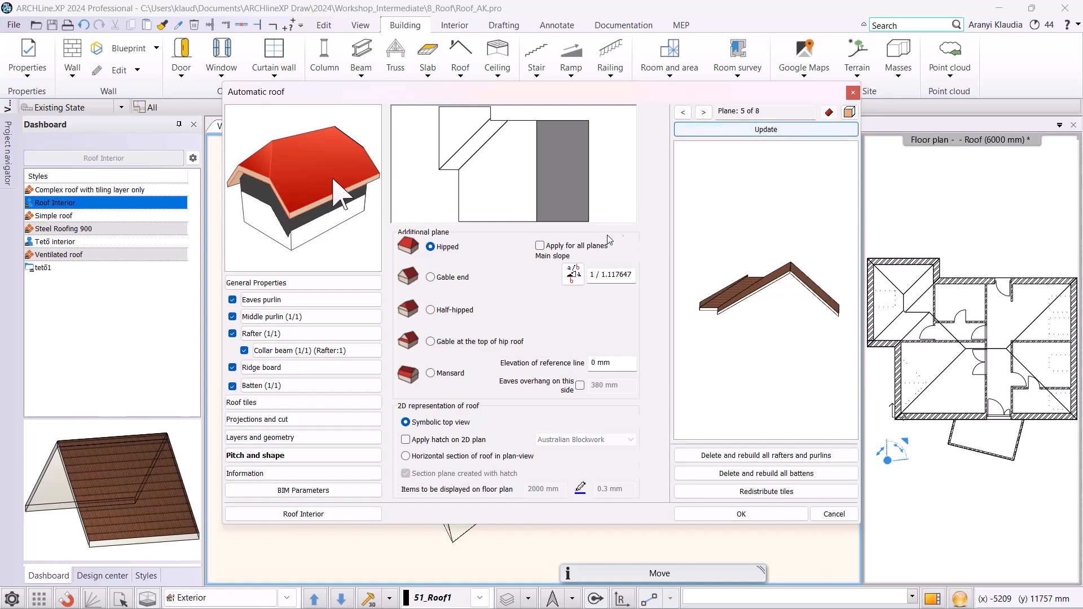
Apply the slope to all planes, switch its format back to degrees, and accept the roof changes.
{"action": "left_click", "coordinate": [540, 245]}
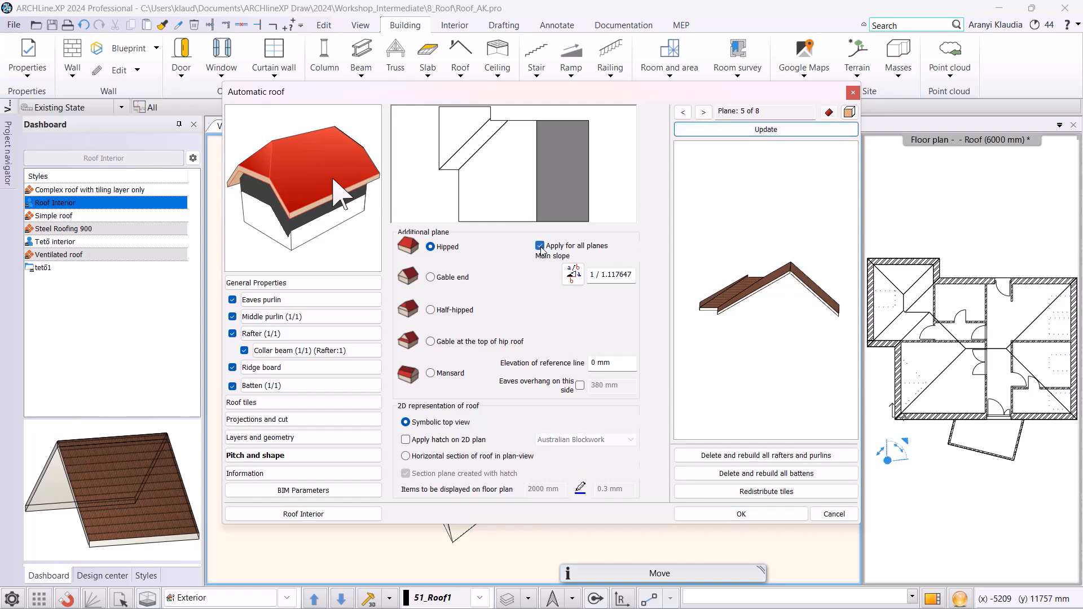
{"action": "left_click", "coordinate": [749, 133]}
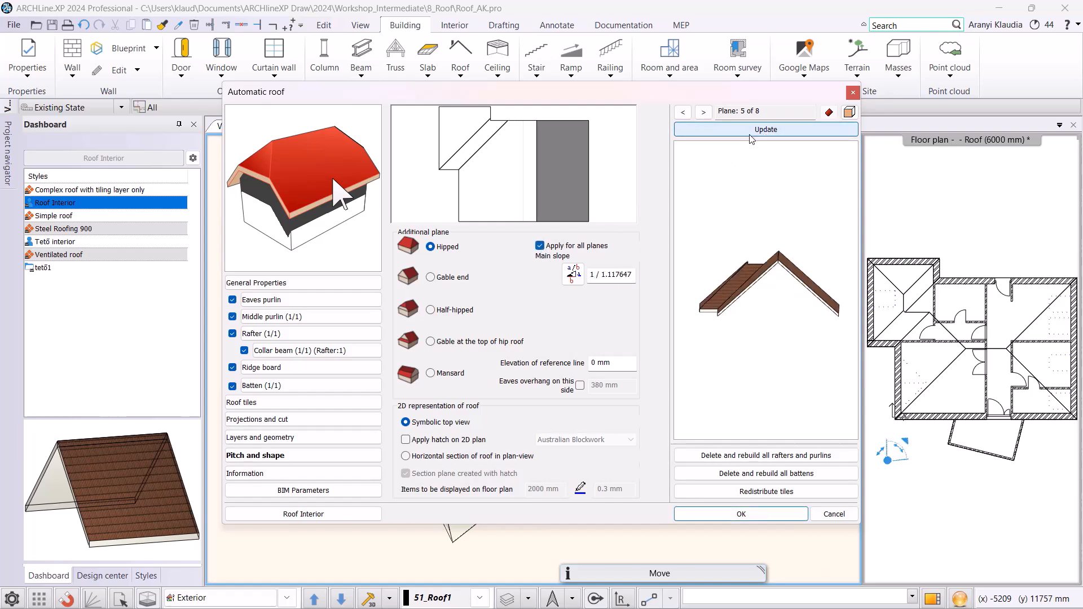
{"action": "left_click", "coordinate": [580, 279]}
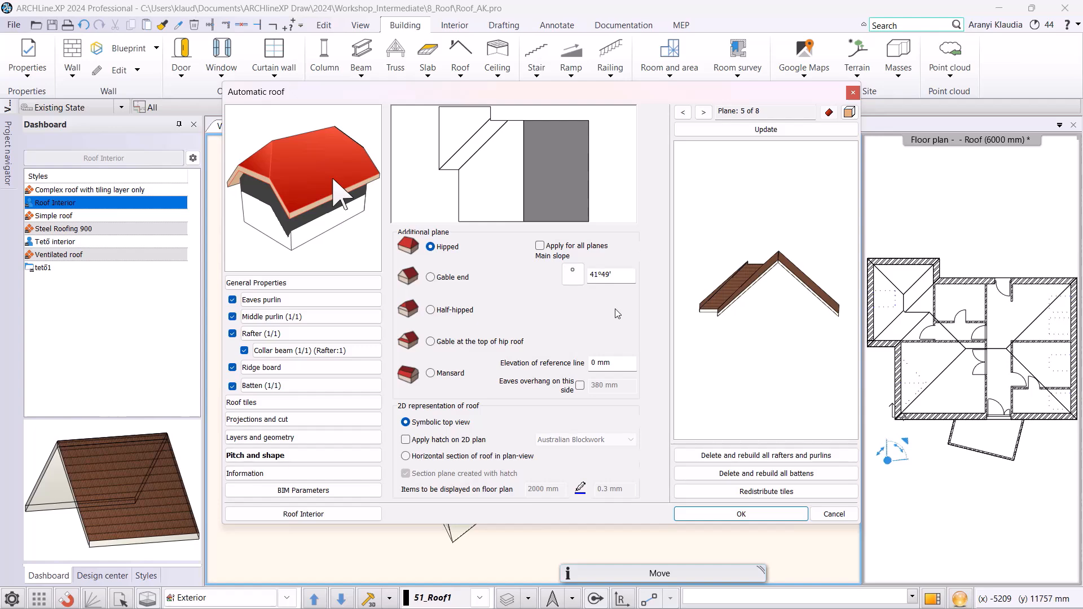
{"action": "left_click", "coordinate": [741, 519]}
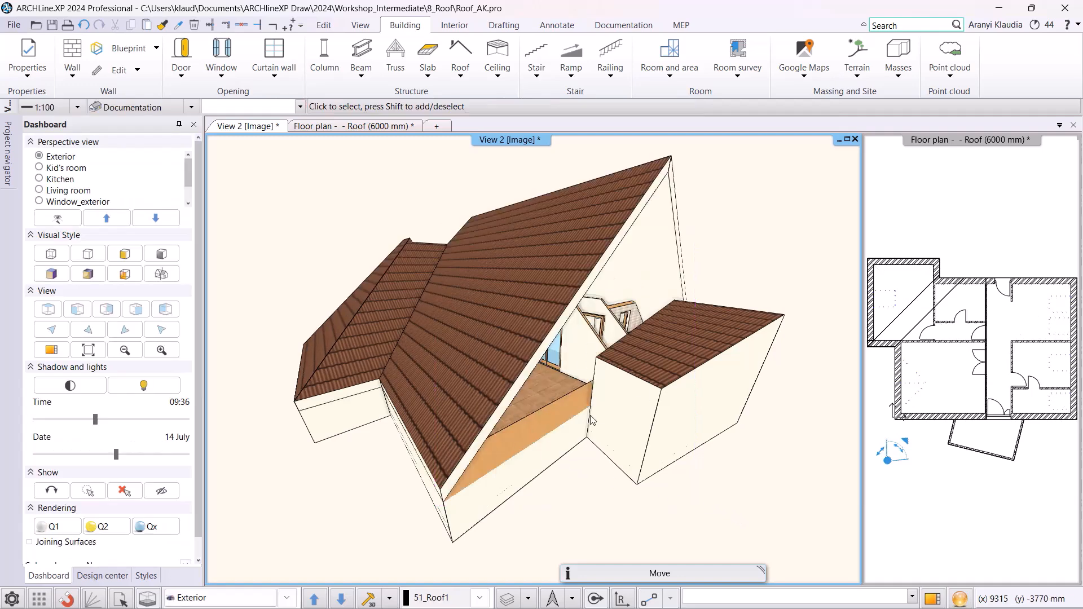
Set the height of the wall under the open gable beside the annex to 8000 mm.
{"action": "left_click", "coordinate": [539, 428]}
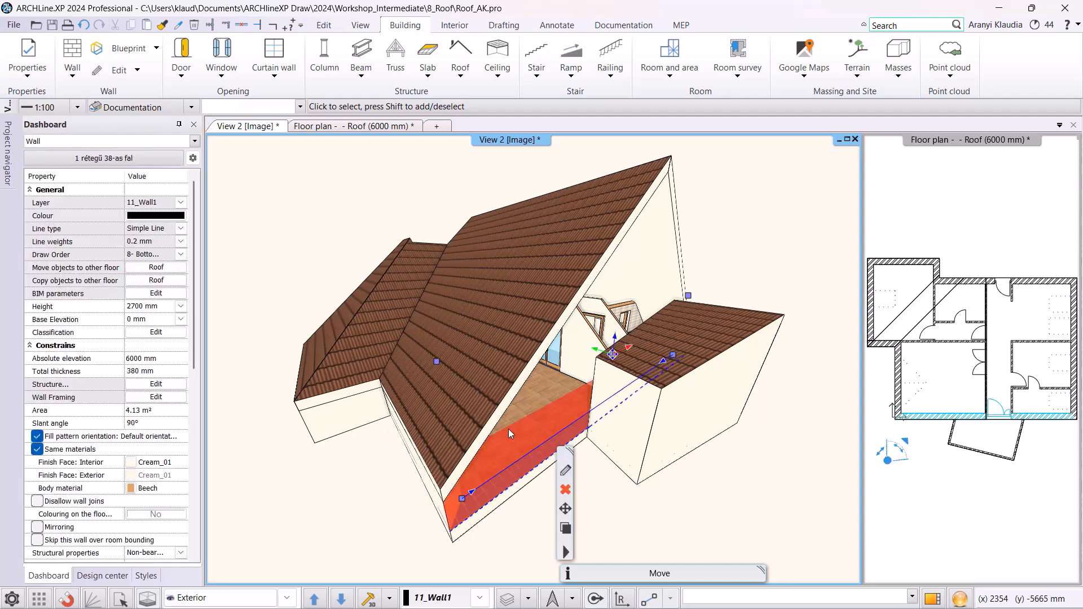
{"action": "left_click", "coordinate": [161, 308]}
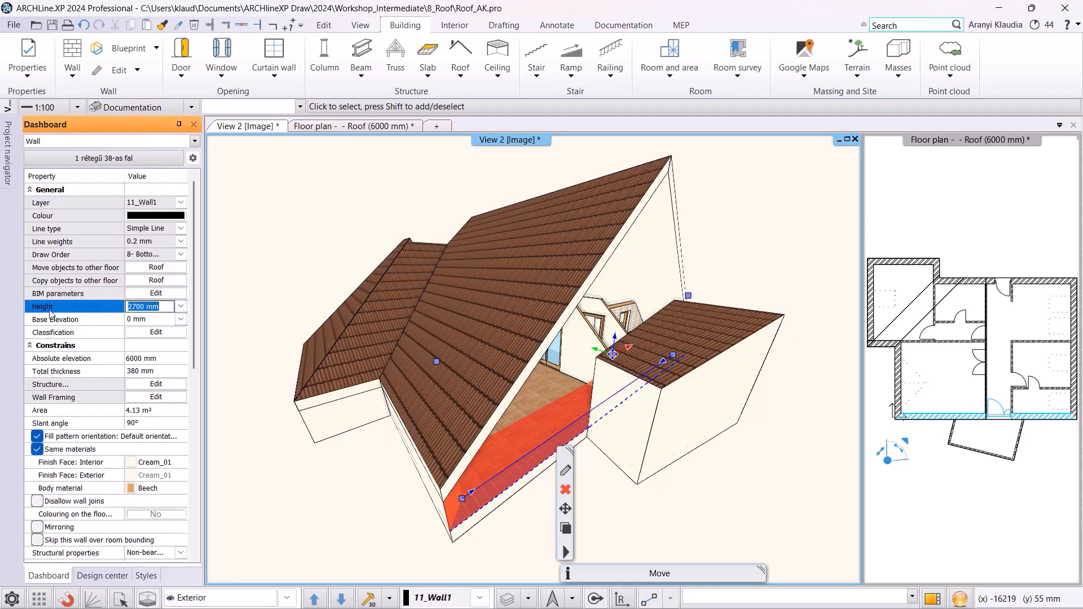
{"action": "type", "text": "8000"}
{"action": "key", "text": "Return"}
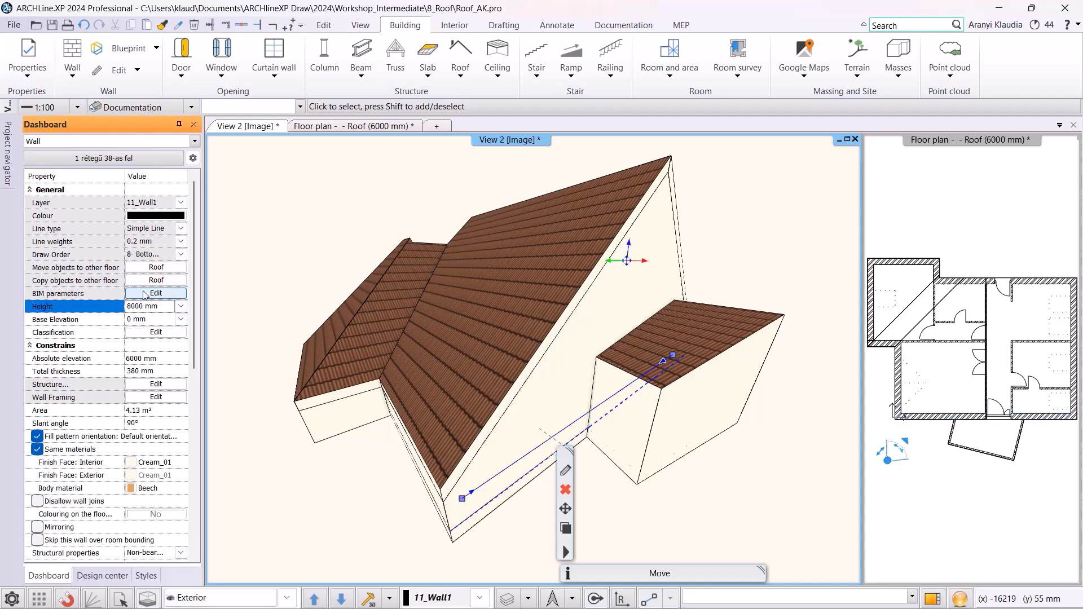
{"action": "left_click", "coordinate": [387, 225]}
Select the three walls under the open gables on the opposite side of the house and set their height to 8000 mm.
{"action": "middle_click_drag", "start_coordinate": [389, 227], "coordinate": [576, 347]}
{"action": "left_click", "coordinate": [578, 346]}
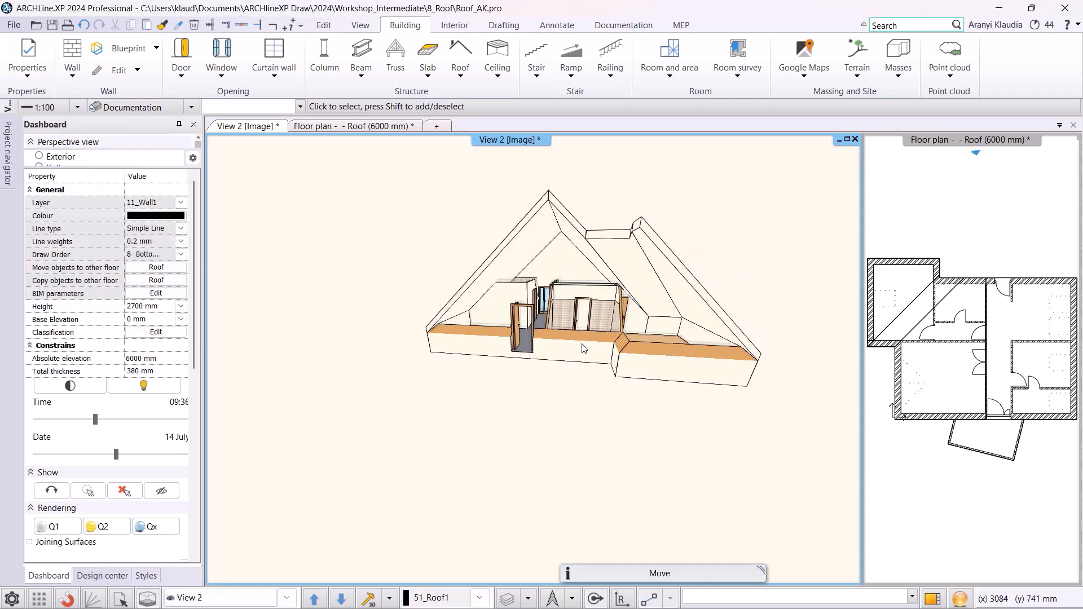
{"action": "left_click", "coordinate": [629, 349], "text": "shift"}
{"action": "left_click", "coordinate": [160, 306]}
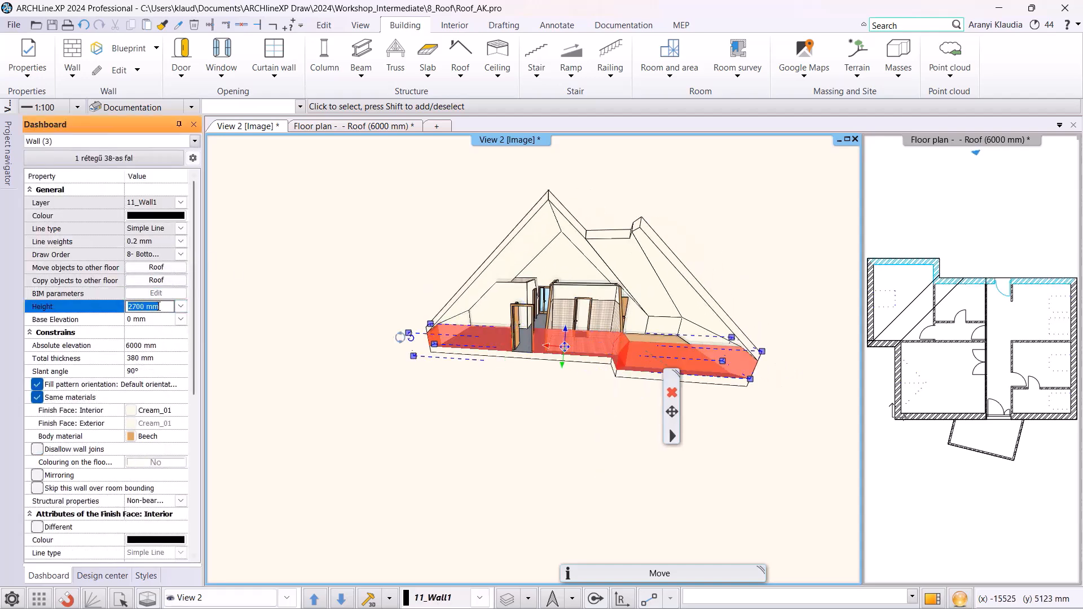
{"action": "type", "text": "8000"}
{"action": "key", "text": "Return"}
{"action": "left_click", "coordinate": [304, 350]}
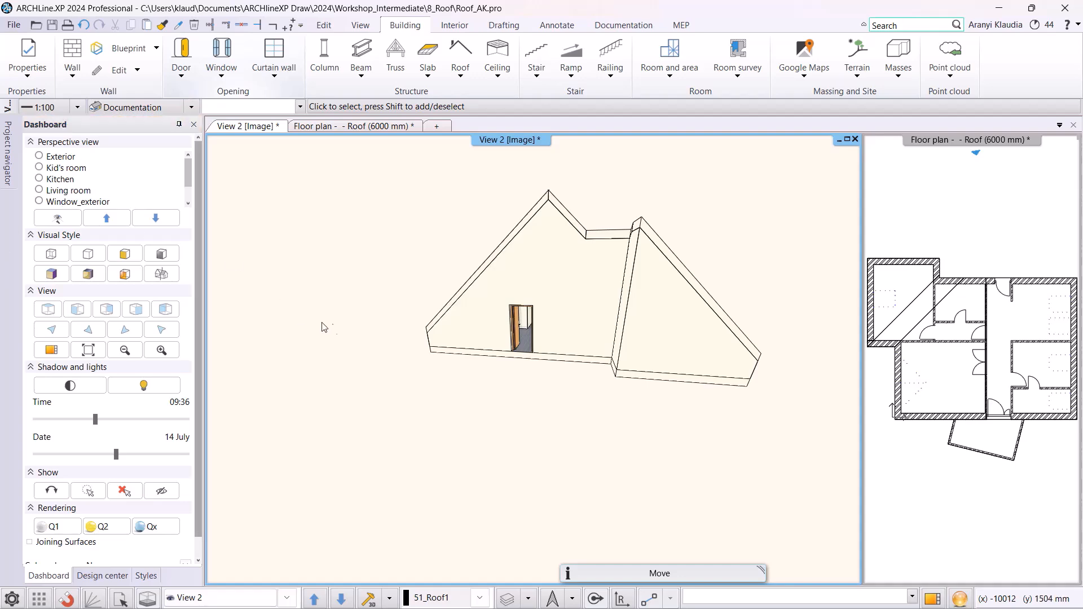
{"action": "mouse_move", "coordinate": [401, 328]}
{"action": "middle_mouse_down"}
{"action": "mouse_move", "coordinate": [560, 317]}
{"action": "mouse_move", "coordinate": [733, 274]}
{"action": "middle_mouse_up"}
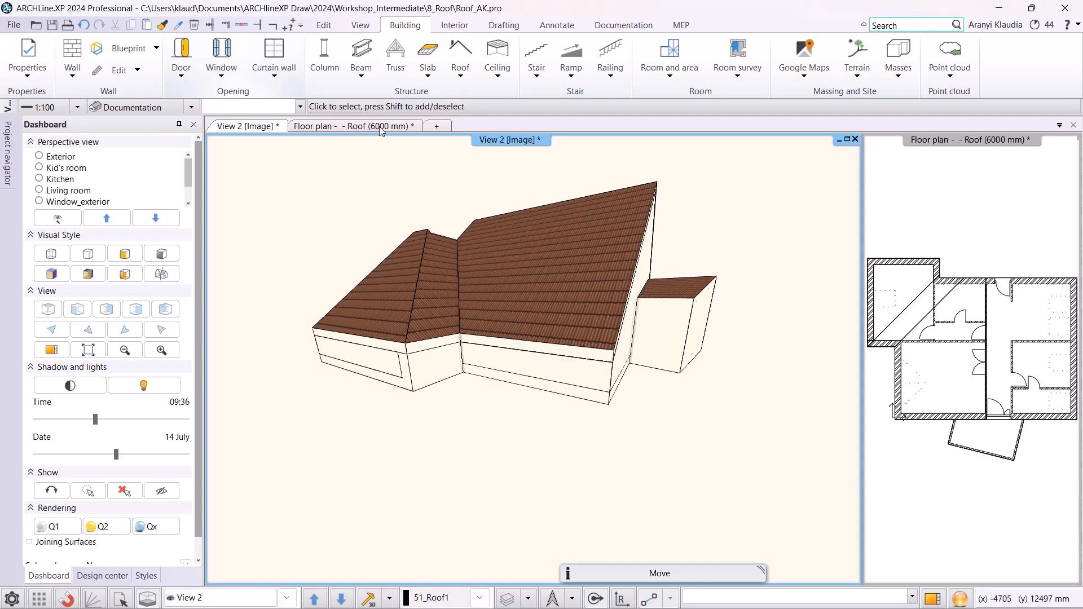
Start an extruded roof on the Roof floor plan, keeping the Triangle type and setting slopes A and B to 41,82°.
{"action": "middle_click_drag", "start_coordinate": [412, 345], "coordinate": [462, 368]}
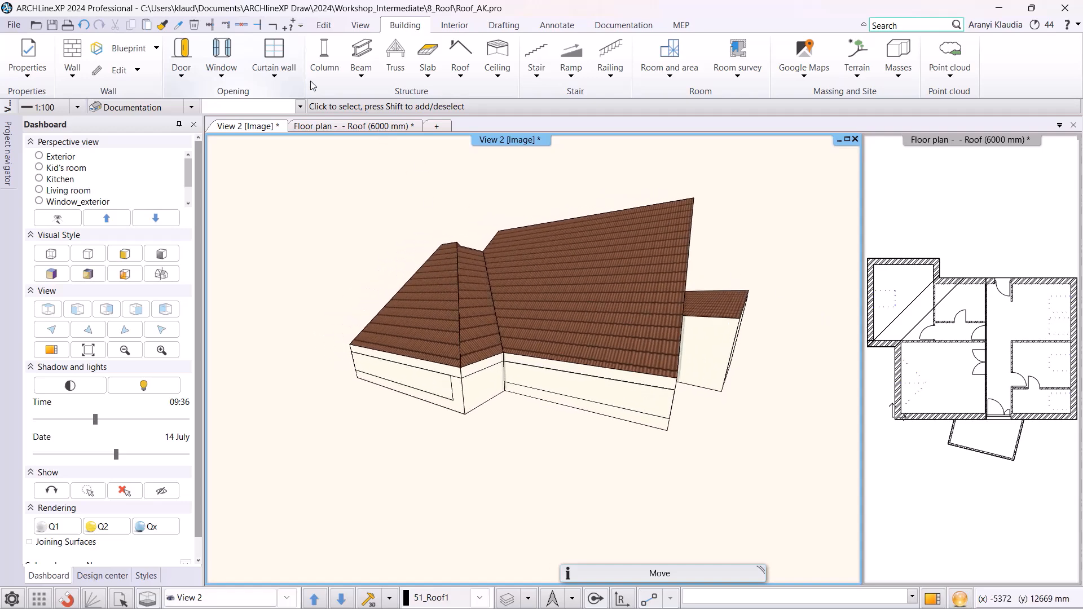
{"action": "left_click", "coordinate": [354, 126]}
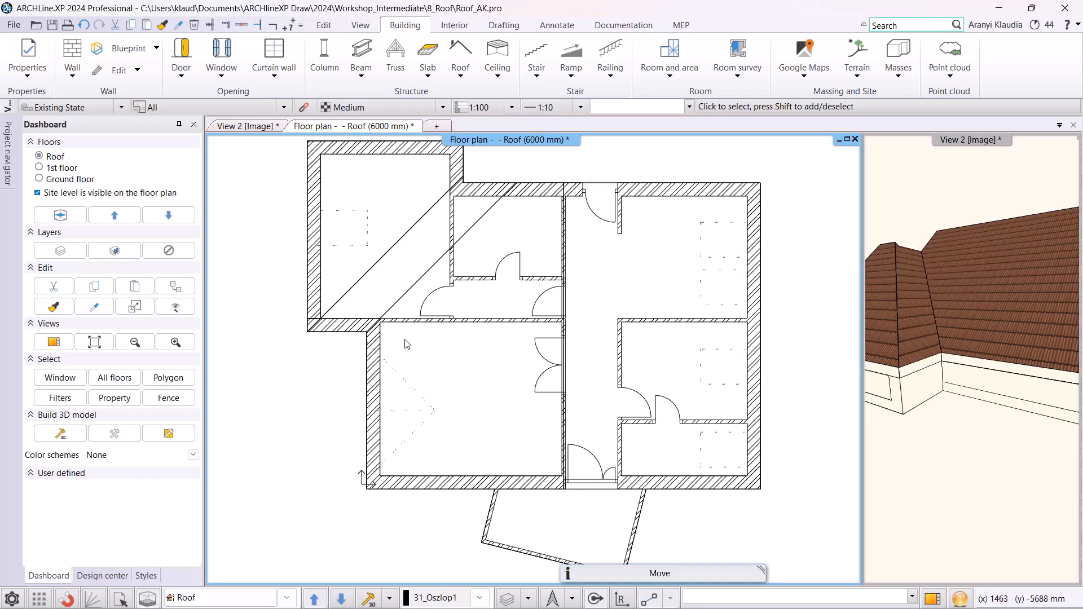
{"action": "left_click", "coordinate": [472, 82]}
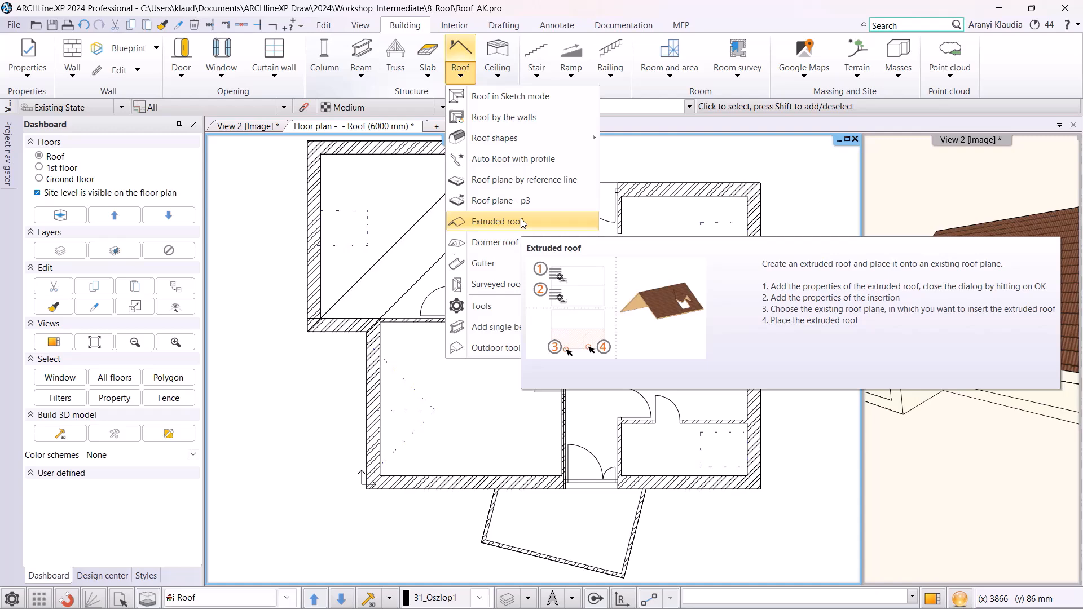
{"action": "left_click", "coordinate": [521, 220]}
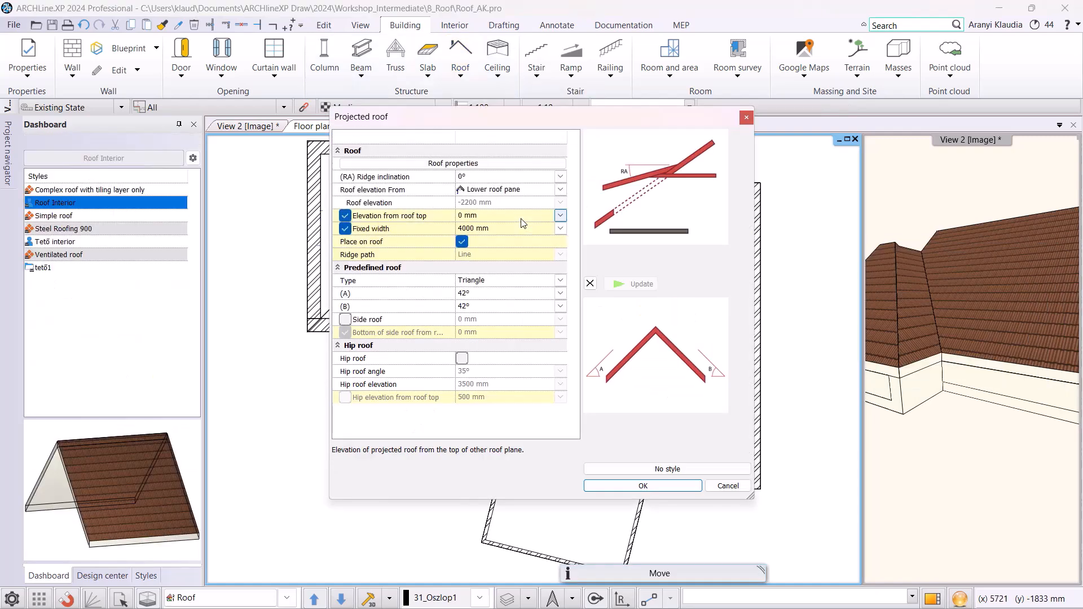
{"action": "left_click", "coordinate": [495, 286]}
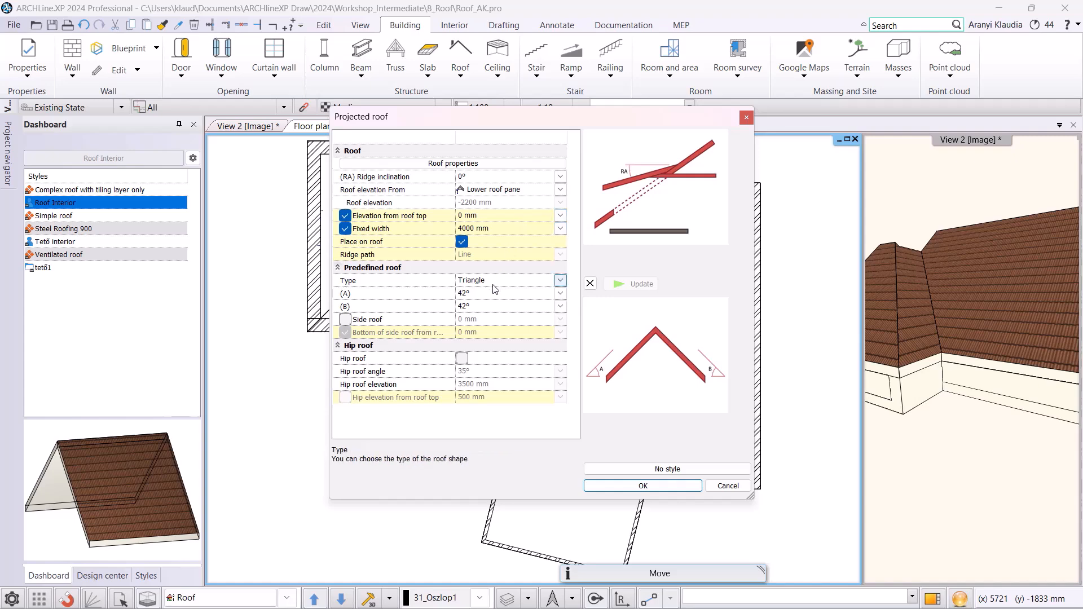
{"action": "left_click", "coordinate": [561, 281]}
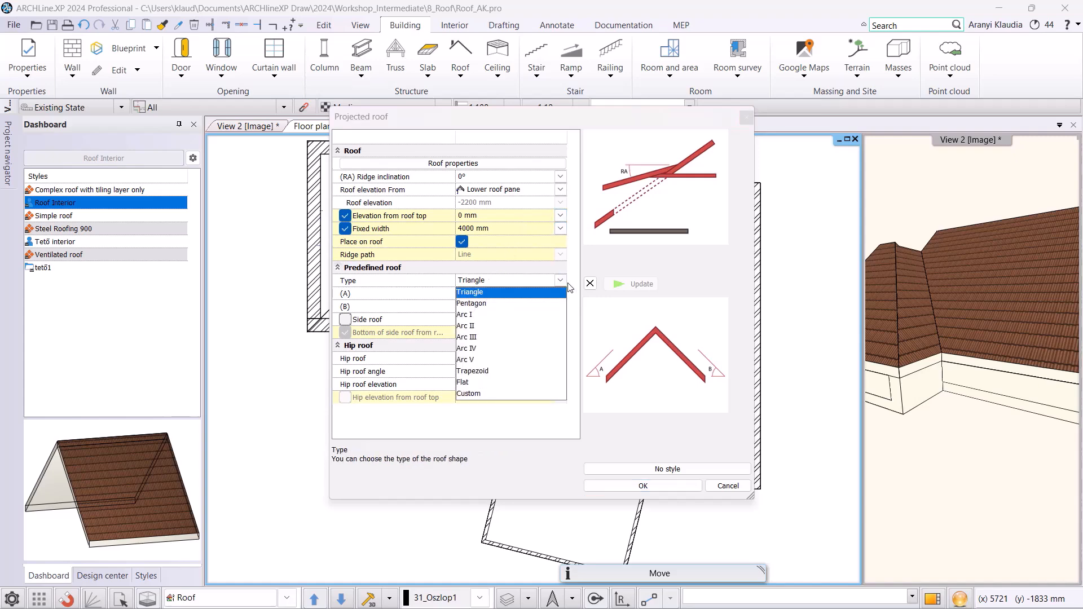
{"action": "left_click", "coordinate": [557, 291]}
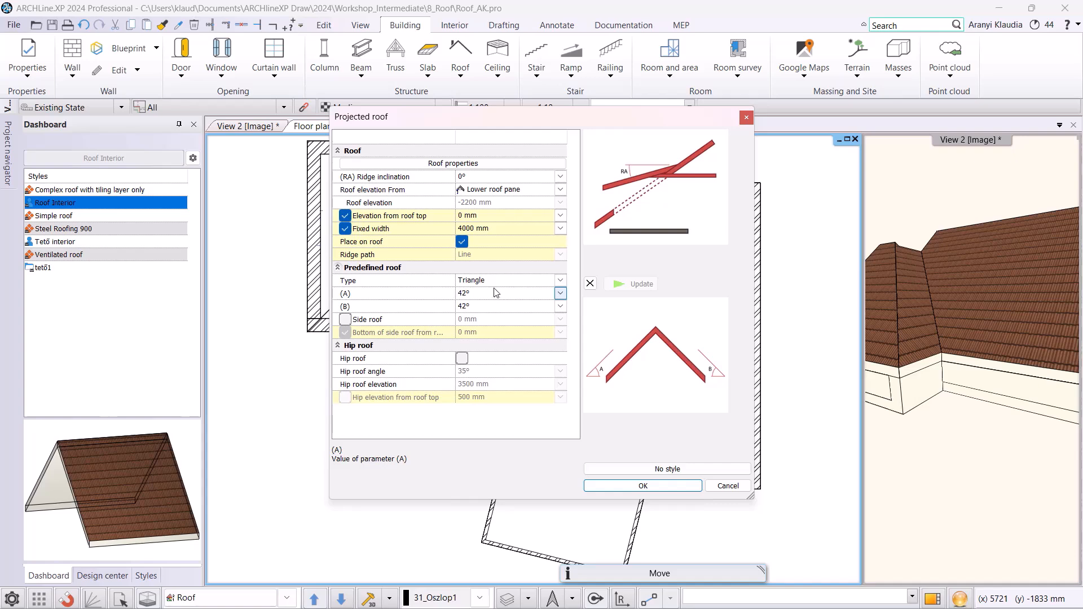
{"action": "left_click", "coordinate": [372, 294]}
{"action": "type", "text": "41,82"}
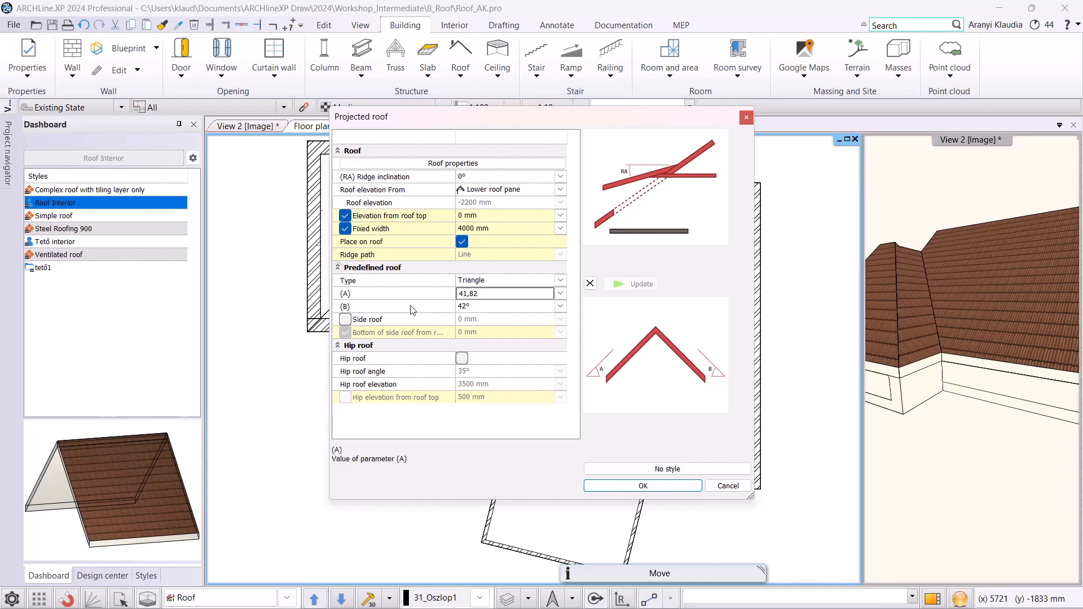
{"action": "left_click", "coordinate": [479, 305]}
{"action": "type", "text": "41,8"}
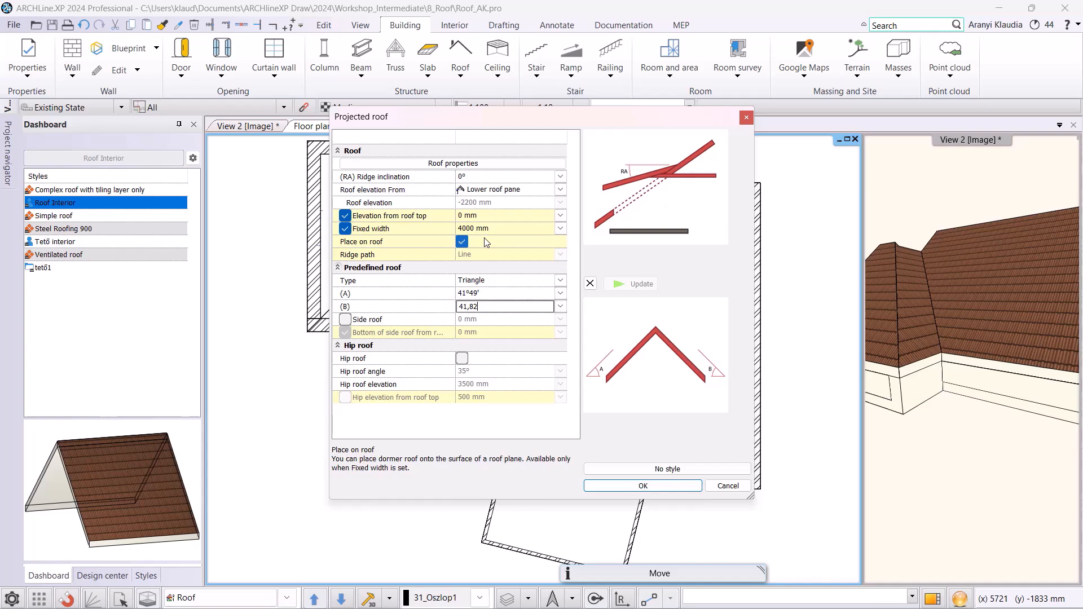
Find the Roof Brown material in the library, assign it to the extruded roof's tiles, and accept the roof properties.
{"action": "left_click", "coordinate": [489, 163]}
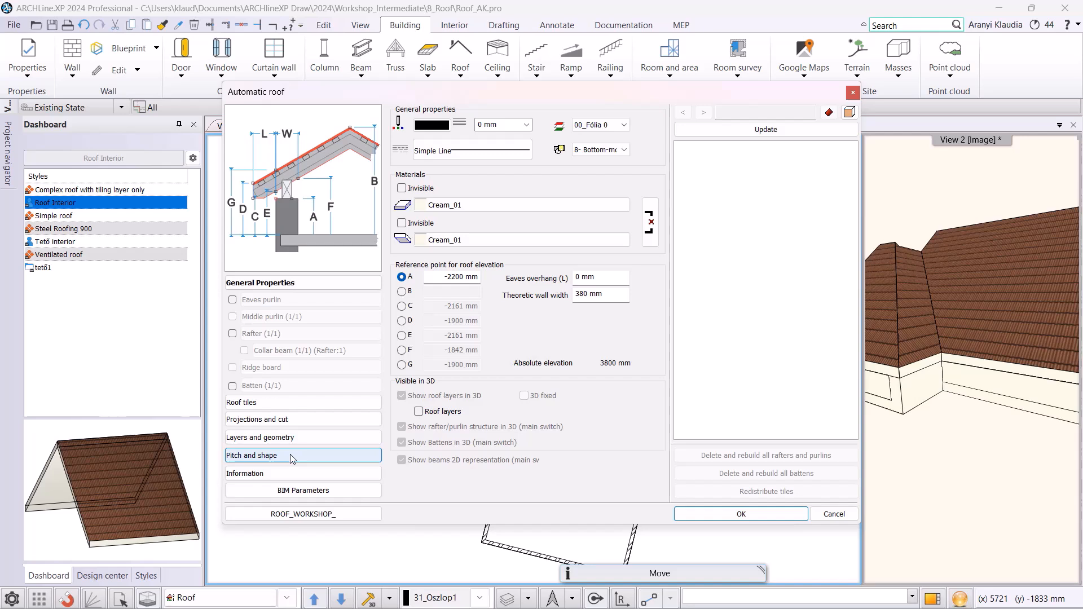
{"action": "left_click", "coordinate": [296, 403]}
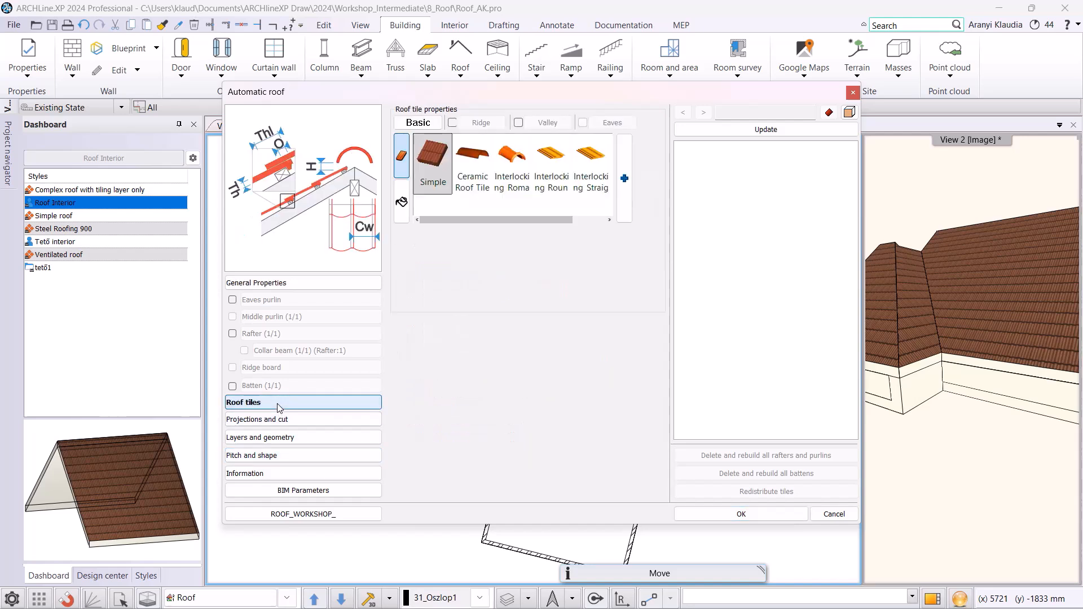
{"action": "left_click", "coordinate": [401, 202]}
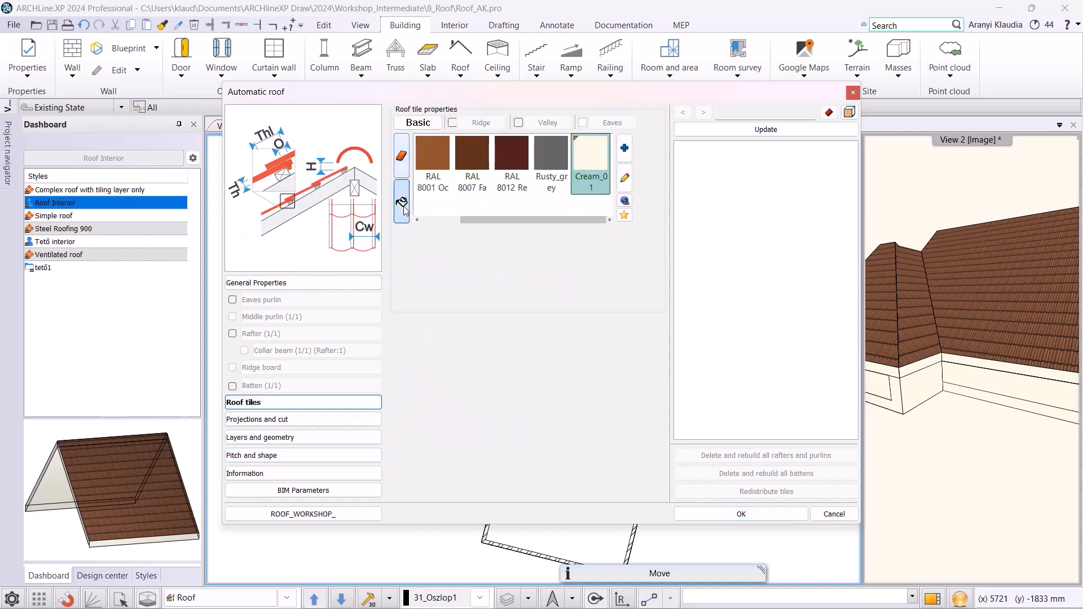
{"action": "left_click", "coordinate": [625, 147]}
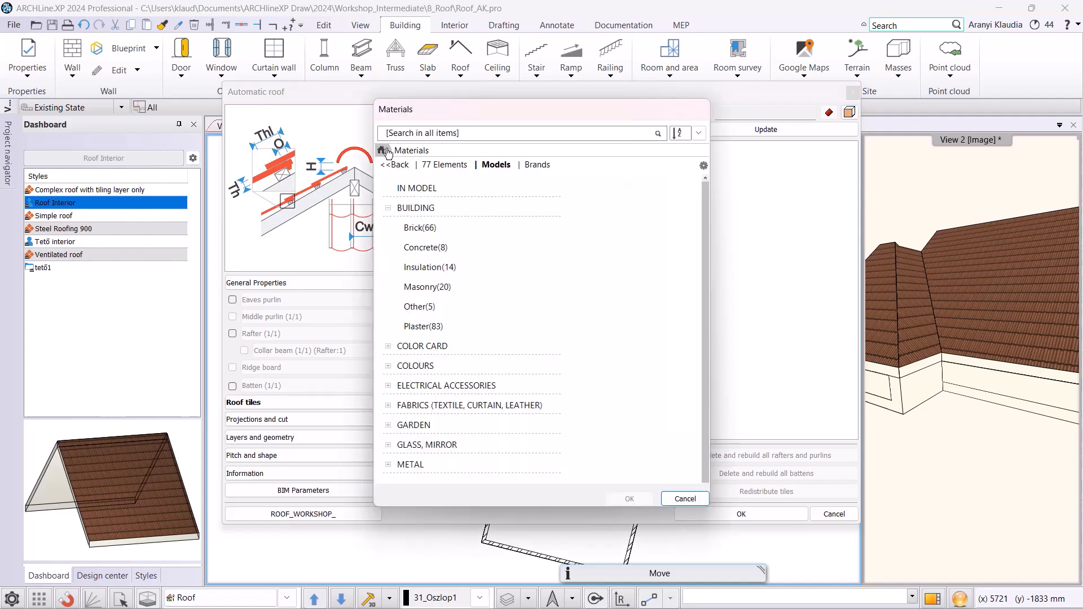
{"action": "type", "text": "roof"}
{"action": "key", "text": "Return"}
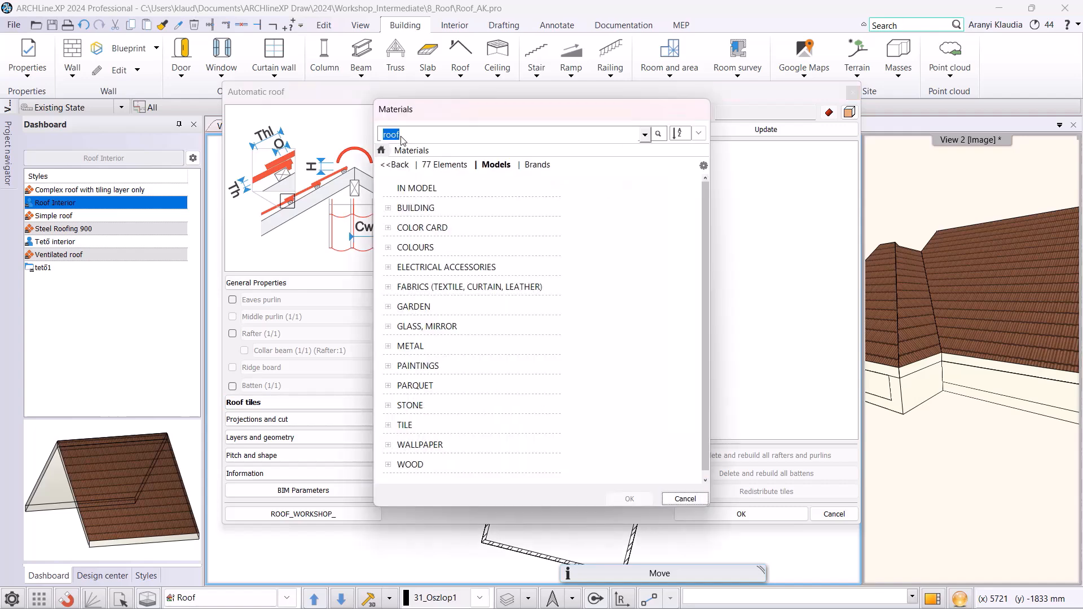
{"action": "left_click", "coordinate": [532, 201]}
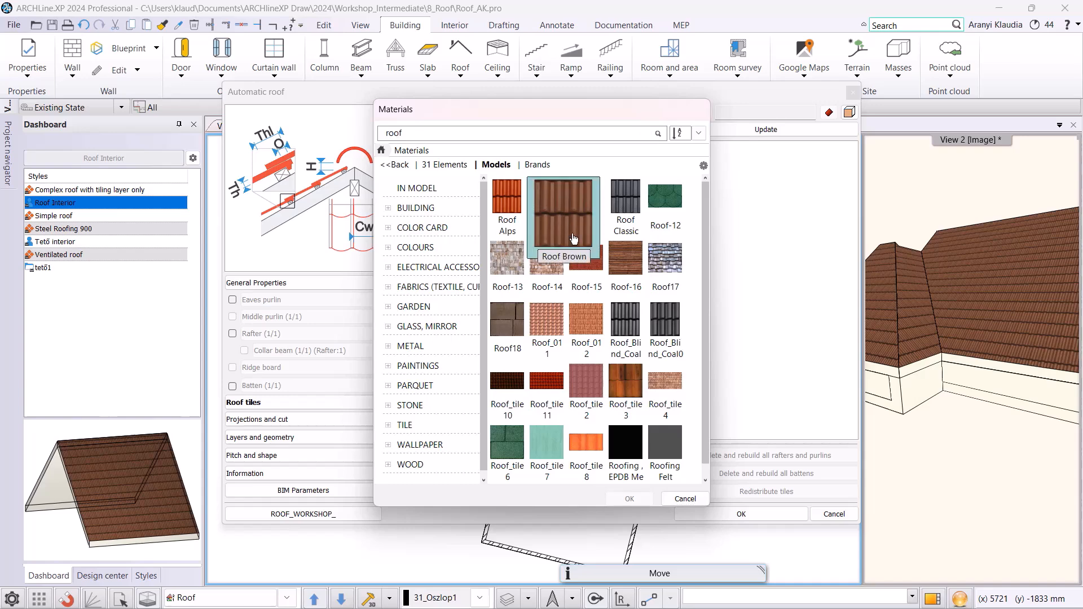
{"action": "left_click", "coordinate": [636, 499]}
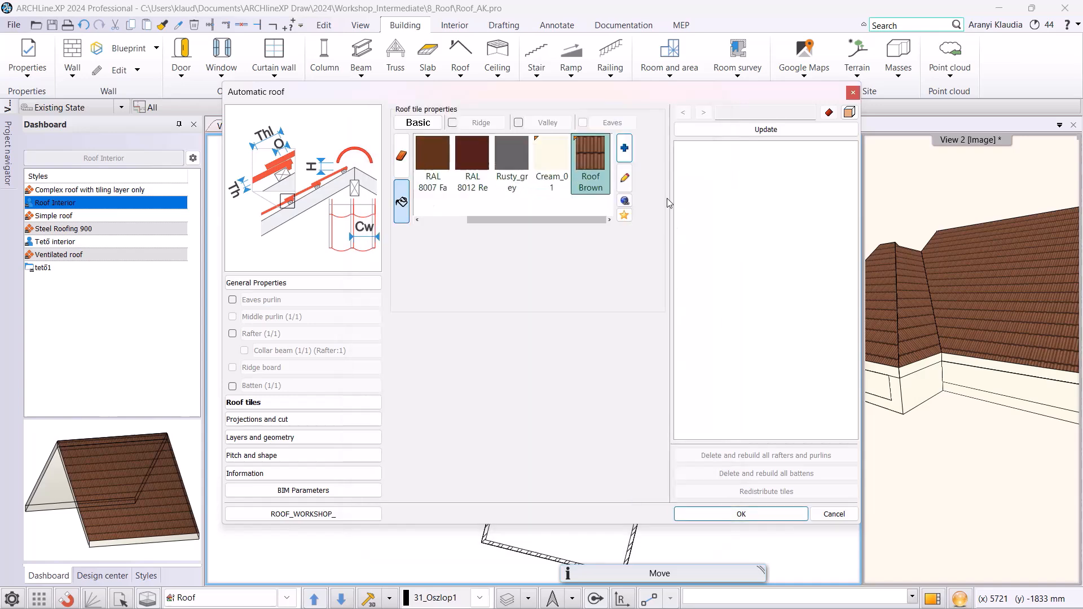
{"action": "left_click", "coordinate": [700, 514]}
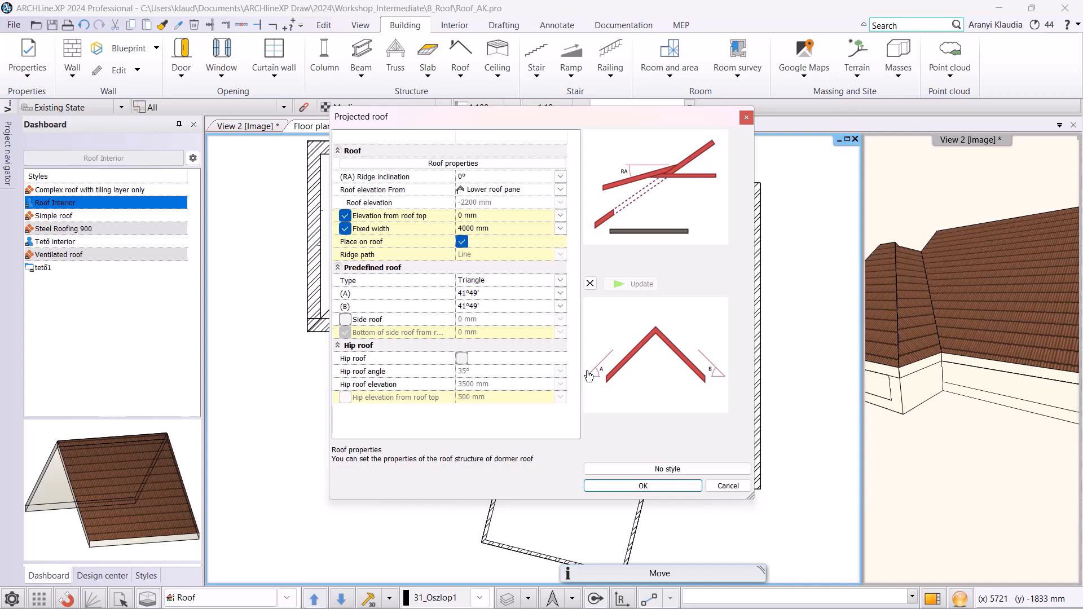
Place the extruded roof on the large roof plane, 304 mm below the outer wall's midpoint, cutting out the target roof beneath it.
{"action": "left_click", "coordinate": [635, 487]}
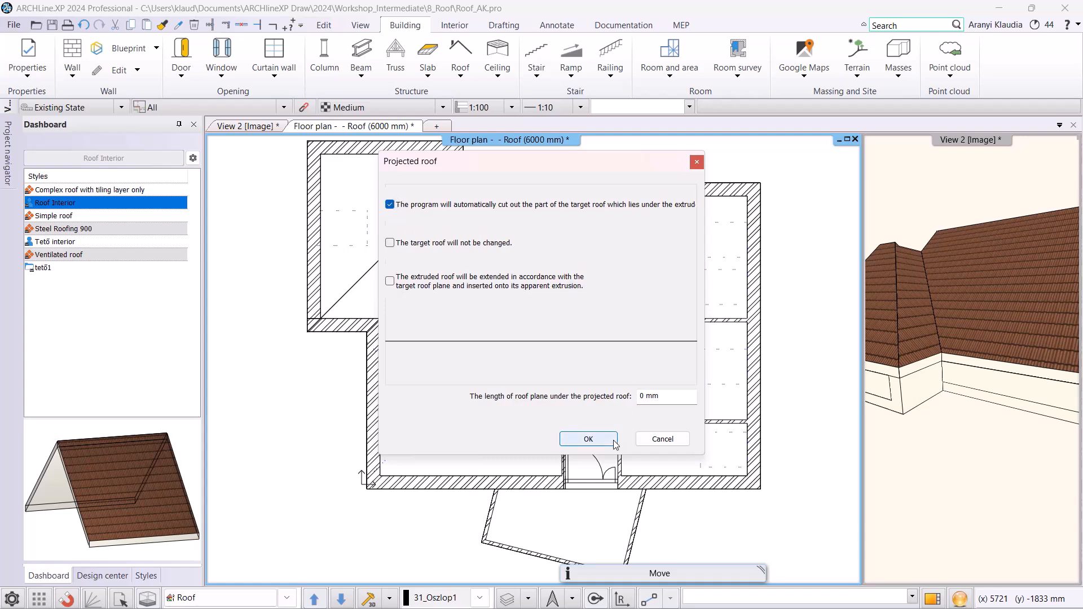
{"action": "left_click", "coordinate": [588, 440]}
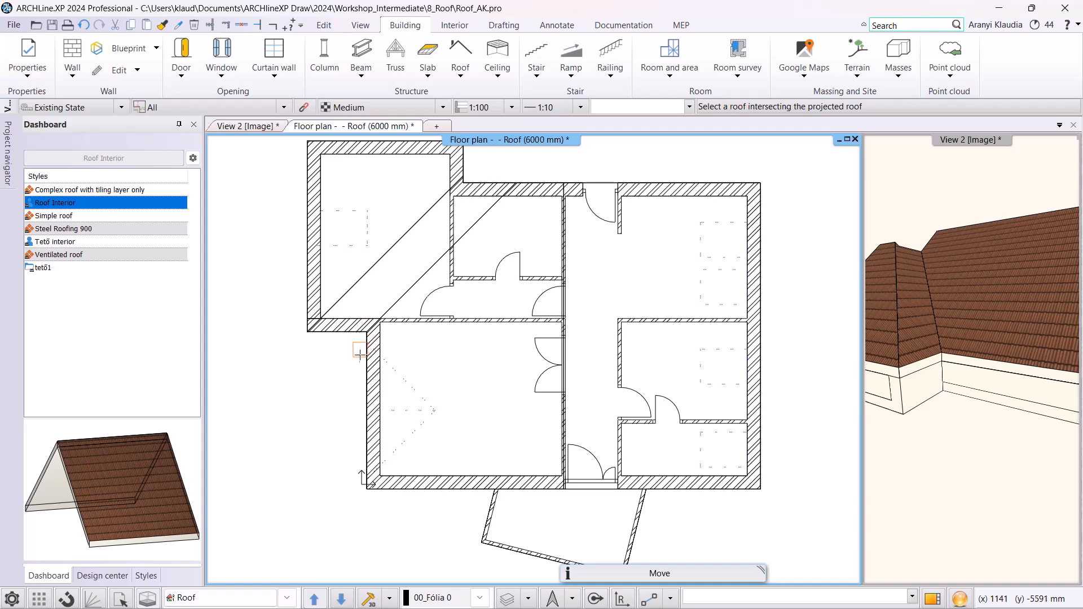
{"action": "left_click", "coordinate": [367, 401]}
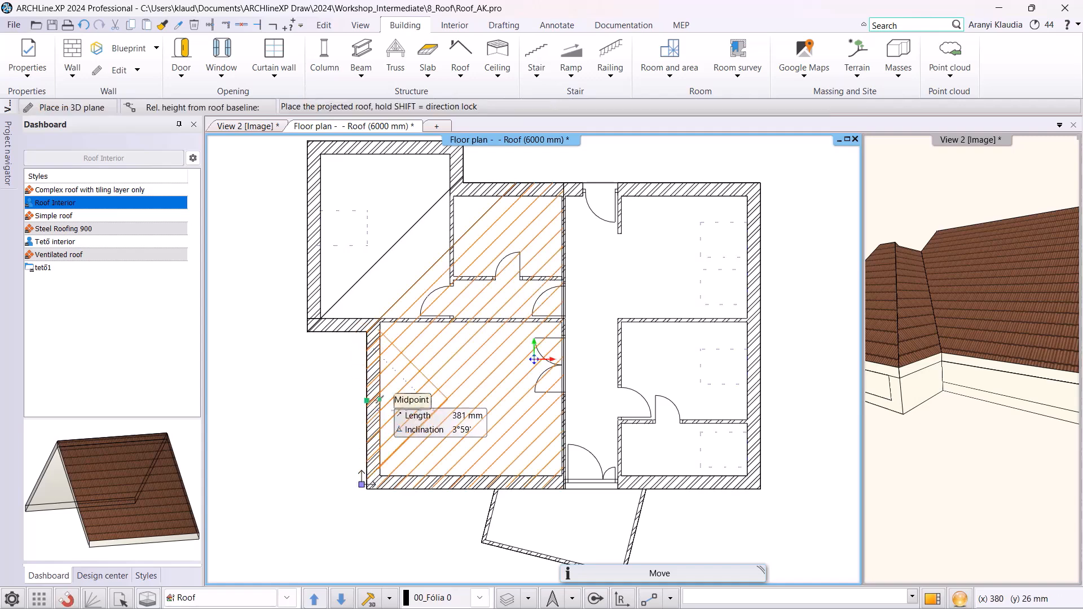
{"action": "scroll", "coordinate": [367, 401], "scroll_direction": "up", "scroll_amount": 2}
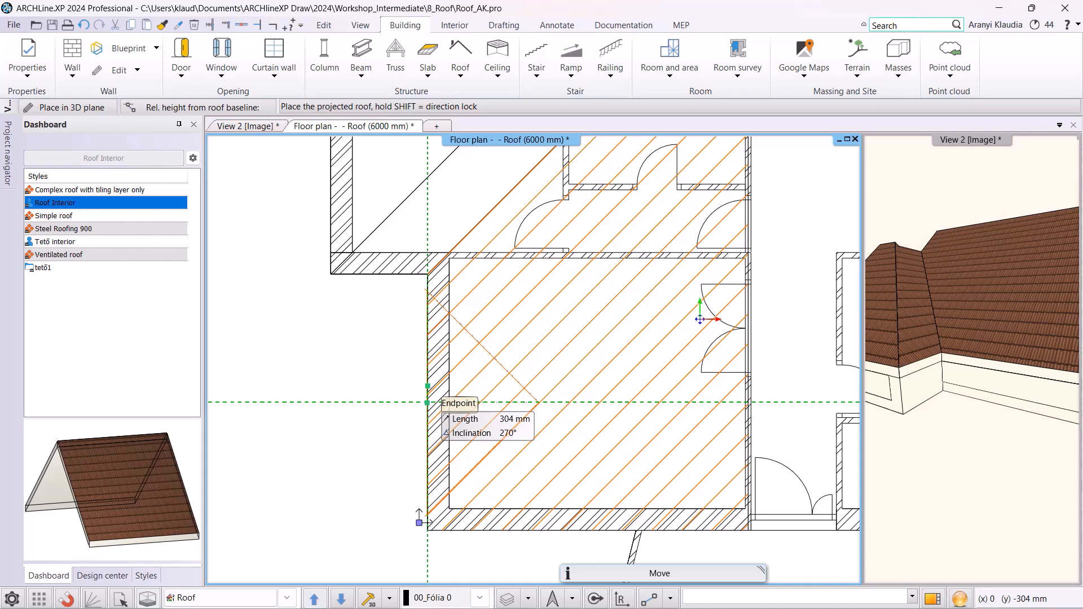
{"action": "left_click", "coordinate": [427, 403]}
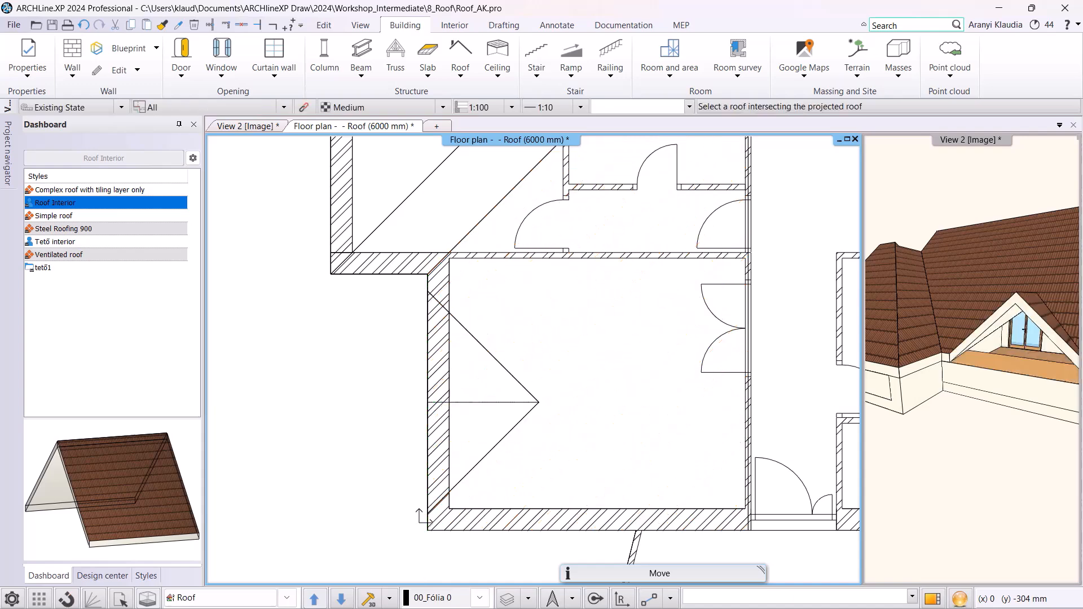
{"action": "key", "text": "Escape"}
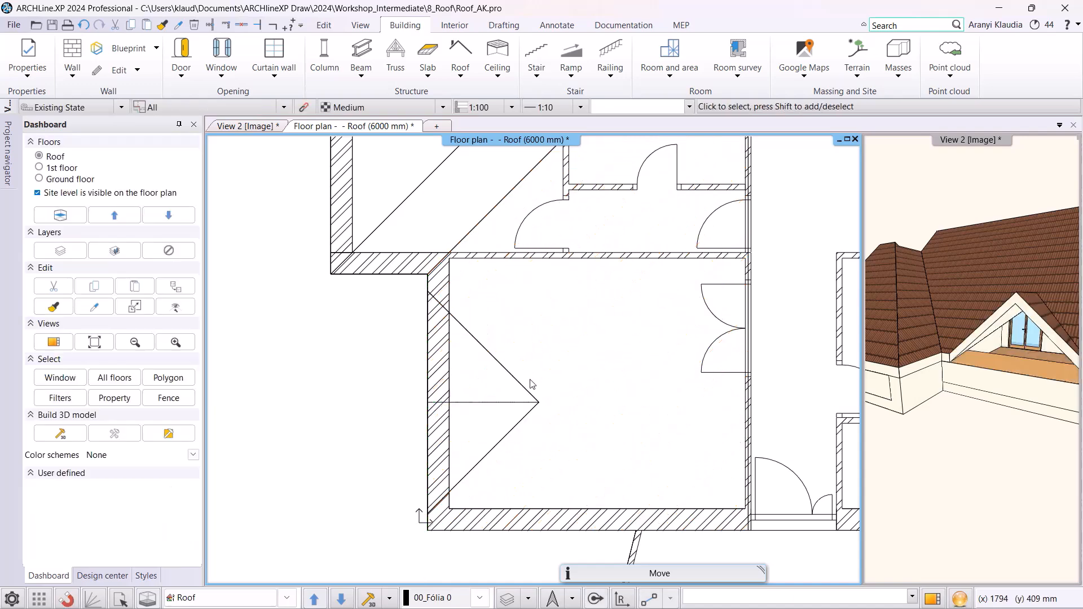
Return to the 3D view and rebuild the building model with the new extruded roof.
{"action": "scroll", "coordinate": [559, 388], "scroll_direction": "down", "scroll_amount": 4}
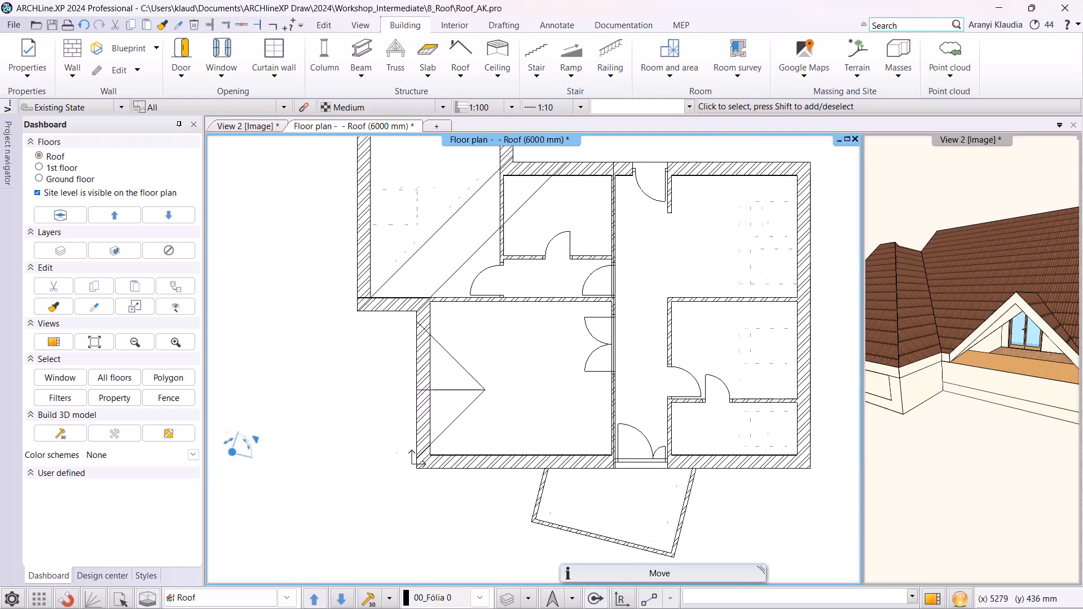
{"action": "left_click", "coordinate": [271, 127]}
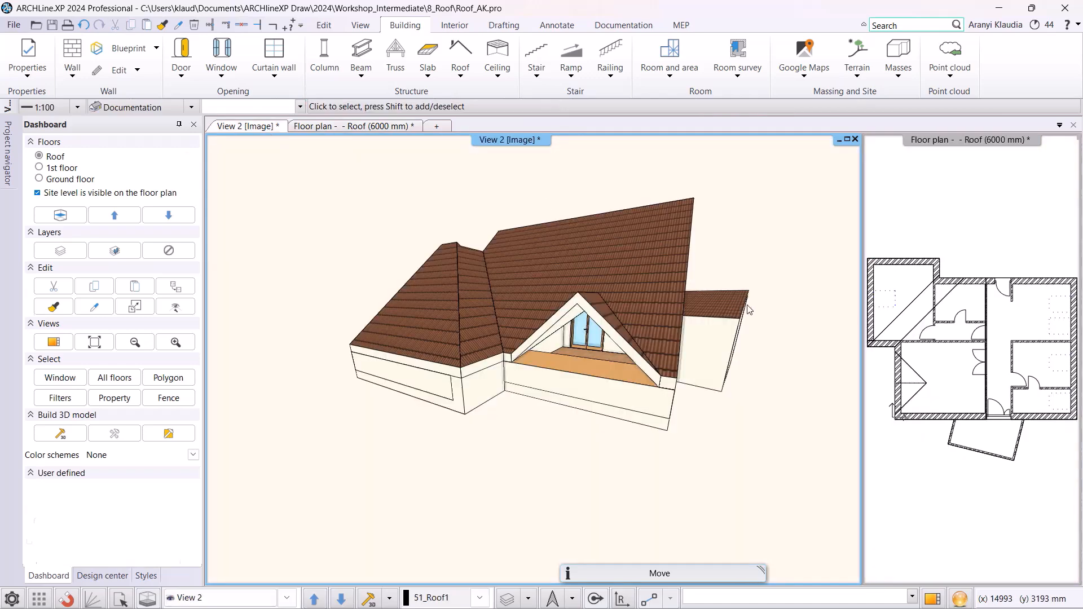
{"action": "left_click", "coordinate": [370, 600]}
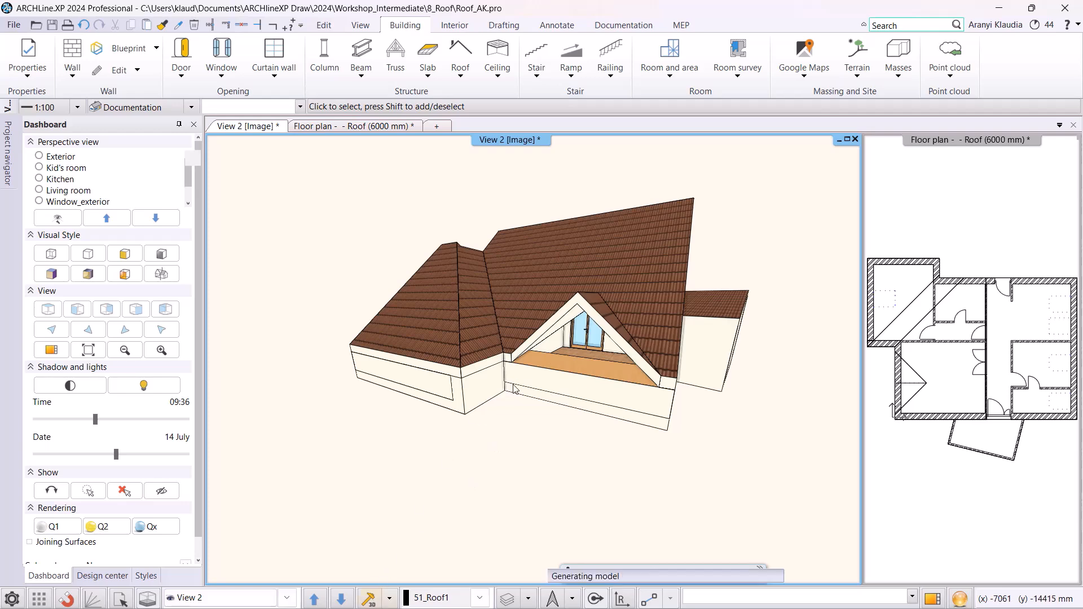
Open the level settings from the floor plan and rename the 6000 mm Roof level to Loft.
{"action": "left_click", "coordinate": [385, 127]}
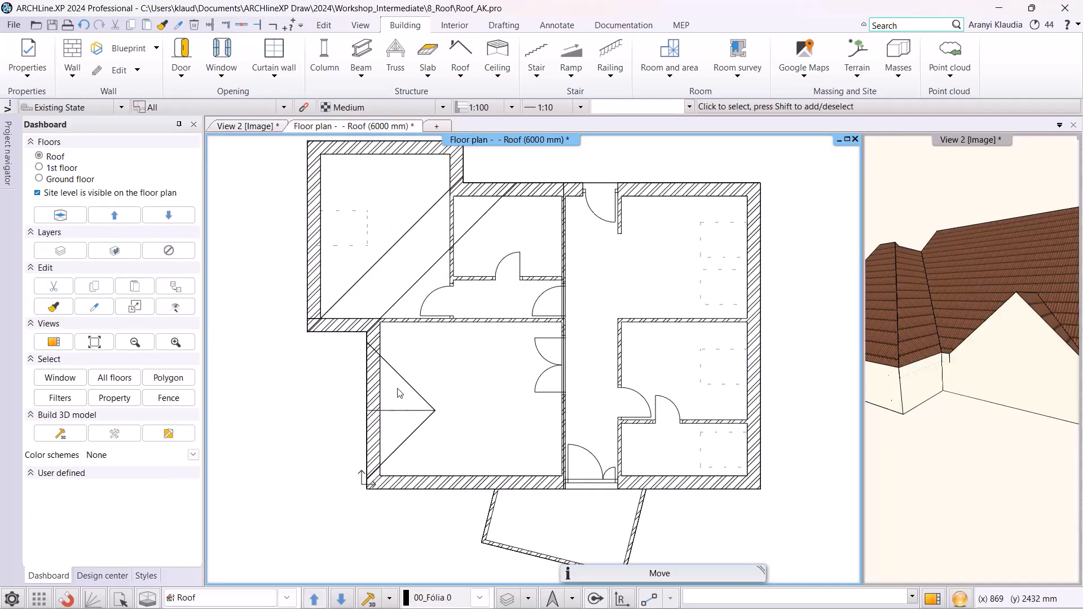
{"action": "left_click", "coordinate": [255, 603]}
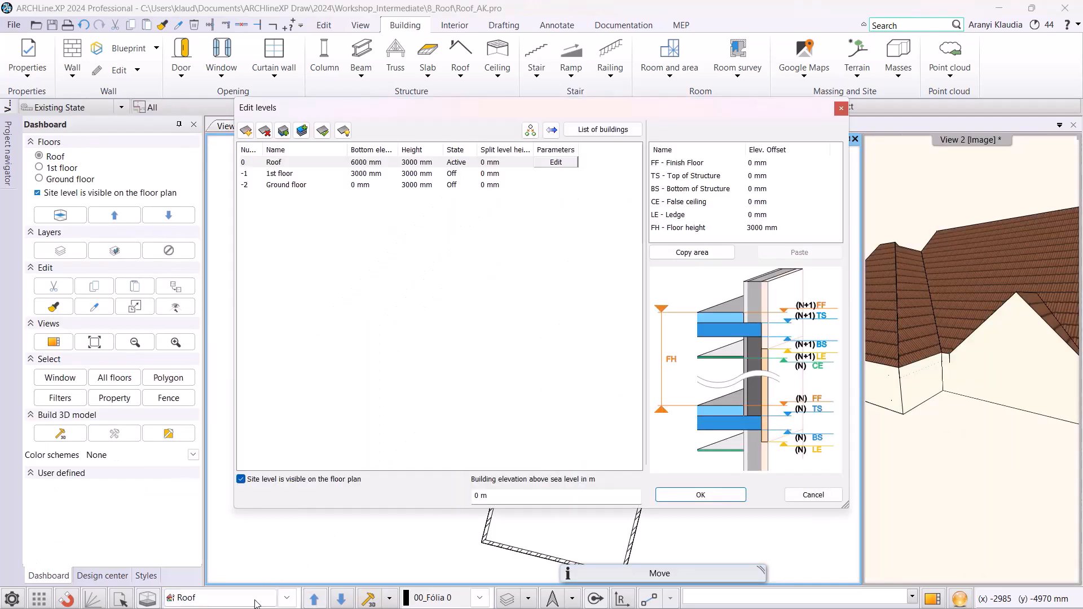
{"action": "double_click", "coordinate": [287, 161]}
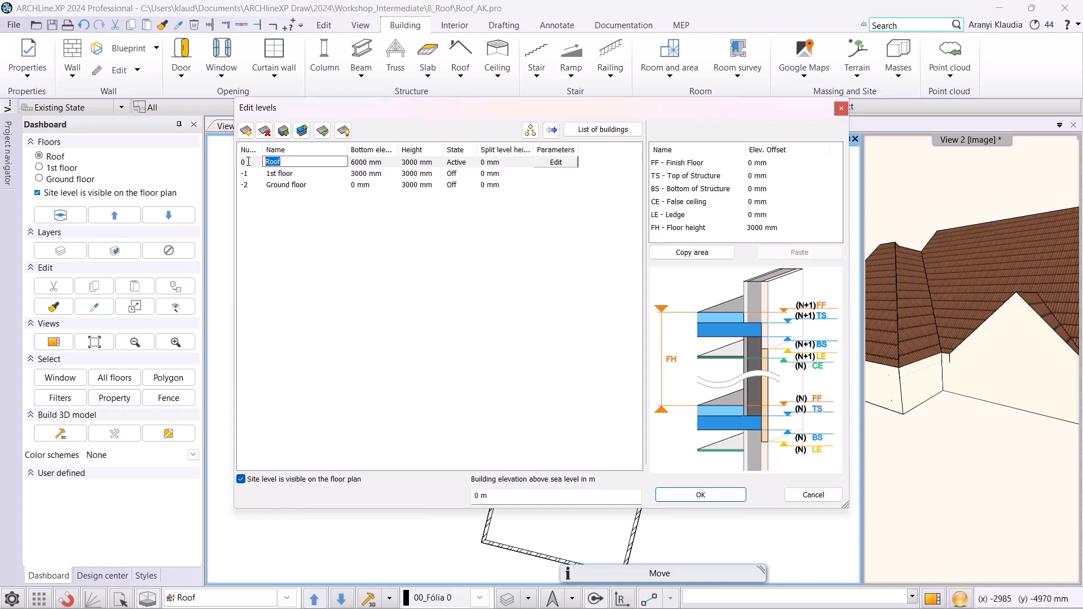
{"action": "type", "text": "Loft"}
{"action": "key", "text": "Return"}
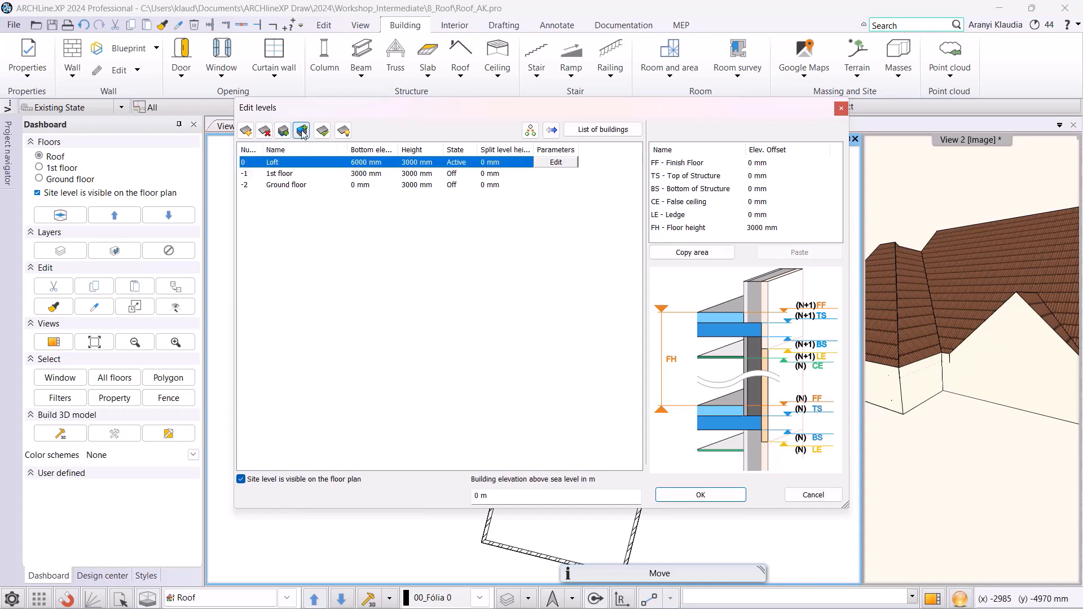
Add a level above Loft, name it Roof, and accept the level changes.
{"action": "left_click", "coordinate": [303, 132]}
{"action": "double_click", "coordinate": [294, 163]}
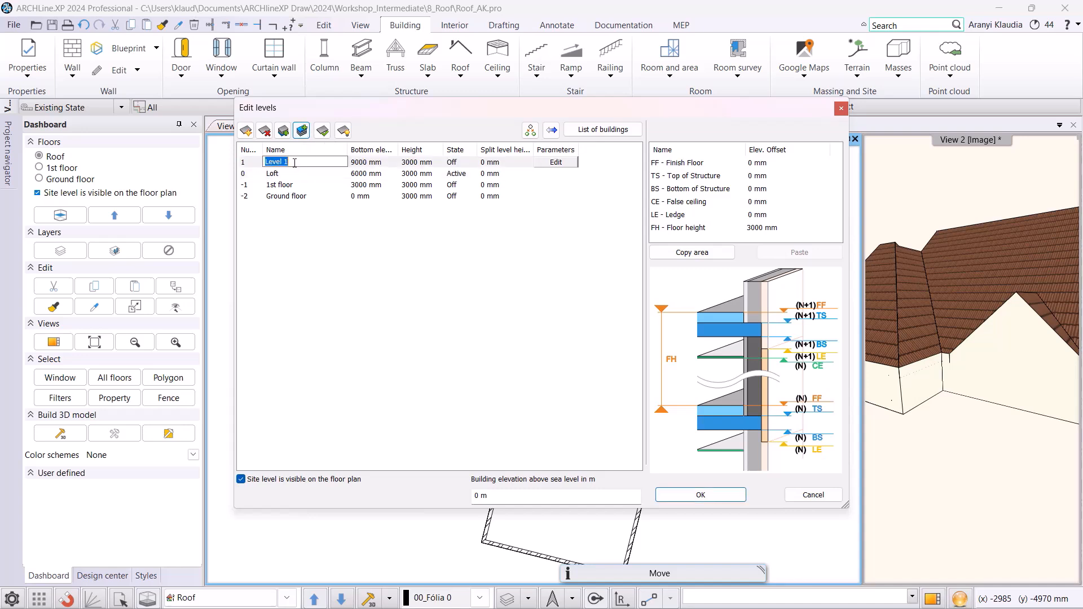
{"action": "type", "text": "Roof"}
{"action": "key", "text": "Return"}
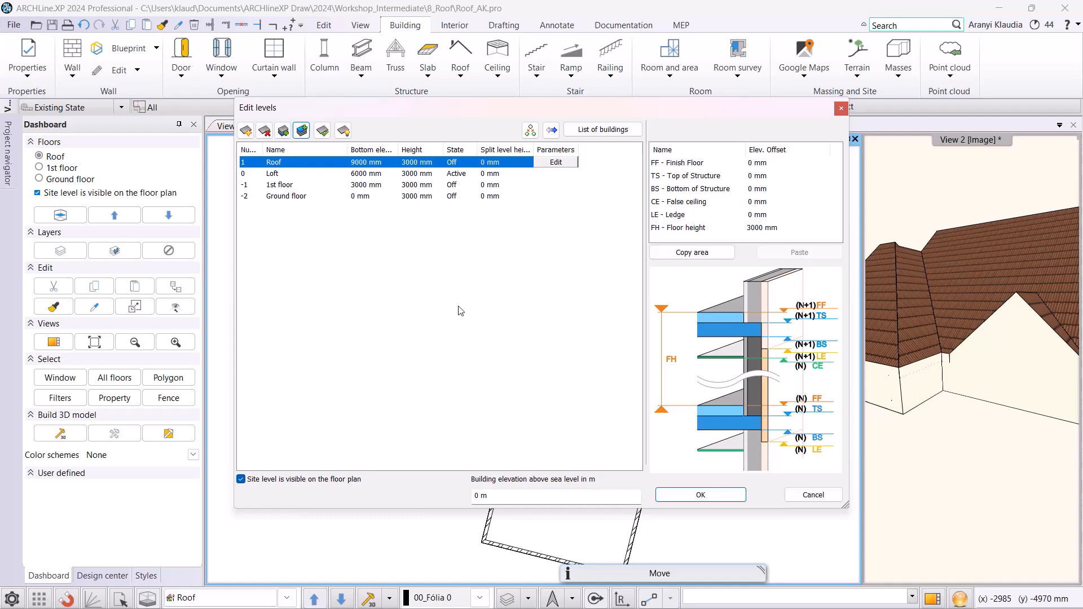
{"action": "left_click", "coordinate": [701, 494]}
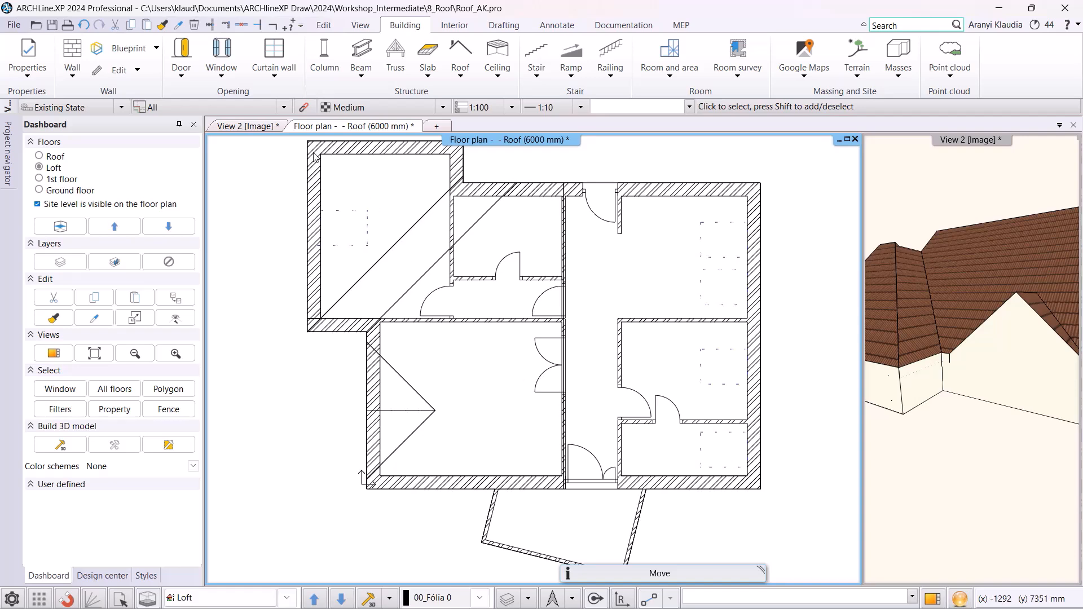
Select all roofs in the 3D view and move them from the Loft floor to the Roof floor.
{"action": "left_click", "coordinate": [267, 127]}
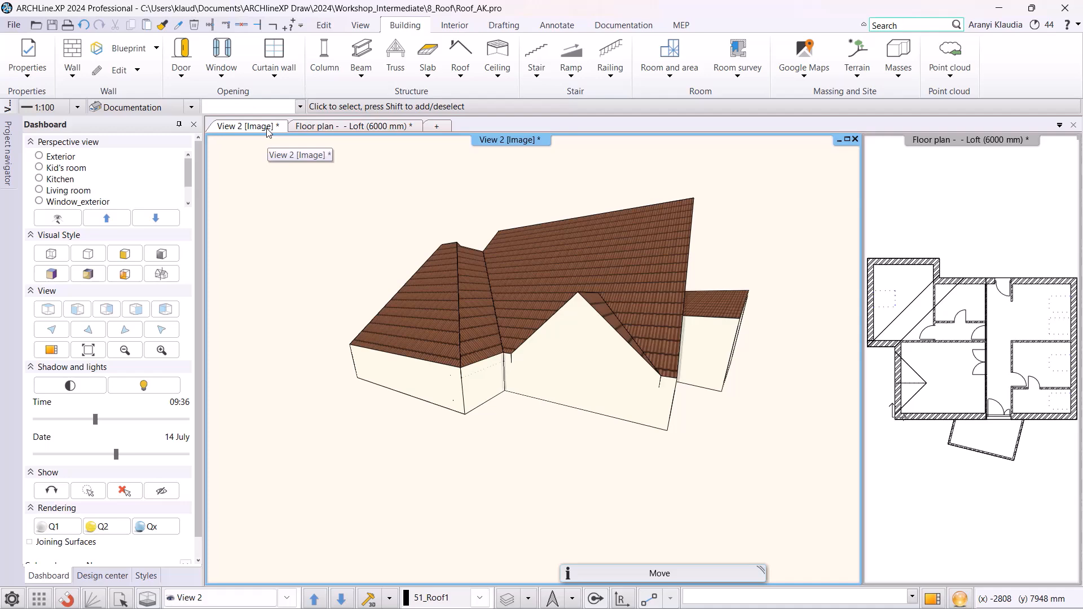
{"action": "right_click", "coordinate": [462, 57]}
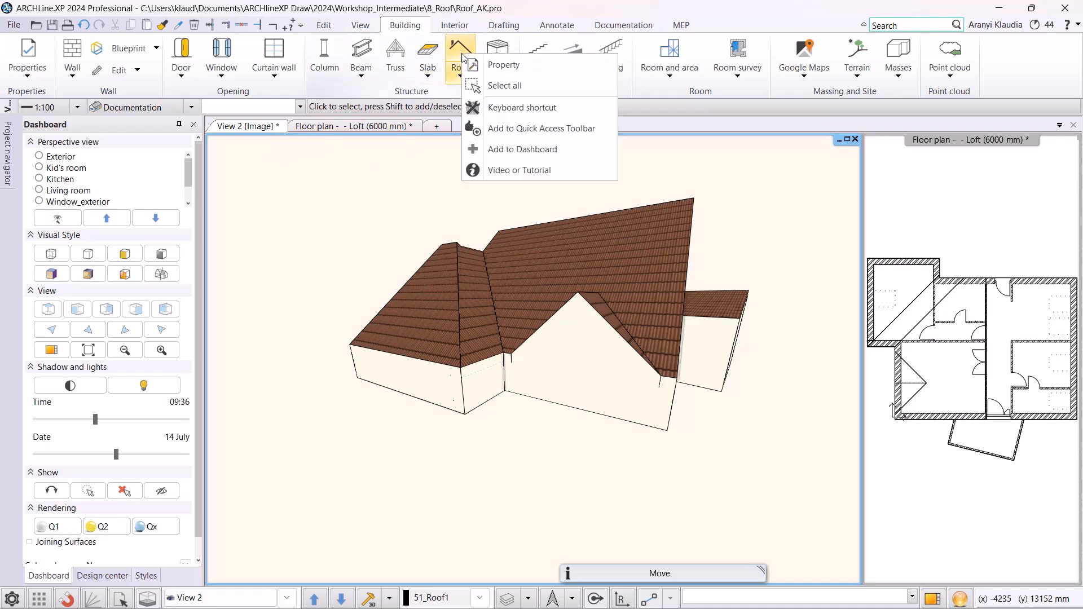
{"action": "left_click", "coordinate": [504, 86]}
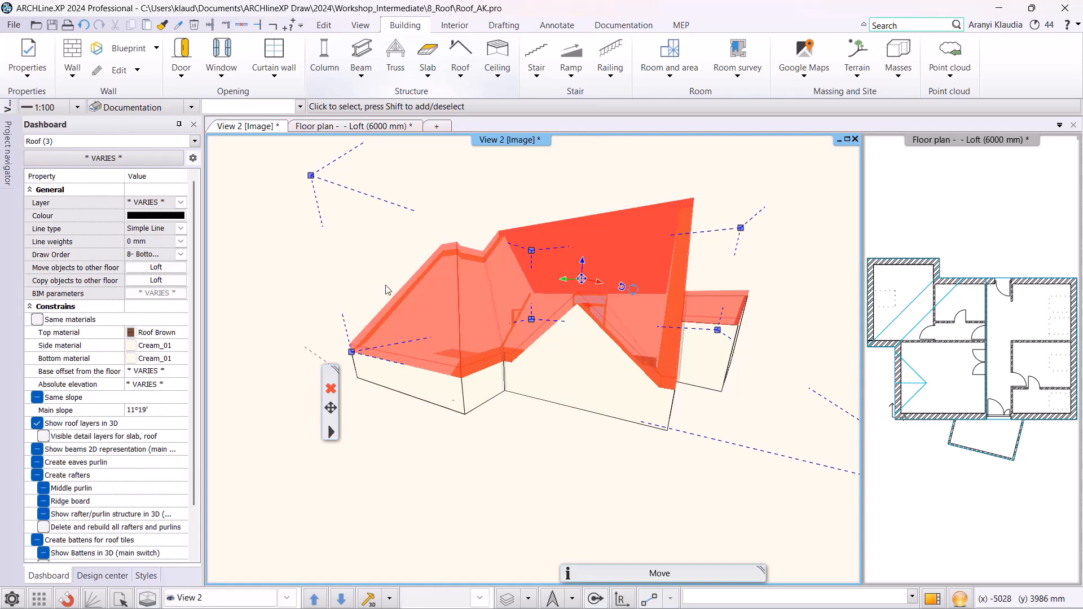
{"action": "left_click", "coordinate": [174, 268]}
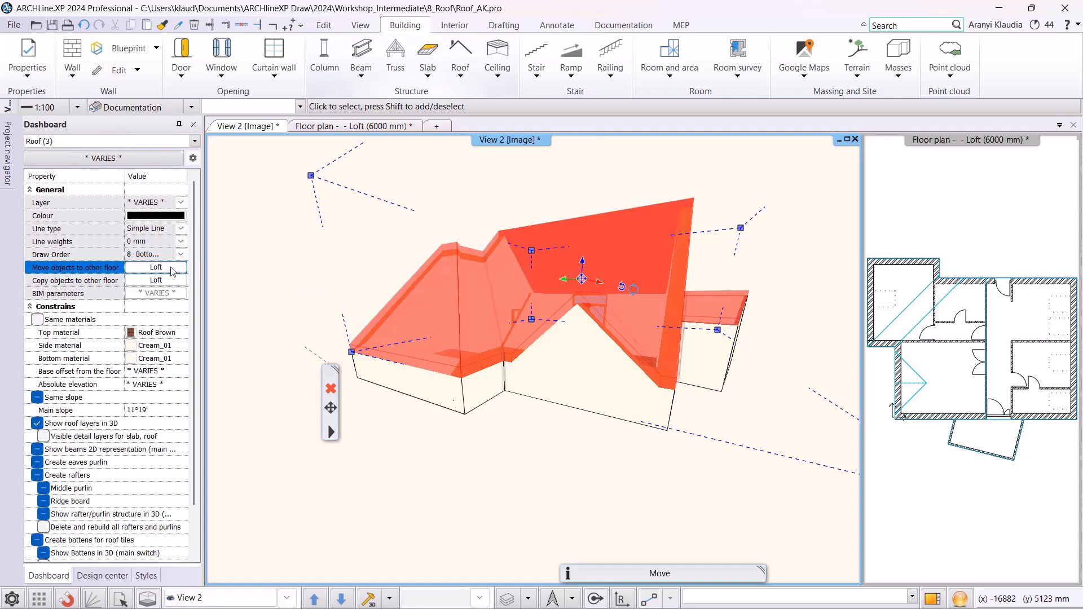
{"action": "left_click", "coordinate": [505, 221]}
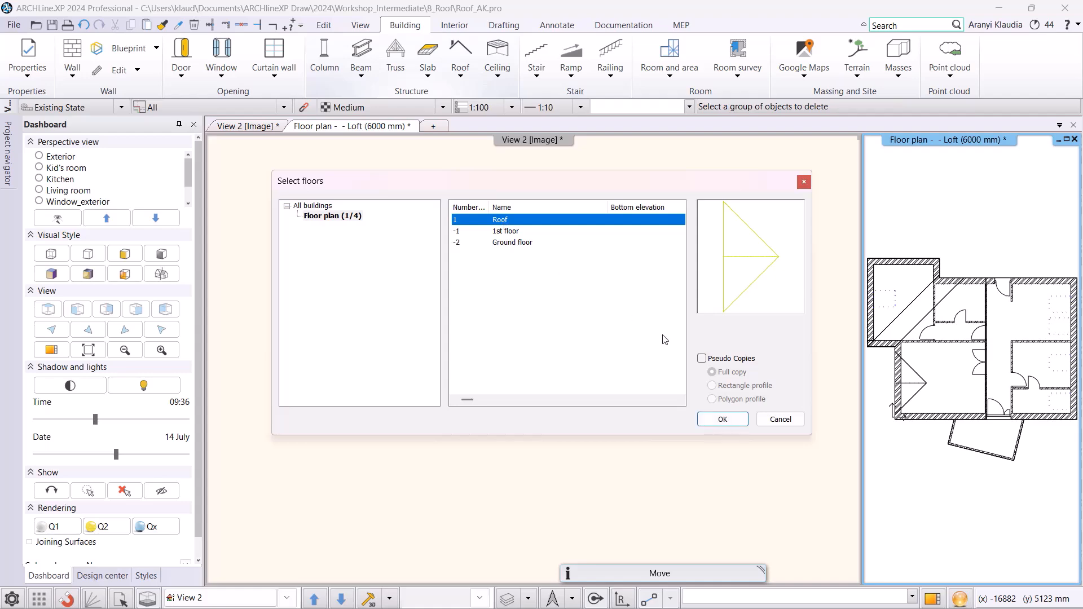
{"action": "left_click", "coordinate": [722, 418]}
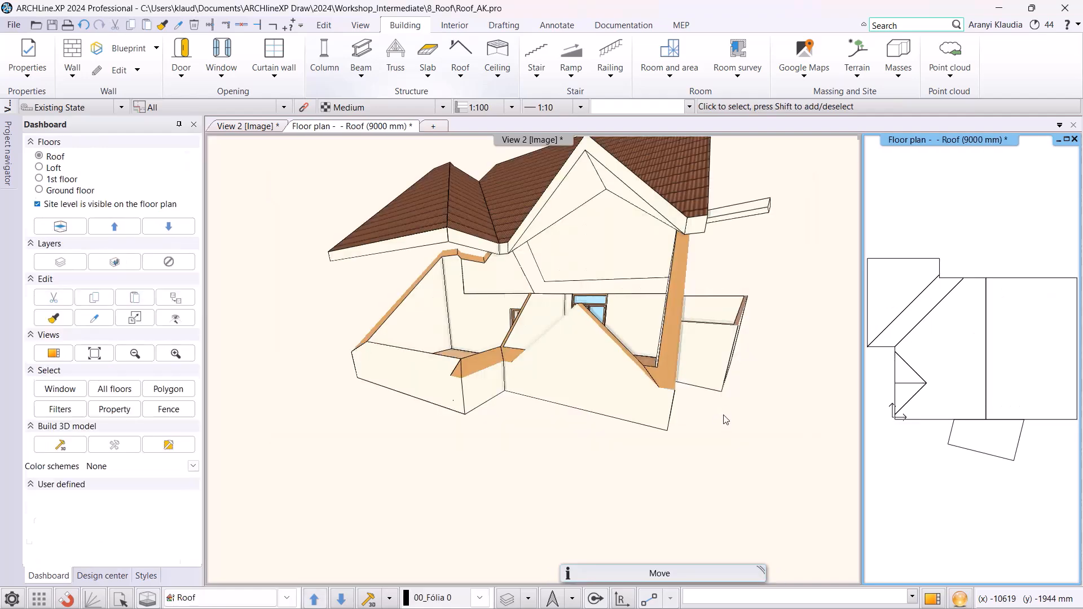
Select all roofs and move them straight down so they sit back on the loft walls.
{"action": "middle_click_drag", "start_coordinate": [647, 223], "coordinate": [640, 276]}
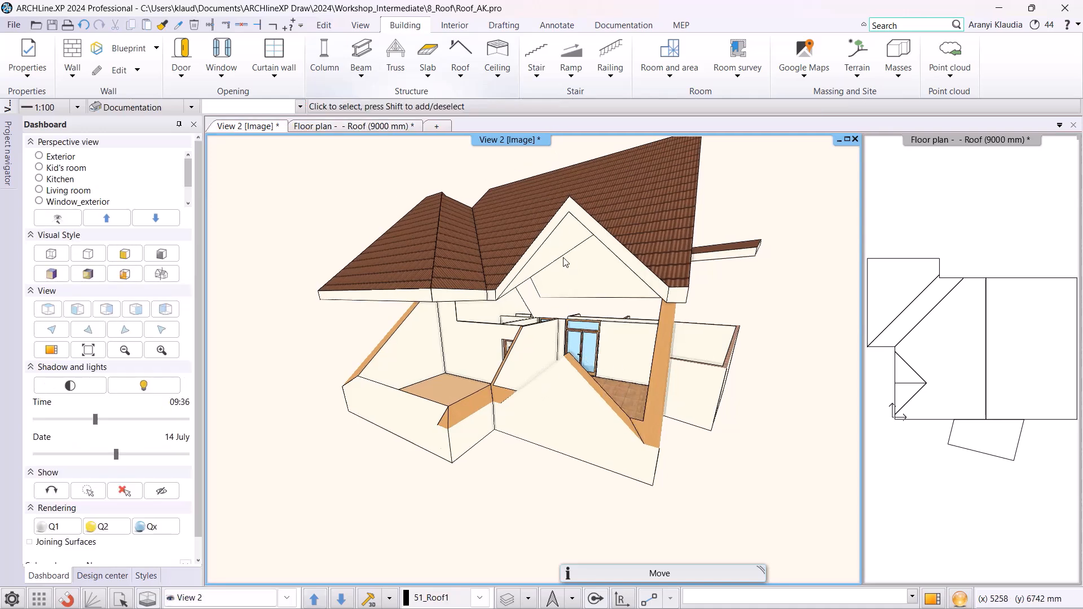
{"action": "right_click", "coordinate": [464, 52]}
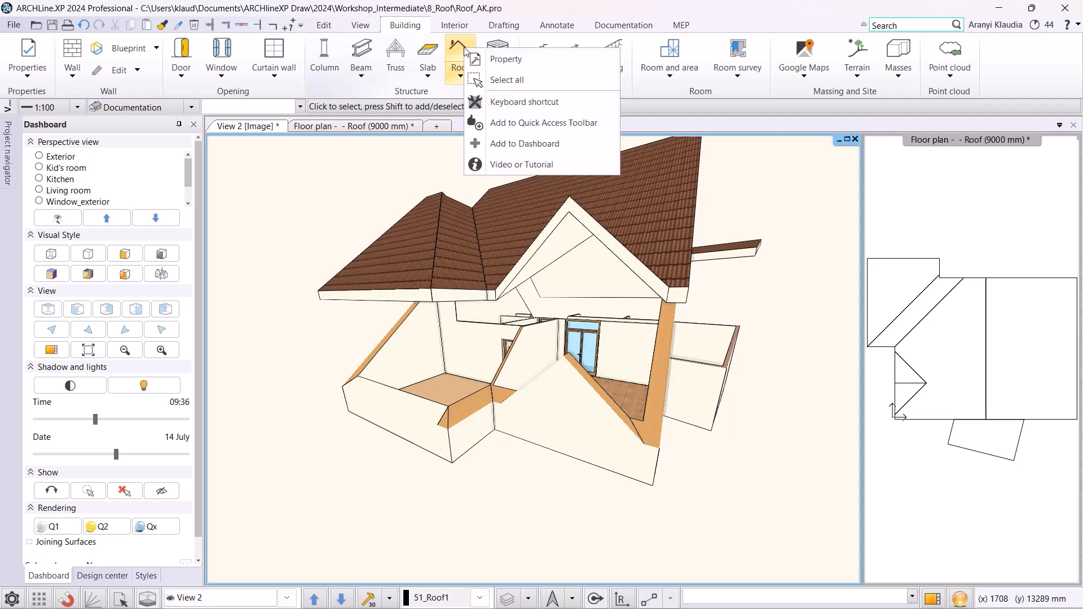
{"action": "left_click", "coordinate": [495, 80]}
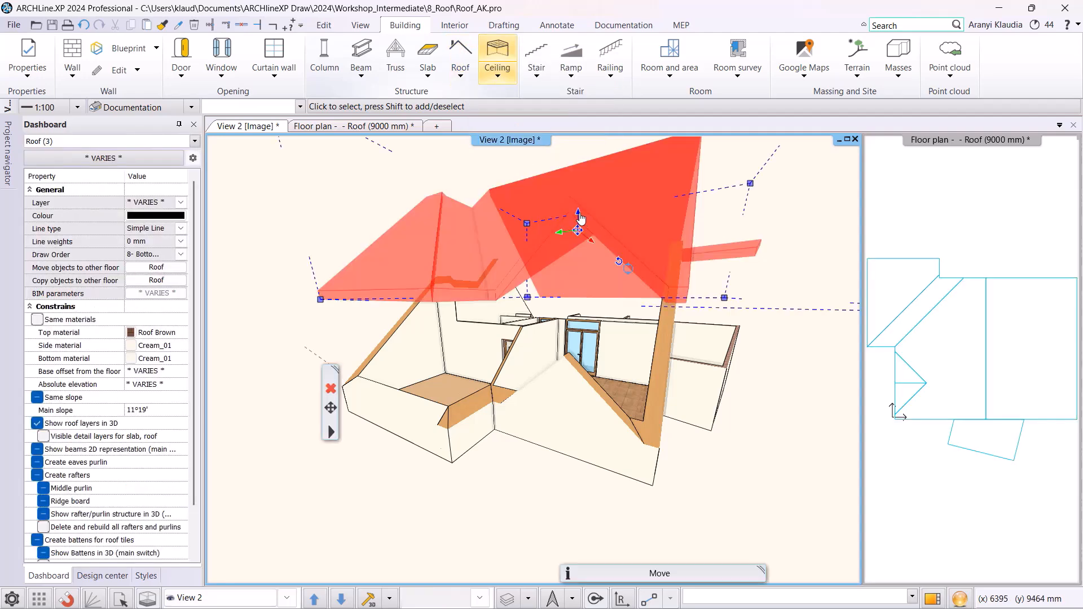
{"action": "left_click", "coordinate": [580, 217]}
{"action": "left_click", "coordinate": [593, 223]}
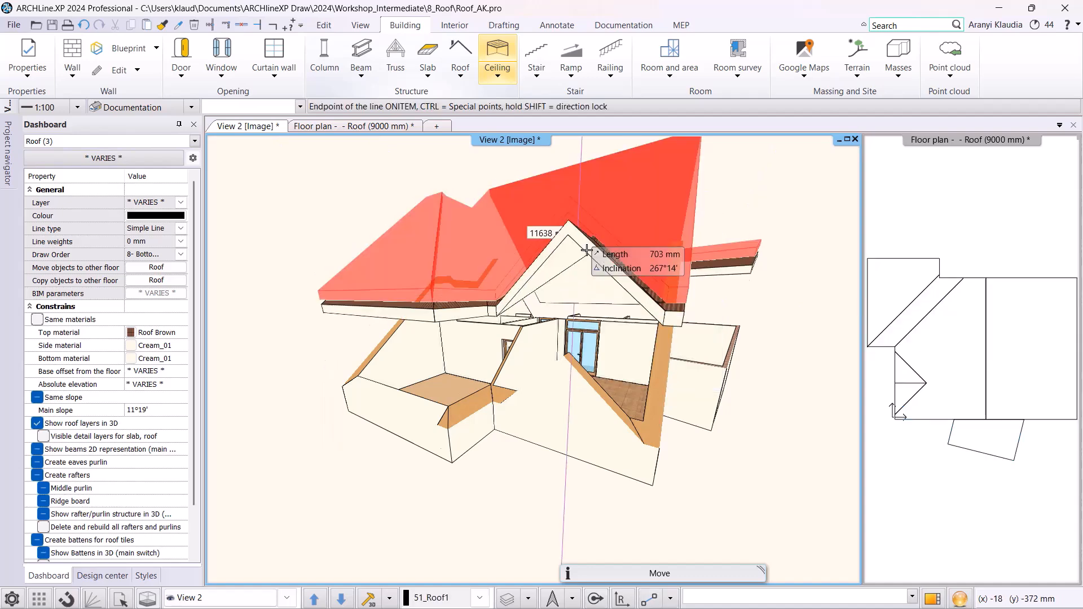
{"action": "type", "text": "1"}
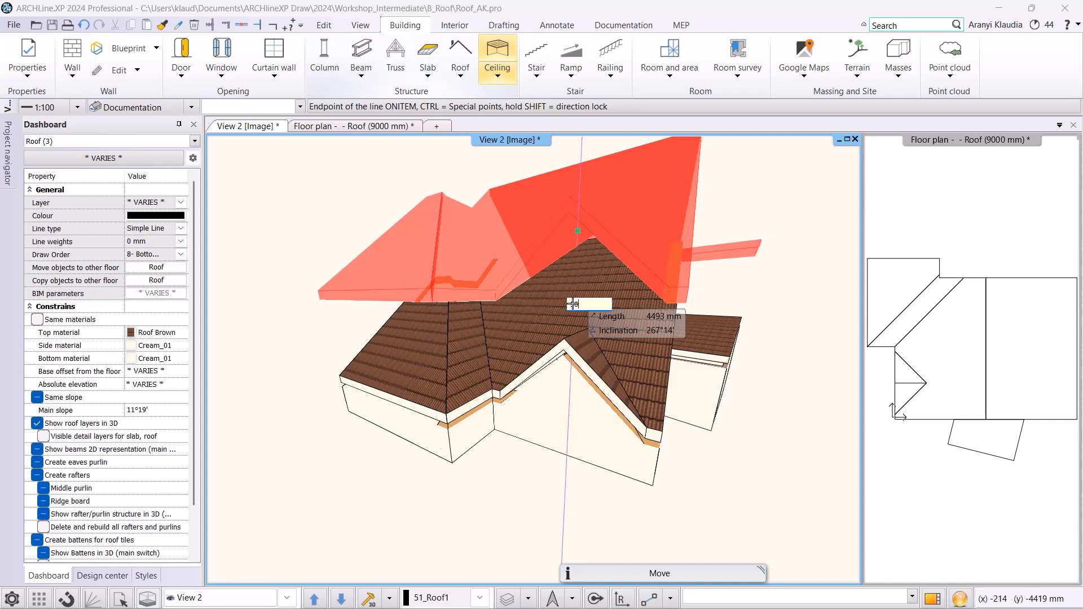
{"action": "type", "text": "000"}
{"action": "key", "text": "Return"}
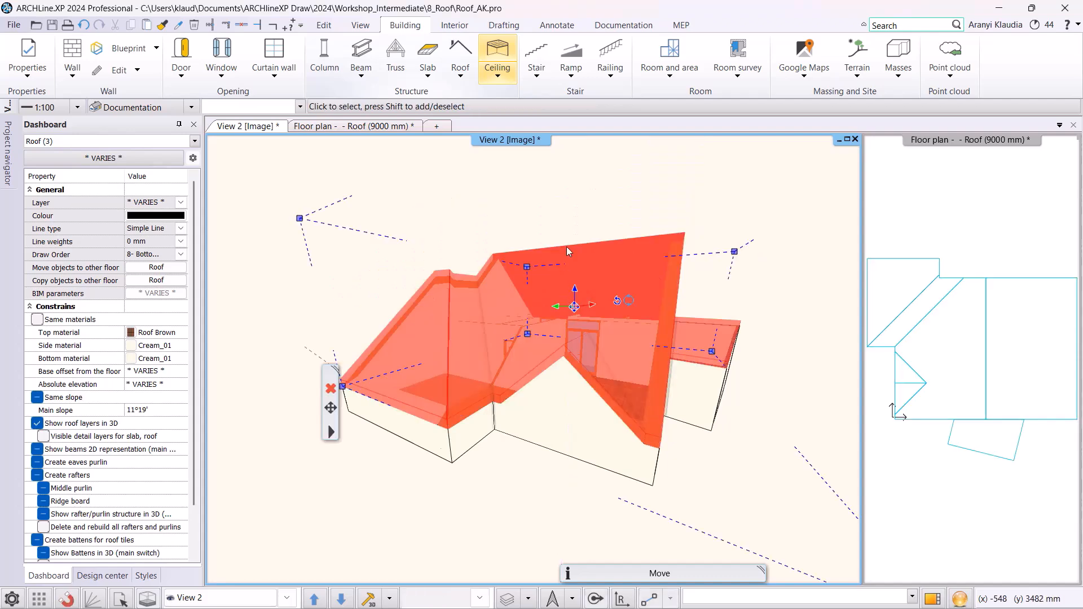
{"action": "key", "text": "Escape"}
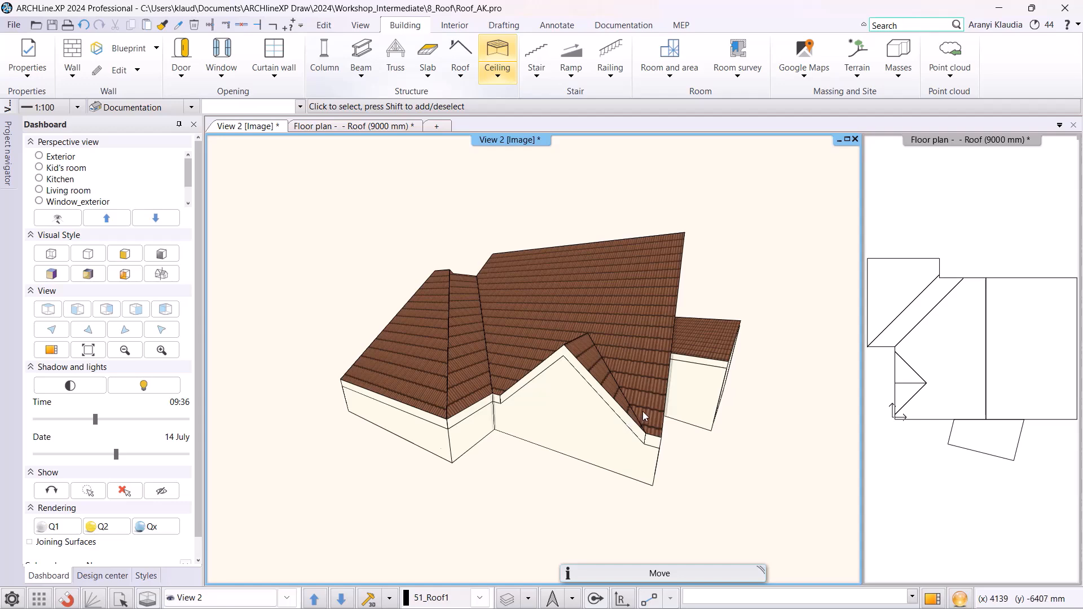
Switch to the Roof floor plan and display the Loft level as a reference beneath it.
{"action": "left_click", "coordinate": [354, 126]}
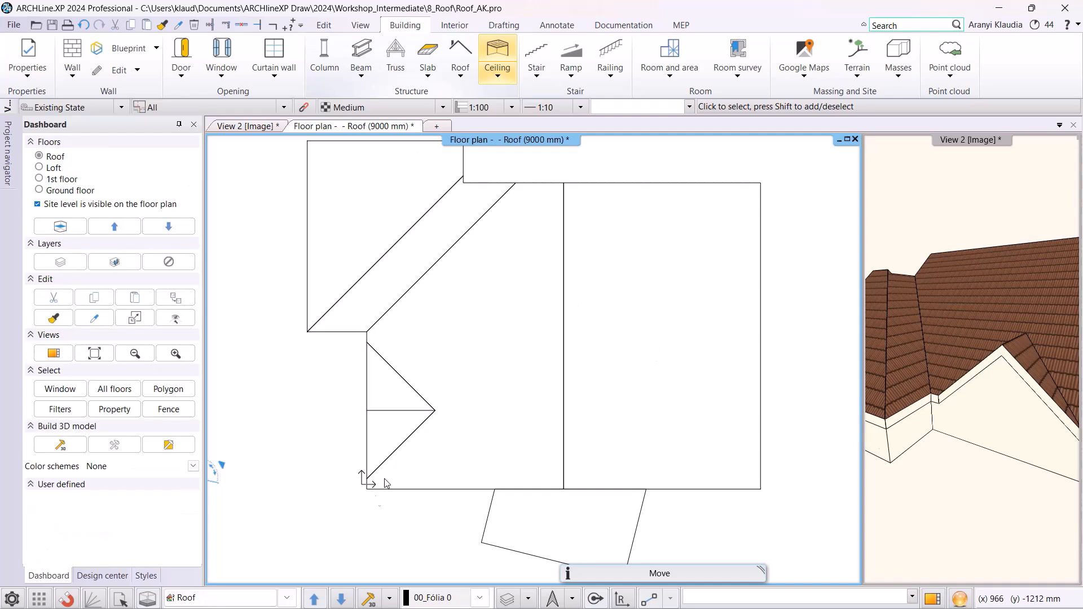
{"action": "left_click", "coordinate": [272, 596]}
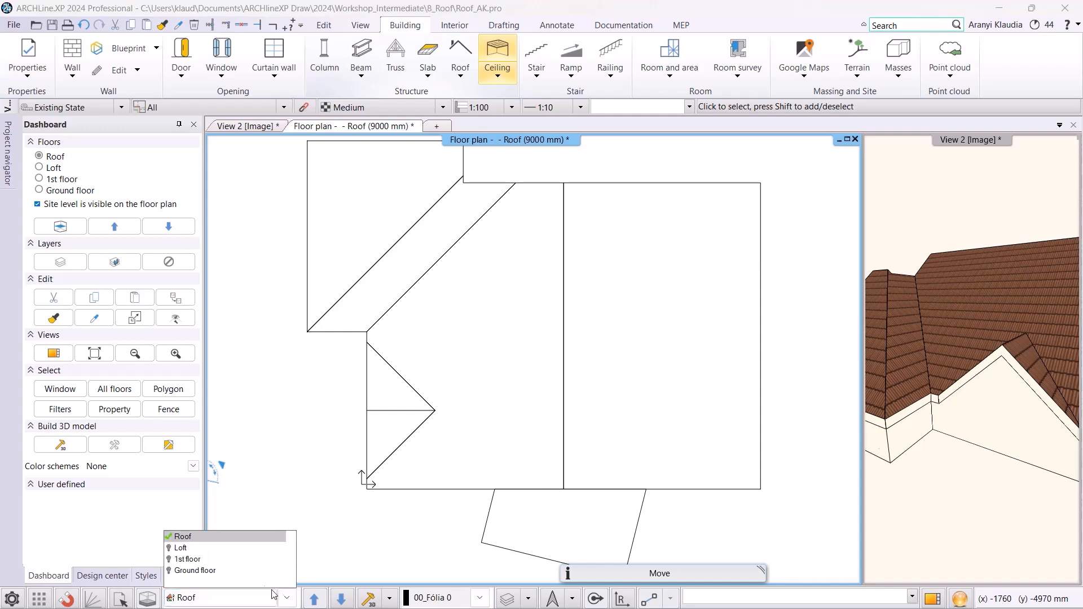
{"action": "left_click", "coordinate": [175, 548]}
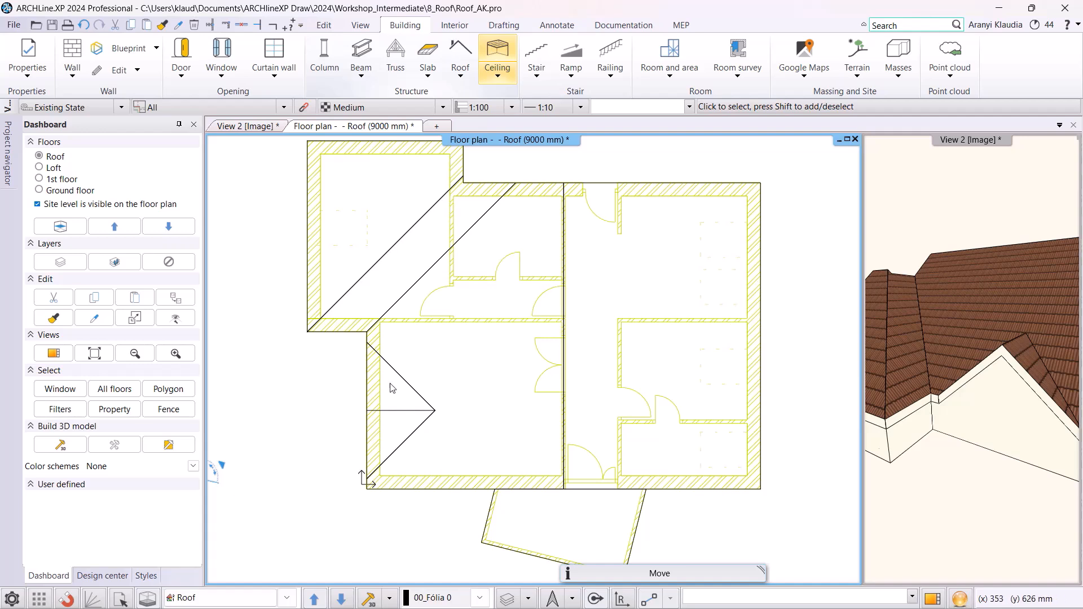
Activate the 1 layered 30 slab style in the slab properties.
{"action": "right_click", "coordinate": [426, 49]}
{"action": "left_click", "coordinate": [445, 63]}
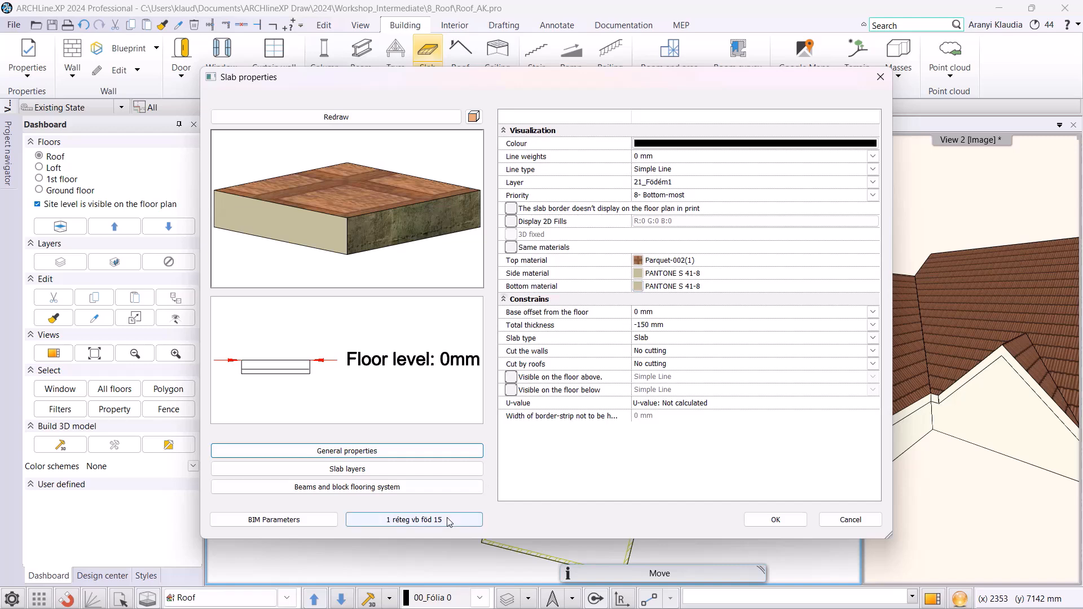
{"action": "left_click", "coordinate": [415, 520]}
{"action": "left_click", "coordinate": [959, 314]}
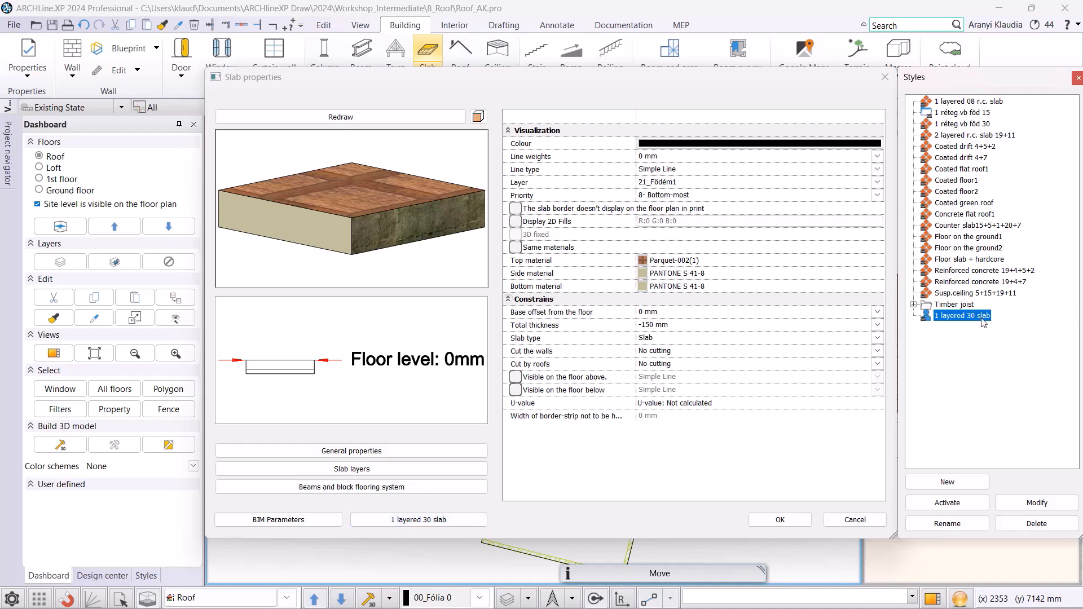
{"action": "left_click", "coordinate": [947, 502]}
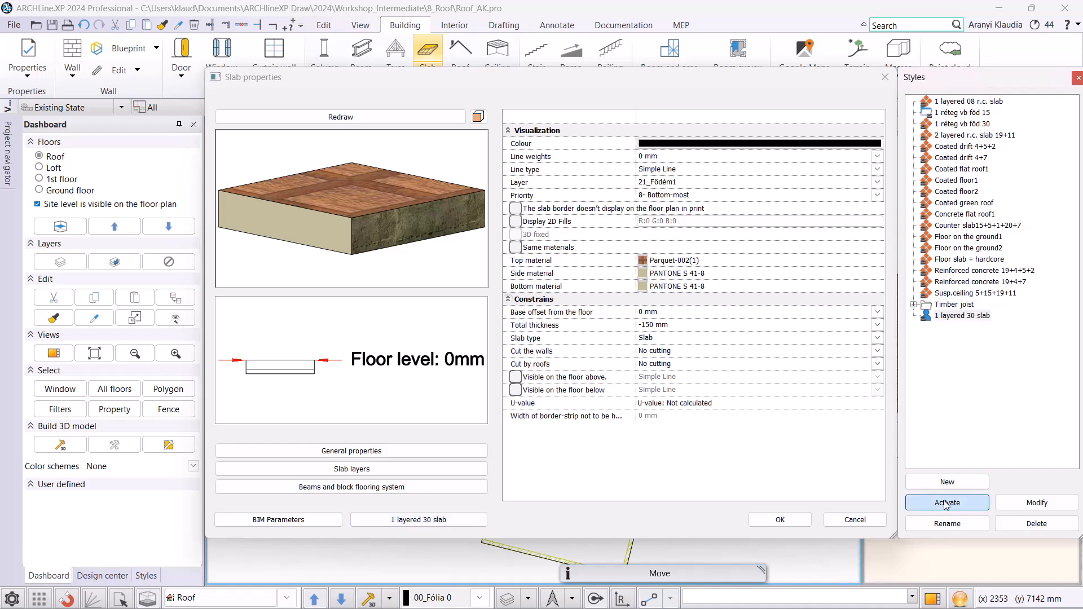
Give the slab Cream_01 on all faces and have it cut by roofs on all floors of the building.
{"action": "left_click", "coordinate": [671, 260]}
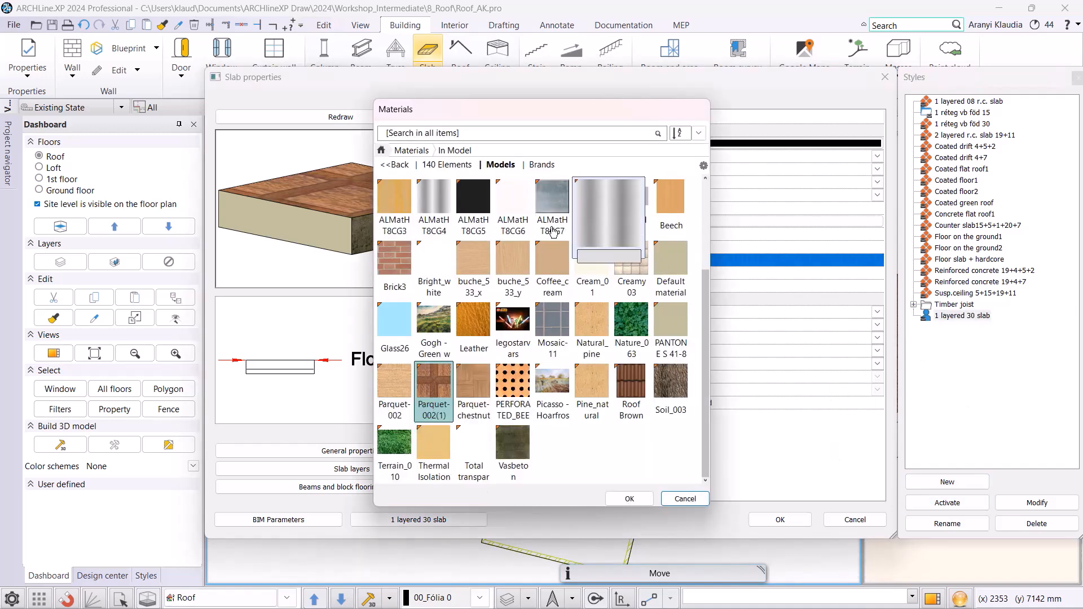
{"action": "left_click", "coordinate": [592, 265]}
{"action": "left_click", "coordinate": [629, 499]}
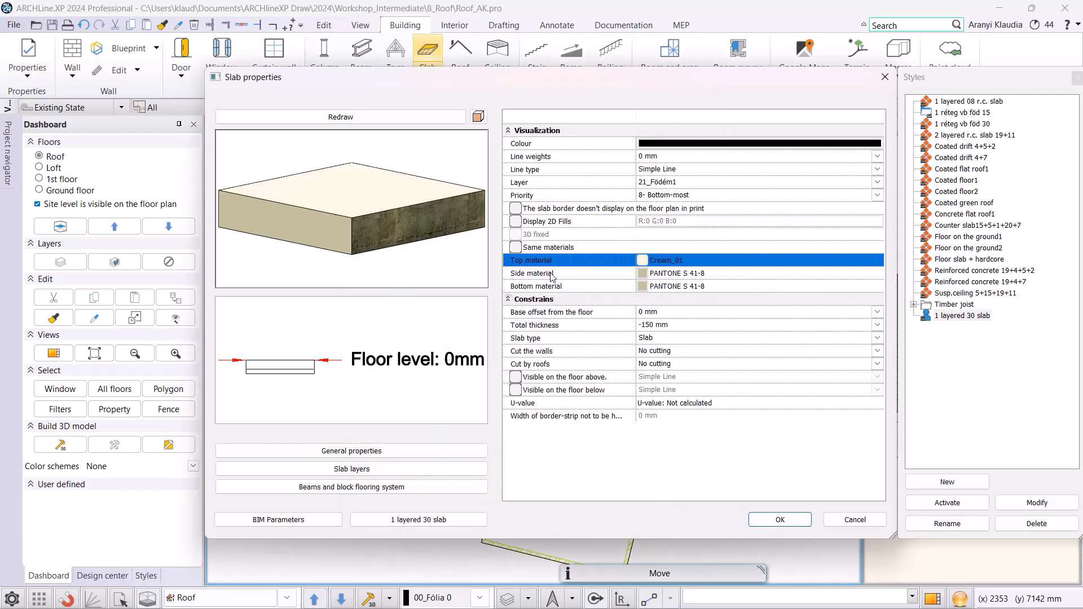
{"action": "left_click", "coordinate": [515, 248]}
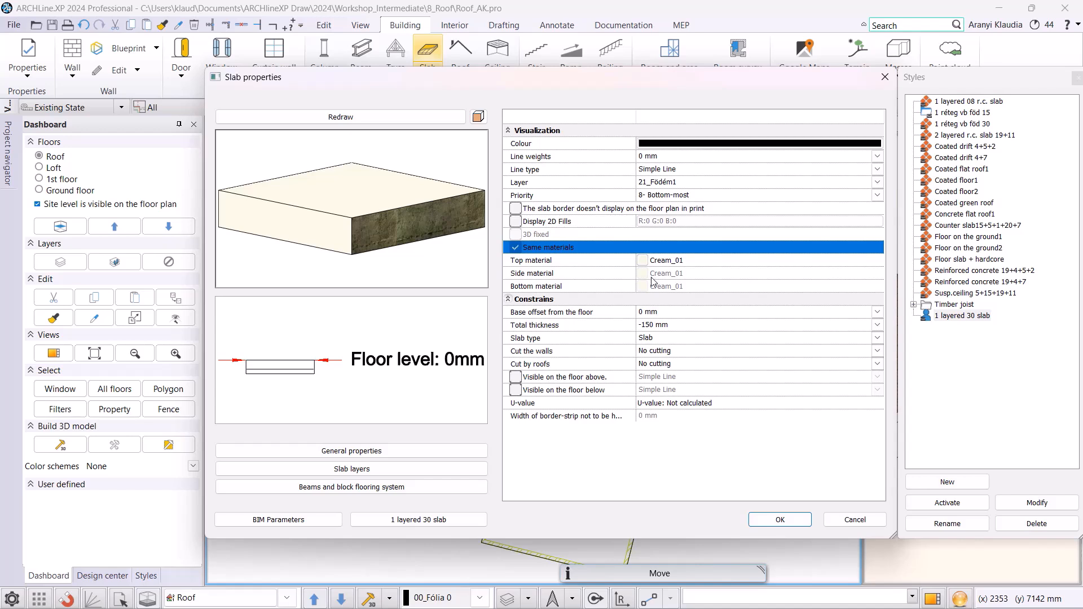
{"action": "left_click", "coordinate": [701, 365]}
{"action": "left_click", "coordinate": [700, 378]}
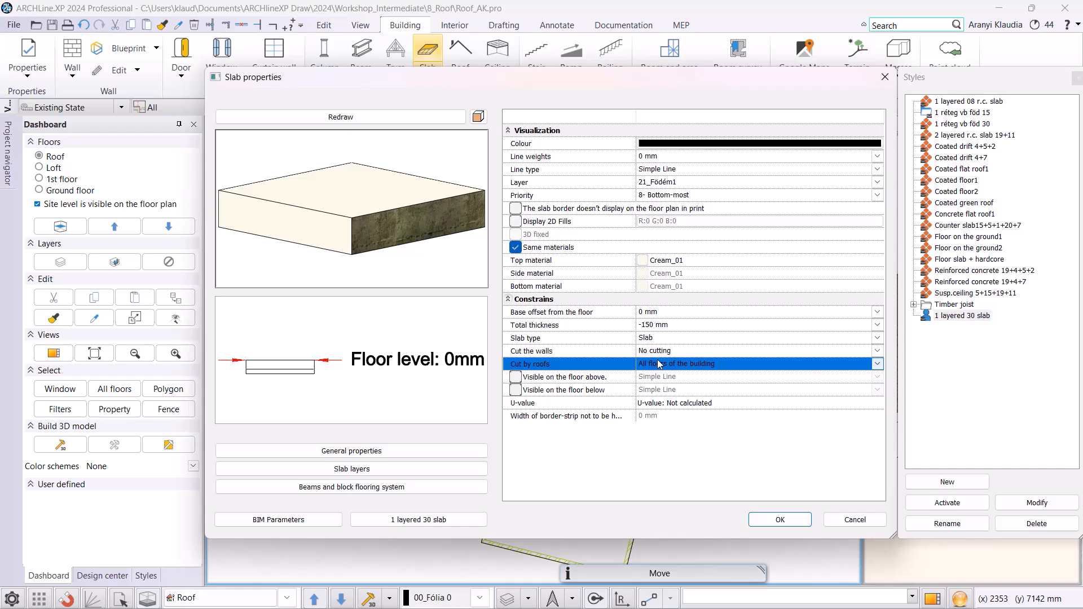
{"action": "left_click", "coordinate": [782, 517]}
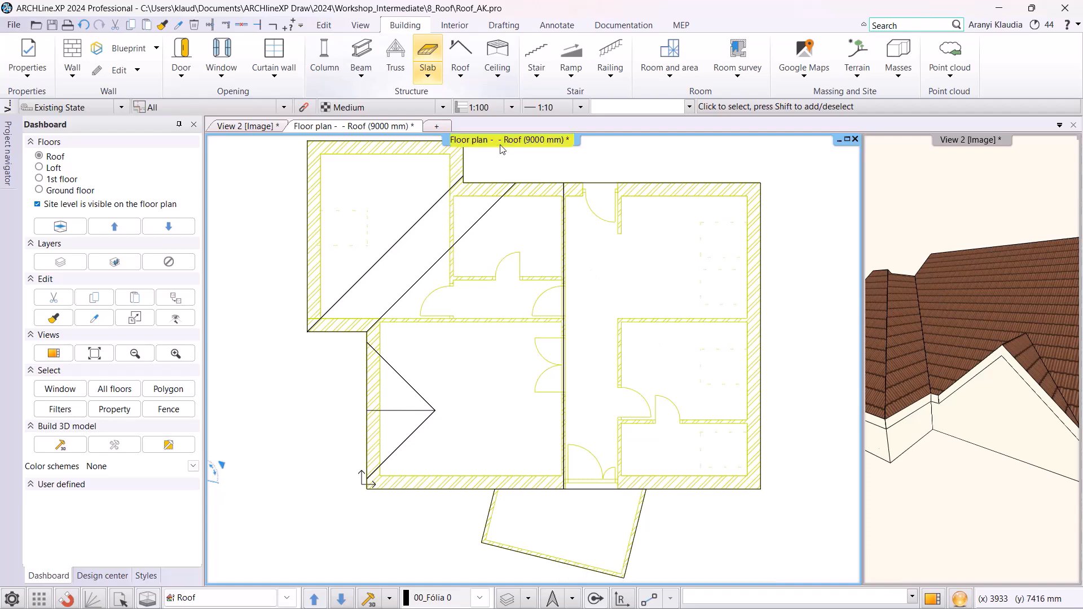
Sketch a closed slab on the Roof level along the inner corners of the main building's outer walls.
{"action": "left_click", "coordinate": [436, 77]}
{"action": "left_click", "coordinate": [449, 95]}
{"action": "left_click", "coordinate": [429, 74]}
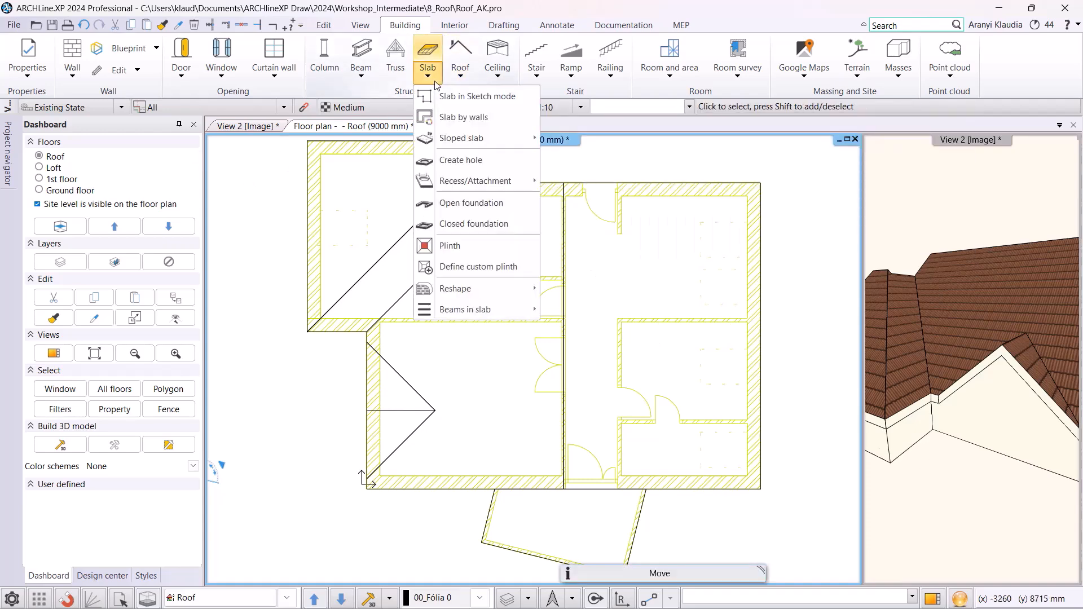
{"action": "left_click", "coordinate": [456, 97]}
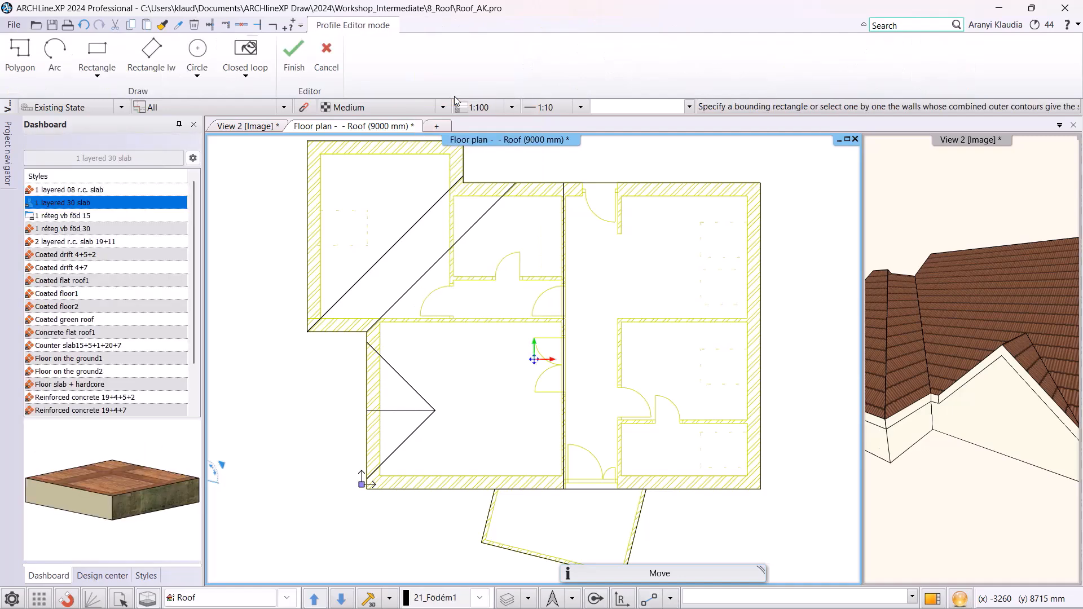
{"action": "left_click", "coordinate": [320, 155]}
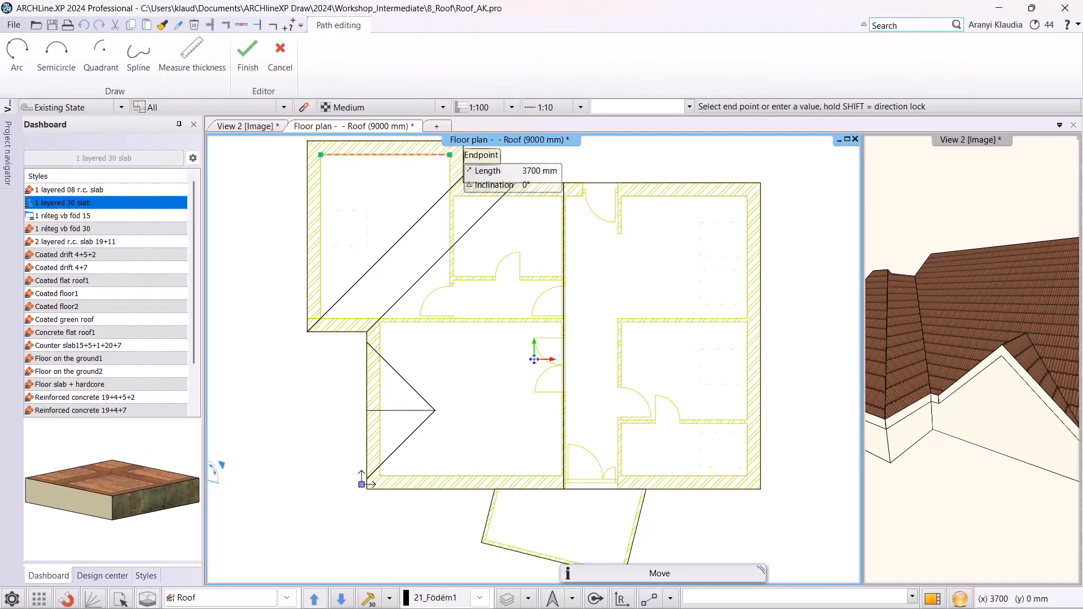
{"action": "left_click", "coordinate": [449, 154]}
{"action": "left_click", "coordinate": [450, 197]}
{"action": "left_click", "coordinate": [747, 197]}
{"action": "left_click", "coordinate": [747, 477]}
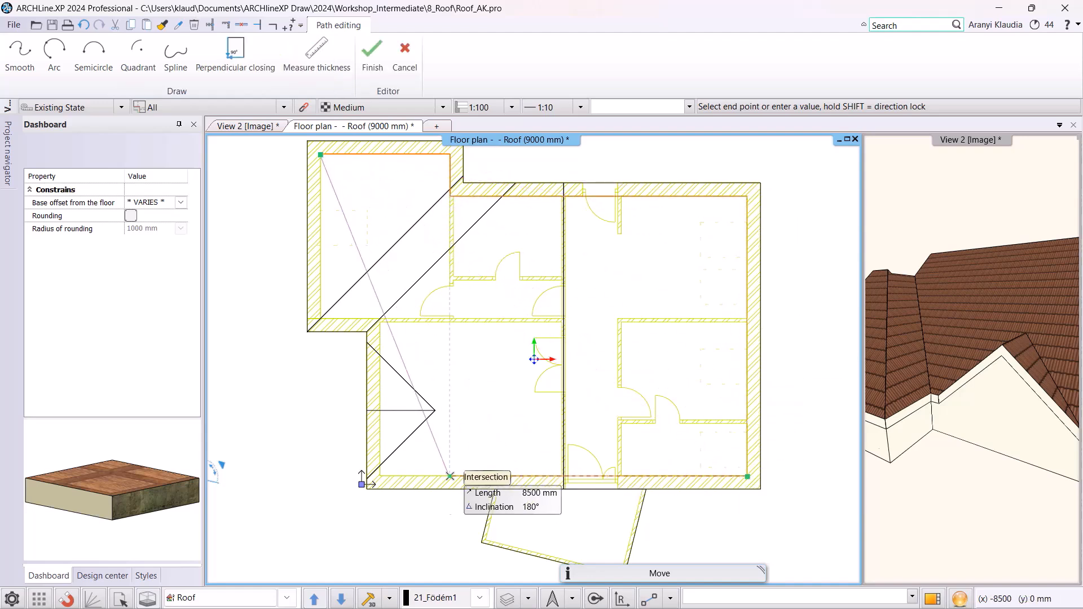
{"action": "left_click", "coordinate": [380, 477]}
{"action": "left_click", "coordinate": [380, 320]}
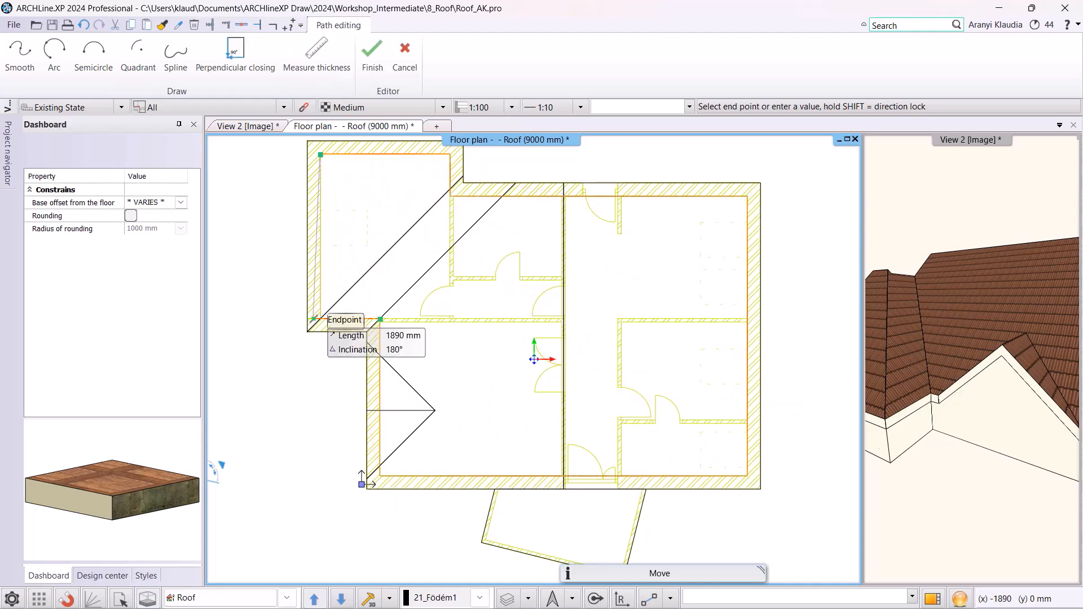
{"action": "left_click", "coordinate": [321, 319]}
{"action": "left_click", "coordinate": [320, 154]}
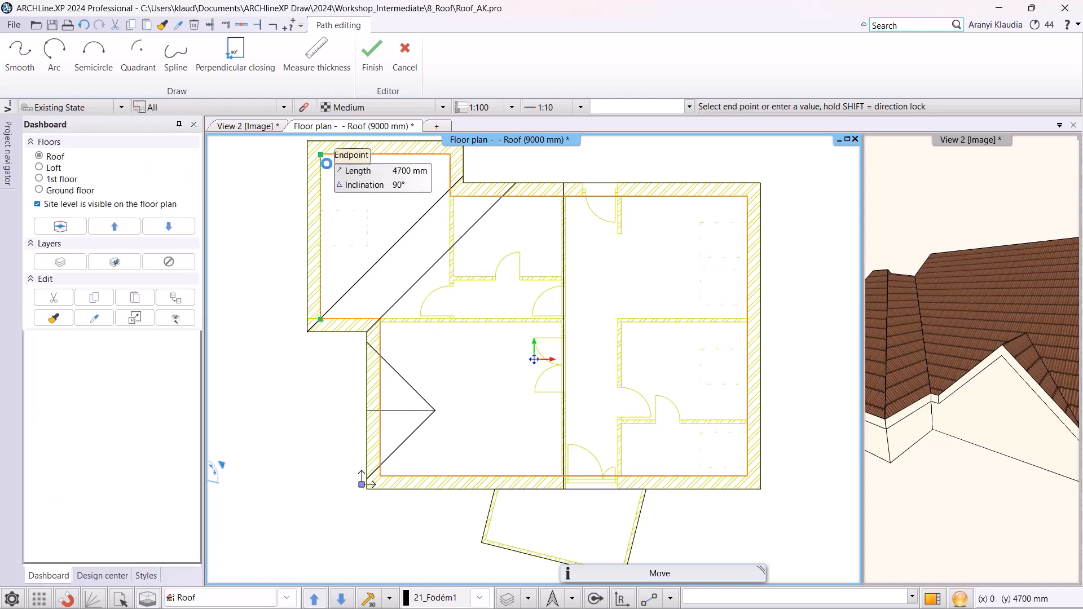
Inspect the new ceiling slab from the Kid's room view and return to the Exterior view.
{"action": "left_click", "coordinate": [261, 127]}
{"action": "left_click", "coordinate": [236, 597]}
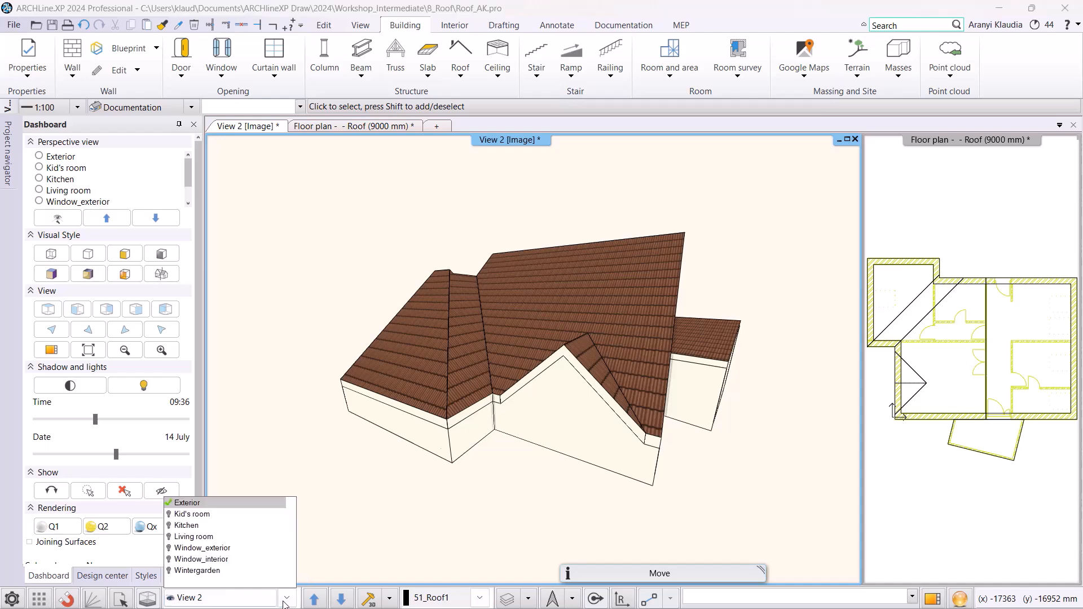
{"action": "left_click", "coordinate": [210, 510]}
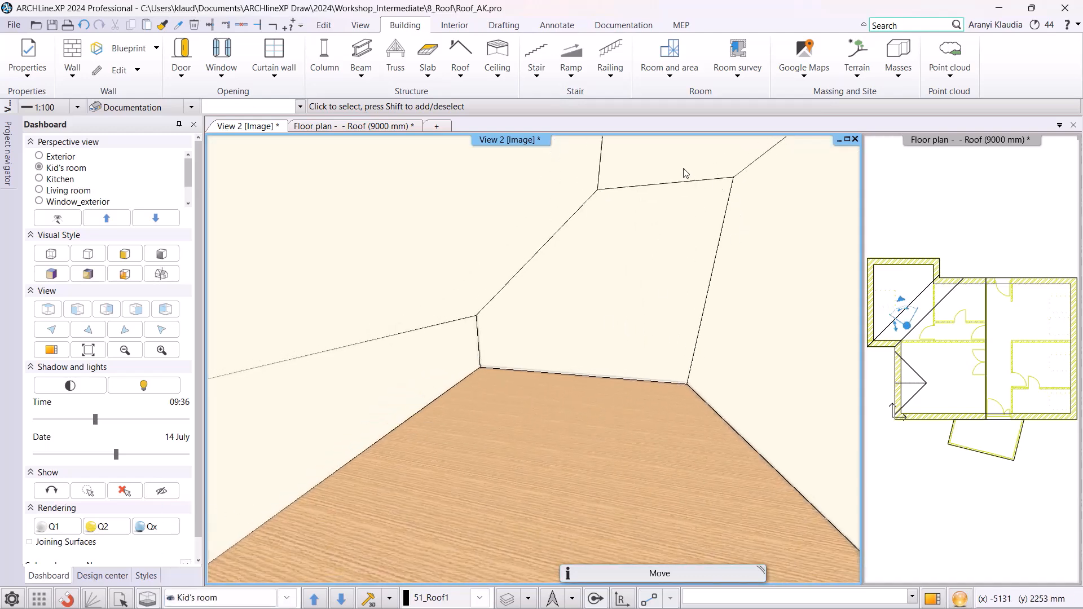
{"action": "left_click", "coordinate": [681, 165]}
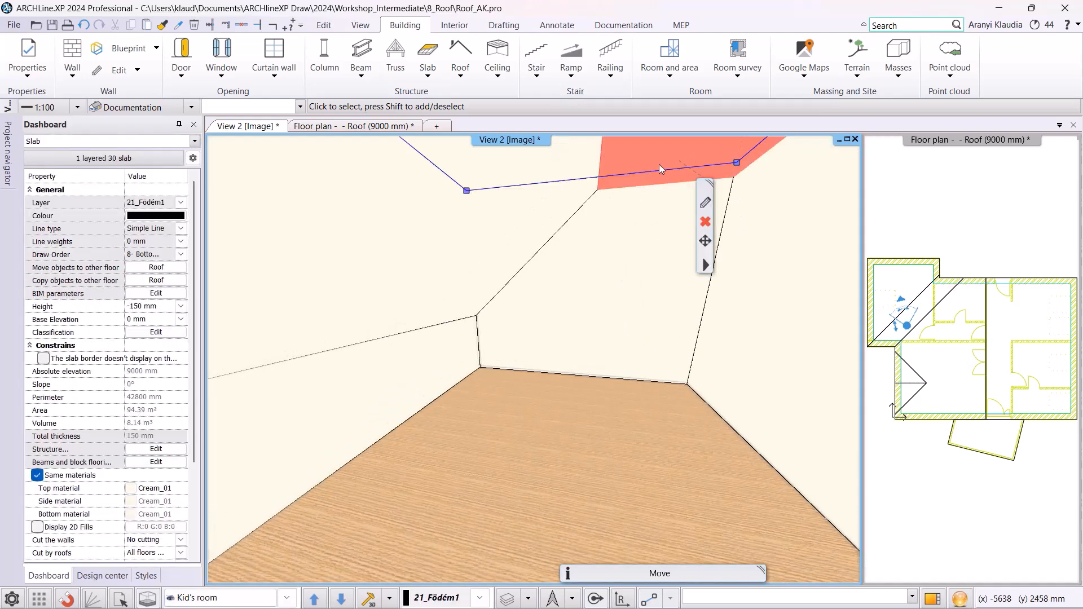
{"action": "key", "text": "Escape"}
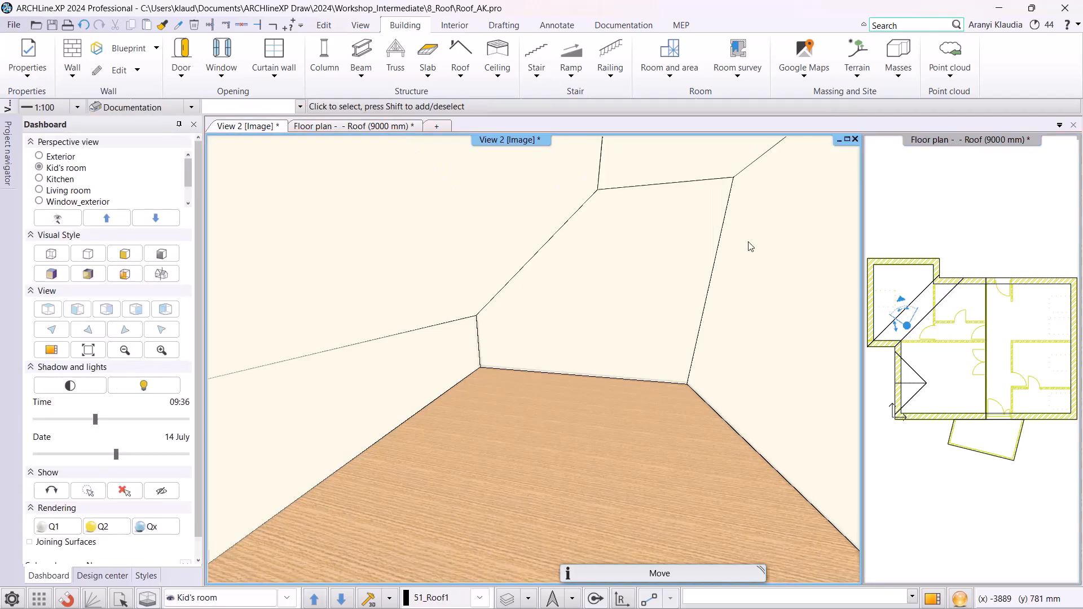
{"action": "left_click", "coordinate": [287, 599]}
{"action": "left_click", "coordinate": [215, 499]}
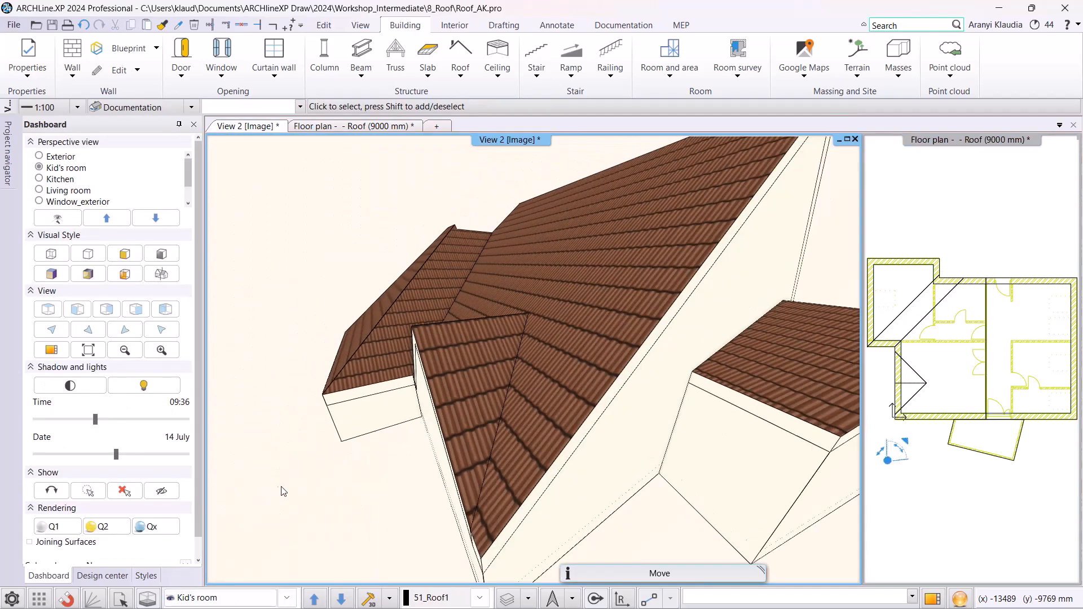
Start a roof window on the main roof's right-hand plane in the Roof plan, using the Roof, Single model "window on roof".
{"action": "middle_click_drag", "start_coordinate": [666, 241], "coordinate": [564, 252]}
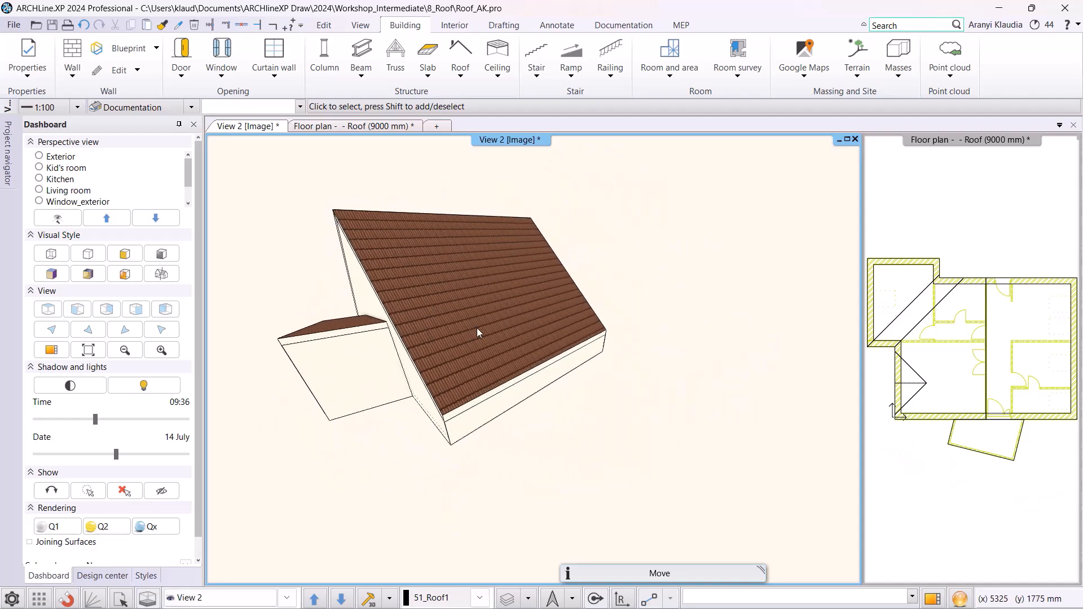
{"action": "left_click", "coordinate": [361, 129]}
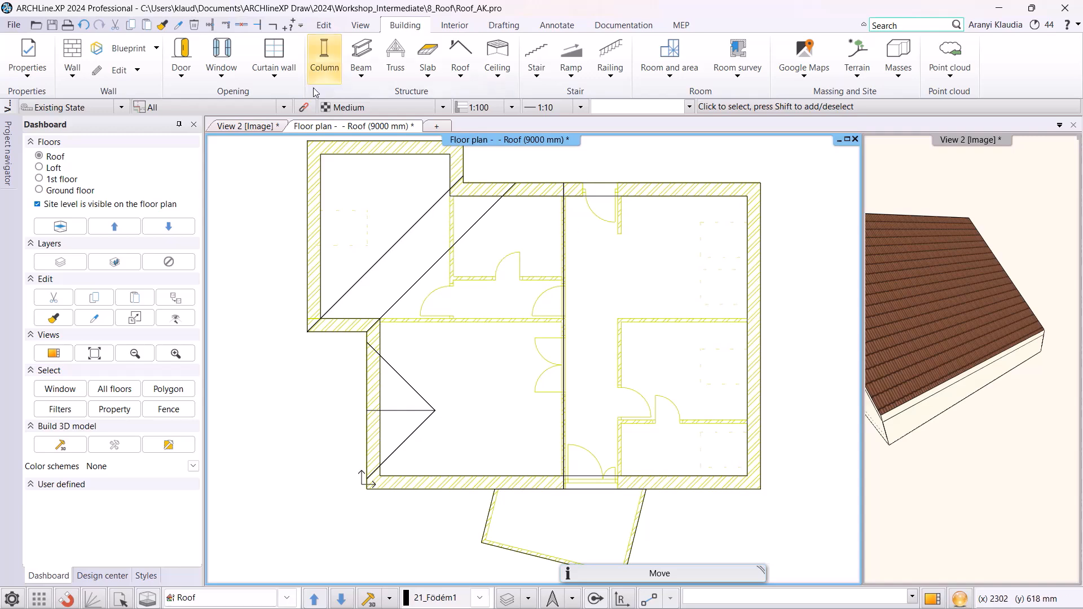
{"action": "left_click", "coordinate": [230, 75]}
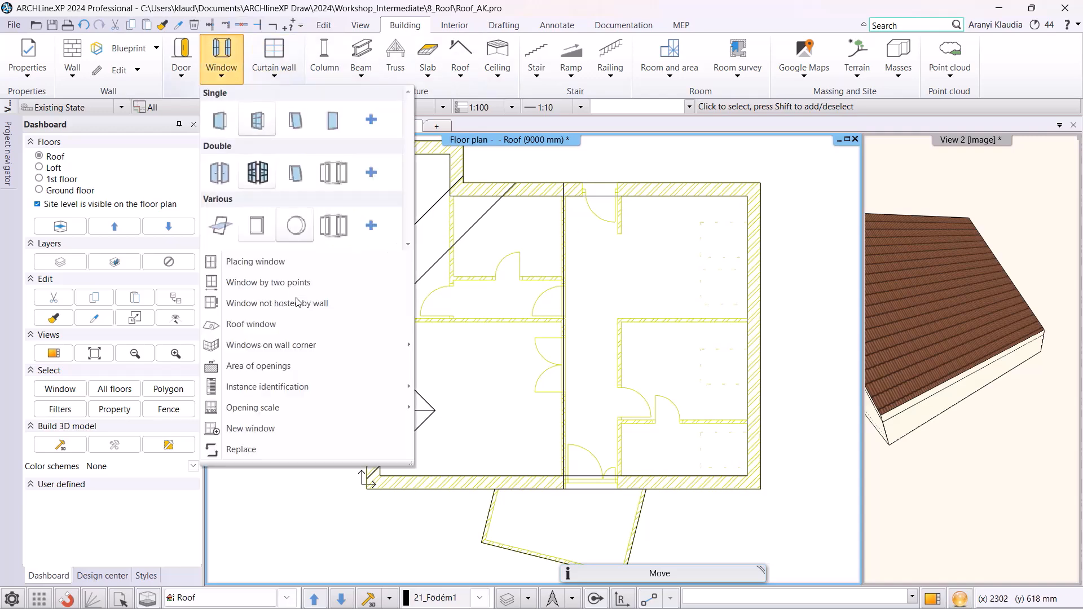
{"action": "left_click", "coordinate": [265, 324]}
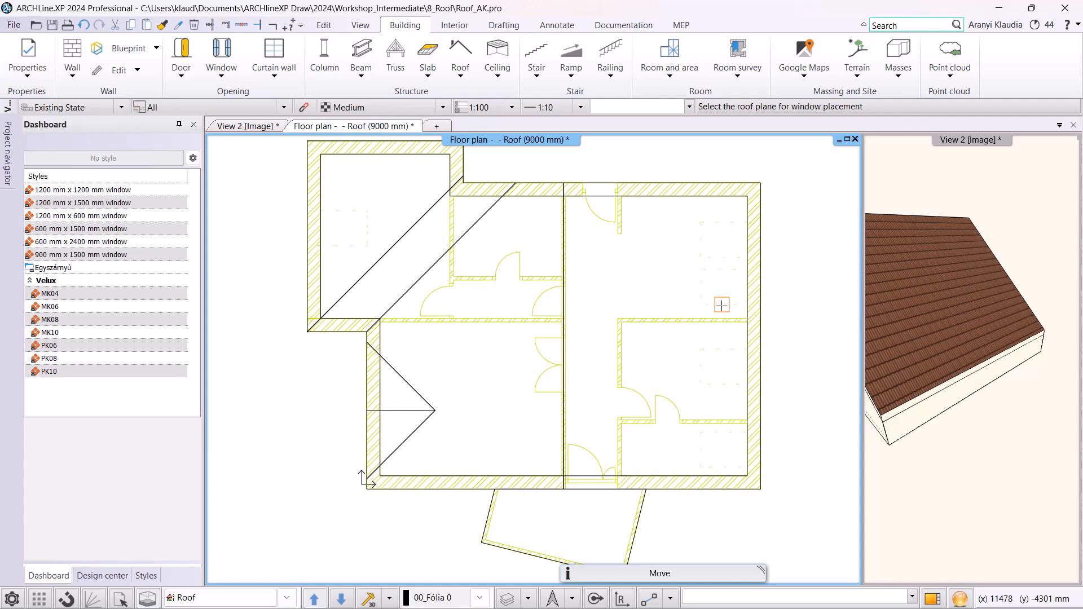
{"action": "left_click", "coordinate": [761, 308]}
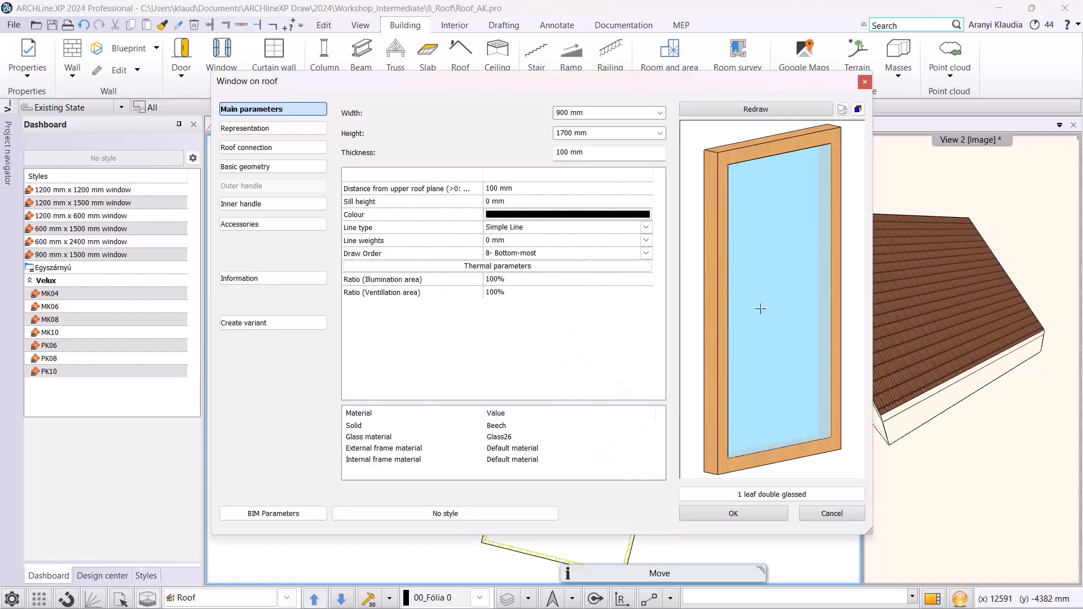
{"action": "left_click", "coordinate": [776, 497]}
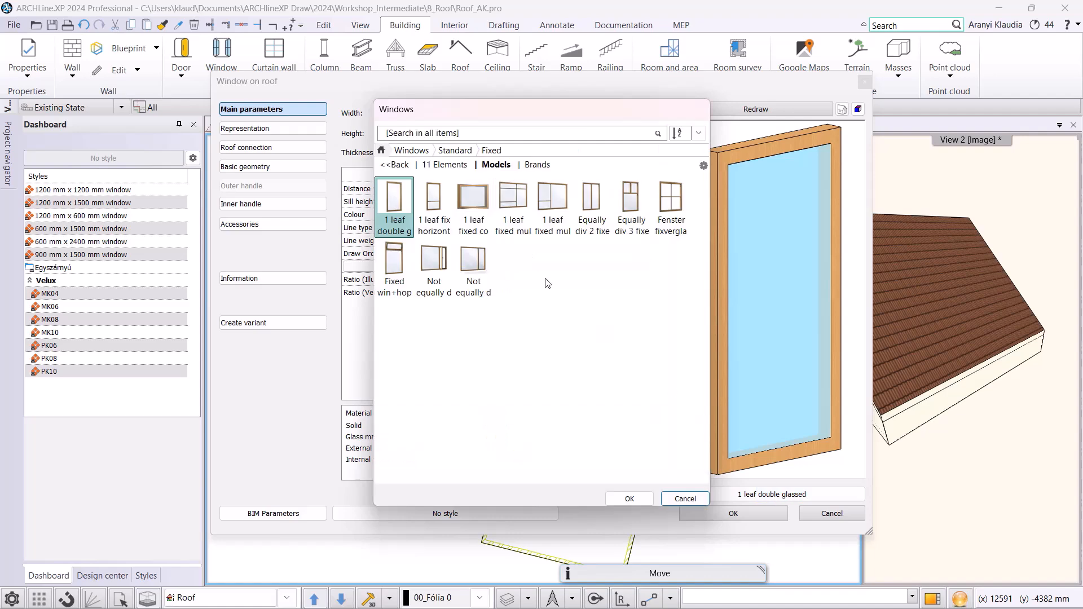
{"action": "left_click", "coordinate": [402, 156]}
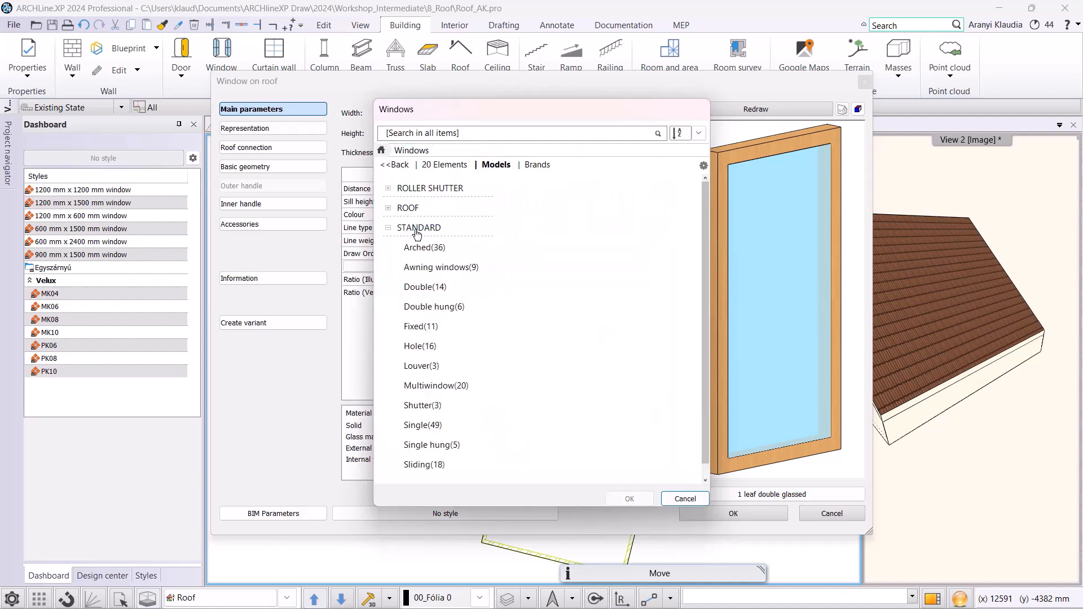
{"action": "left_click", "coordinate": [396, 210]}
{"action": "left_click", "coordinate": [416, 227]}
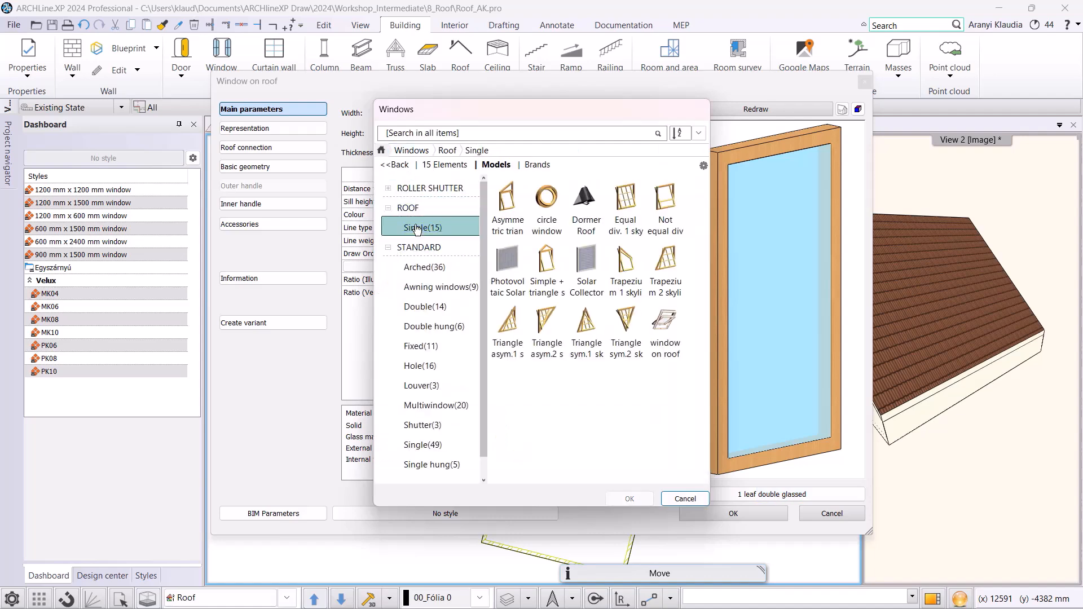
{"action": "left_click", "coordinate": [665, 337]}
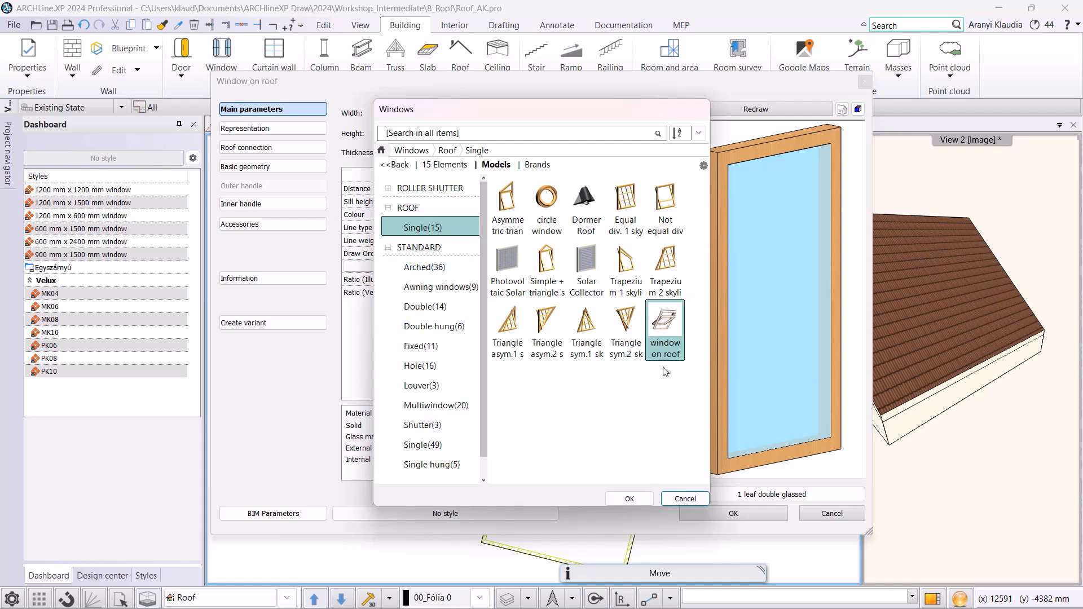
{"action": "left_click", "coordinate": [627, 498]}
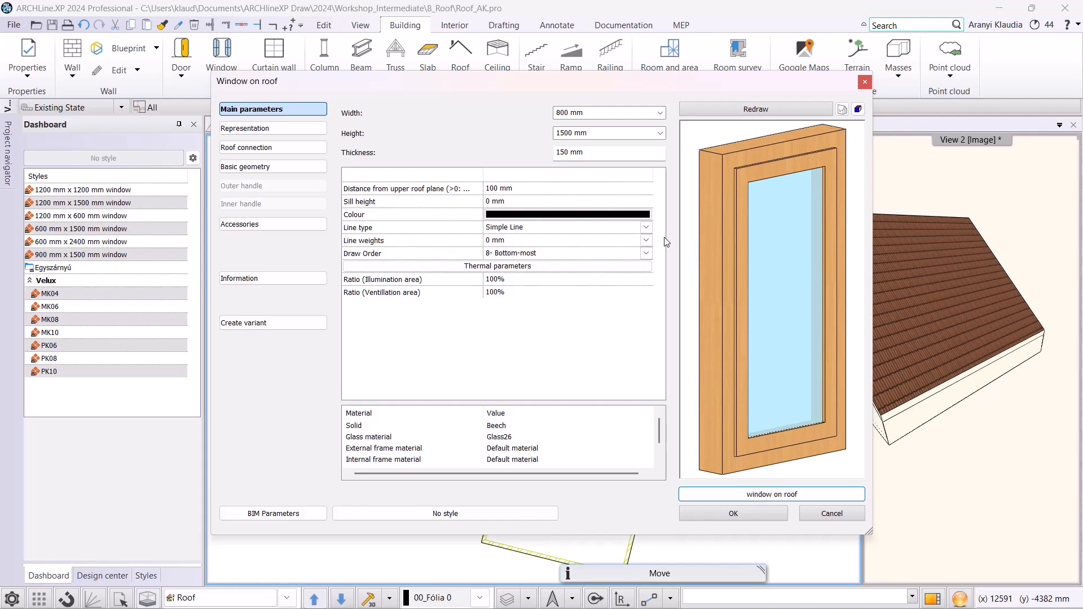
Set the roof window's width to 1000 mm, height to 1800 mm and distance from the upper roof plane to 30 mm.
{"action": "left_click", "coordinate": [579, 111]}
{"action": "type", "text": "1000"}
{"action": "left_click", "coordinate": [563, 133]}
{"action": "left_click", "coordinate": [530, 187]}
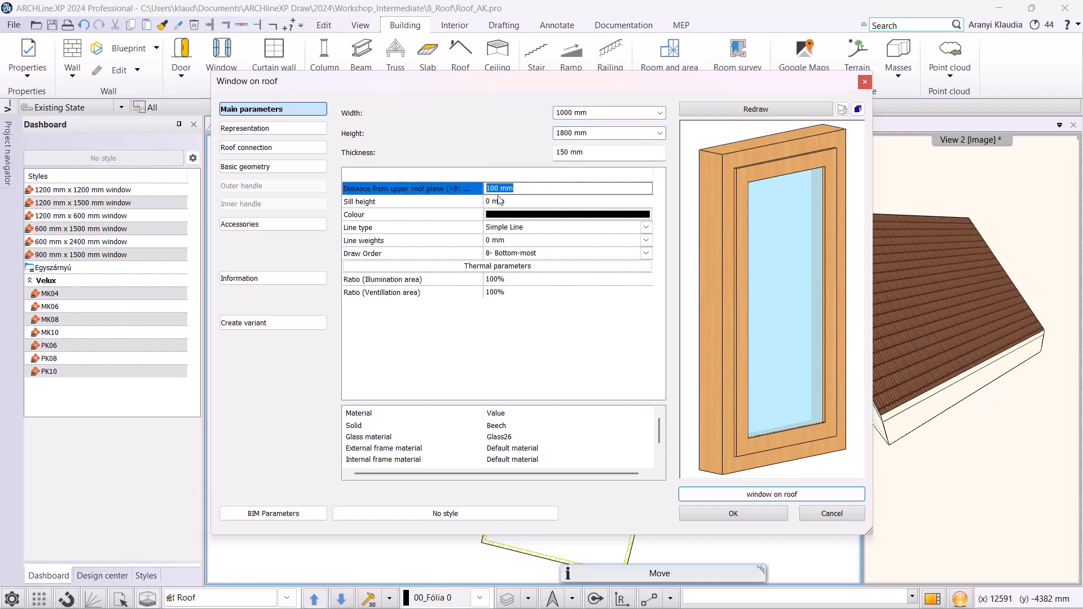
{"action": "type", "text": "30"}
Set the window's roof connection to a Horizontal top hole and a Perpendicular bottom hole, and accept the window properties.
{"action": "left_click", "coordinate": [265, 147]}
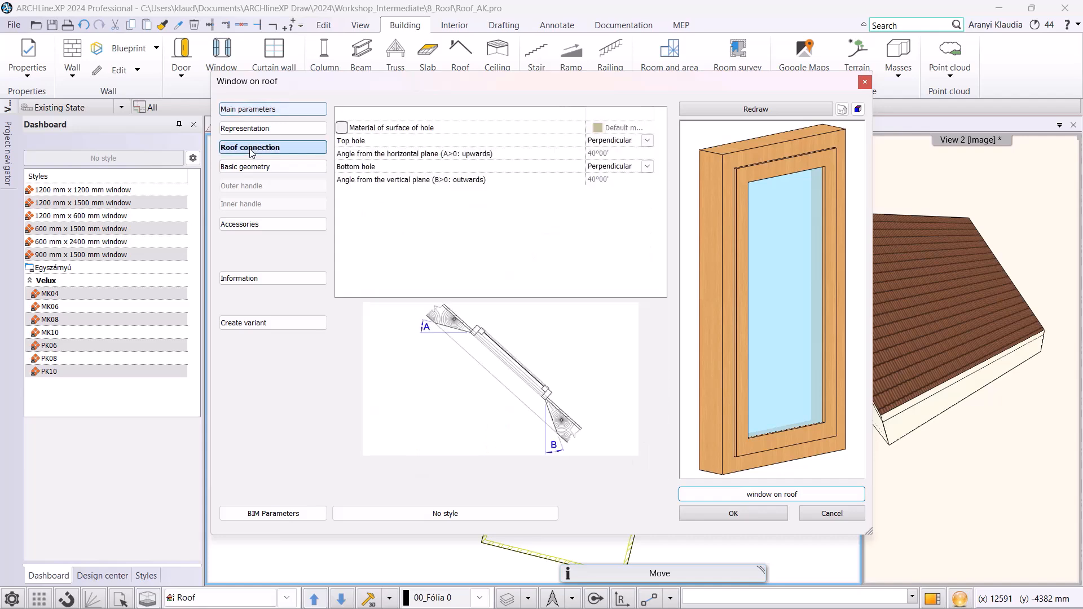
{"action": "left_click", "coordinate": [648, 141]}
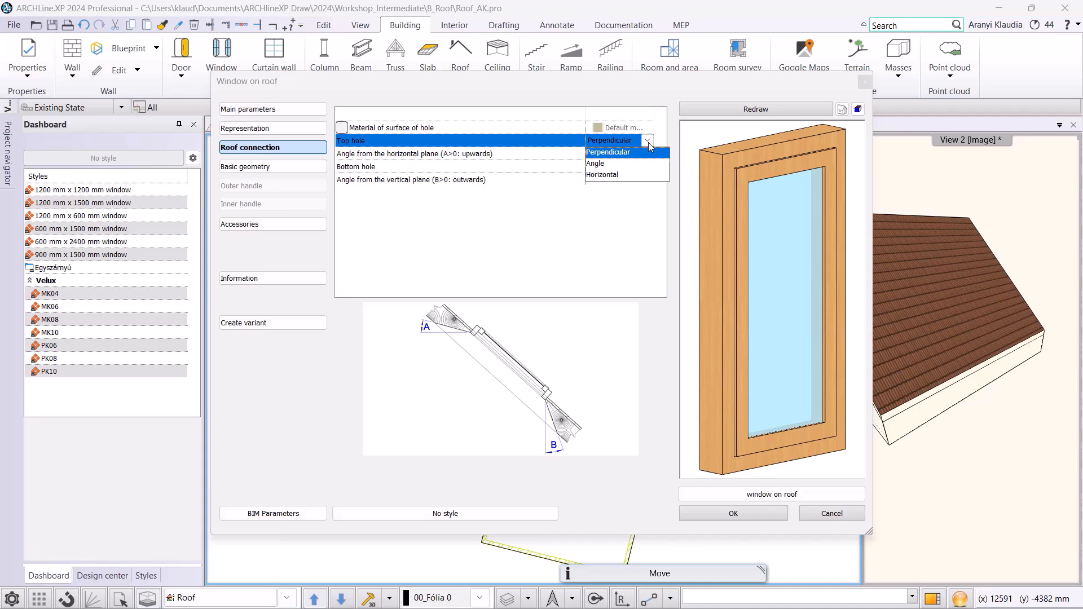
{"action": "left_click", "coordinate": [641, 175]}
{"action": "left_click", "coordinate": [647, 167]}
{"action": "left_click", "coordinate": [614, 180]}
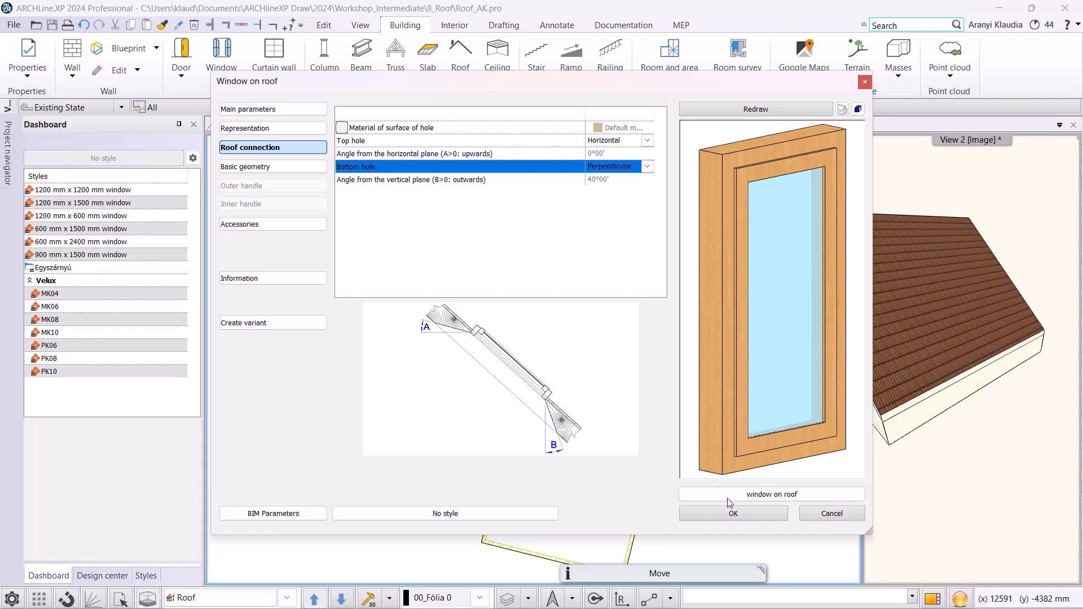
{"action": "left_click", "coordinate": [733, 514]}
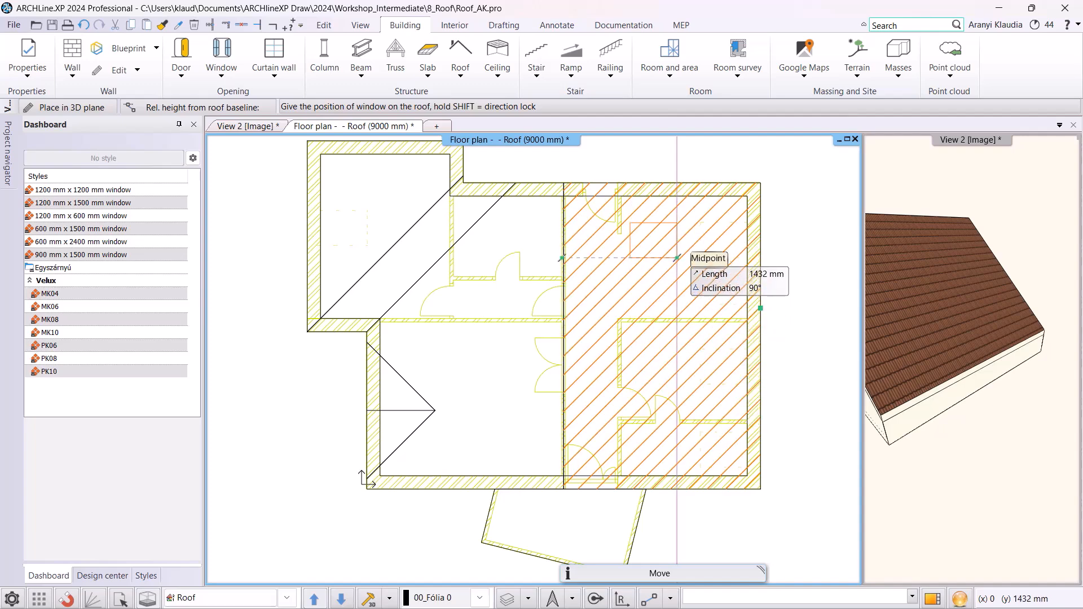
Place four roof windows on the dashed outlines along the inner face of the main building's right-hand outer wall.
{"action": "left_click", "coordinate": [80, 108]}
{"action": "scroll", "coordinate": [723, 270], "scroll_direction": "up", "scroll_amount": 5}
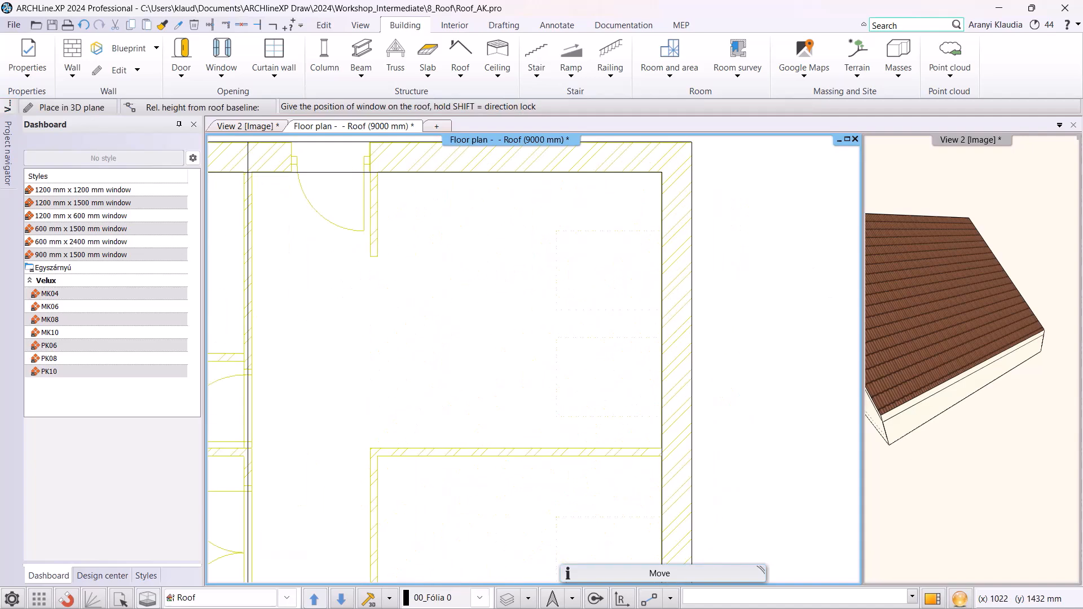
{"action": "left_click", "coordinate": [662, 310]}
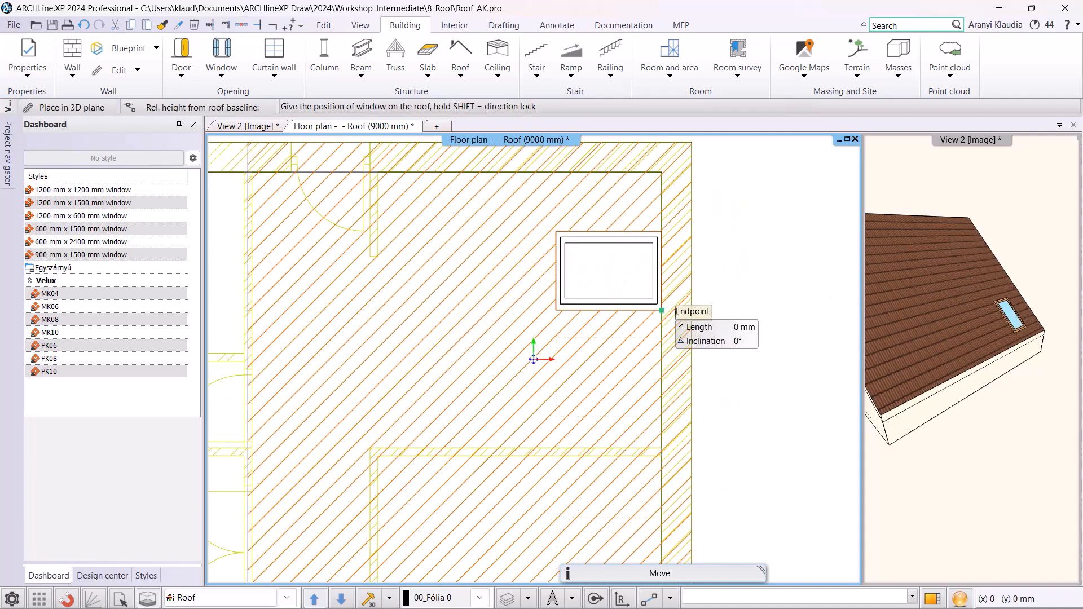
{"action": "left_click", "coordinate": [661, 416]}
{"action": "middle_click_drag", "start_coordinate": [644, 464], "coordinate": [673, 275]}
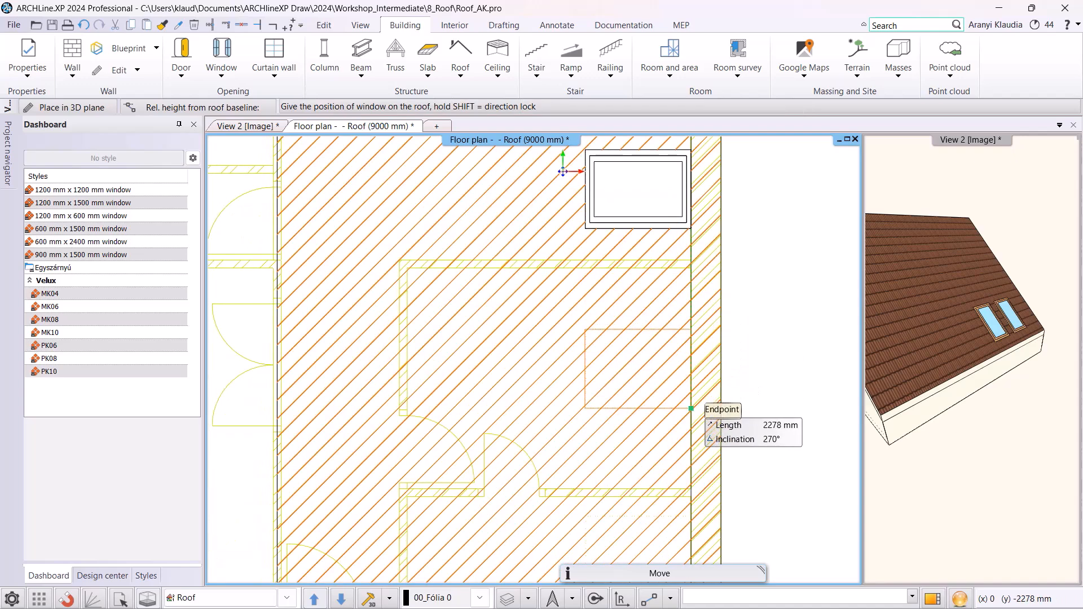
{"action": "left_click", "coordinate": [691, 409]}
{"action": "middle_click_drag", "start_coordinate": [694, 485], "coordinate": [688, 372]}
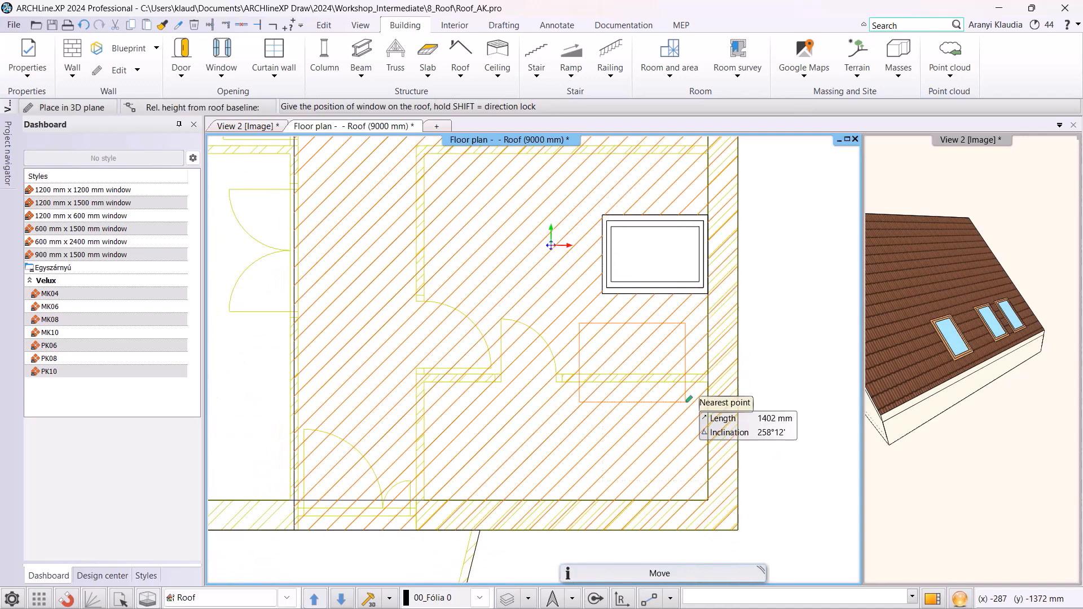
{"action": "left_click", "coordinate": [706, 479]}
{"action": "key", "text": "Escape"}
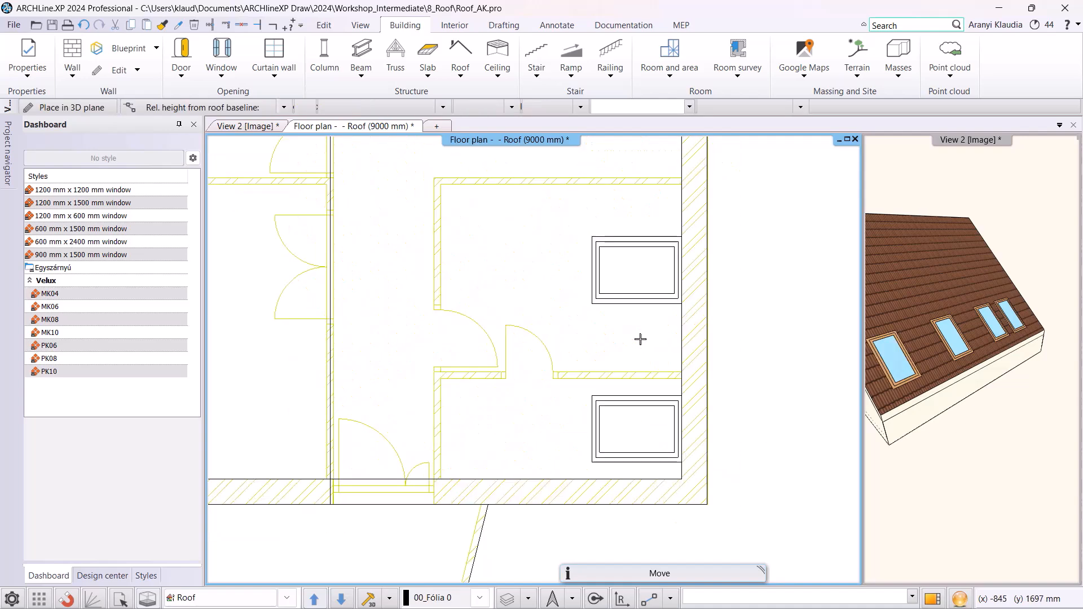
{"action": "scroll", "coordinate": [641, 342], "scroll_direction": "down", "scroll_amount": 2}
{"action": "middle_click_drag", "start_coordinate": [582, 265], "coordinate": [704, 394]}
{"action": "scroll", "coordinate": [701, 389], "scroll_direction": "down", "scroll_amount": 2}
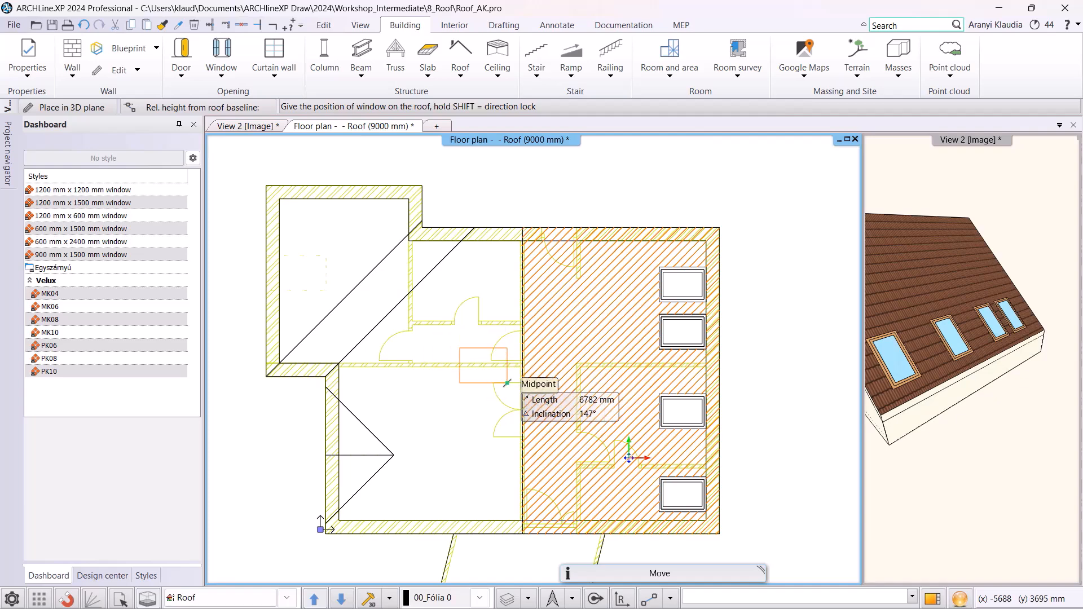
{"action": "key", "text": "Escape"}
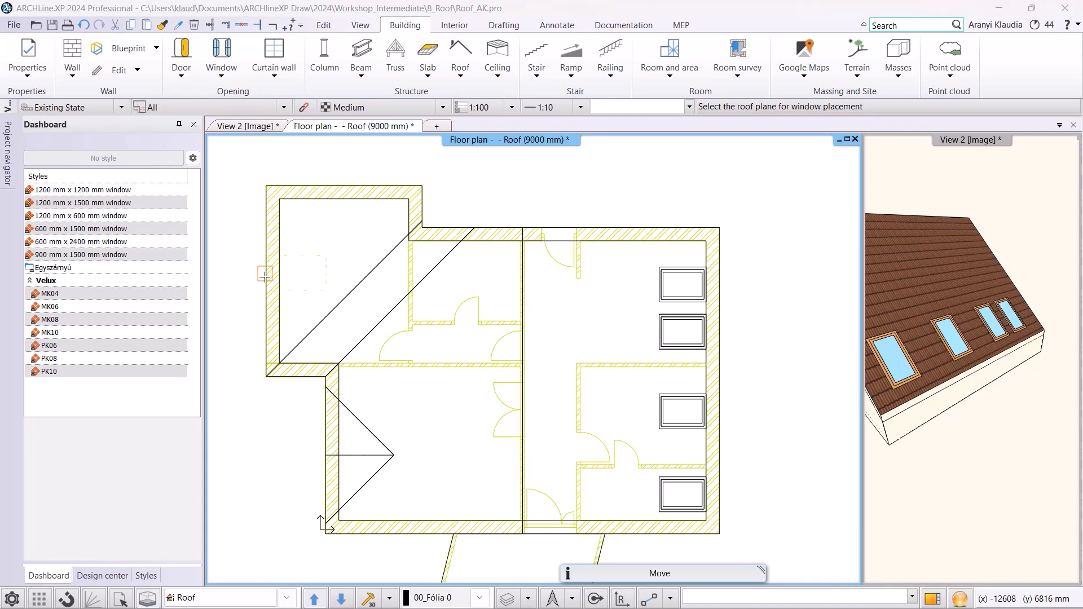
Place one roof window with the same settings on the side wing's left roof plane, at the dashed outline, and check it in 3D.
{"action": "left_click", "coordinate": [269, 296]}
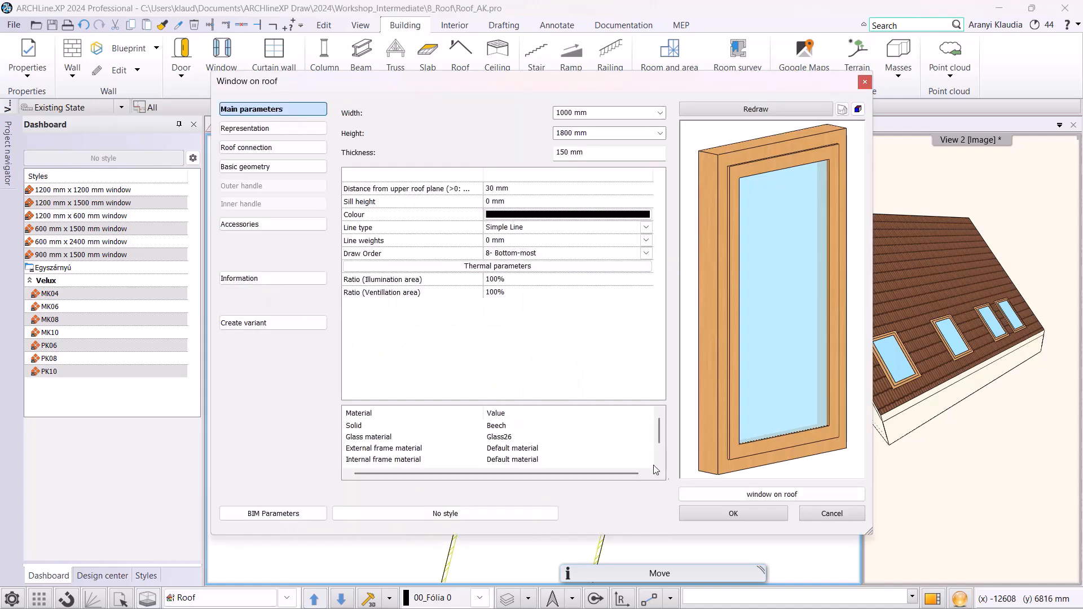
{"action": "left_click", "coordinate": [728, 512]}
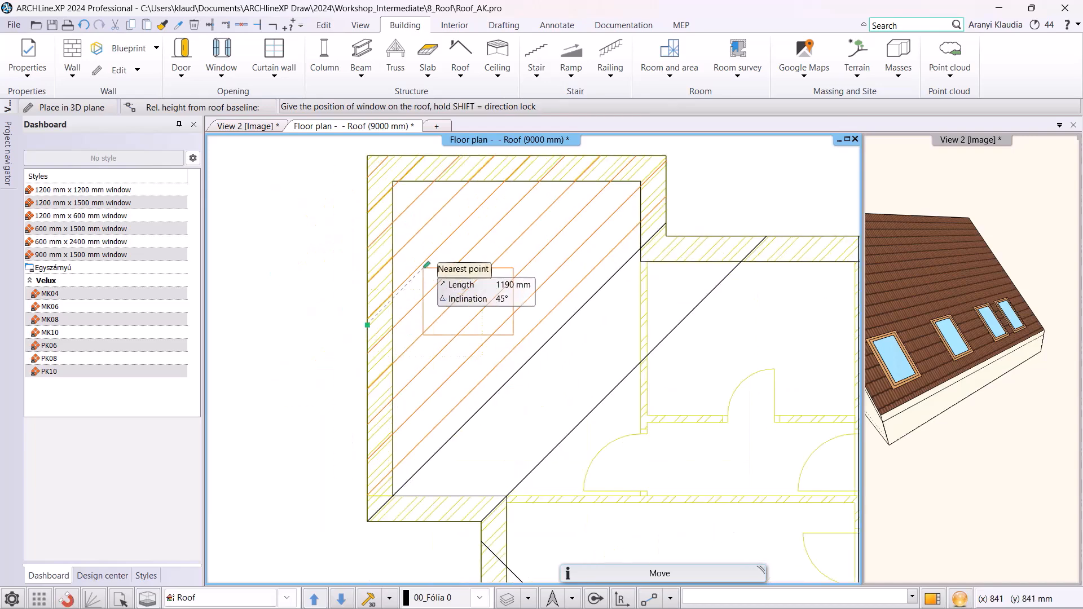
{"action": "left_click", "coordinate": [392, 290]}
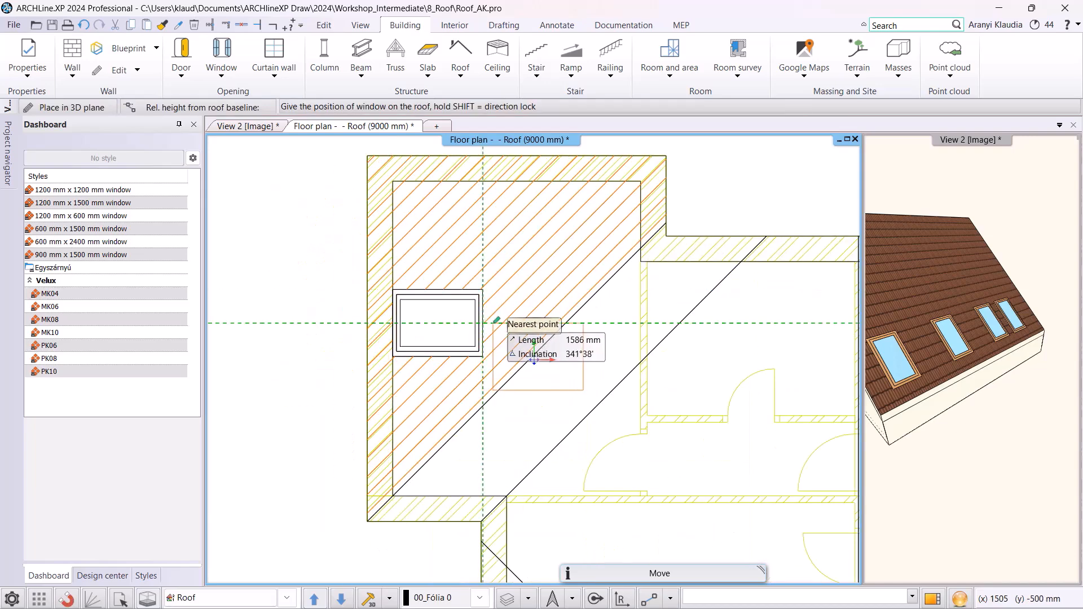
{"action": "key", "text": "Escape"}
{"action": "key", "text": "Escape"}
{"action": "scroll", "coordinate": [600, 333], "scroll_direction": "down", "scroll_amount": 3}
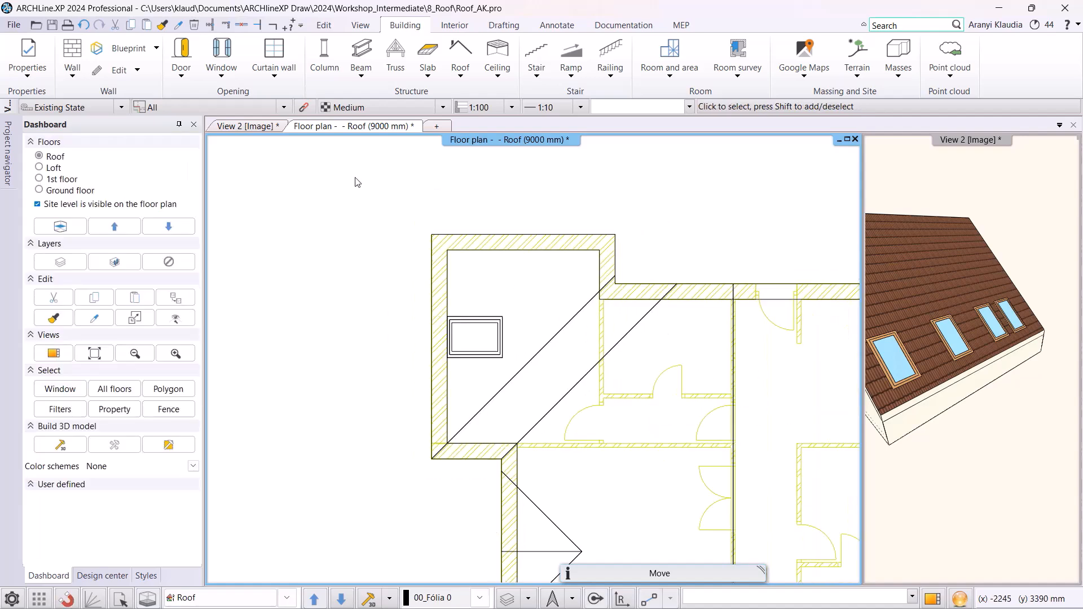
{"action": "left_click", "coordinate": [258, 127]}
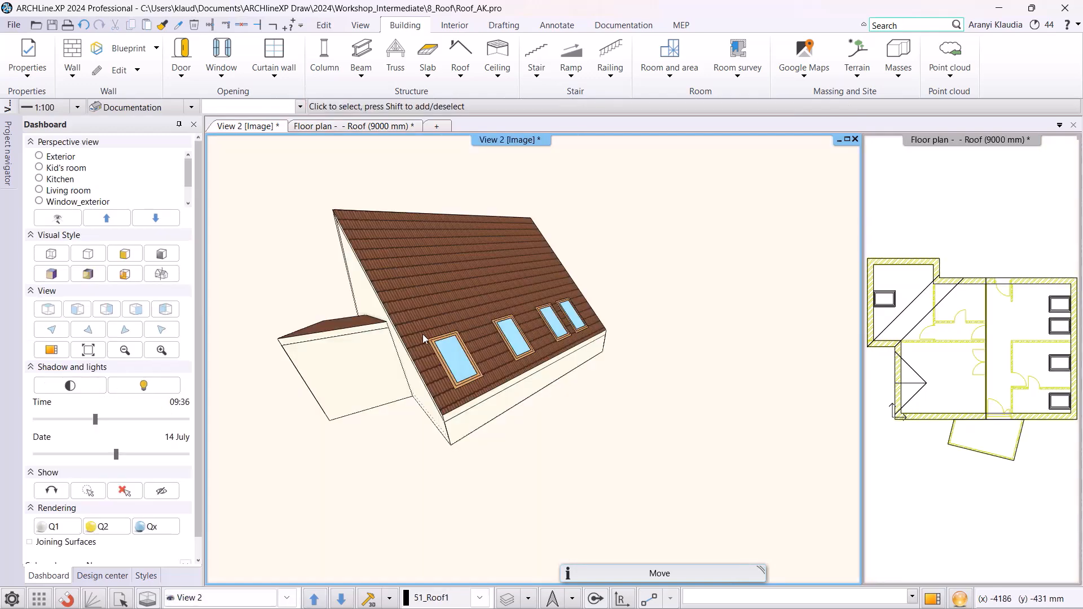
{"action": "middle_click_drag", "start_coordinate": [422, 334], "coordinate": [614, 316]}
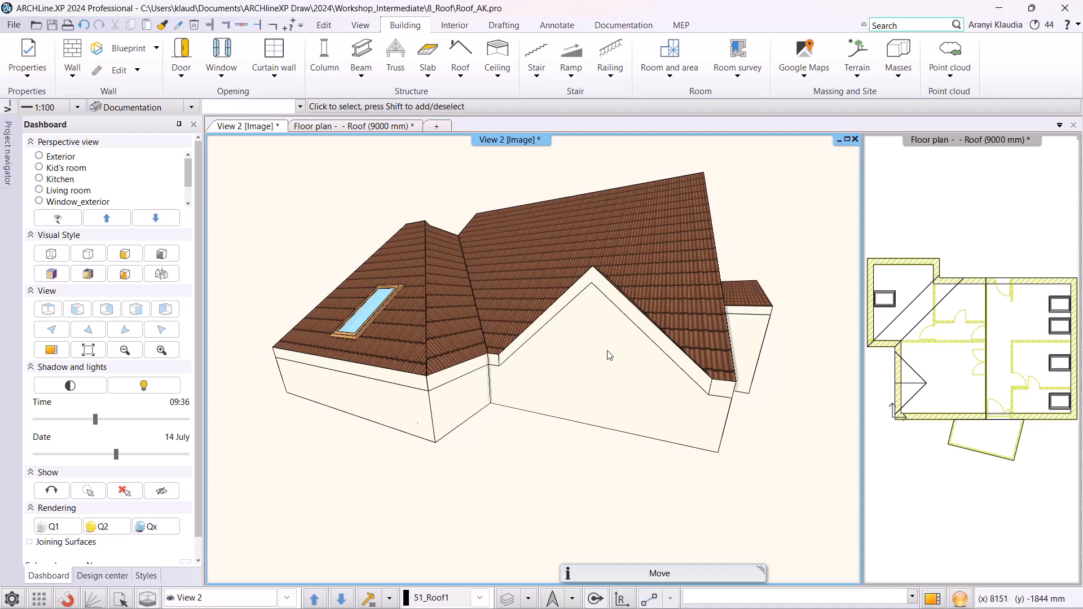
Return to the floor plan and make Loft the active level, with the small gable in view in 3D.
{"action": "left_click", "coordinate": [351, 126]}
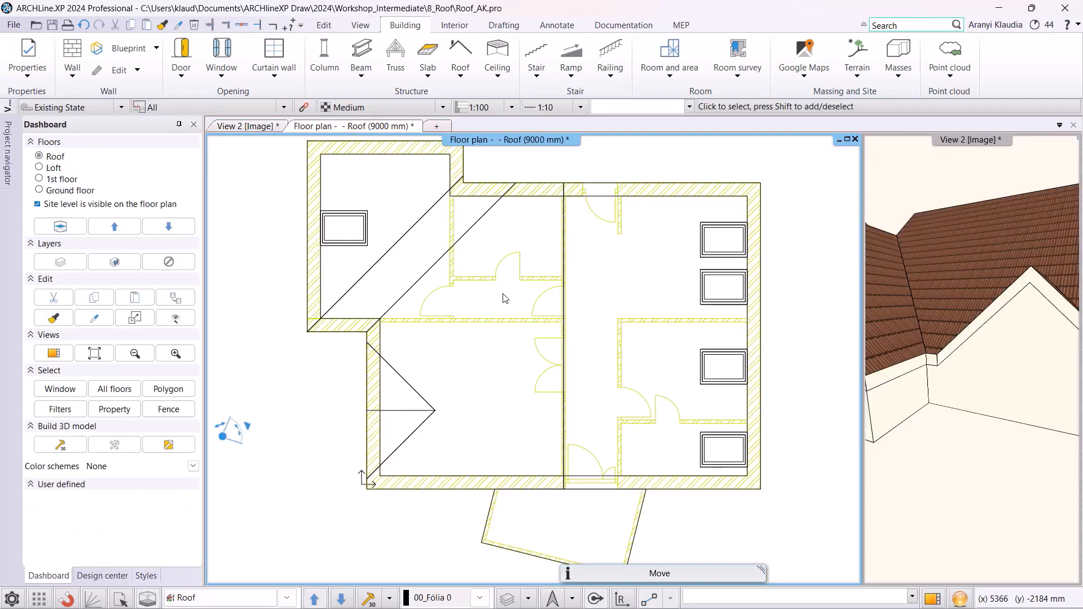
{"action": "middle_click_drag", "start_coordinate": [458, 376], "coordinate": [433, 365]}
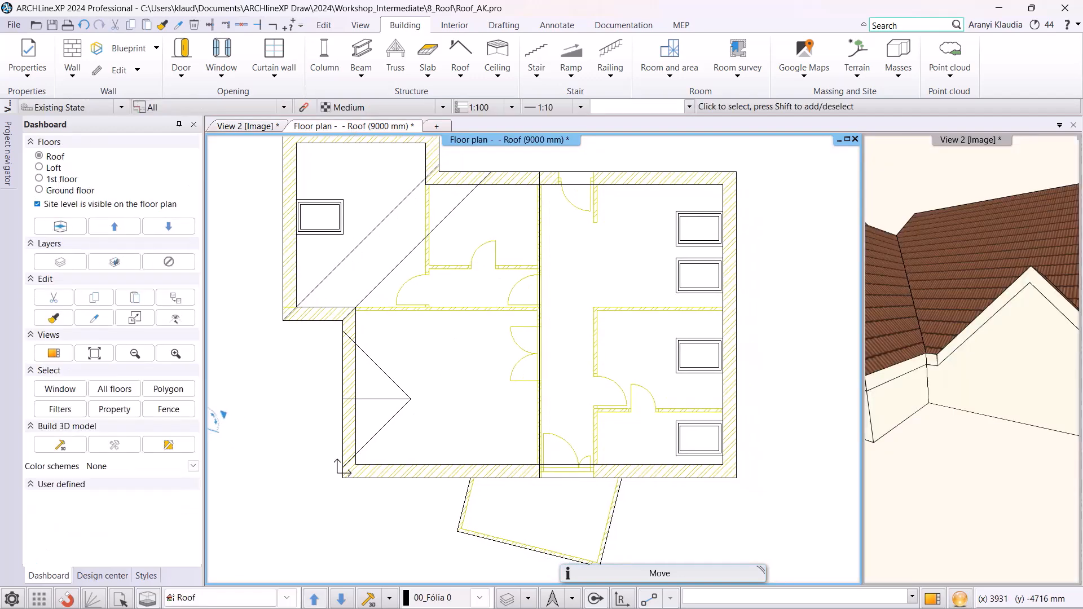
{"action": "left_click", "coordinate": [341, 599]}
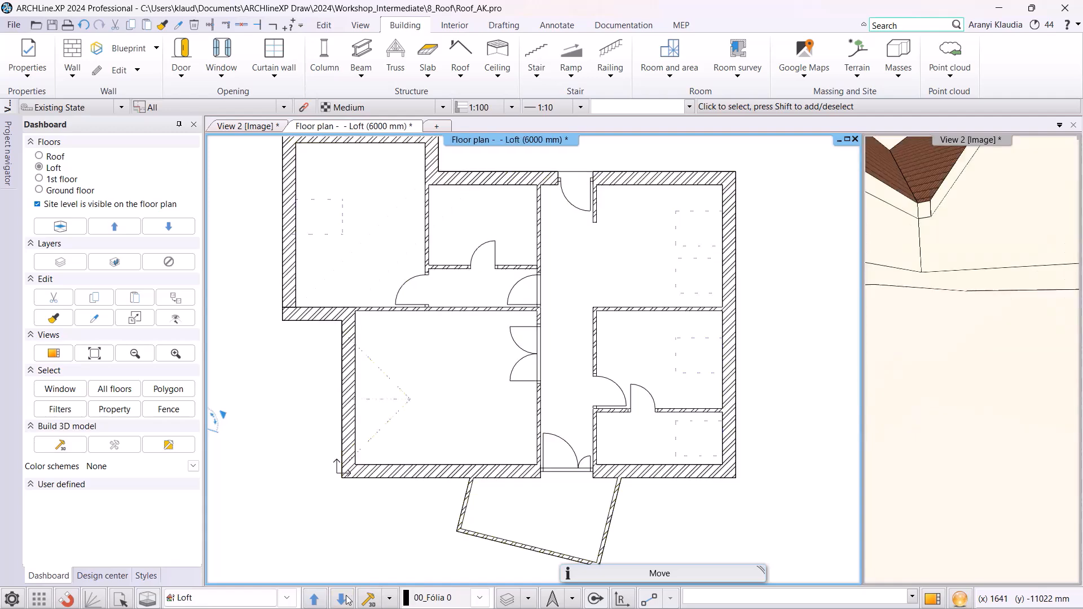
{"action": "middle_click_drag", "start_coordinate": [931, 219], "coordinate": [894, 310]}
{"action": "left_click", "coordinate": [376, 193]}
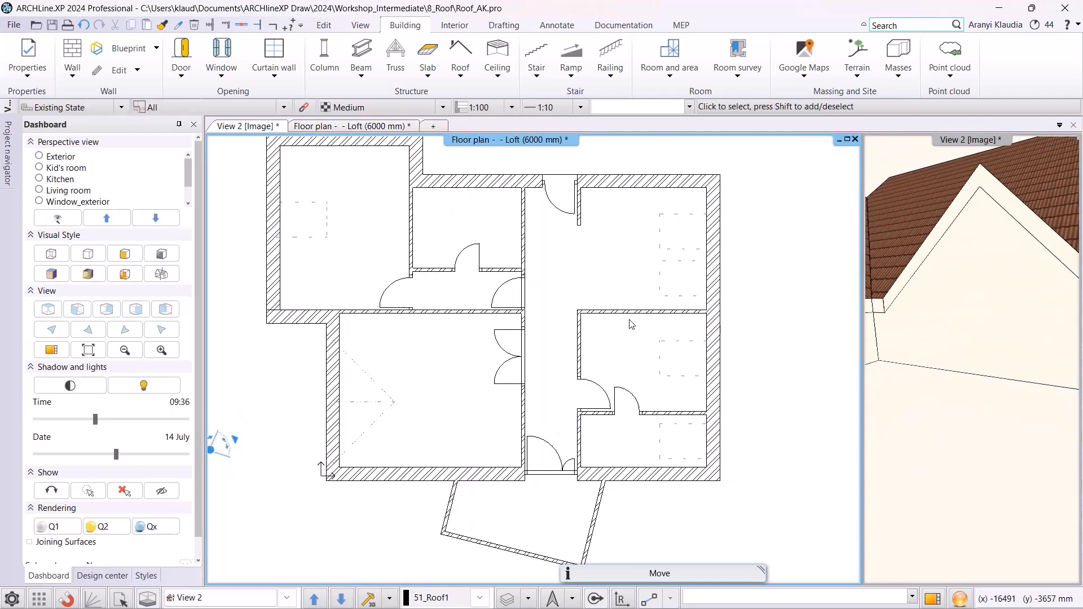
Start embedding a curtain wall in the gable wall's inner side, placing and keeping its wall layout beside the house plan.
{"action": "left_click", "coordinate": [277, 80]}
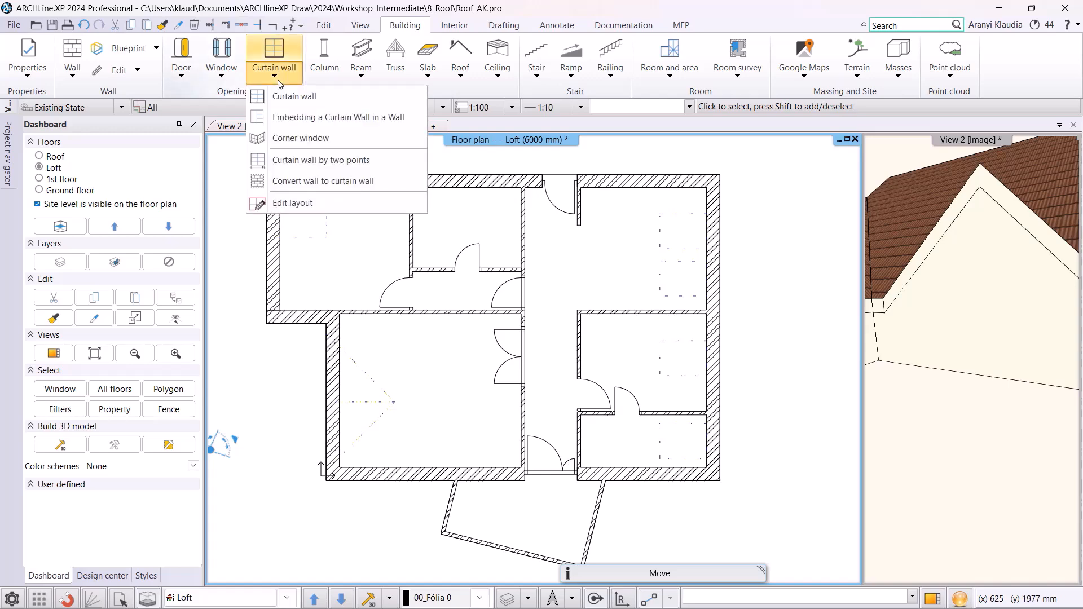
{"action": "left_click", "coordinate": [306, 126]}
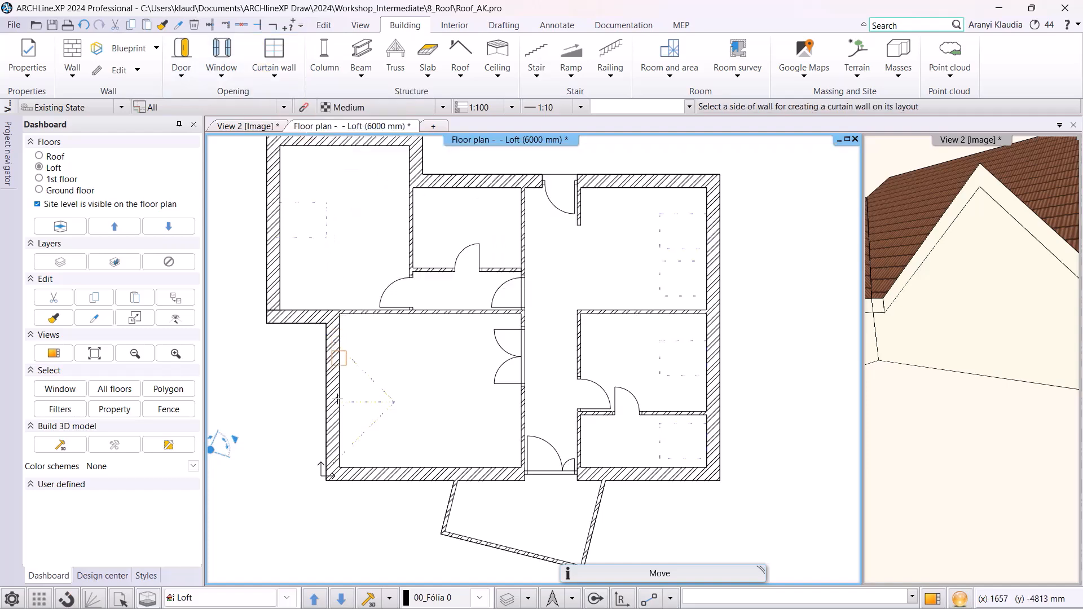
{"action": "scroll", "coordinate": [401, 296], "scroll_direction": "up", "scroll_amount": 2}
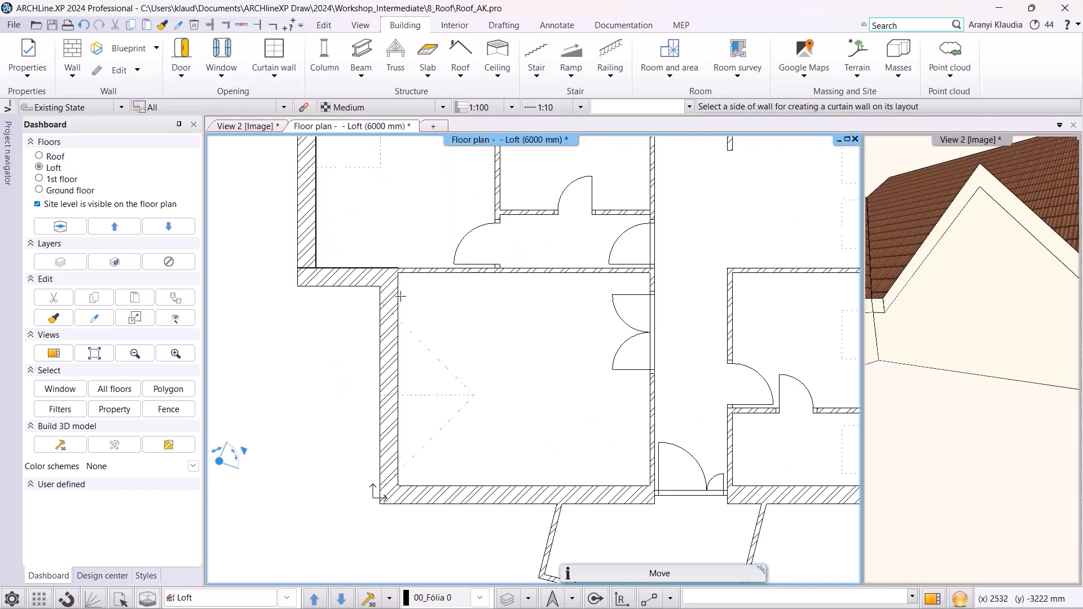
{"action": "left_click", "coordinate": [404, 360]}
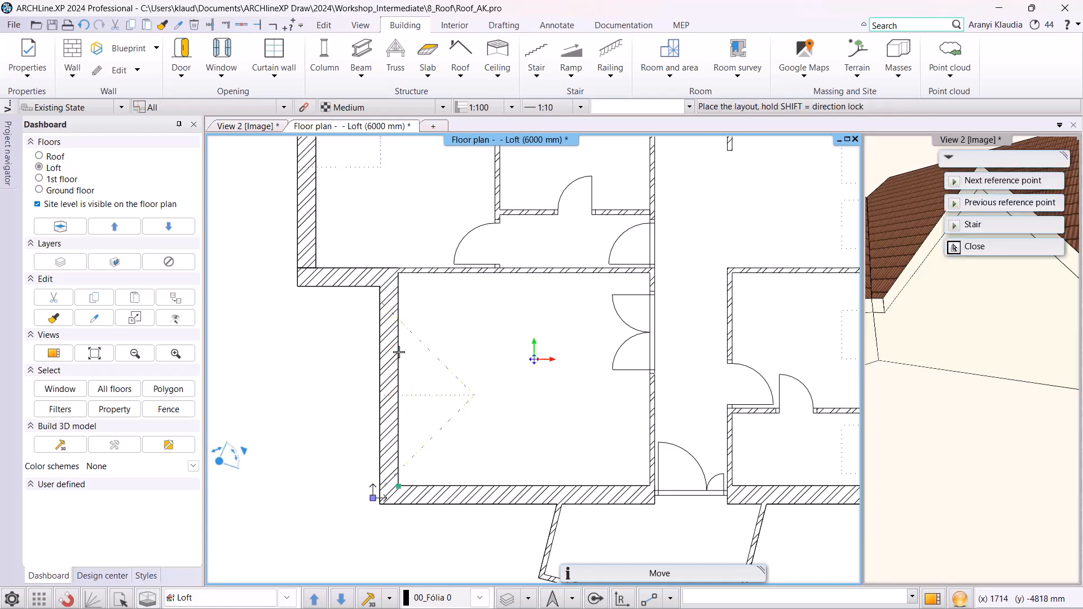
{"action": "scroll", "coordinate": [534, 360], "scroll_direction": "down", "scroll_amount": 3}
{"action": "middle_click_drag", "start_coordinate": [276, 474], "coordinate": [319, 474]}
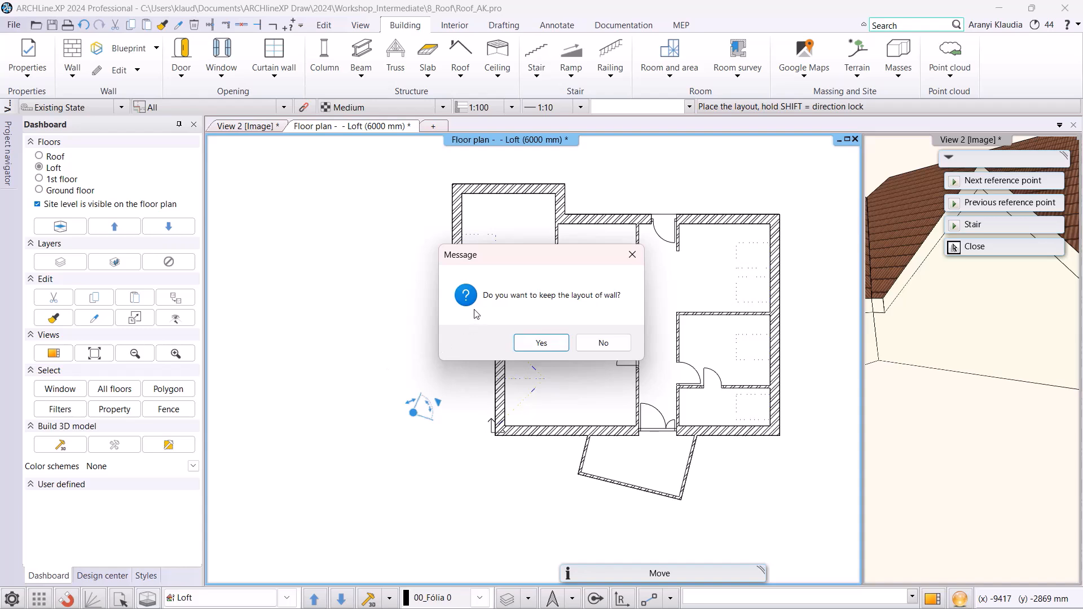
{"action": "left_click", "coordinate": [542, 344]}
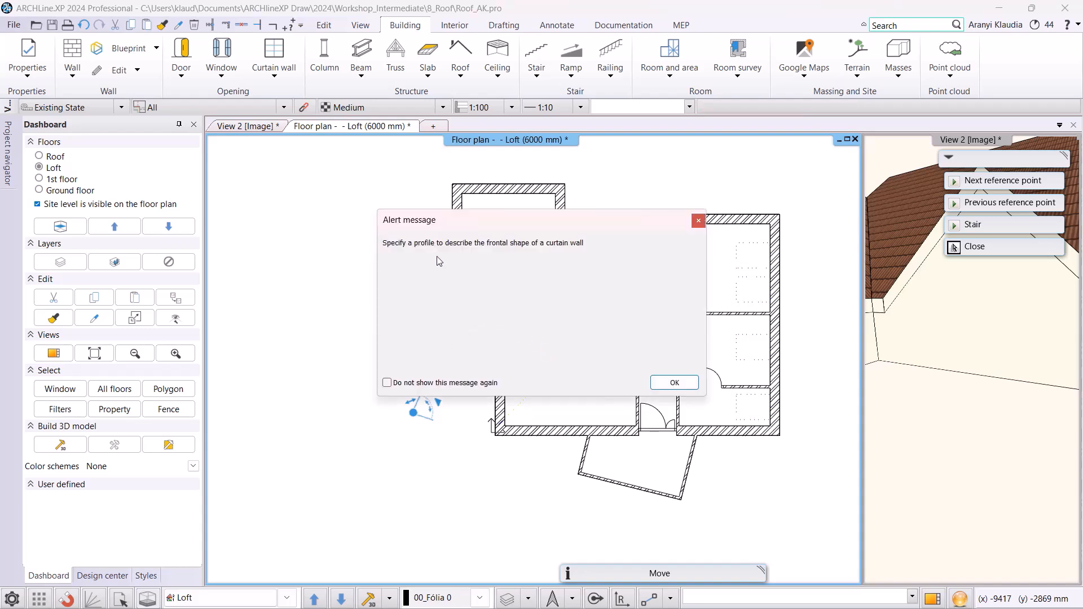
{"action": "left_click", "coordinate": [674, 383]}
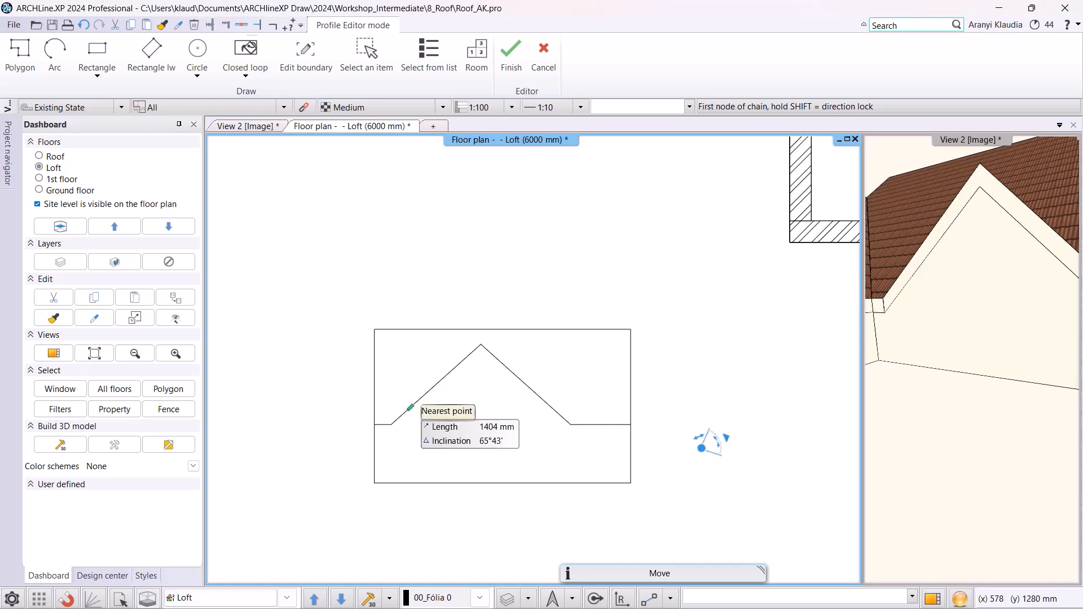
Draw the curtain wall profile along the layout's two gable slopes and straight down to the base, about 3150 mm wide, accepting the default properties.
{"action": "left_click", "coordinate": [391, 424]}
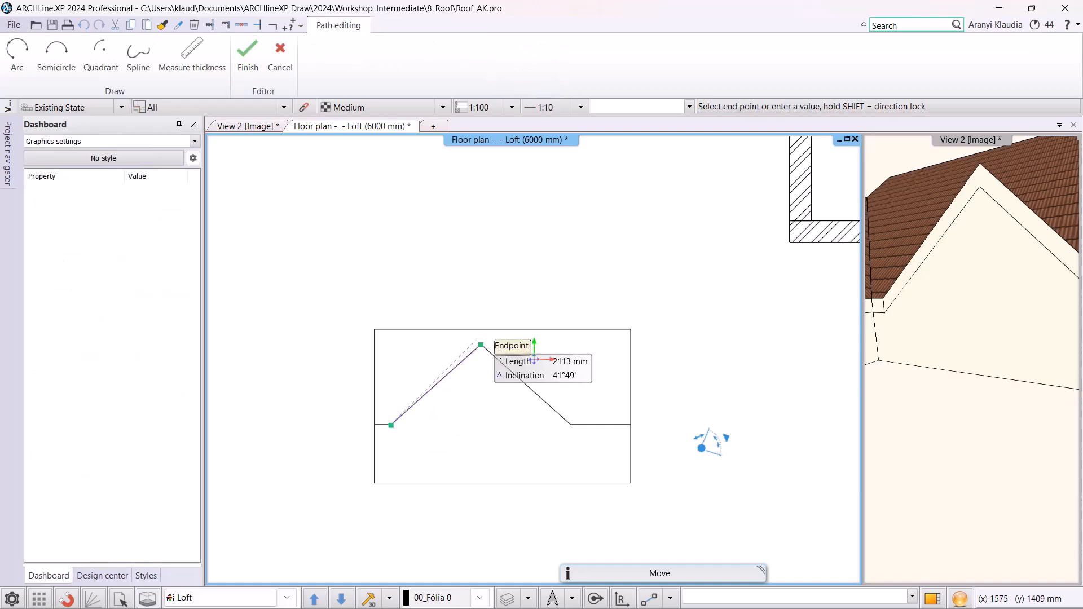
{"action": "left_click", "coordinate": [480, 345]}
{"action": "left_click", "coordinate": [570, 424]}
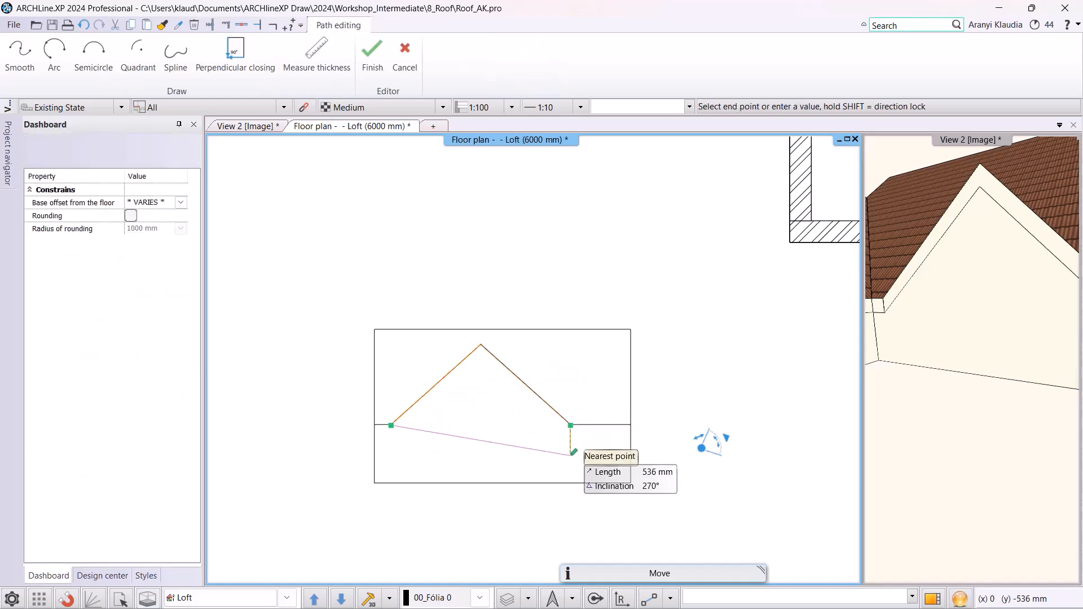
{"action": "left_click", "coordinate": [570, 484]}
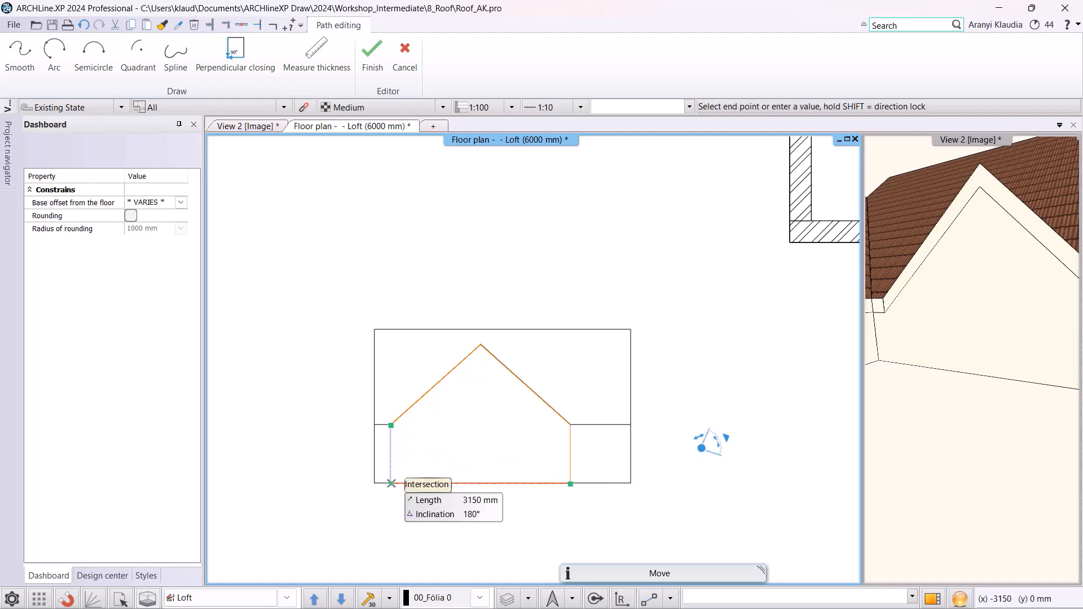
{"action": "left_click", "coordinate": [391, 484]}
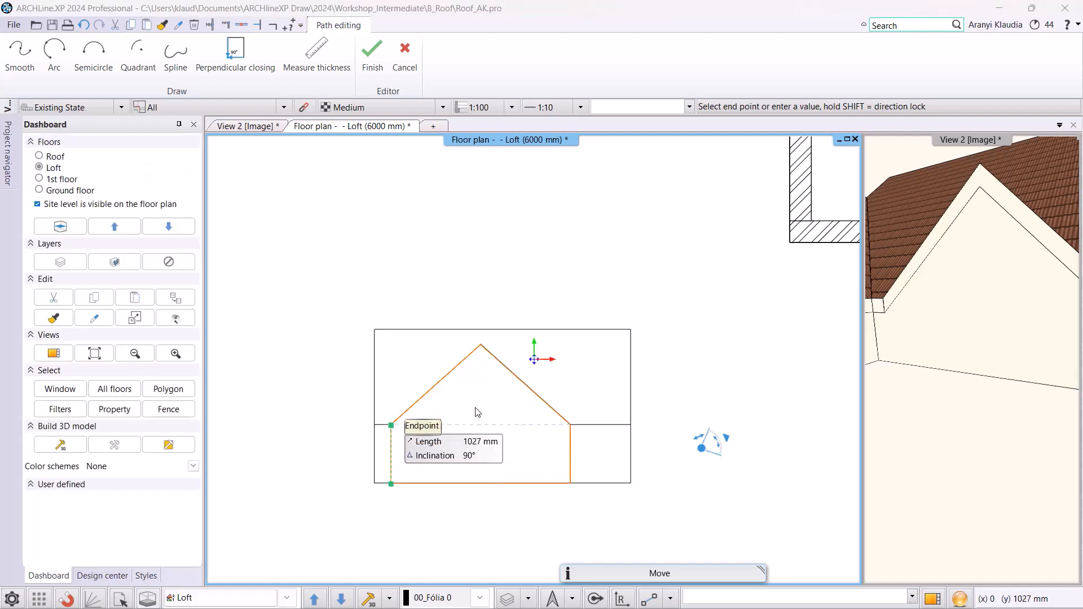
{"action": "left_click", "coordinate": [481, 414]}
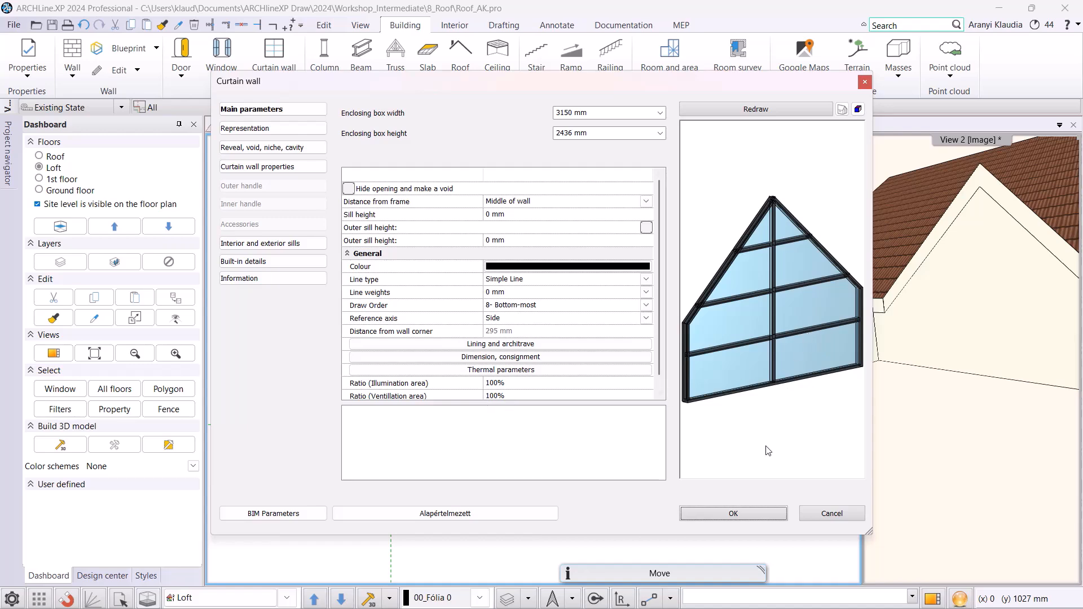
{"action": "left_click", "coordinate": [732, 514]}
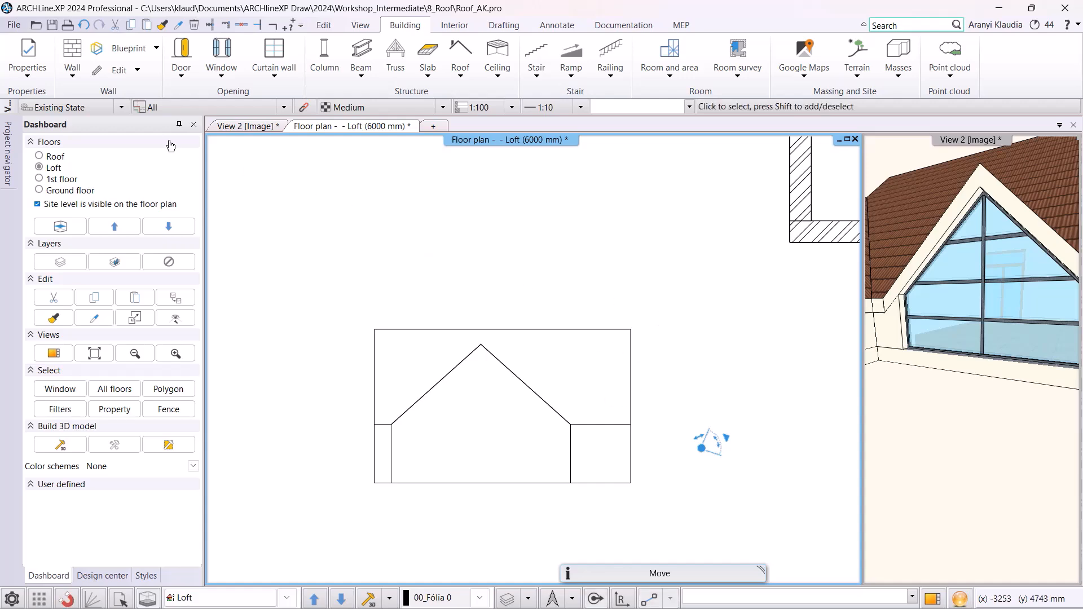
Convert the three outer walls of the projecting bay to curtain walls in the 3D view.
{"action": "left_click", "coordinate": [242, 126]}
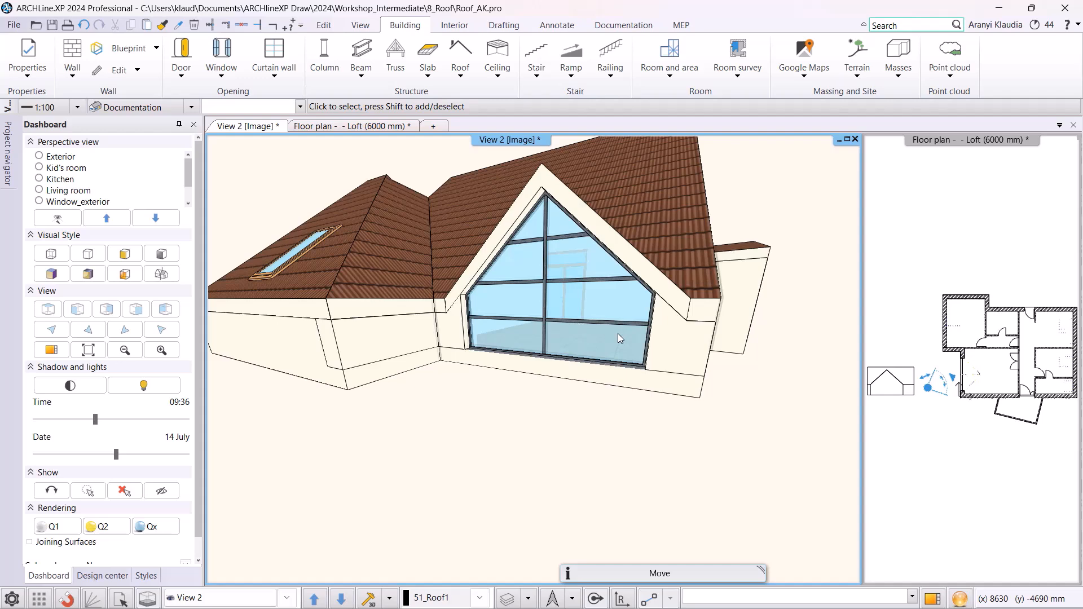
{"action": "mouse_move", "coordinate": [686, 341]}
{"action": "middle_mouse_down"}
{"action": "mouse_move", "coordinate": [671, 340]}
{"action": "mouse_move", "coordinate": [627, 274]}
{"action": "mouse_move", "coordinate": [576, 348]}
{"action": "middle_mouse_up"}
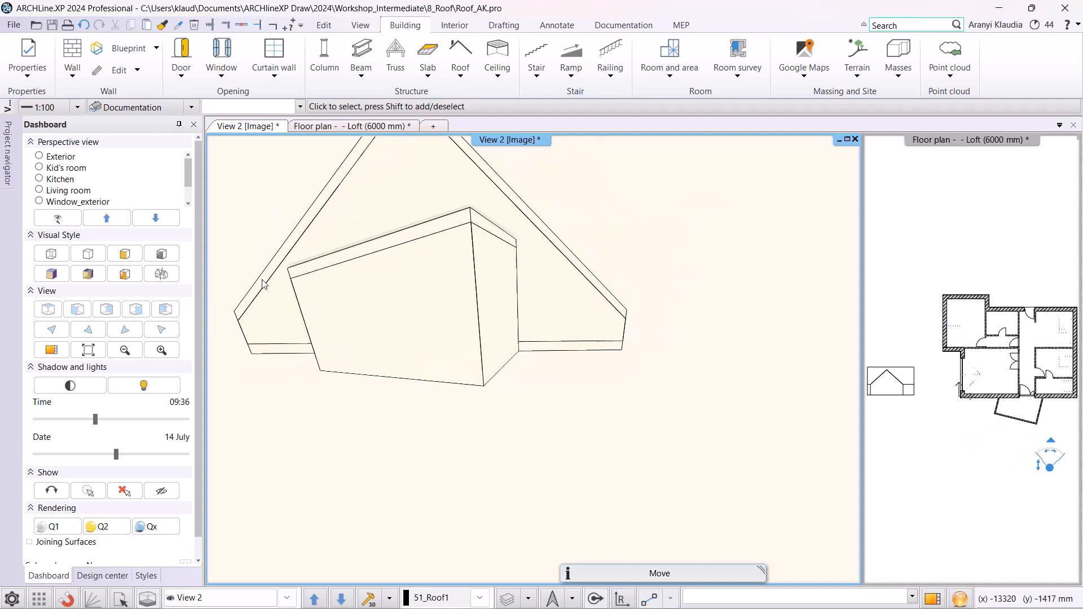
{"action": "mouse_move", "coordinate": [527, 307]}
{"action": "middle_mouse_down"}
{"action": "mouse_move", "coordinate": [473, 326]}
{"action": "mouse_move", "coordinate": [501, 314]}
{"action": "mouse_move", "coordinate": [519, 374]}
{"action": "mouse_move", "coordinate": [536, 337]}
{"action": "middle_mouse_up"}
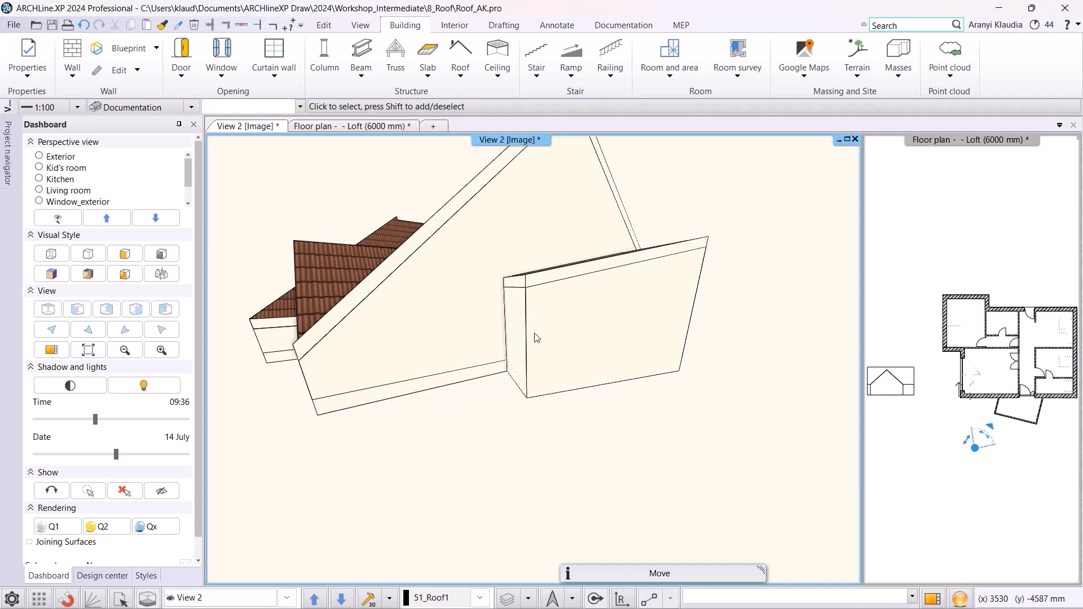
{"action": "left_click", "coordinate": [278, 82]}
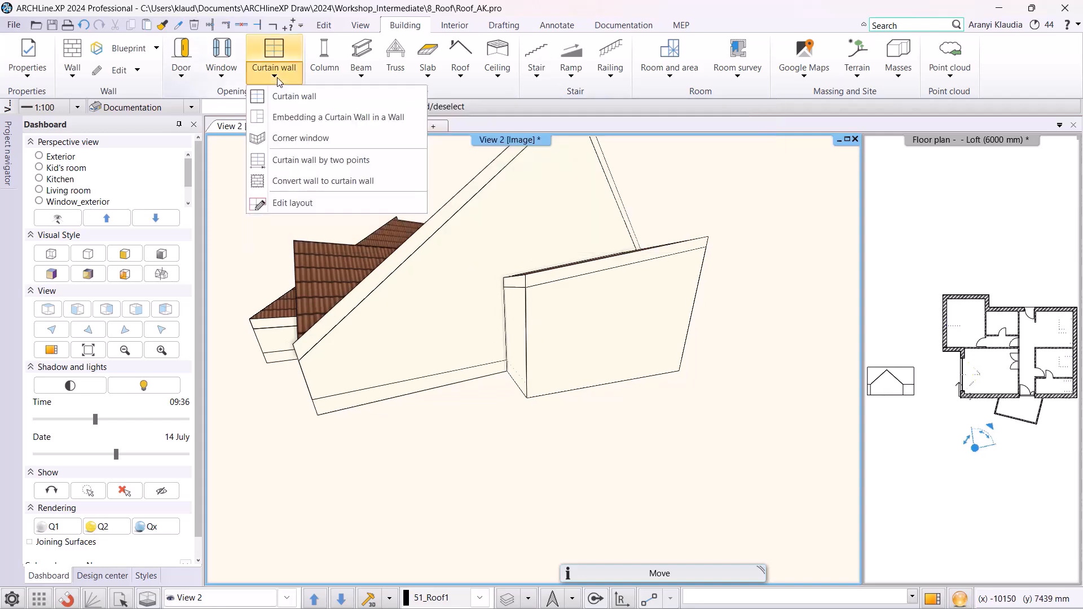
{"action": "left_click", "coordinate": [342, 186]}
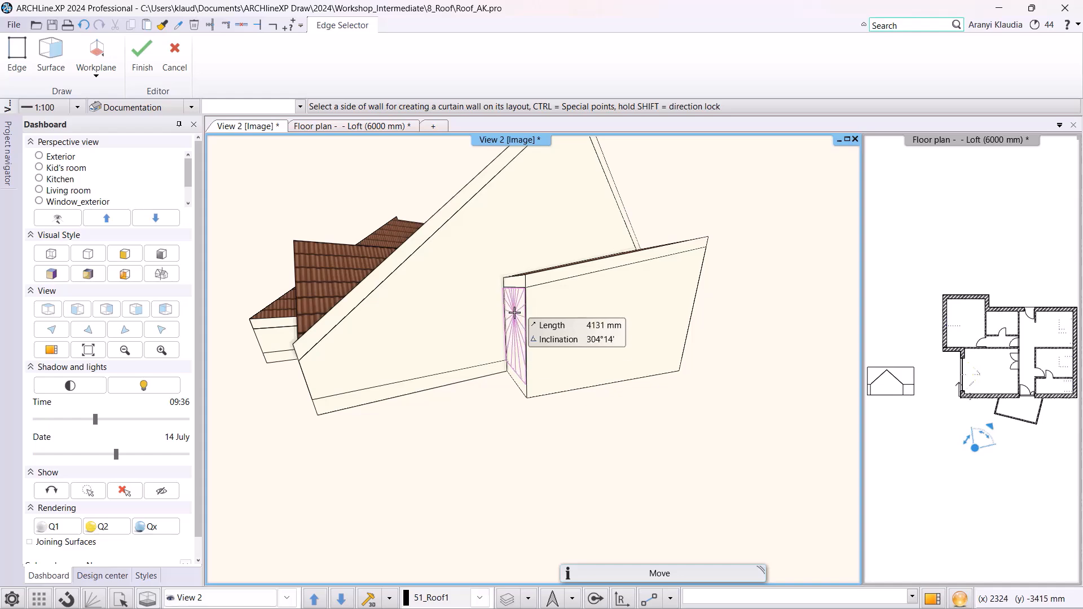
{"action": "left_click", "coordinate": [514, 320]}
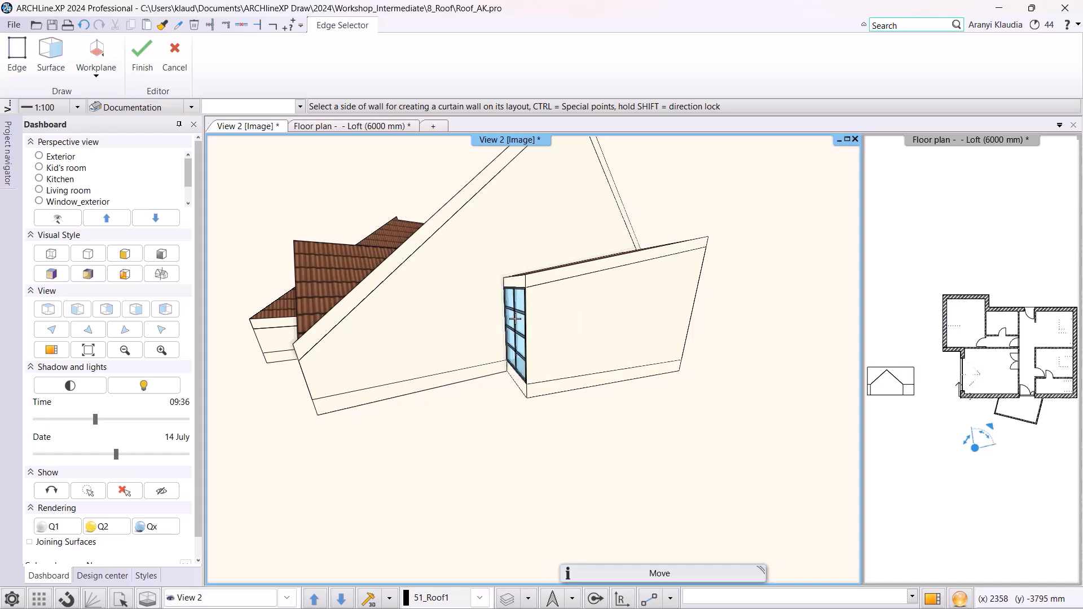
{"action": "left_click", "coordinate": [603, 318]}
{"action": "left_click_drag", "start_coordinate": [598, 334], "coordinate": [526, 332]}
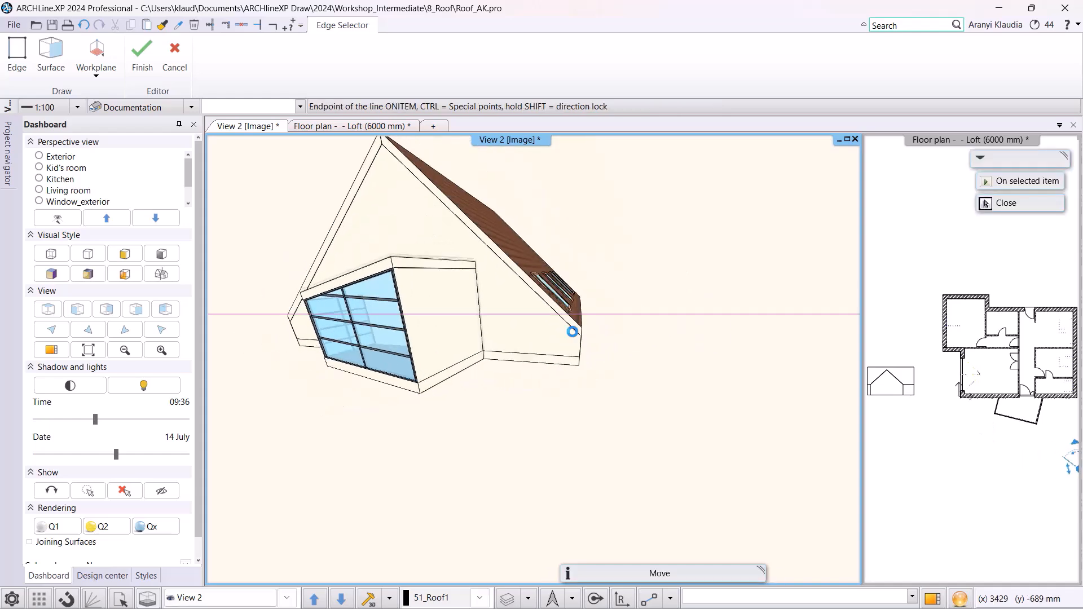
{"action": "left_click", "coordinate": [460, 327]}
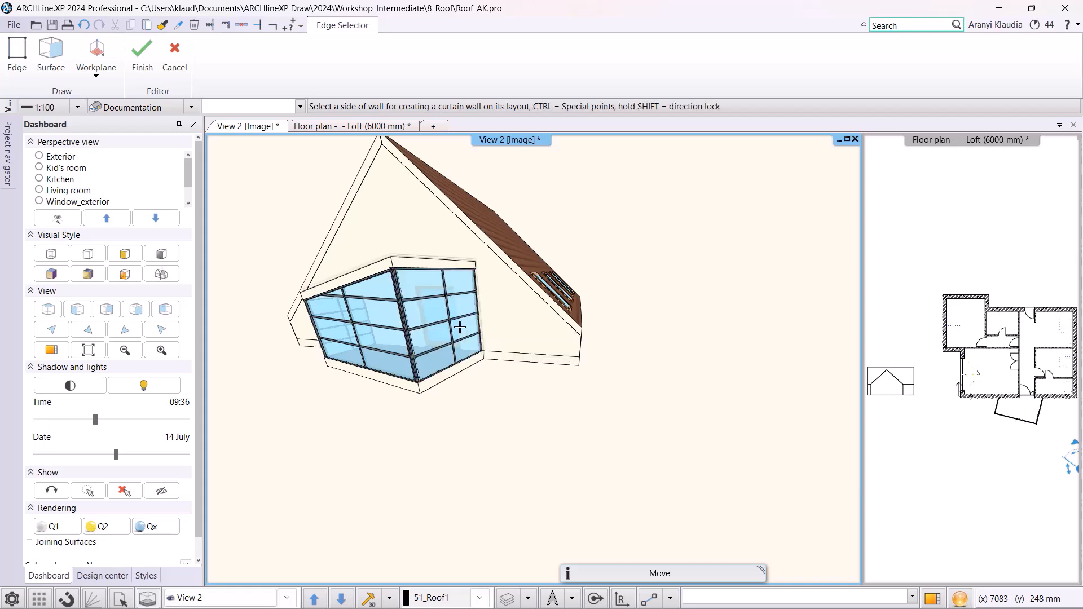
{"action": "key", "text": "Escape"}
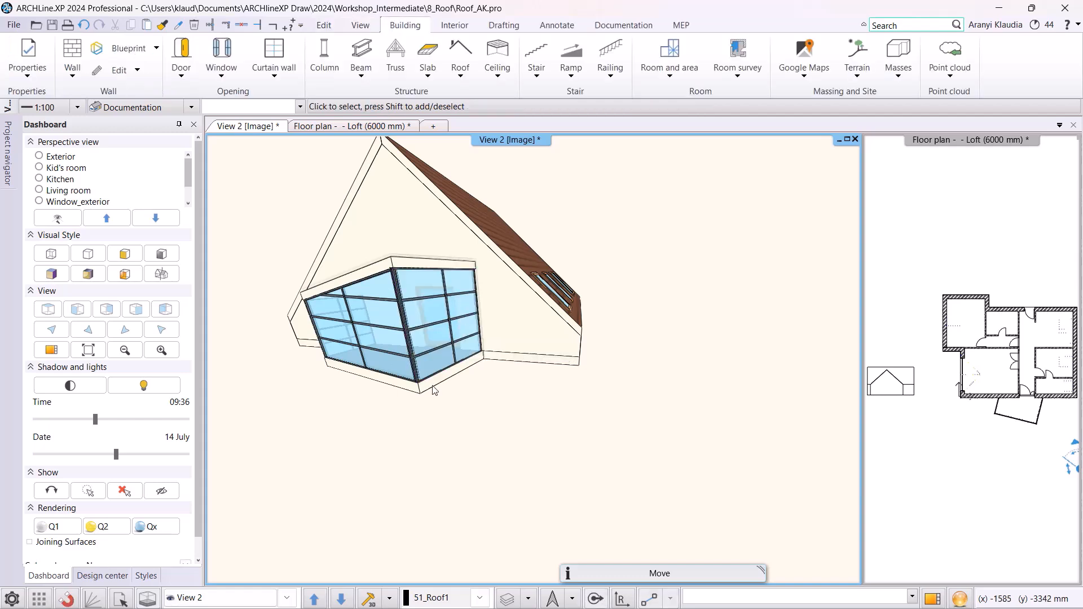
Divide the bay's narrow left side curtain wall into 1 glass panel horizontally and 1 vertically, and accept the properties.
{"action": "left_click_drag", "start_coordinate": [399, 379], "coordinate": [477, 418]}
{"action": "left_click", "coordinate": [519, 330]}
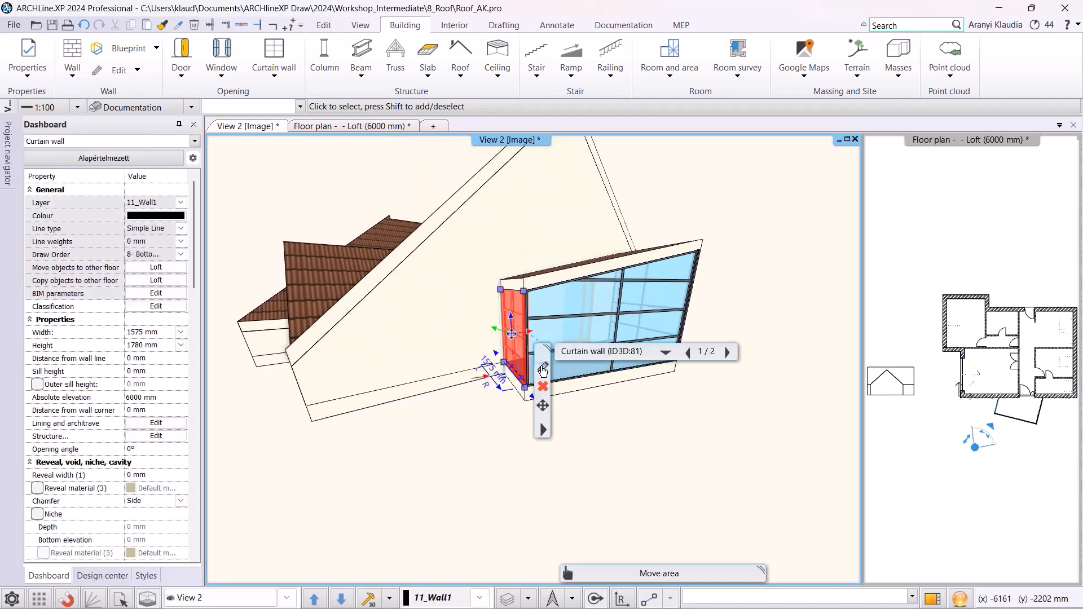
{"action": "left_click", "coordinate": [544, 374]}
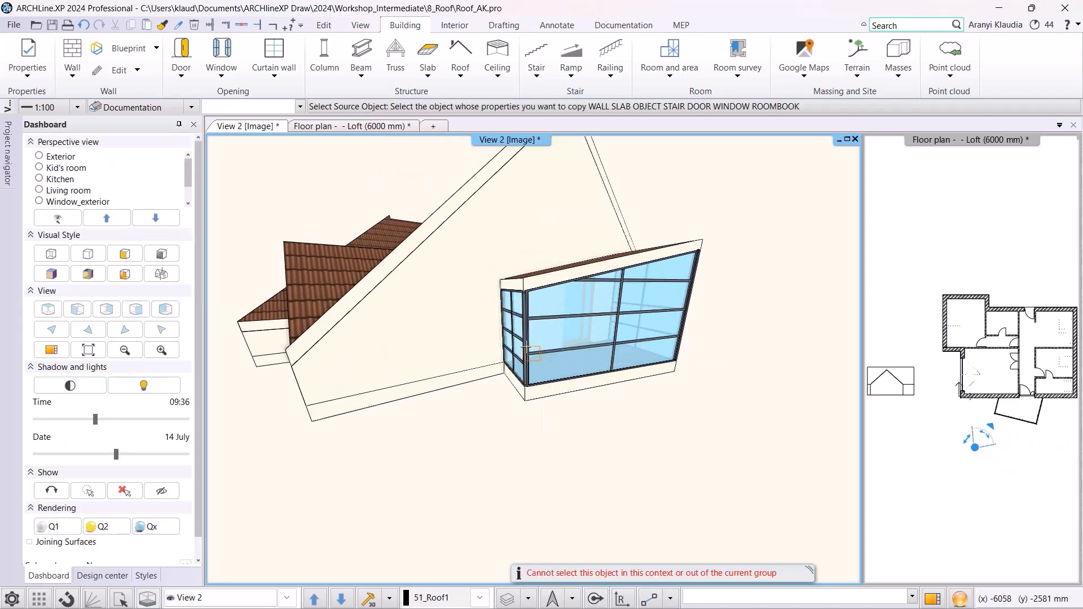
{"action": "left_click", "coordinate": [519, 339]}
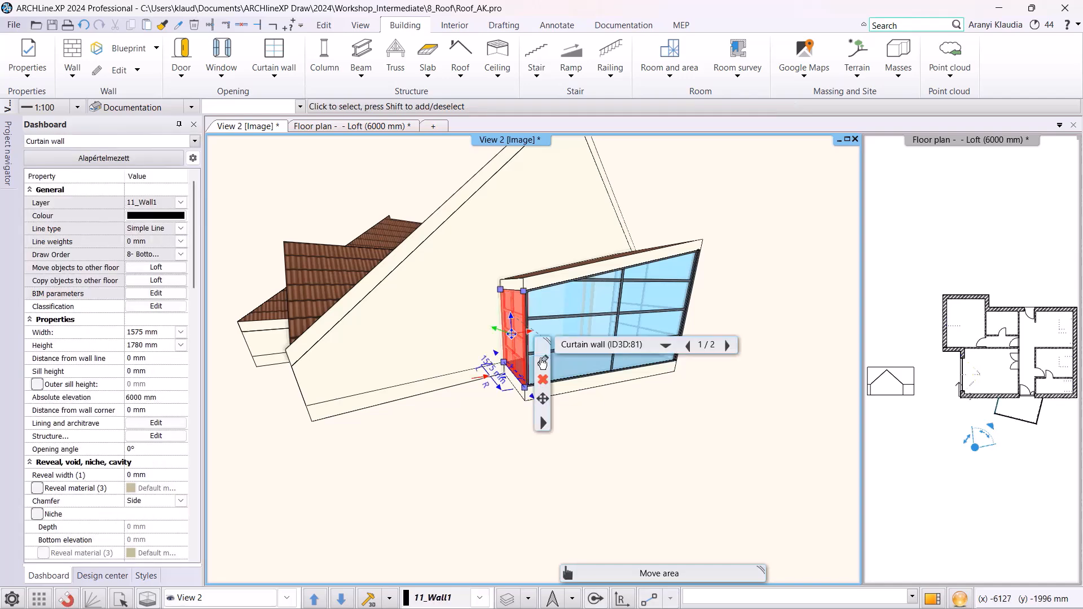
{"action": "left_click", "coordinate": [544, 361]}
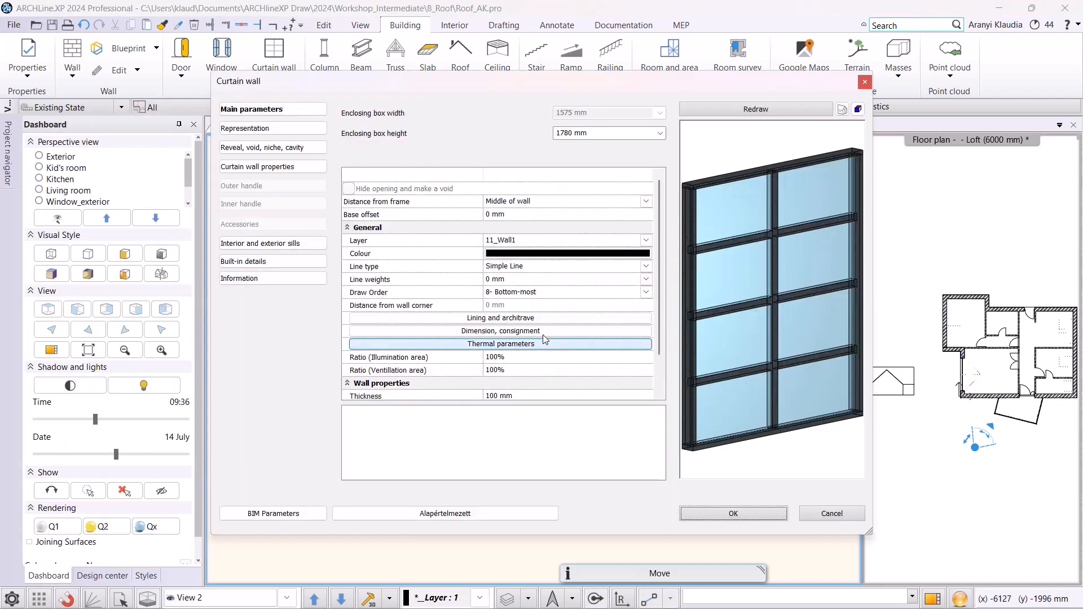
{"action": "left_click", "coordinate": [274, 169]}
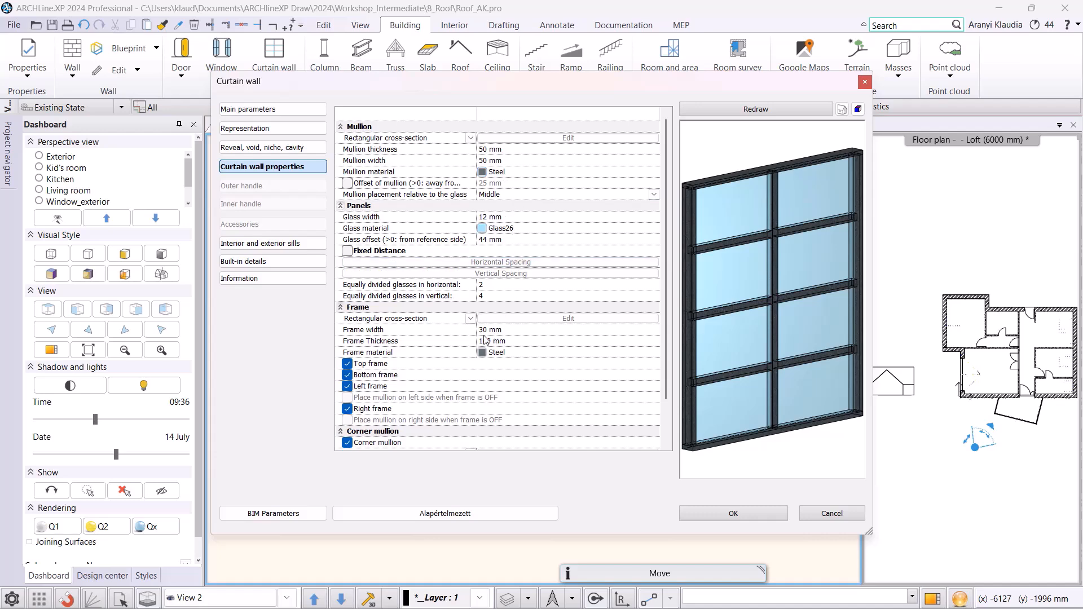
{"action": "left_click", "coordinate": [496, 285]}
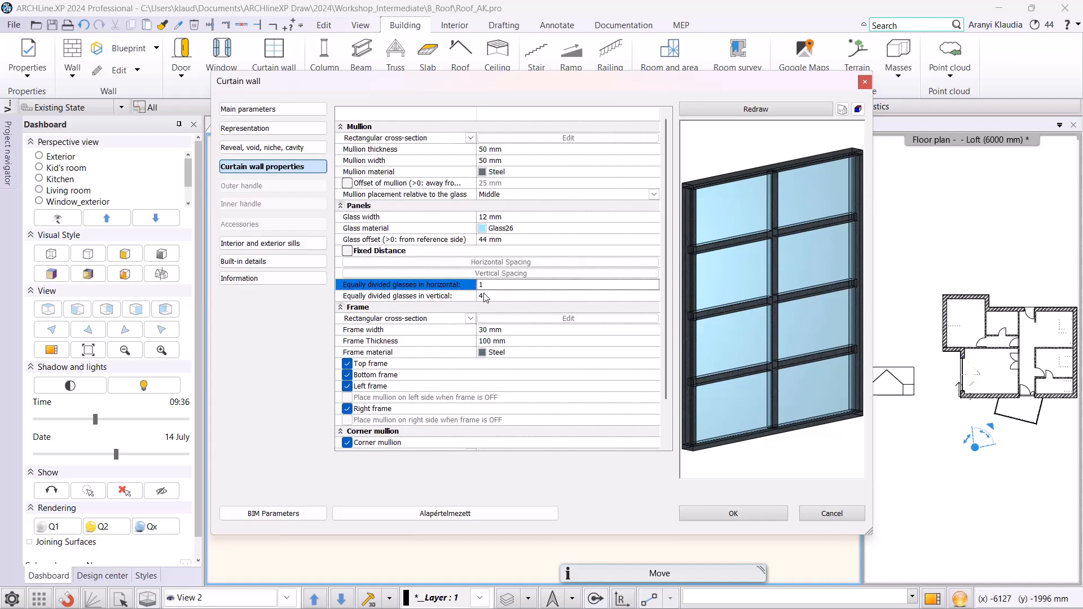
{"action": "type", "text": "1"}
{"action": "left_click", "coordinate": [490, 296]}
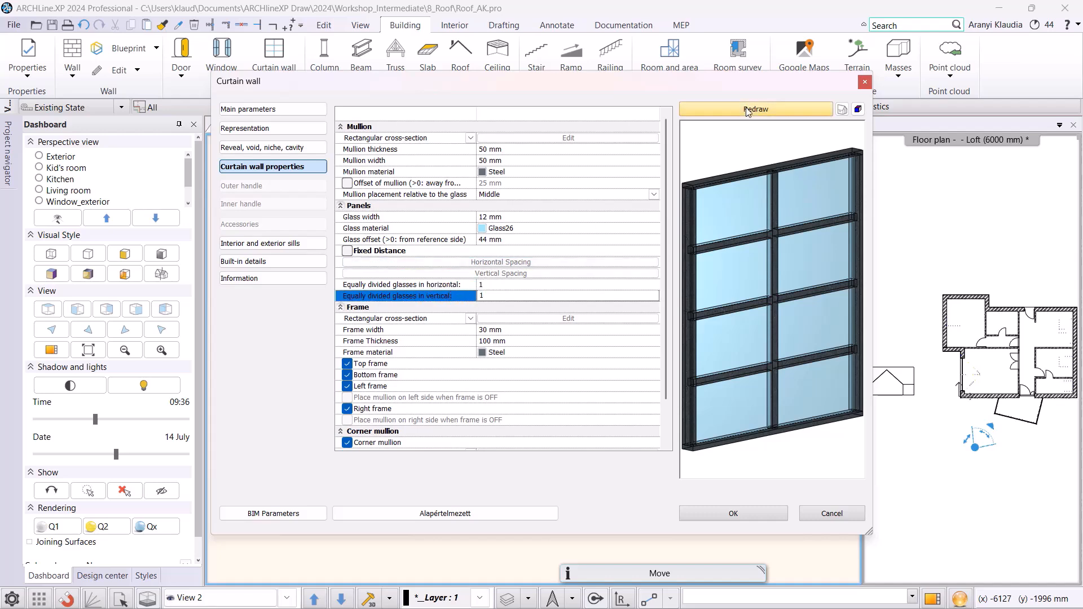
{"action": "left_click", "coordinate": [748, 111]}
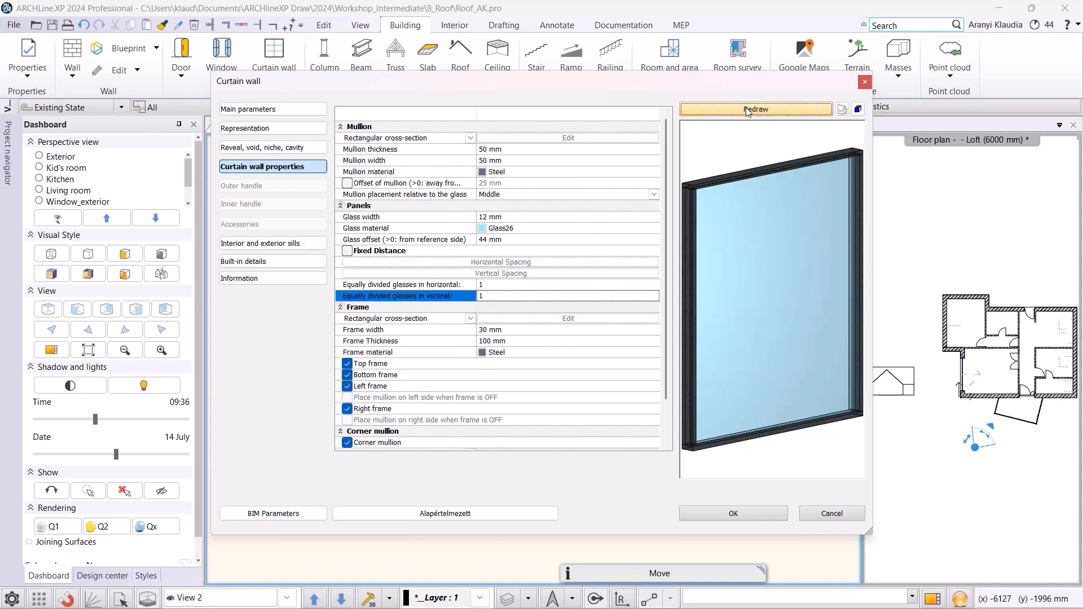
{"action": "left_click", "coordinate": [760, 513]}
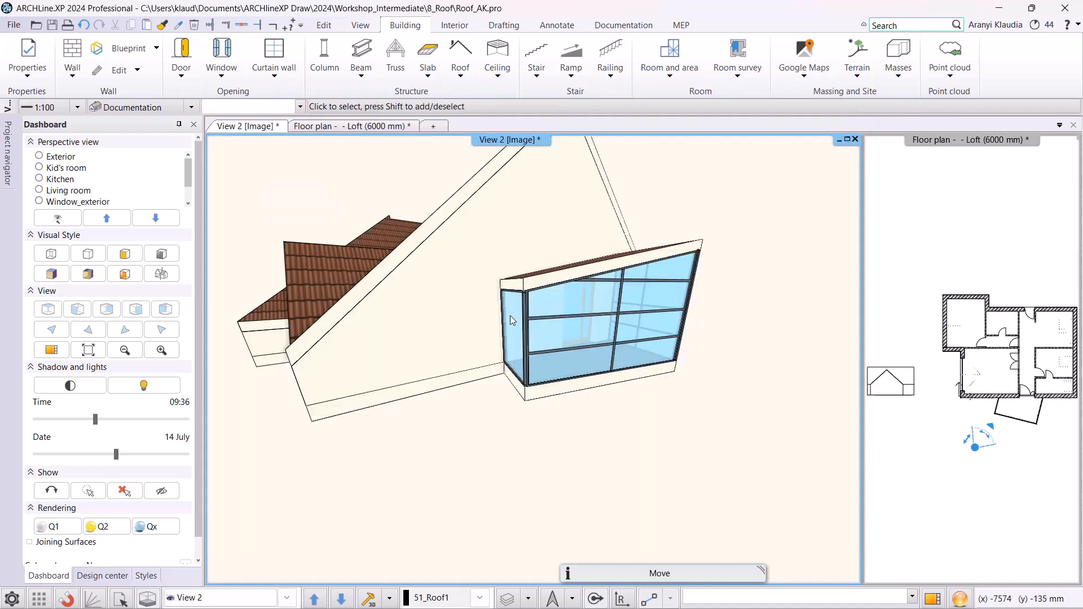
Set the bay's wide front curtain wall to 1 equally divided glass panel vertically, refresh the preview and accept the properties.
{"action": "left_click", "coordinate": [627, 307]}
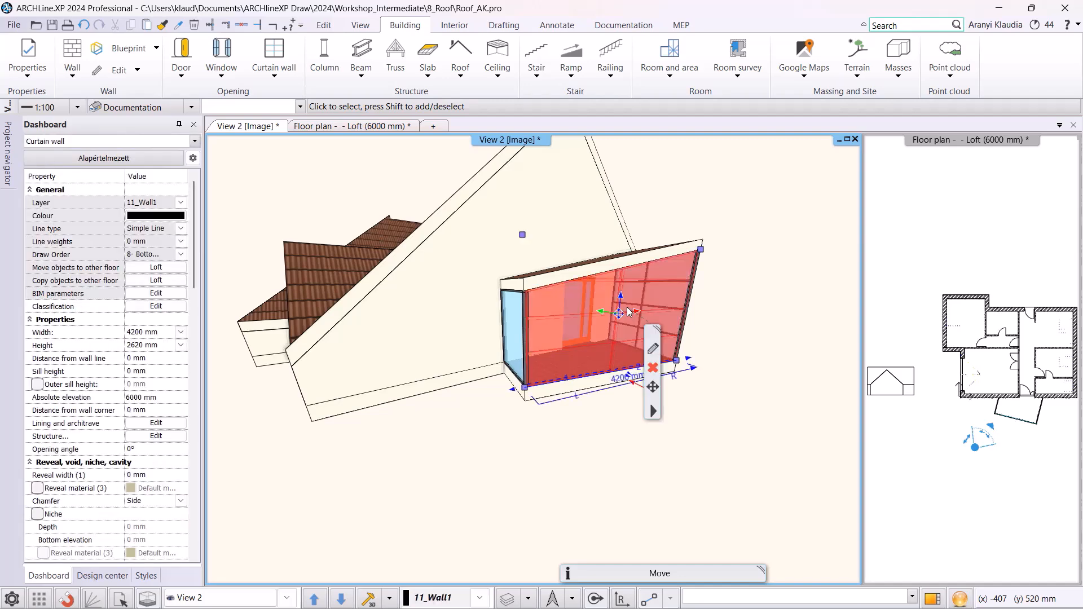
{"action": "left_click", "coordinate": [651, 358]}
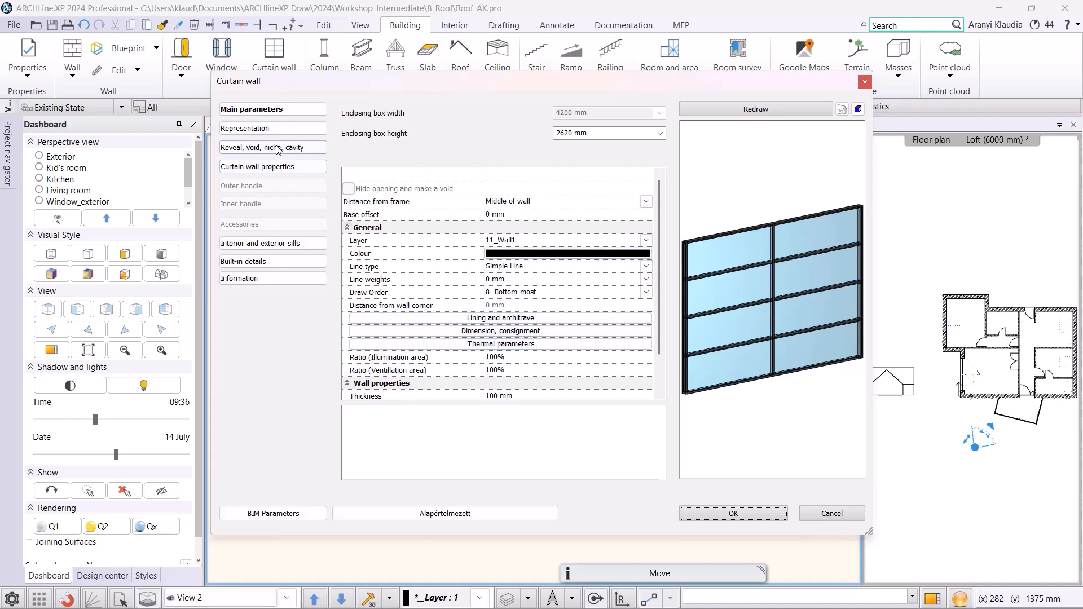
{"action": "left_click", "coordinate": [267, 168]}
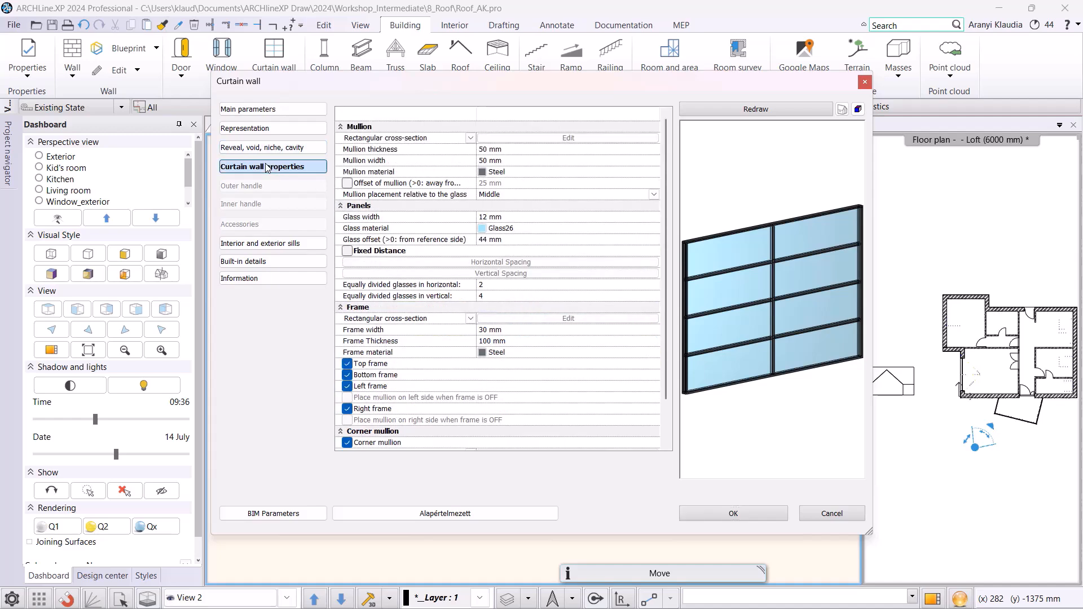
{"action": "left_click", "coordinate": [494, 287]}
{"action": "left_click", "coordinate": [493, 297]}
{"action": "type", "text": "1"}
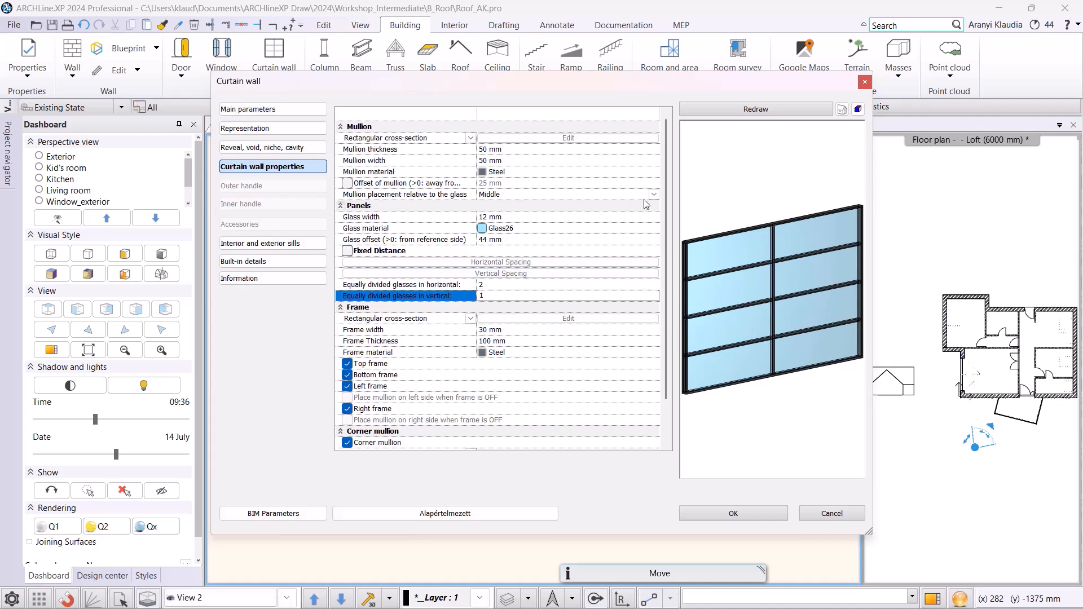
{"action": "left_click", "coordinate": [756, 112]}
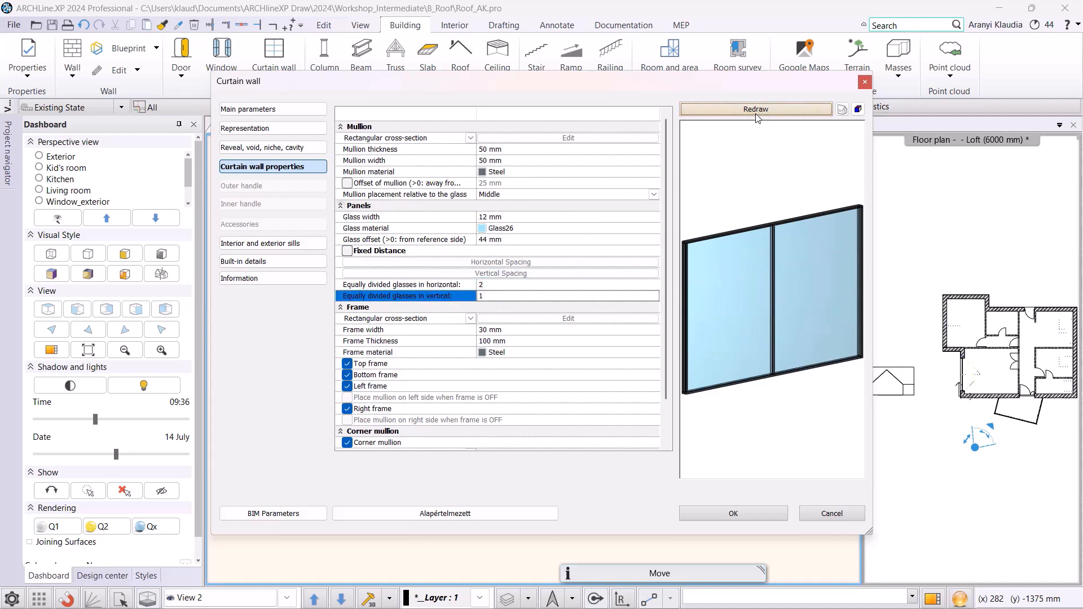
{"action": "left_click", "coordinate": [742, 513]}
Start editing the layout of the bay's right side curtain wall from the Loft floor plan, placing the layout beside the house plan.
{"action": "middle_click_drag", "start_coordinate": [703, 331], "coordinate": [561, 346]}
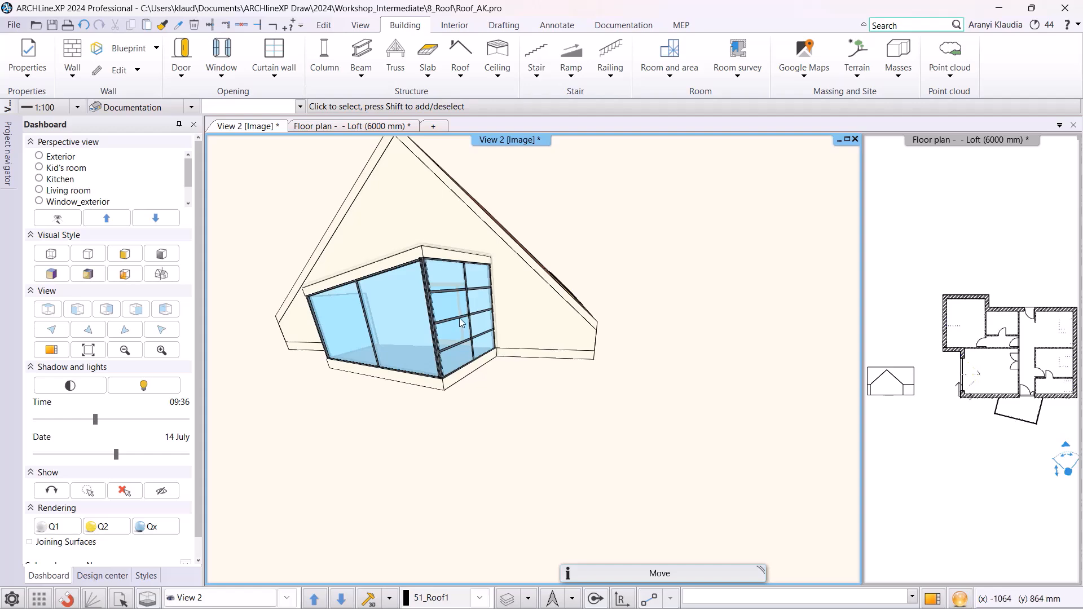
{"action": "left_click", "coordinate": [334, 127]}
{"action": "scroll", "coordinate": [677, 417], "scroll_direction": "up", "scroll_amount": 3}
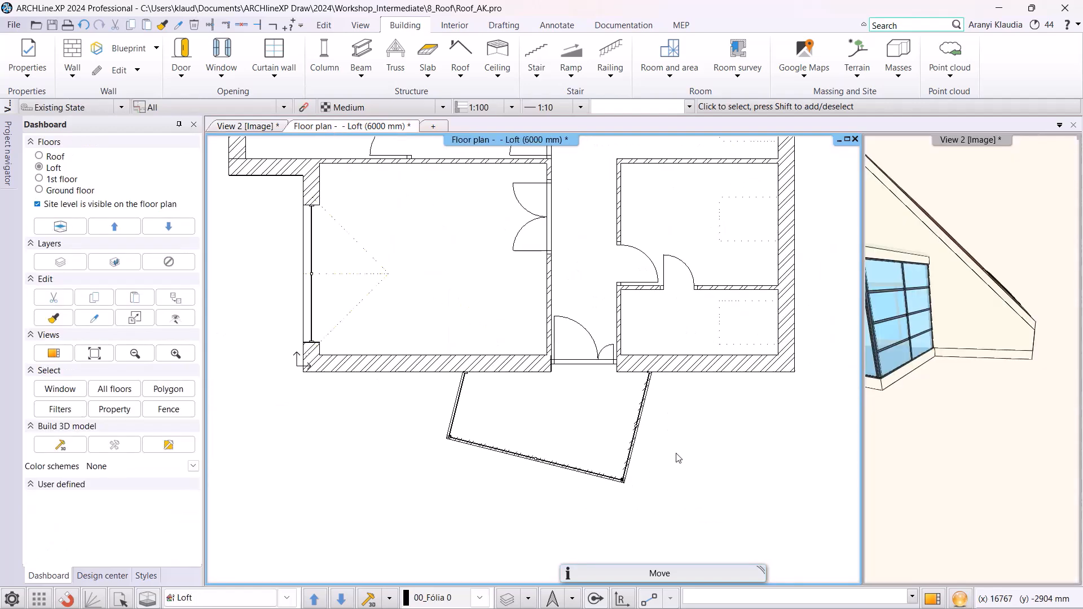
{"action": "left_click", "coordinate": [587, 367]}
{"action": "right_click", "coordinate": [587, 366]}
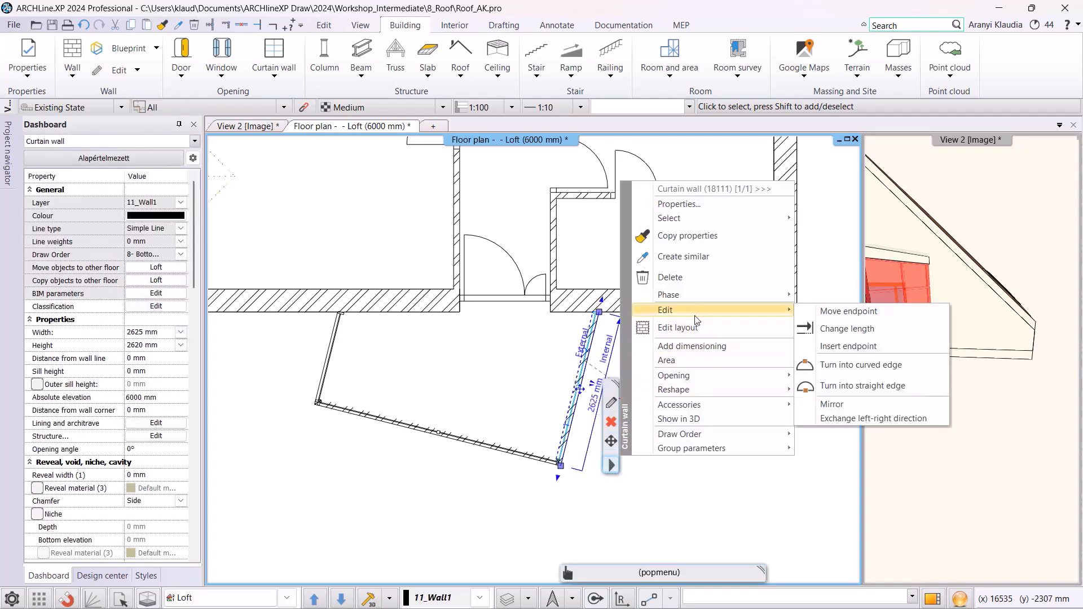
{"action": "left_click", "coordinate": [700, 329]}
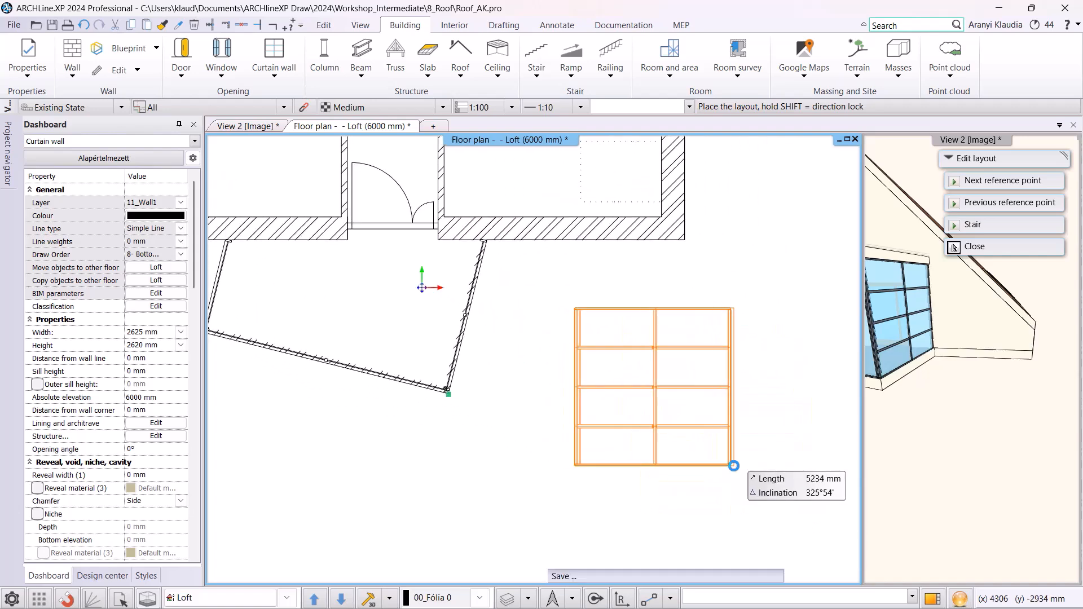
{"action": "left_click", "coordinate": [734, 466]}
Move the layout's uppermost horizontal mullion down about 280 mm, and place a copy of it in the panels above.
{"action": "scroll", "coordinate": [653, 350], "scroll_direction": "up", "scroll_amount": 1}
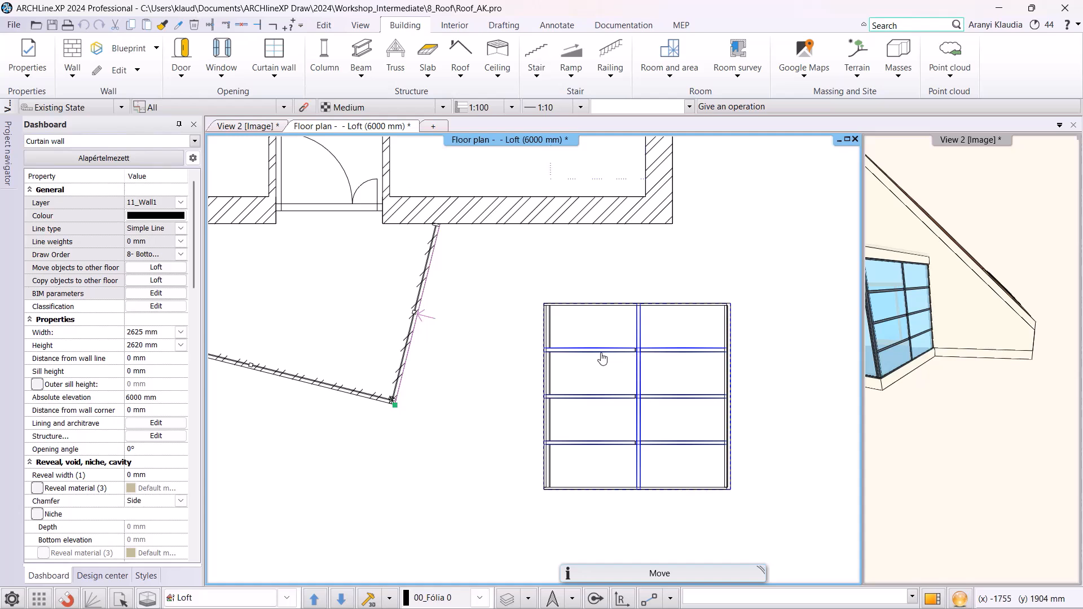
{"action": "right_click", "coordinate": [601, 354]}
{"action": "left_click", "coordinate": [627, 364]}
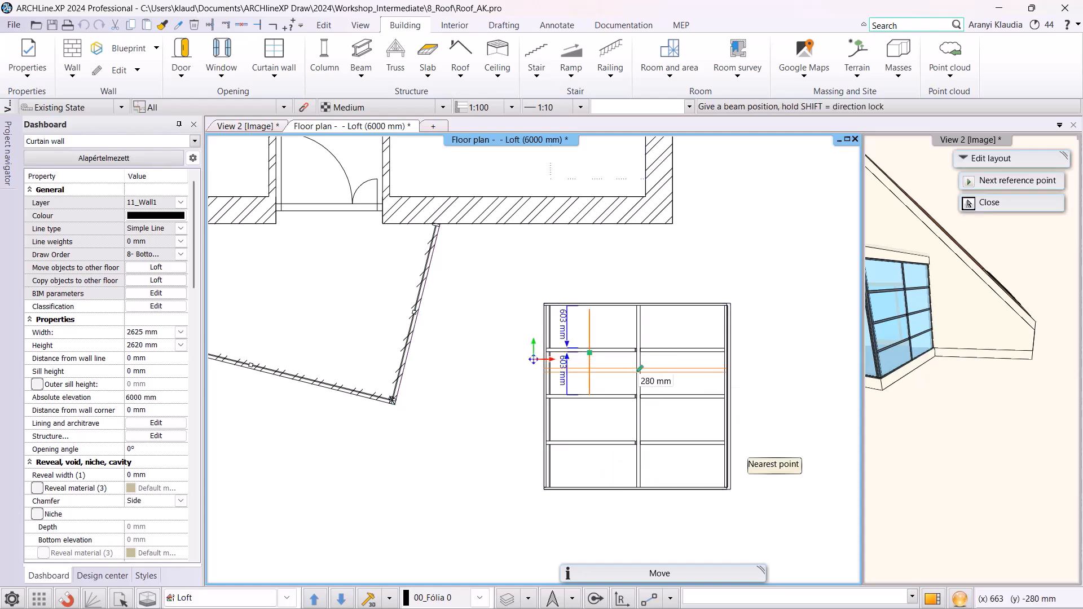
{"action": "left_click", "coordinate": [617, 374]}
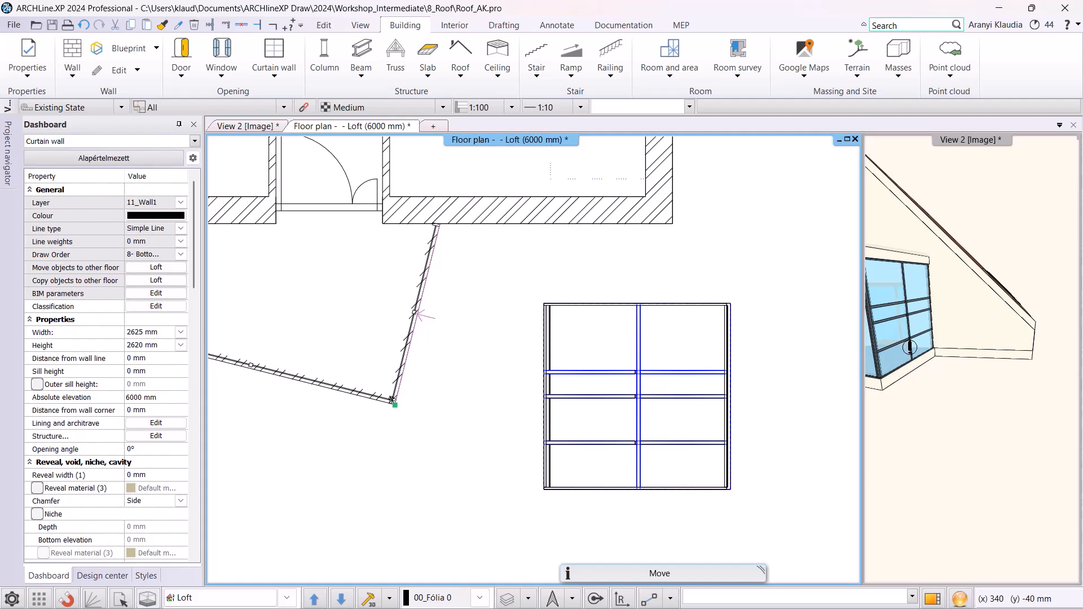
{"action": "right_click", "coordinate": [628, 380]}
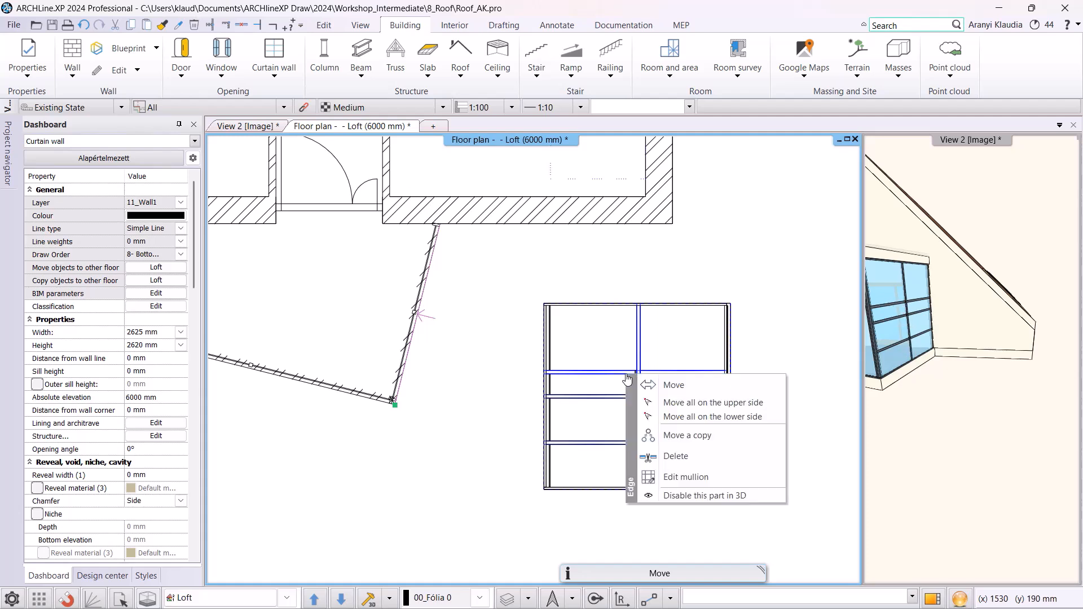
{"action": "left_click", "coordinate": [677, 434]}
{"action": "left_click", "coordinate": [687, 333]}
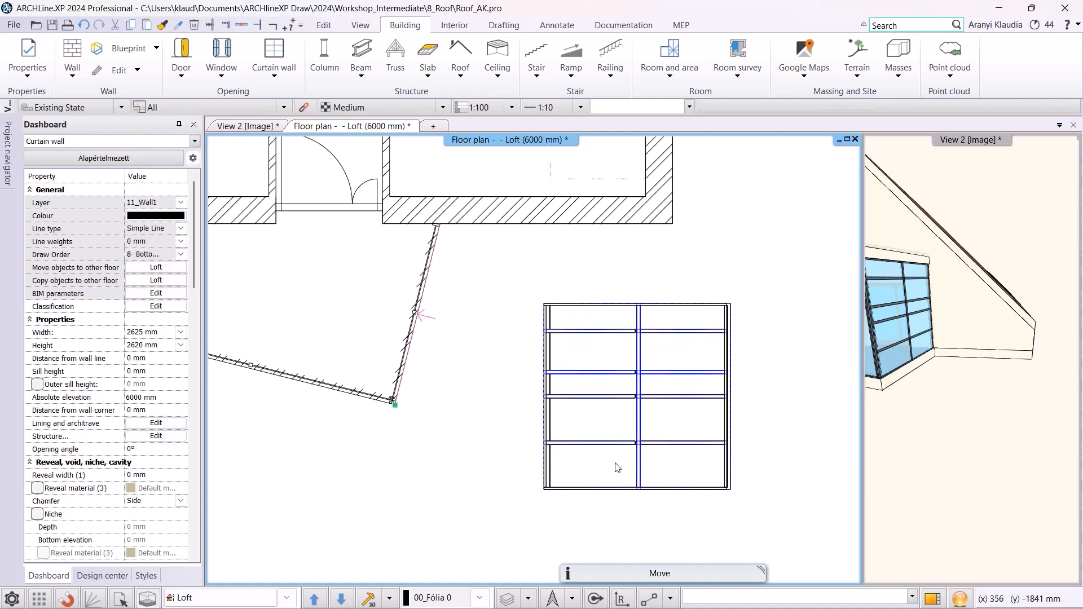
Delete all horizontal mullions and the vertical mullion from the right side curtain wall's layout, leaving one glass panel, and finish the layout editing.
{"action": "right_click", "coordinate": [627, 337]}
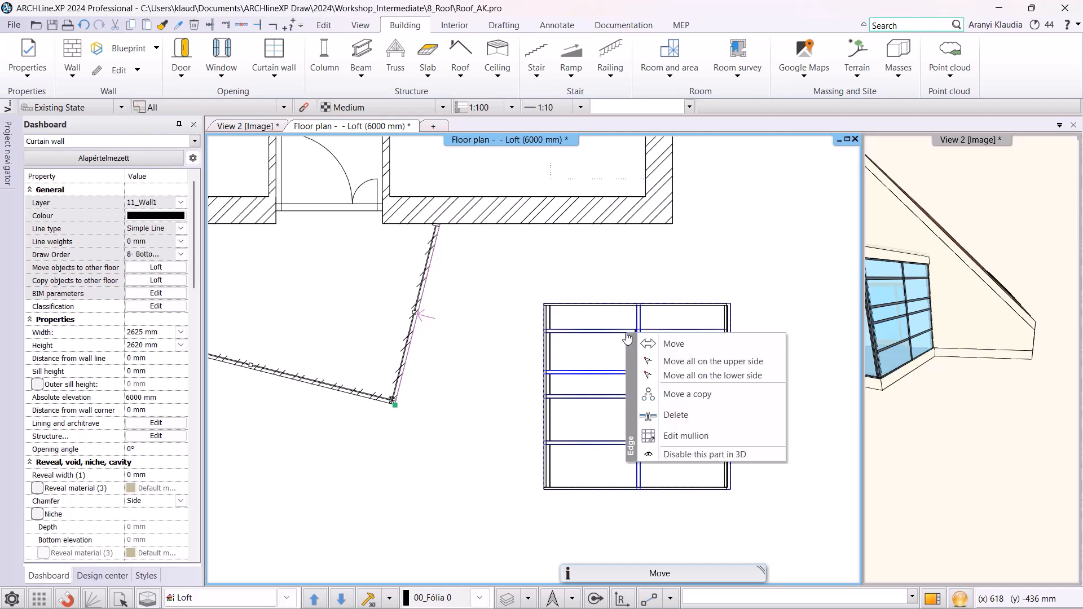
{"action": "left_click", "coordinate": [676, 414]}
{"action": "right_click", "coordinate": [630, 376]}
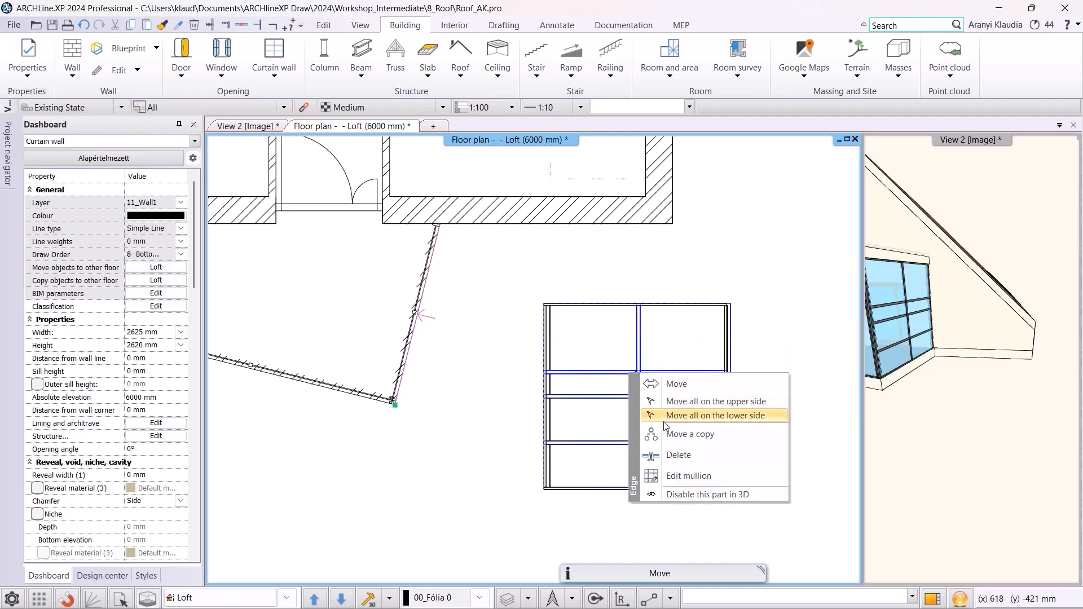
{"action": "left_click", "coordinate": [671, 454]}
{"action": "right_click", "coordinate": [627, 398]}
{"action": "left_click", "coordinate": [666, 480]}
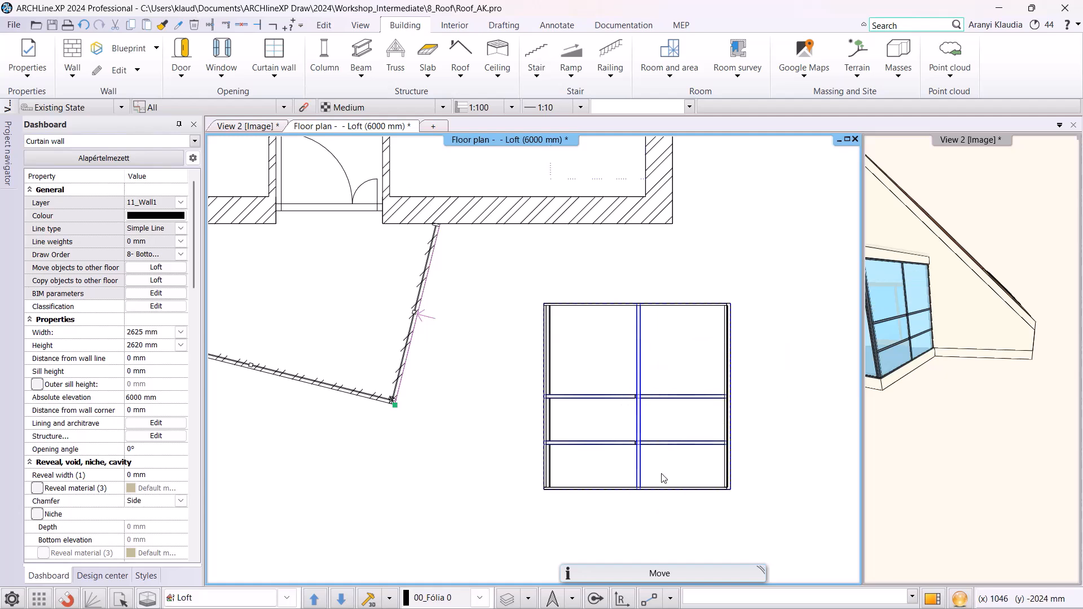
{"action": "right_click", "coordinate": [628, 444]}
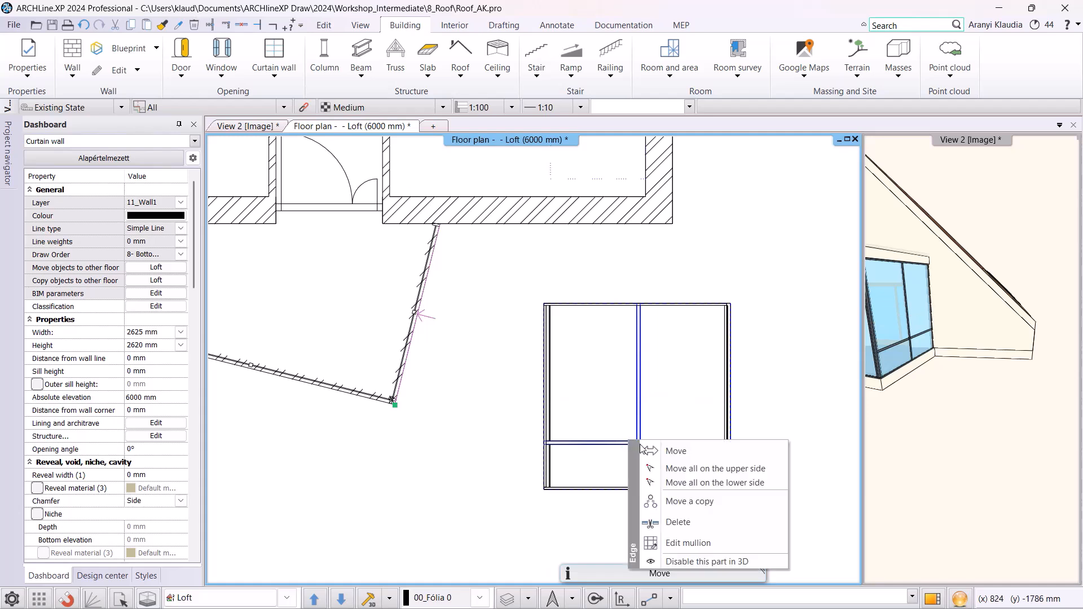
{"action": "left_click", "coordinate": [665, 522]}
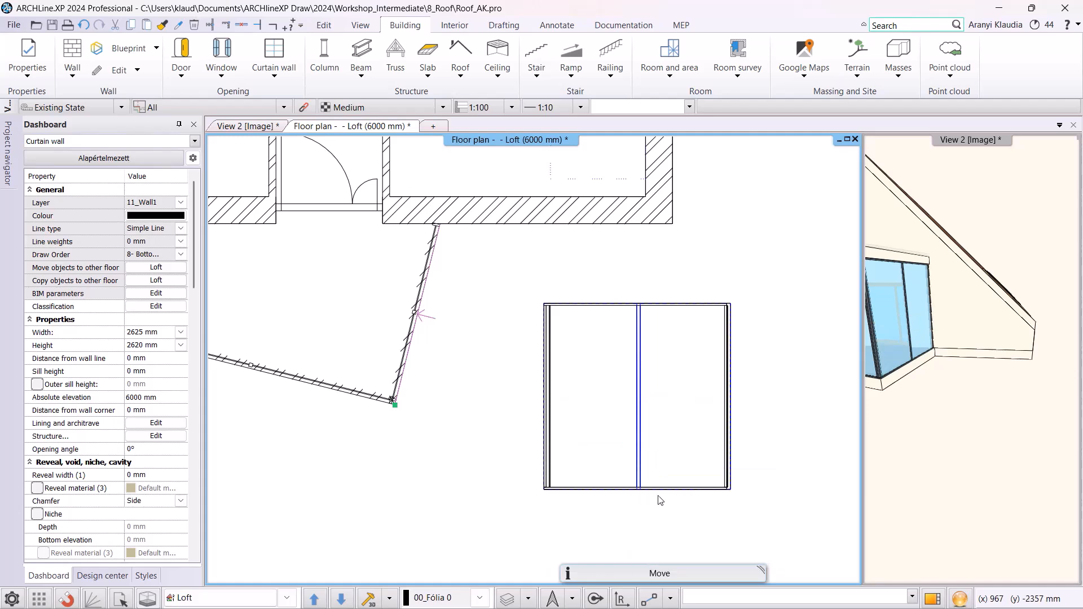
{"action": "right_click", "coordinate": [642, 425]}
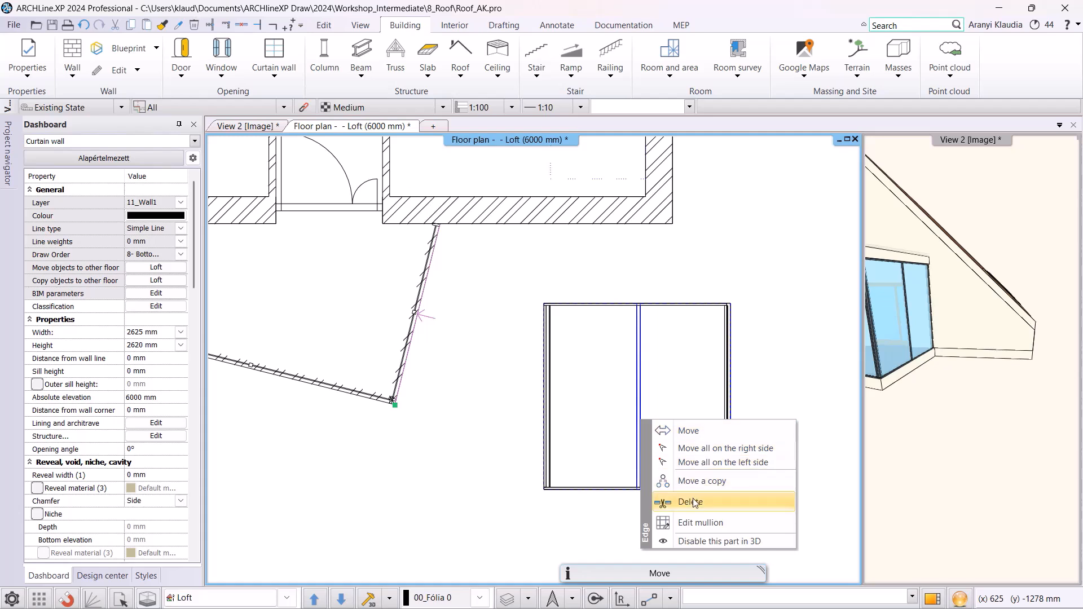
{"action": "left_click", "coordinate": [666, 500]}
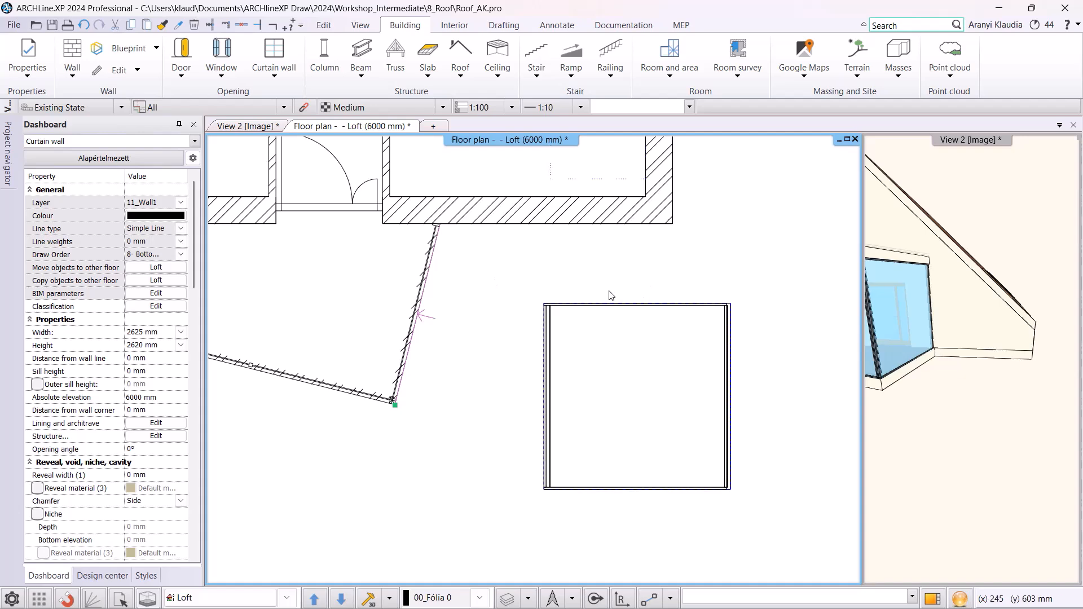
{"action": "key", "text": "Escape"}
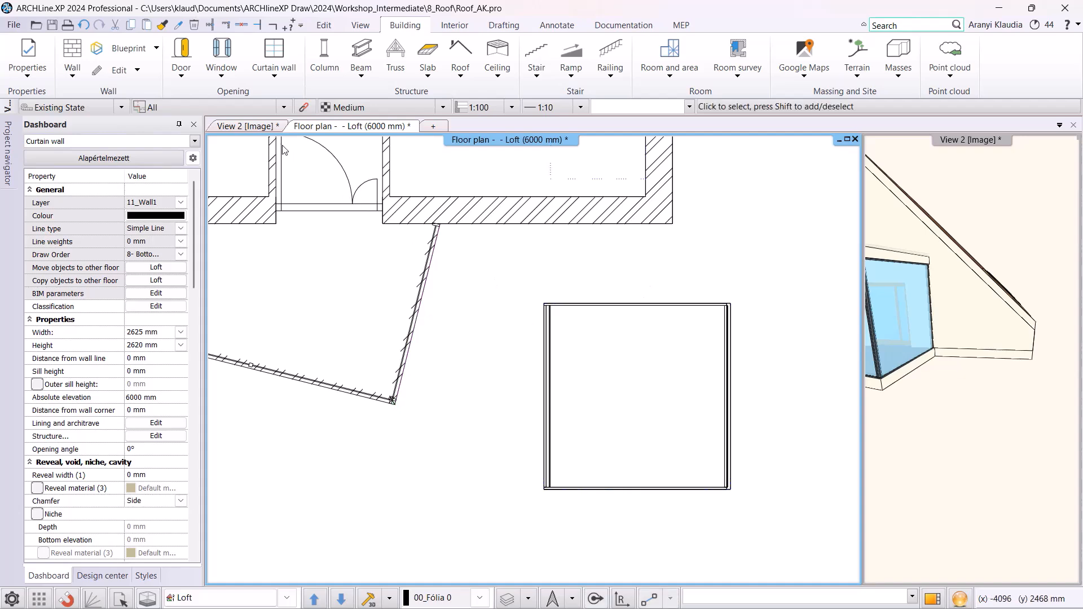
Examine the house exterior in the 3D view around the glazed bay, the gable curtain wall and the narrow wing's roof window.
{"action": "left_click", "coordinate": [263, 128]}
{"action": "left_click_drag", "start_coordinate": [390, 356], "coordinate": [554, 313]}
{"action": "left_click_drag", "start_coordinate": [484, 314], "coordinate": [589, 315]}
{"action": "scroll", "coordinate": [421, 273], "scroll_direction": "up", "scroll_amount": 2}
{"action": "left_click_drag", "start_coordinate": [421, 273], "coordinate": [392, 277]}
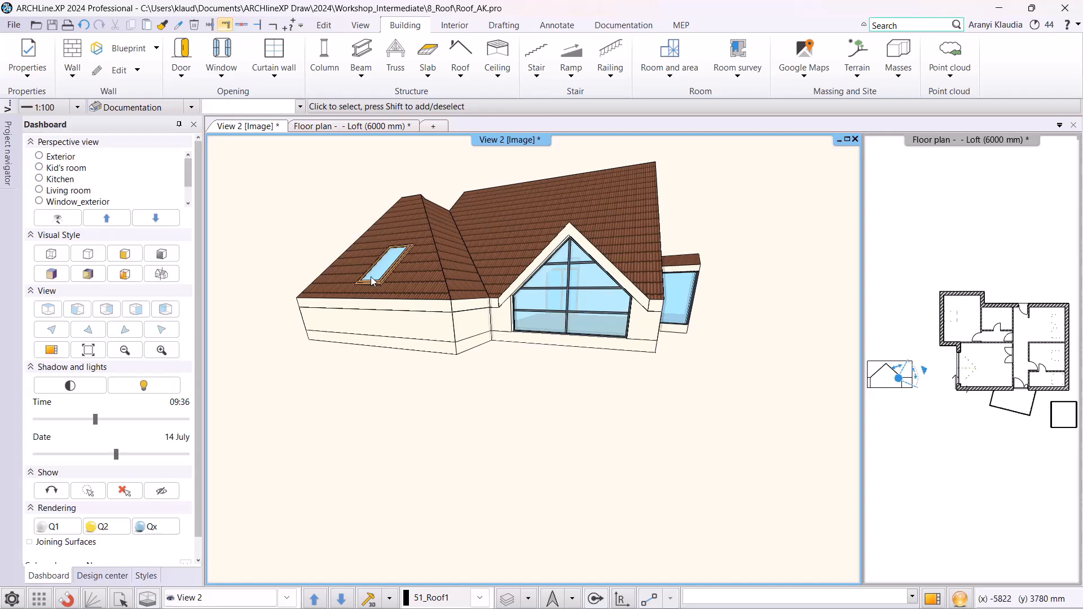
Open the default window properties from the Loft floor plan and choose the fixed 1 leaf double glassed model.
{"action": "left_click", "coordinate": [352, 127]}
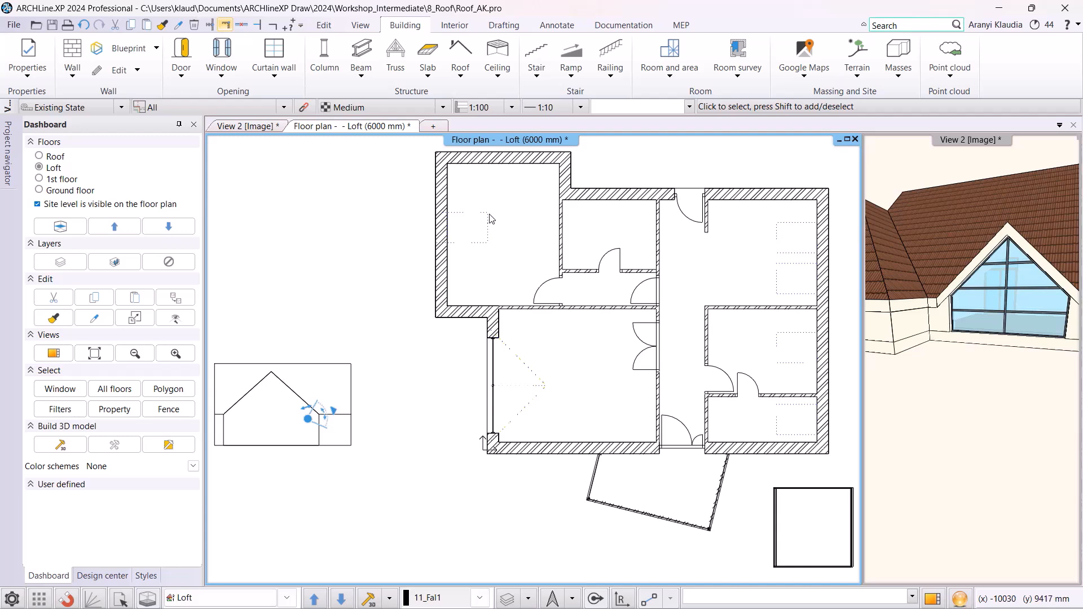
{"action": "scroll", "coordinate": [483, 230], "scroll_direction": "up", "scroll_amount": 2}
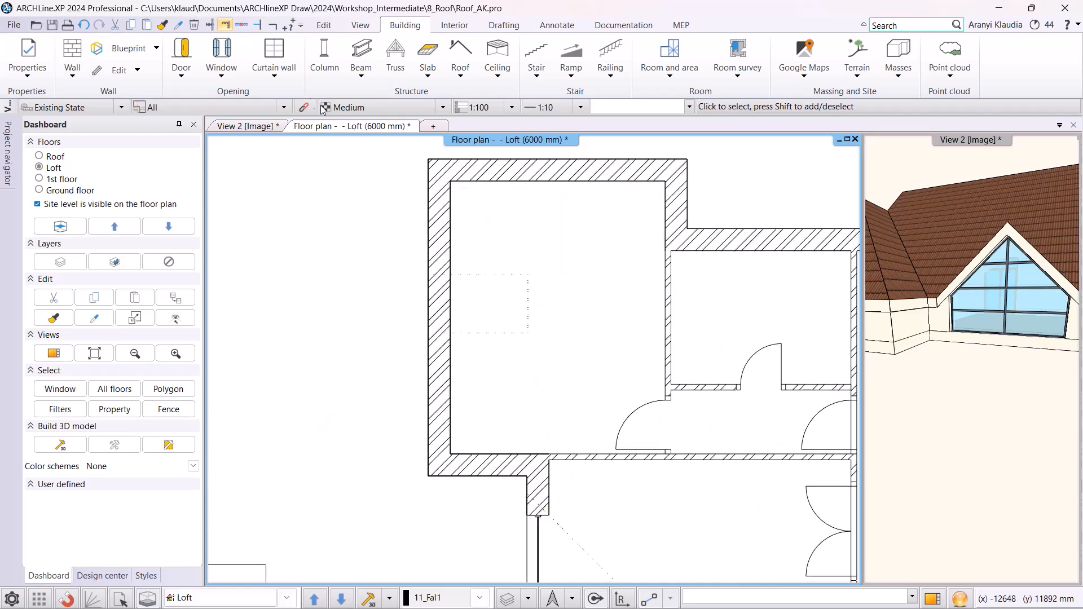
{"action": "right_click", "coordinate": [233, 56]}
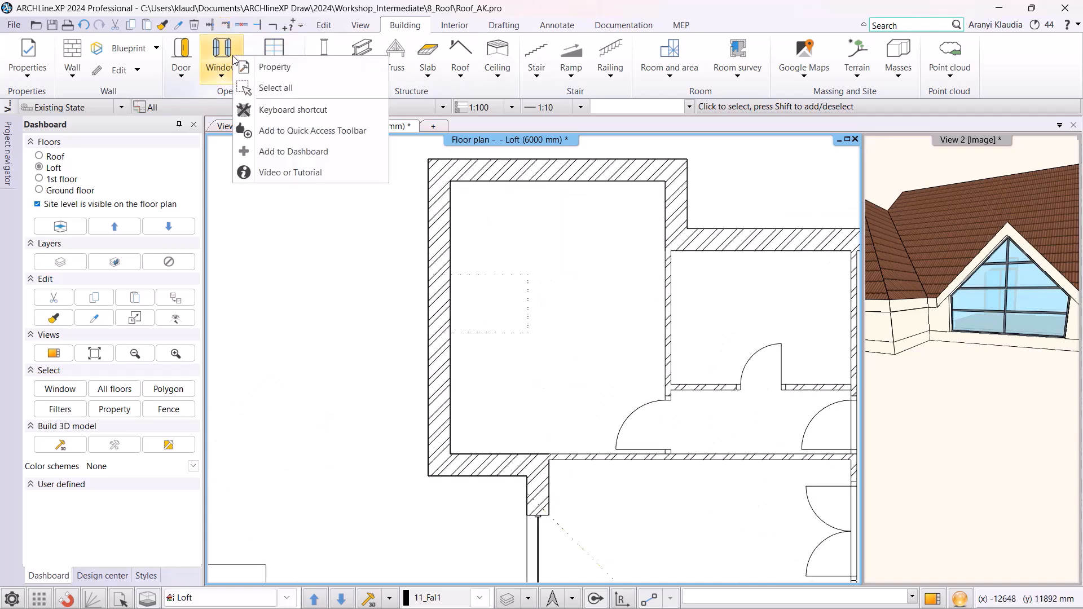
{"action": "left_click", "coordinate": [259, 66]}
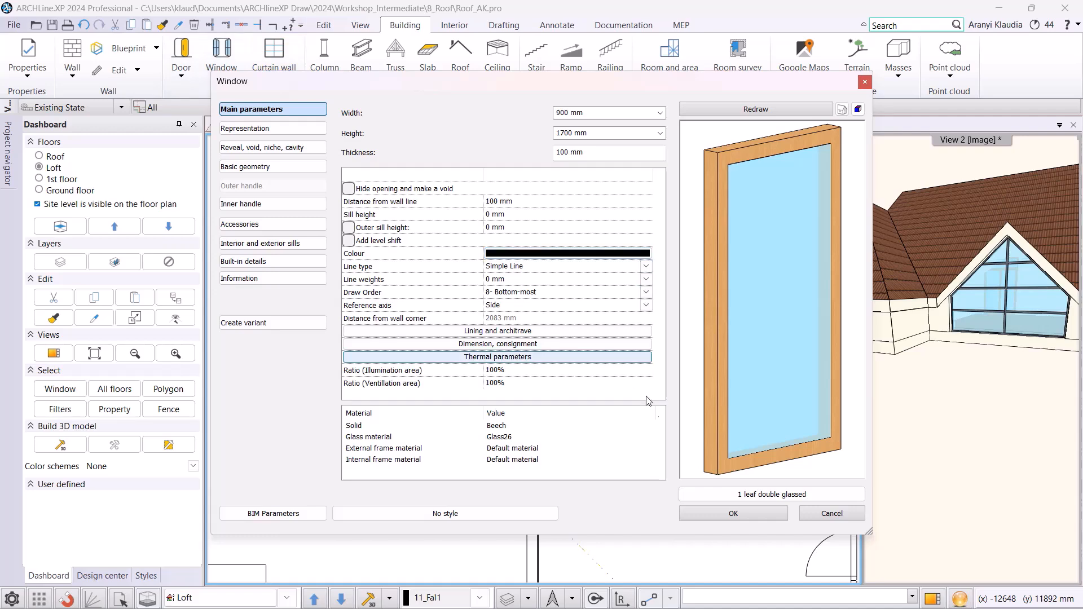
{"action": "left_click", "coordinate": [726, 494]}
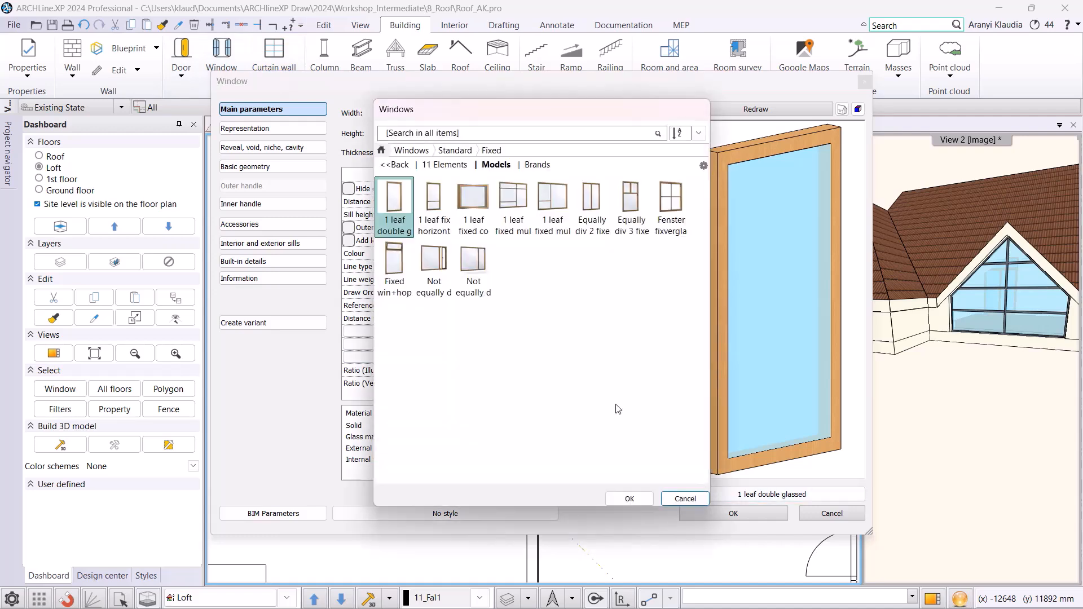
{"action": "mouse_move", "coordinate": [410, 206]}
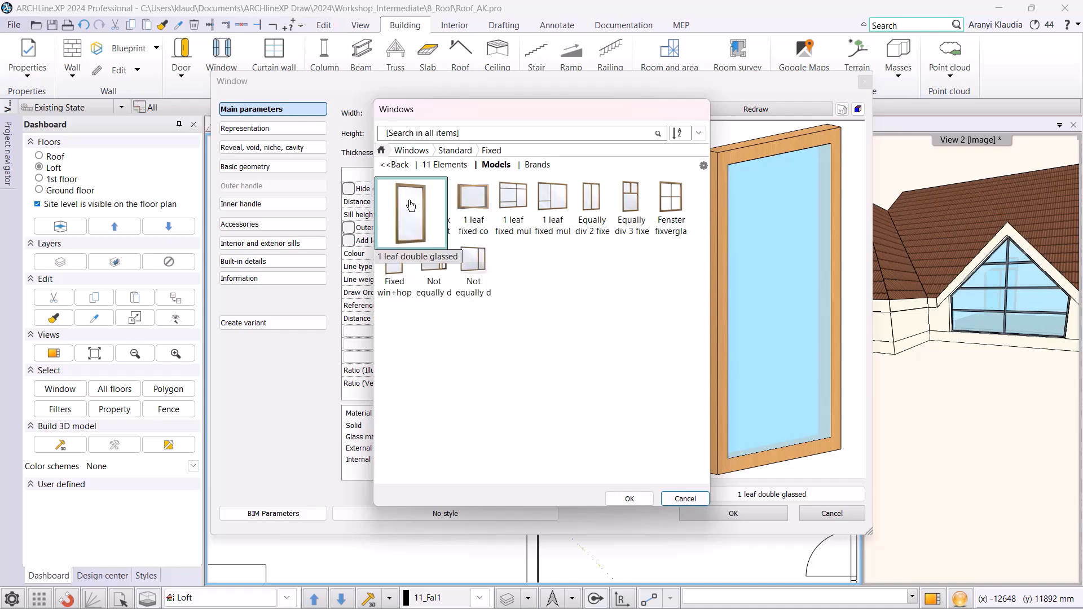
{"action": "left_click", "coordinate": [643, 498]}
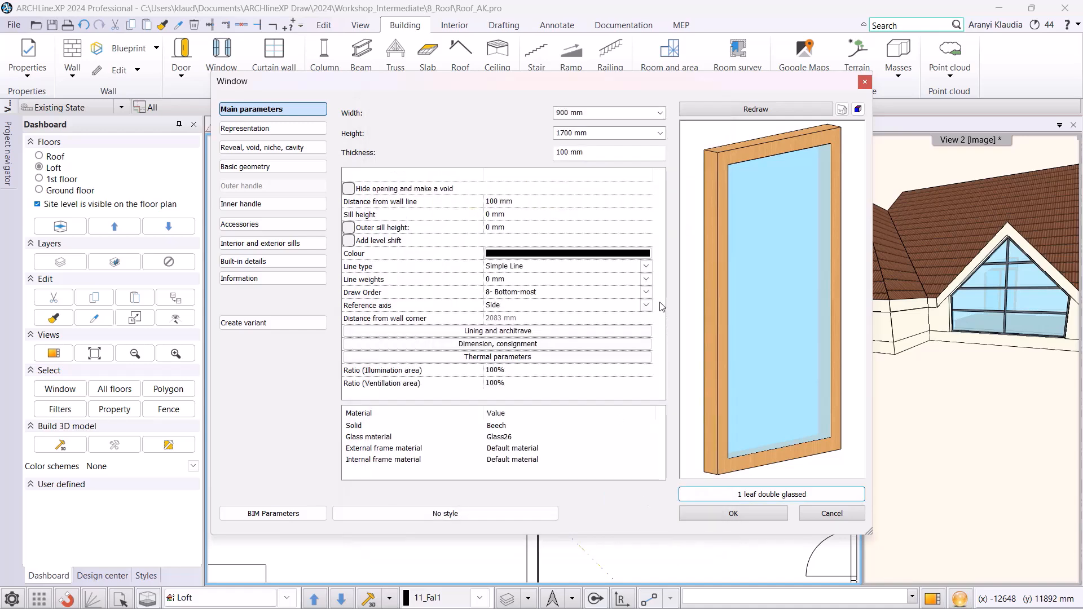
Set the default window's width to 1000 mm and height to 1160 mm, and accept the properties.
{"action": "double_click", "coordinate": [602, 117]}
{"action": "type", "text": "1000"}
{"action": "double_click", "coordinate": [570, 132]}
{"action": "left_click", "coordinate": [573, 133]}
{"action": "left_click_drag", "start_coordinate": [566, 134], "coordinate": [561, 134]}
{"action": "key", "text": "BackSpace"}
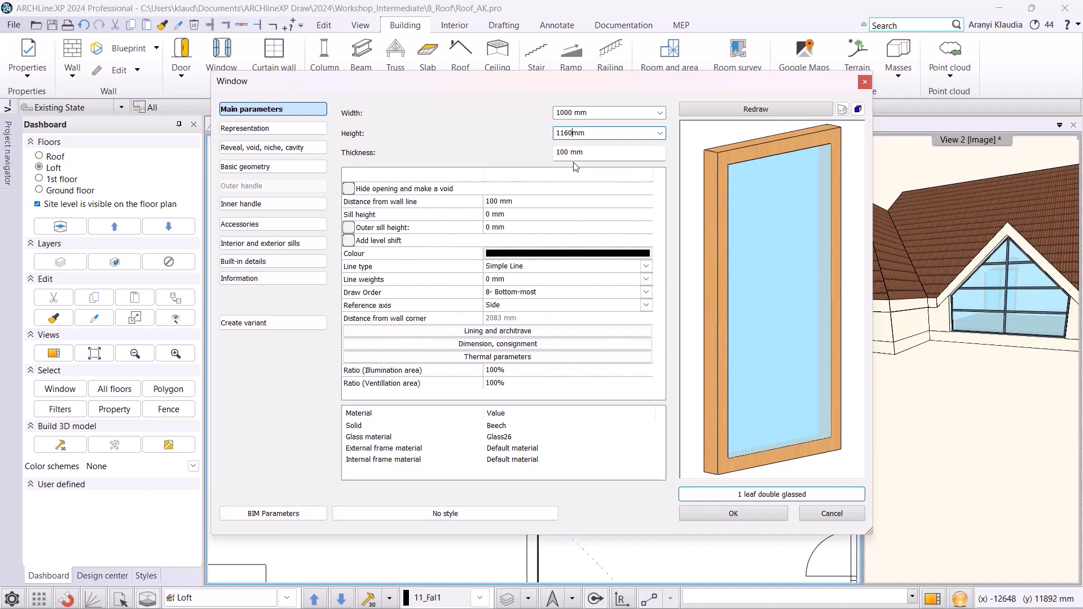
{"action": "left_click", "coordinate": [600, 153]}
{"action": "left_click", "coordinate": [744, 514]}
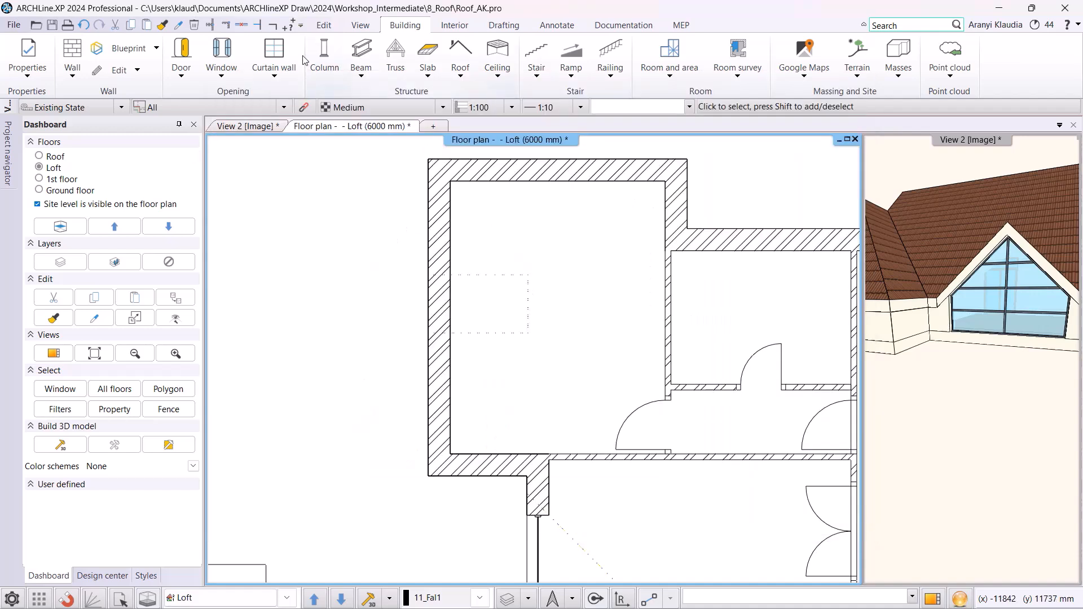
Place the window in the upper-left room's outer left wall, aligned with the dotted roof window outline.
{"action": "left_click", "coordinate": [221, 57]}
{"action": "left_click", "coordinate": [255, 261]}
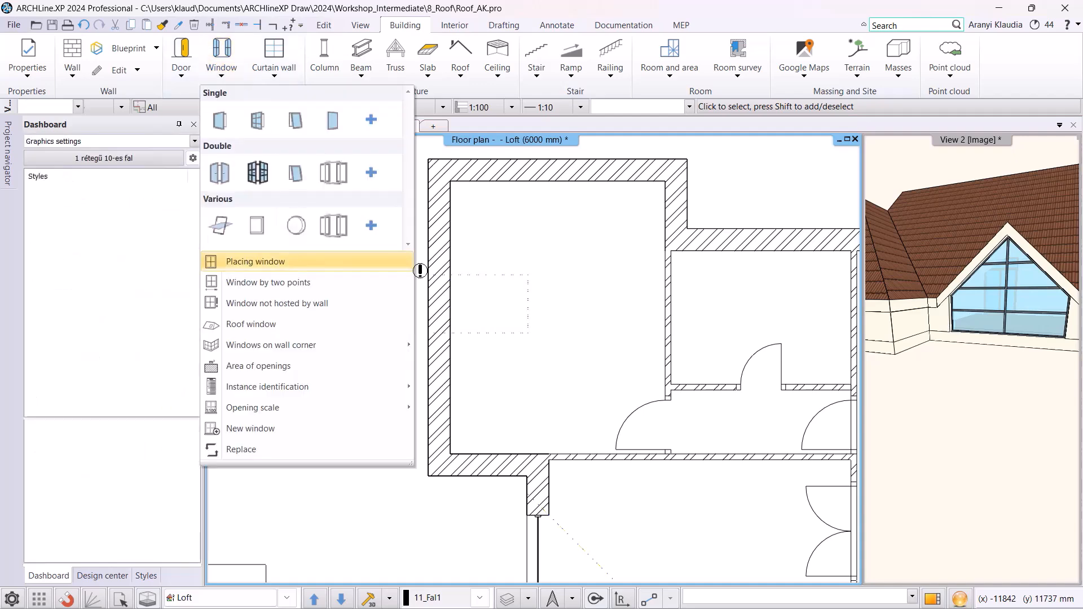
{"action": "scroll", "coordinate": [462, 309], "scroll_direction": "up", "scroll_amount": 2}
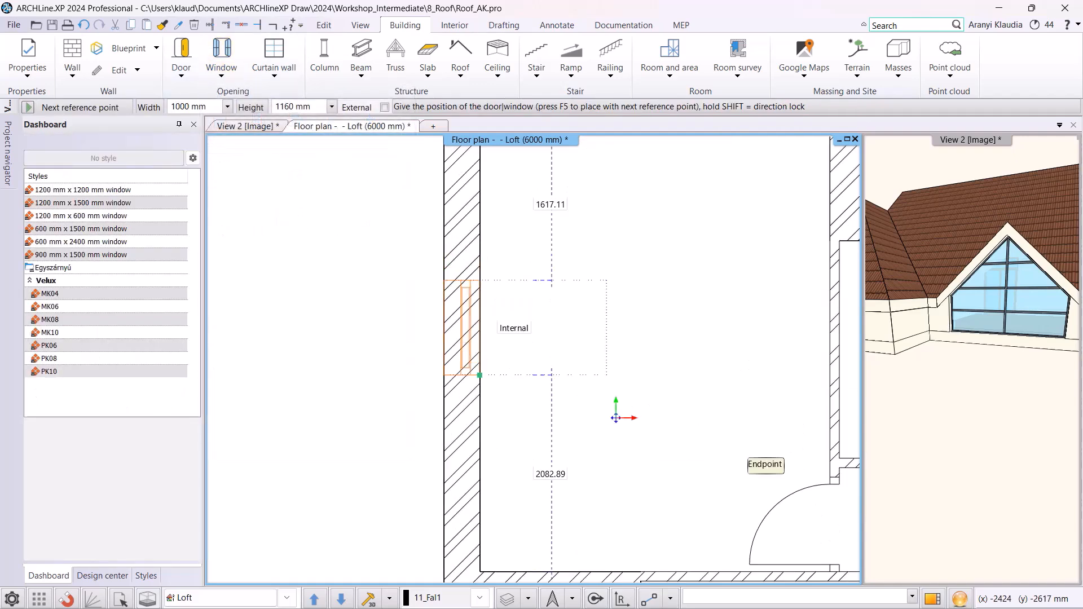
{"action": "left_click", "coordinate": [621, 416]}
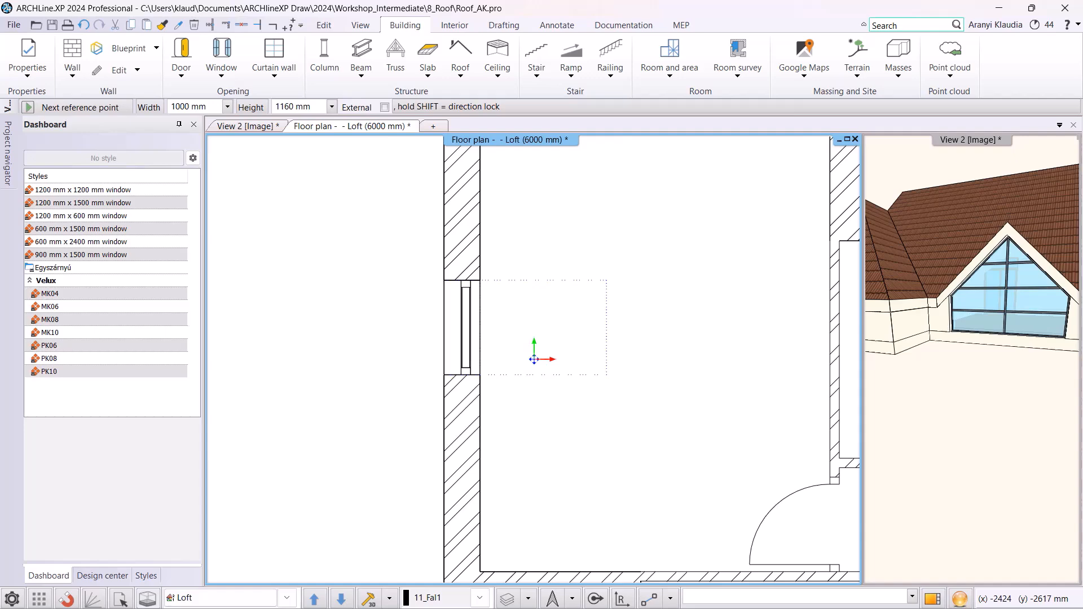
On the Roof floor plan, move the narrow wing's roof window 200 mm outward to meet the new wall window's frame.
{"action": "key", "text": "Escape"}
{"action": "middle_click_drag", "start_coordinate": [934, 382], "coordinate": [997, 382]}
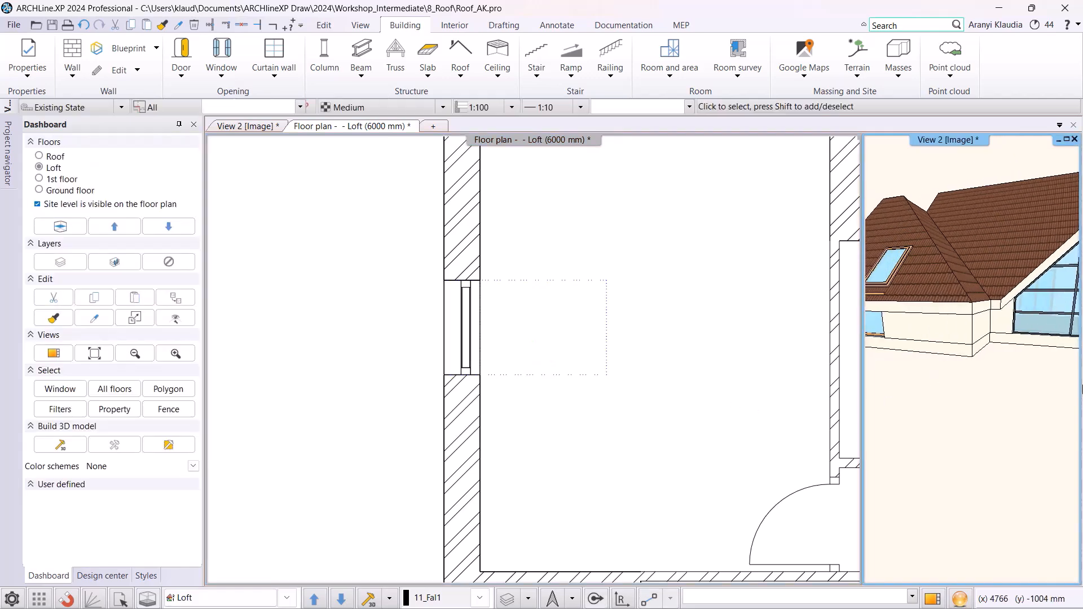
{"action": "middle_click_drag", "start_coordinate": [885, 350], "coordinate": [967, 346]}
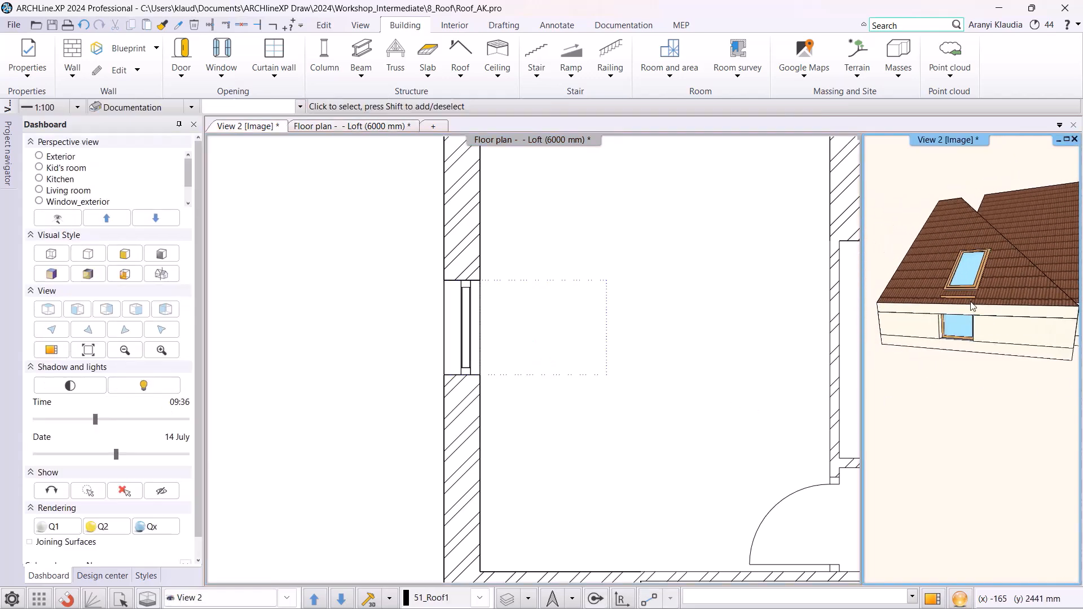
{"action": "left_click", "coordinate": [742, 333]}
{"action": "scroll", "coordinate": [705, 357], "scroll_direction": "down", "scroll_amount": 2}
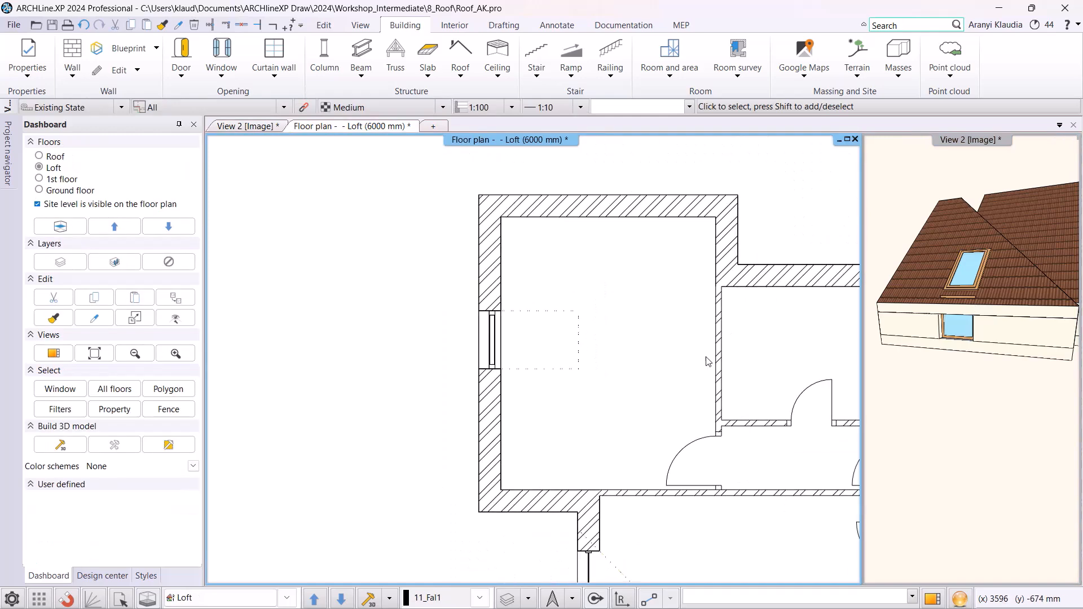
{"action": "left_click", "coordinate": [314, 599]}
{"action": "scroll", "coordinate": [536, 326], "scroll_direction": "up", "scroll_amount": 3}
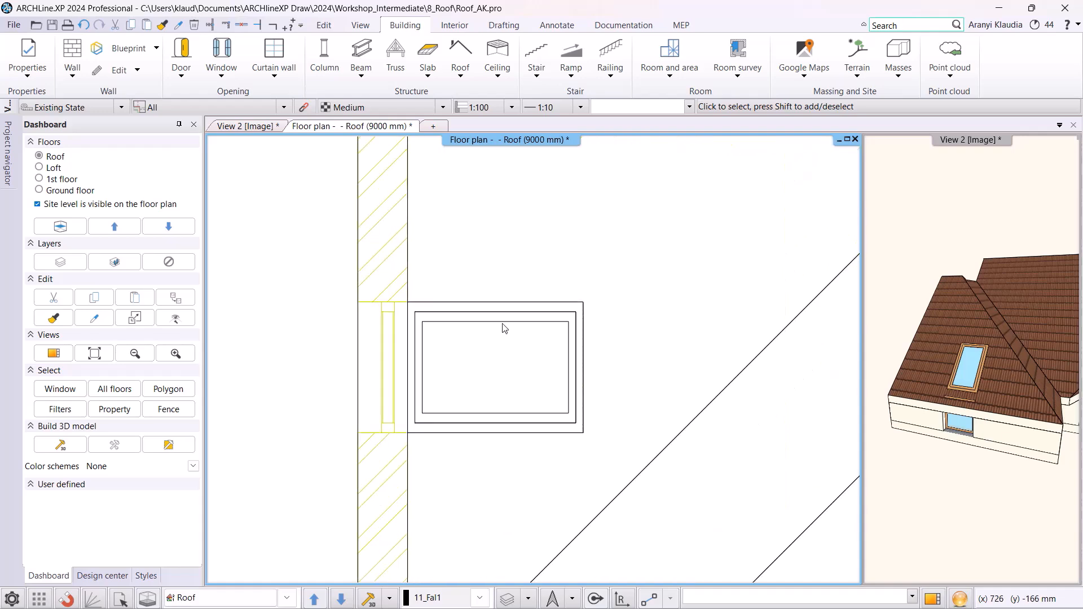
{"action": "left_click", "coordinate": [436, 312]}
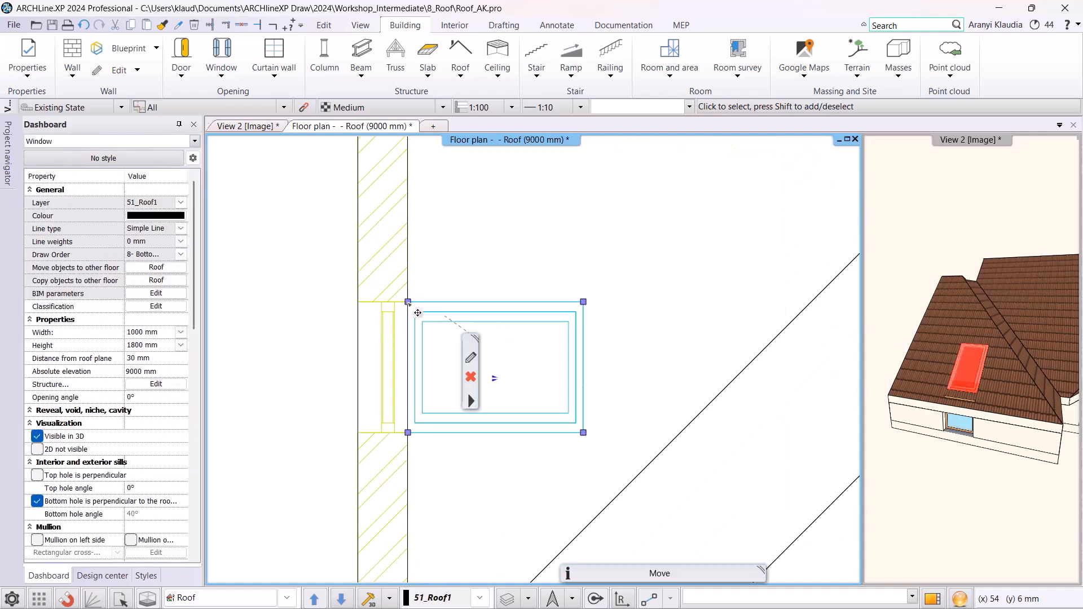
{"action": "left_click", "coordinate": [444, 310]}
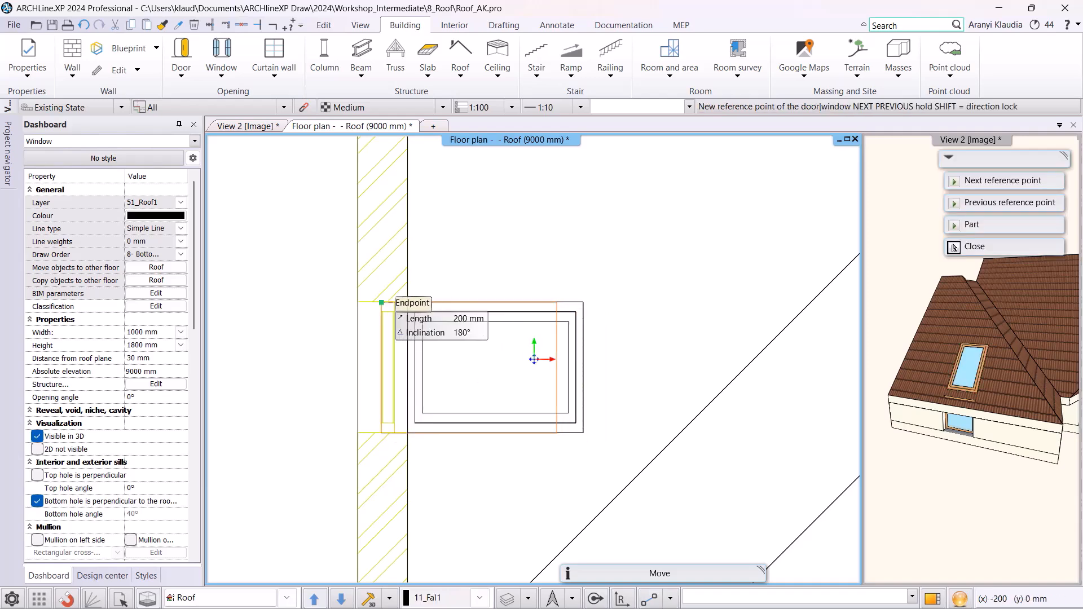
{"action": "left_click", "coordinate": [953, 246]}
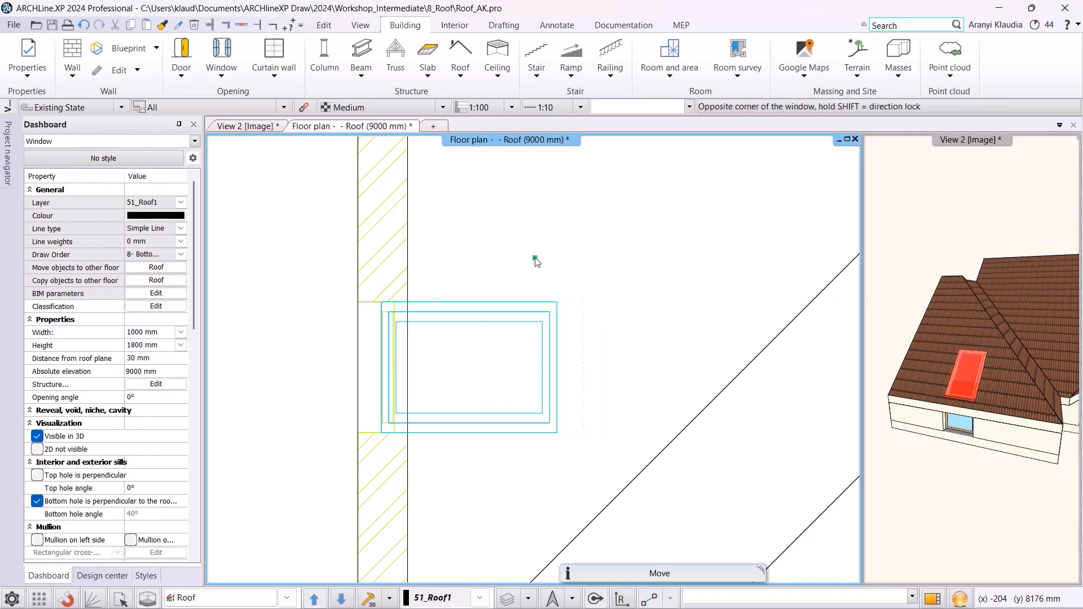
{"action": "left_click", "coordinate": [535, 262]}
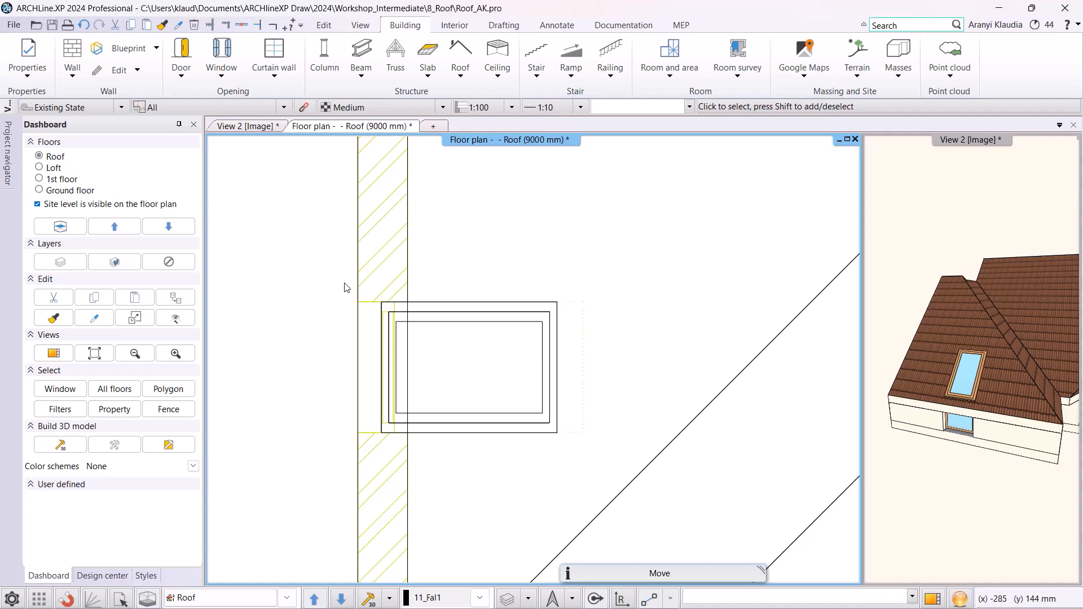
Insert two nodes in the roof's outer edge at the two corners of the wall window opening.
{"action": "scroll", "coordinate": [469, 268], "scroll_direction": "down", "scroll_amount": 5}
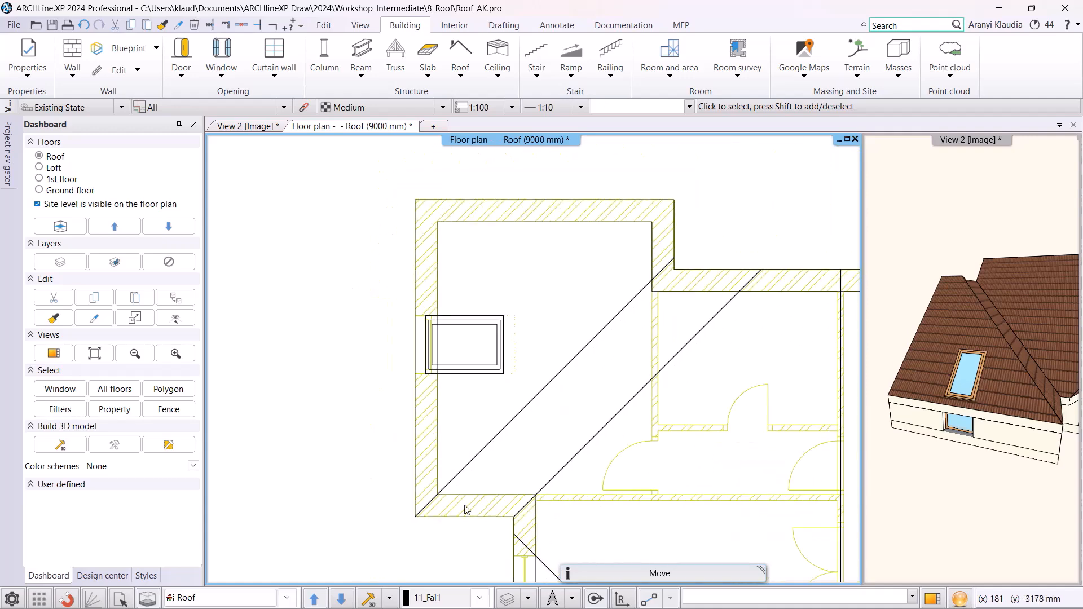
{"action": "left_click", "coordinate": [421, 308]}
{"action": "scroll", "coordinate": [406, 327], "scroll_direction": "up", "scroll_amount": 2}
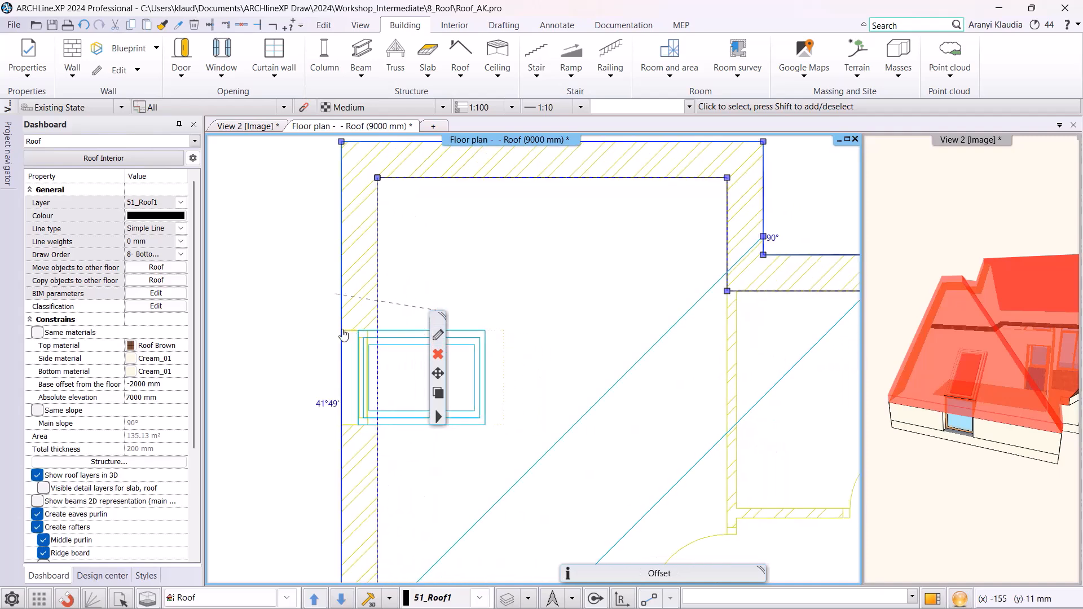
{"action": "mouse_move", "coordinate": [344, 334]}
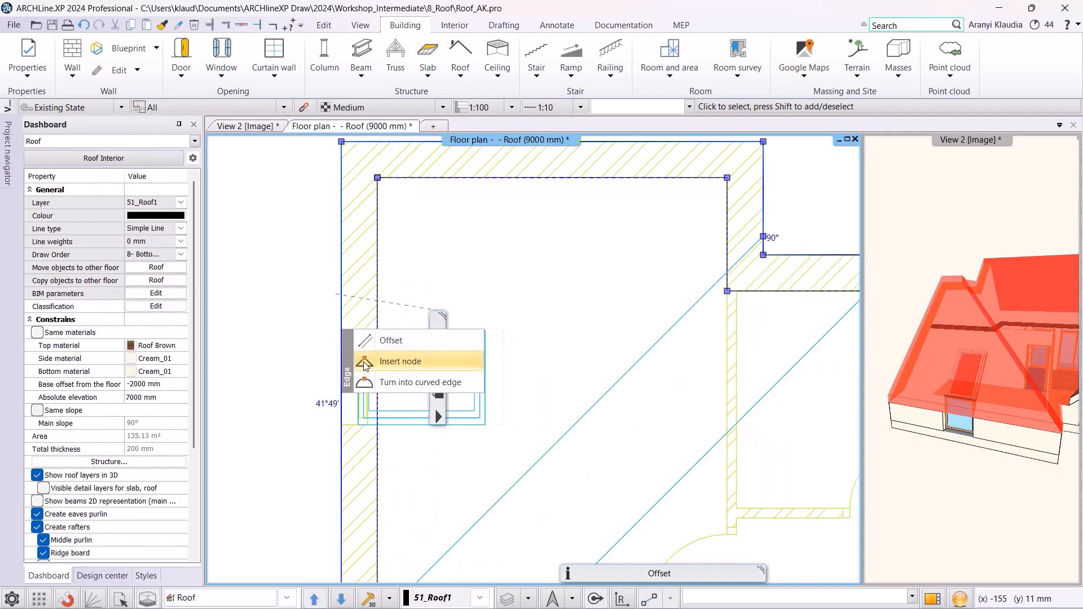
{"action": "left_click", "coordinate": [361, 361]}
{"action": "left_click", "coordinate": [341, 330]}
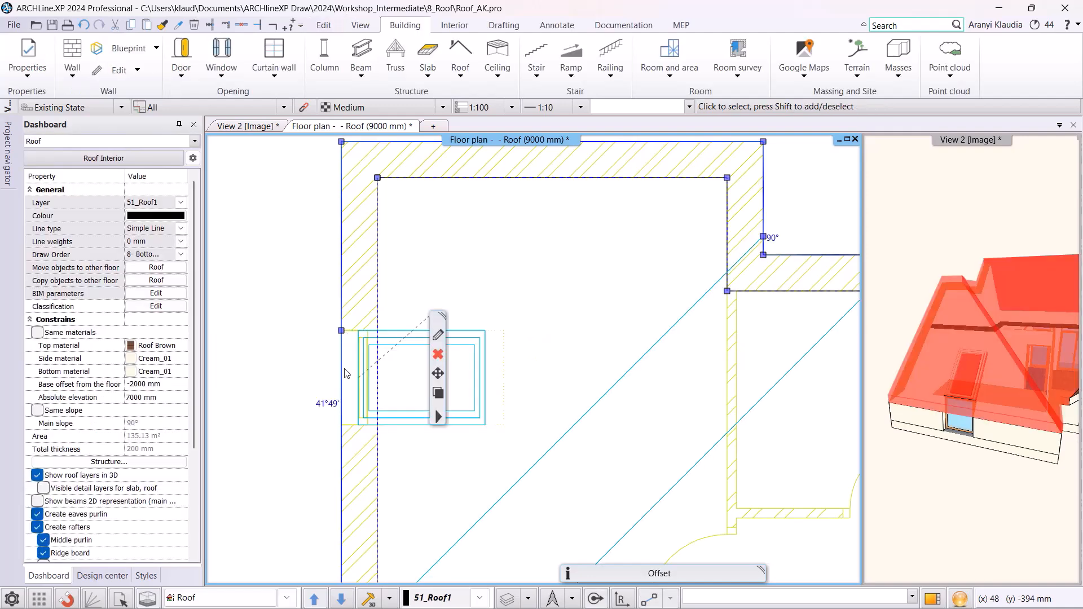
{"action": "mouse_move", "coordinate": [344, 375]}
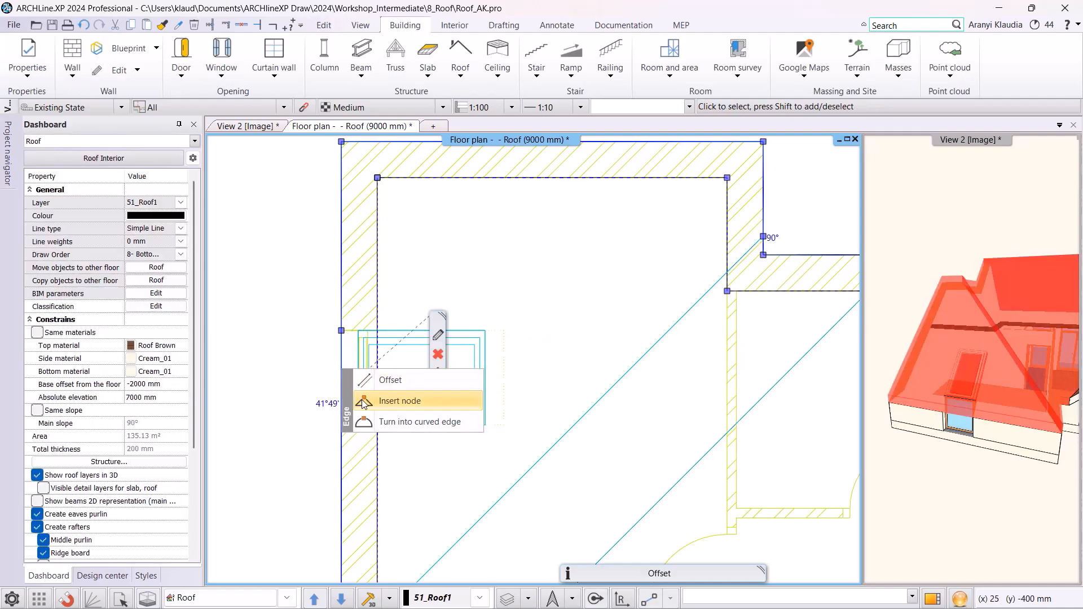
{"action": "left_click", "coordinate": [395, 401]}
{"action": "left_click", "coordinate": [341, 425]}
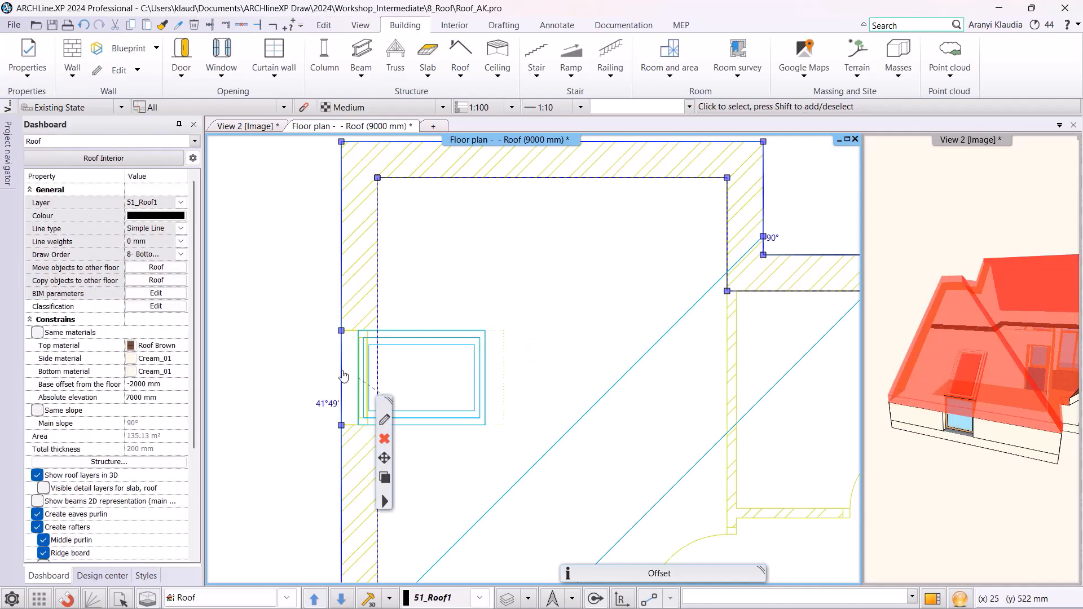
Offset the roof edge segment between the two new nodes inward to the roof window's inner edge.
{"action": "mouse_move", "coordinate": [385, 420]}
{"action": "left_click", "coordinate": [392, 448]}
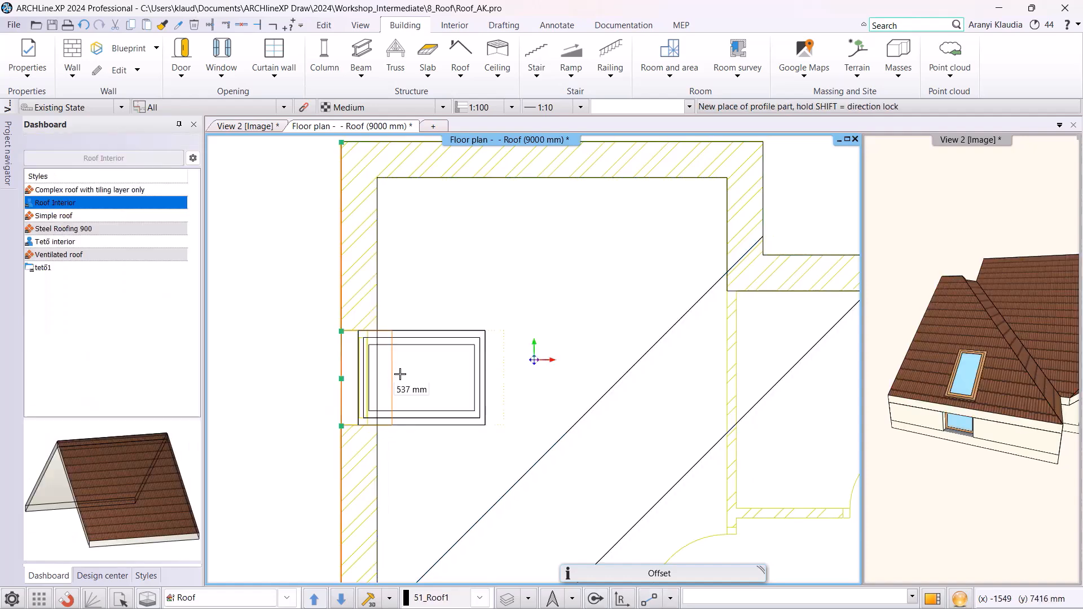
{"action": "left_click", "coordinate": [485, 379]}
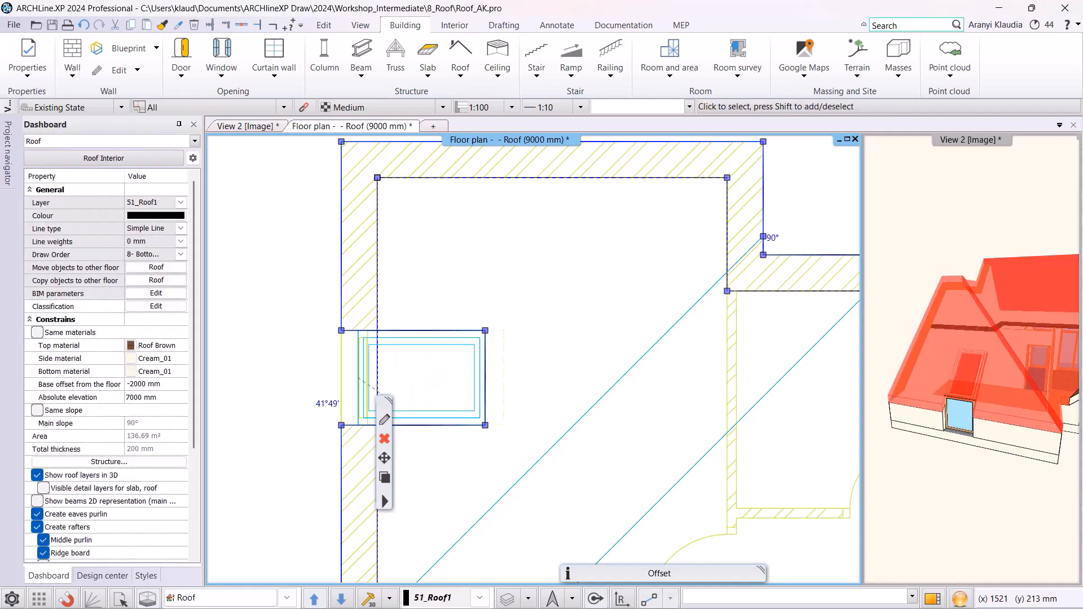
{"action": "left_click", "coordinate": [531, 241]}
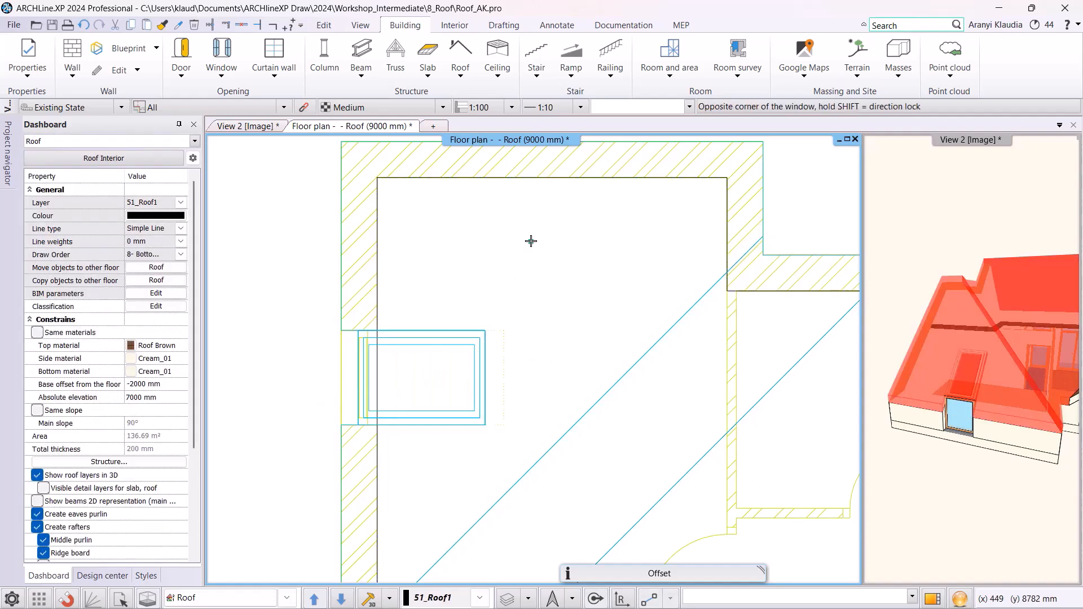
Examine the joined wall and roof windows from outside in 3D and from the Kid's room perspective.
{"action": "left_click", "coordinate": [248, 126]}
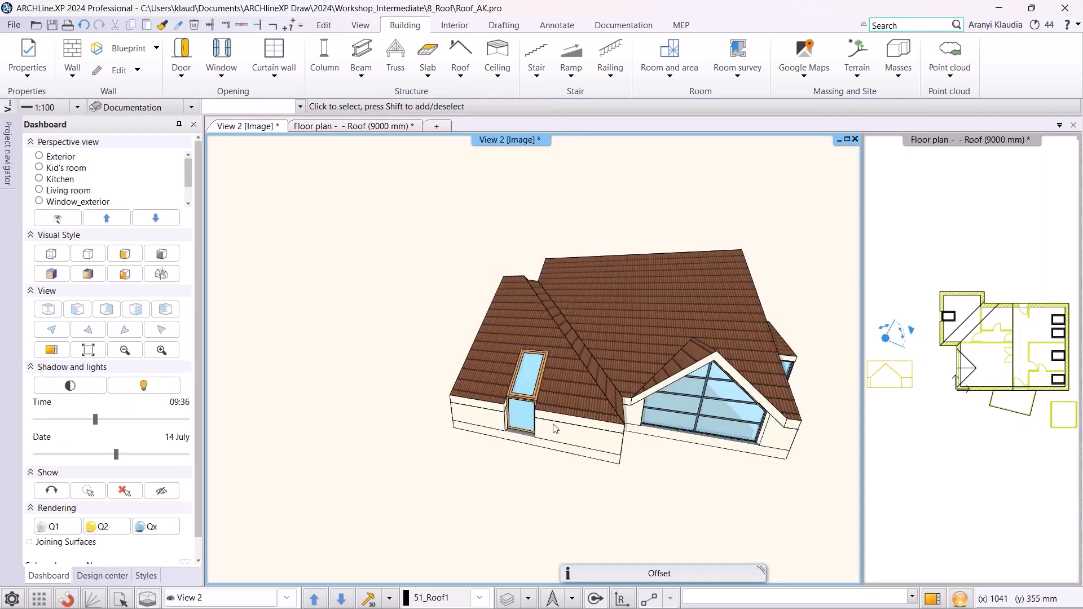
{"action": "middle_click_drag", "start_coordinate": [558, 432], "coordinate": [549, 412]}
{"action": "scroll", "coordinate": [529, 386], "scroll_direction": "up", "scroll_amount": 2}
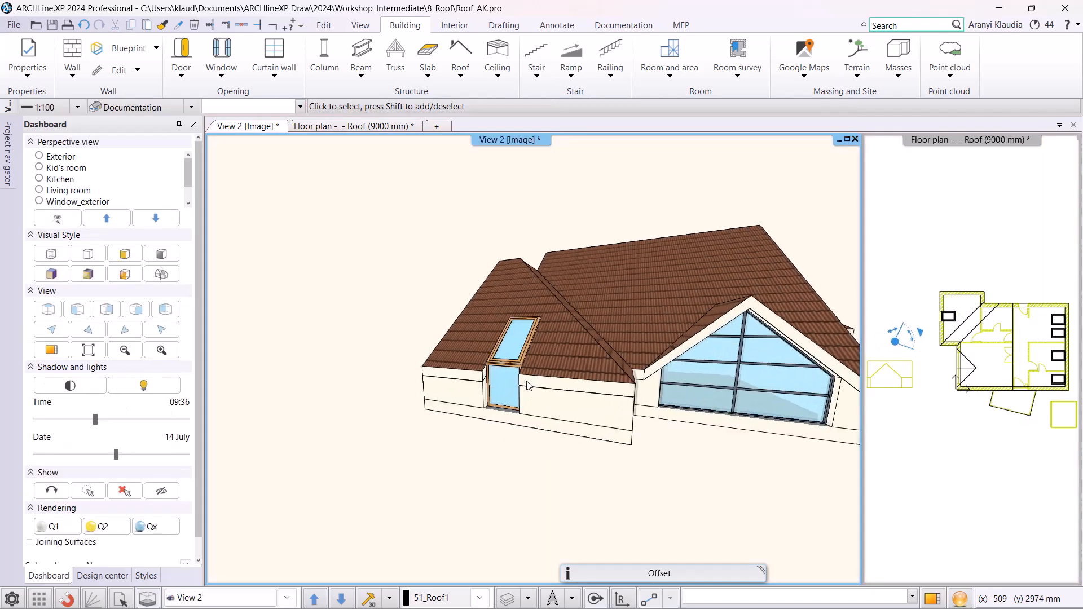
{"action": "left_click", "coordinate": [287, 599]}
{"action": "left_click", "coordinate": [229, 517]}
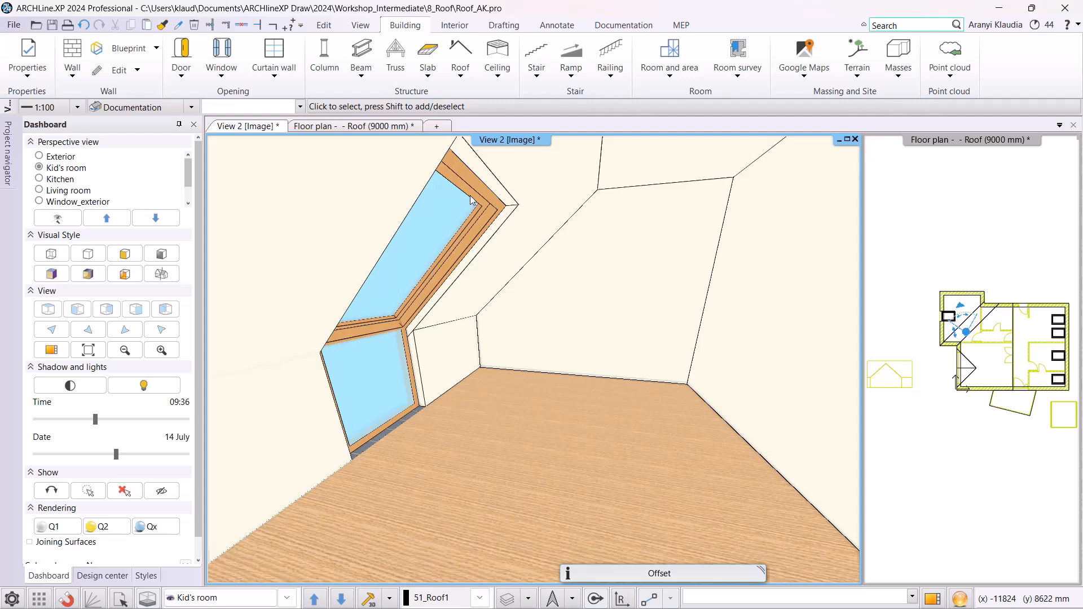
Set up the Loft floor plan as the main view with the Kid's room perspective beside it.
{"action": "left_click", "coordinate": [906, 216]}
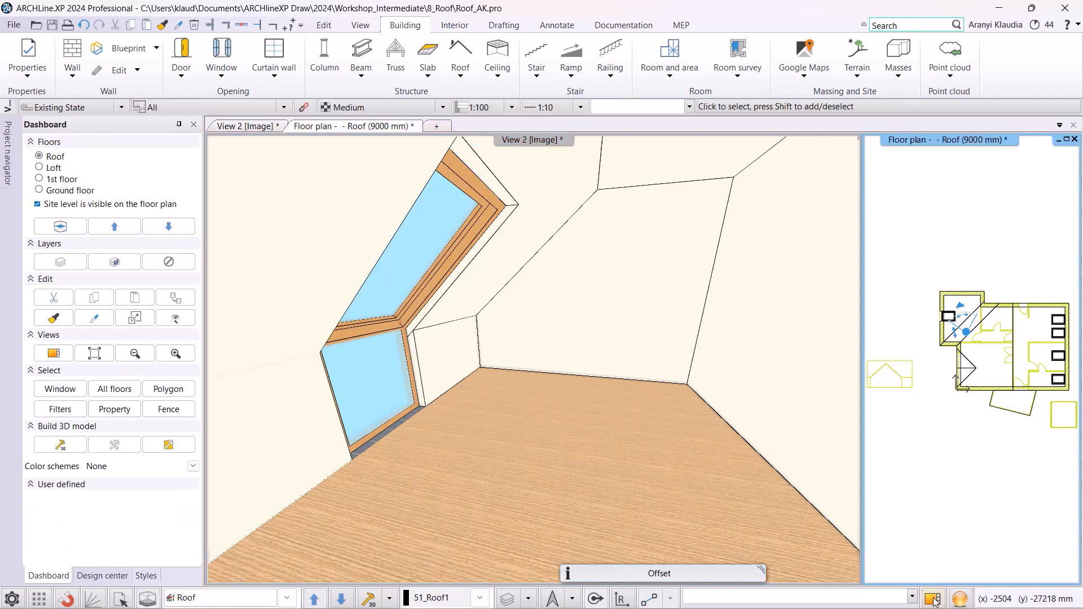
{"action": "left_click", "coordinate": [932, 599]}
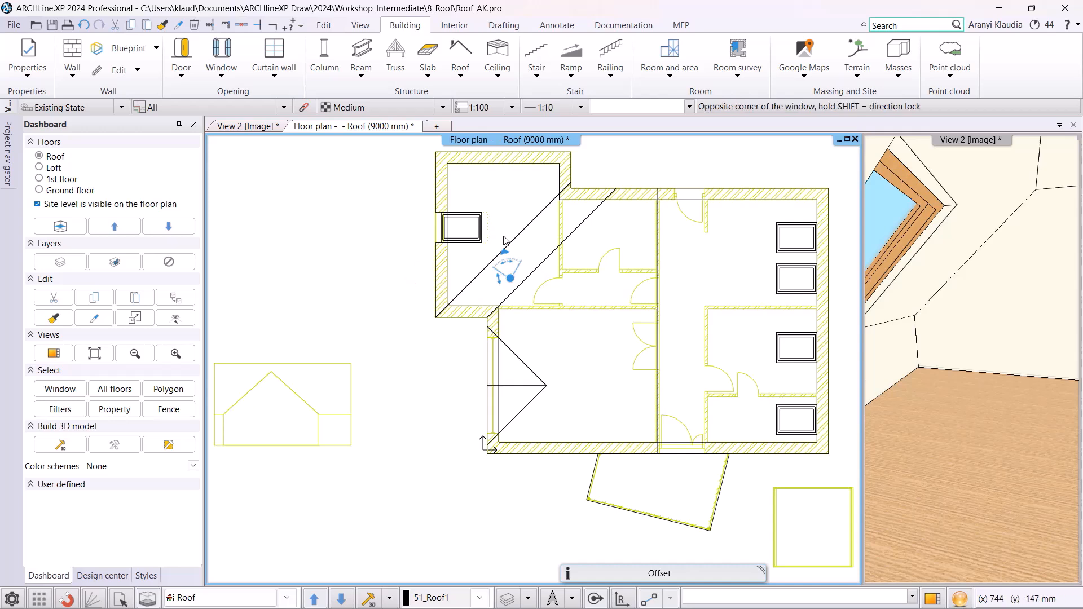
{"action": "left_click", "coordinate": [342, 599]}
{"action": "left_click", "coordinate": [930, 276]}
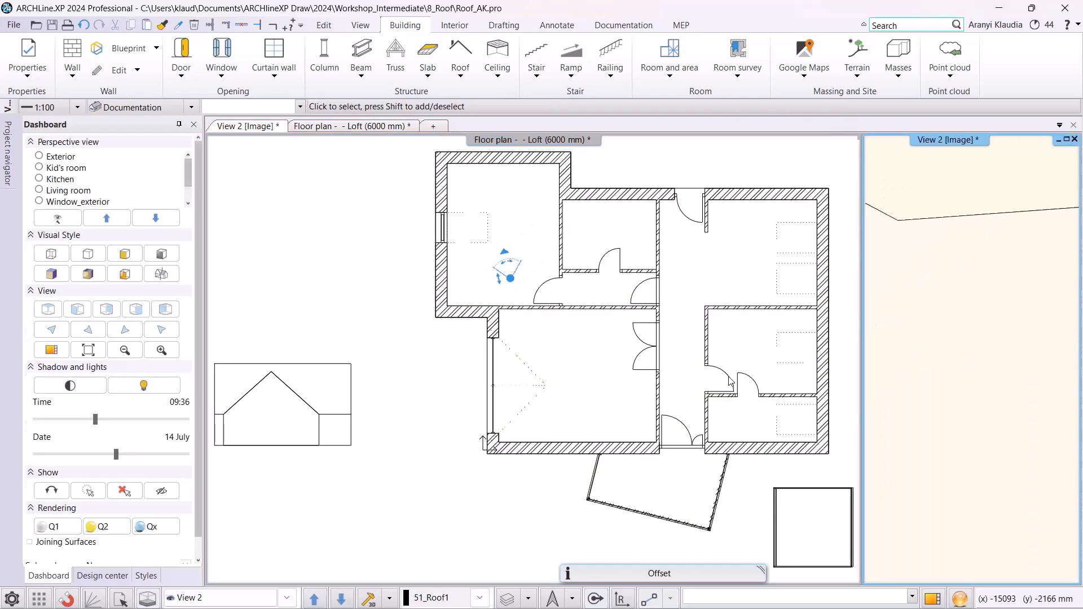
{"action": "left_click", "coordinate": [286, 598]}
{"action": "left_click", "coordinate": [248, 514]}
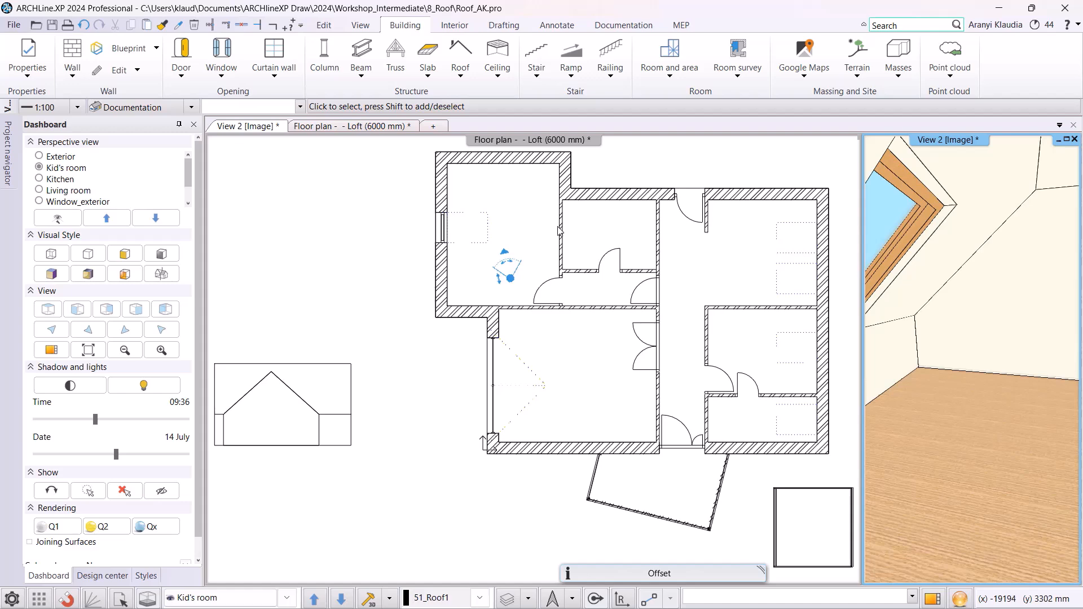
Make the Roof floor visible in the Loft floor plan around the upper-left room's window.
{"action": "left_click", "coordinate": [491, 234]}
{"action": "scroll", "coordinate": [495, 305], "scroll_direction": "up", "scroll_amount": 5}
{"action": "scroll", "coordinate": [495, 304], "scroll_direction": "up", "scroll_amount": 1}
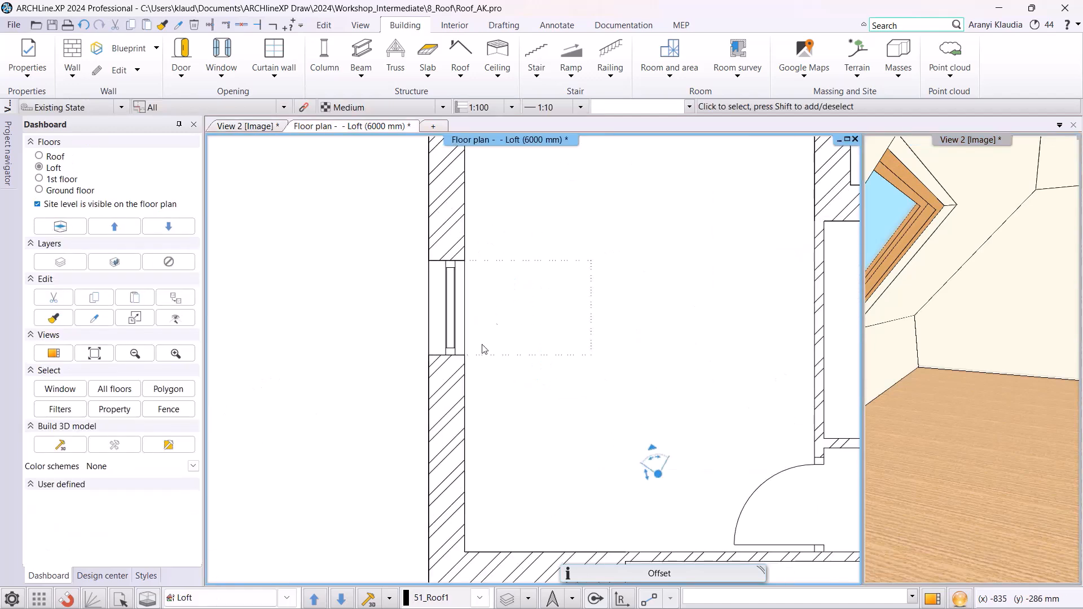
{"action": "left_click", "coordinate": [262, 597]}
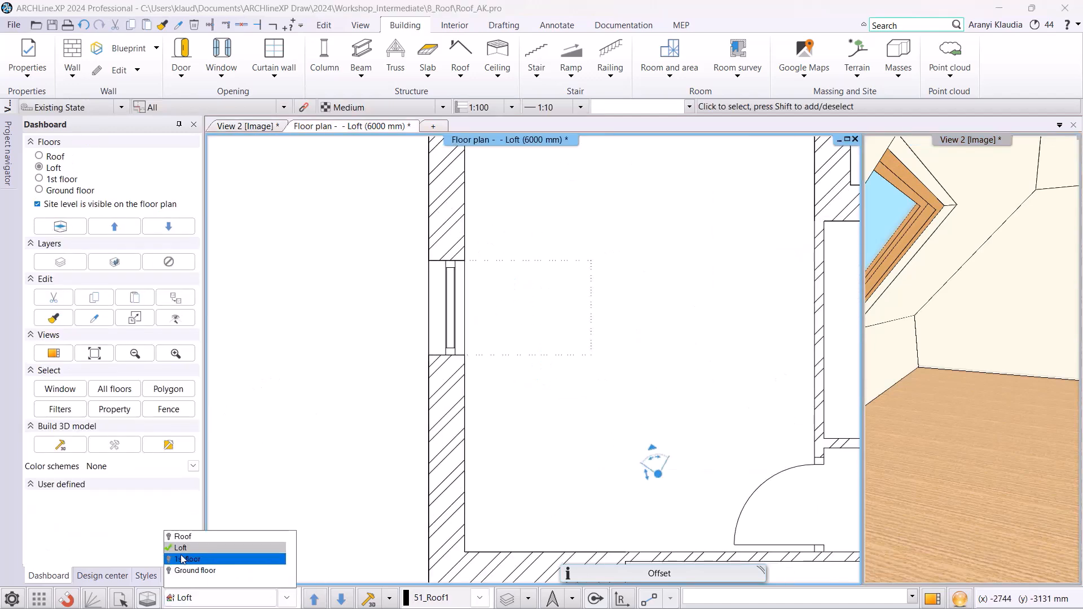
{"action": "left_click", "coordinate": [276, 414]}
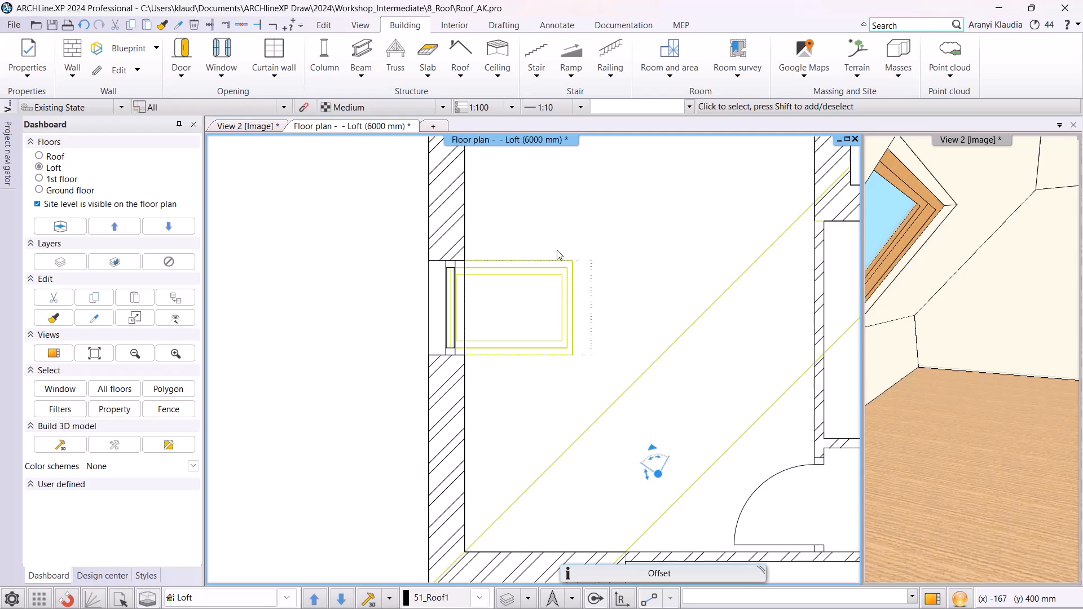
Add a Venetian blind in the Normál reluxa style along the roof window's 1000 mm inner edge.
{"action": "left_click", "coordinate": [454, 24]}
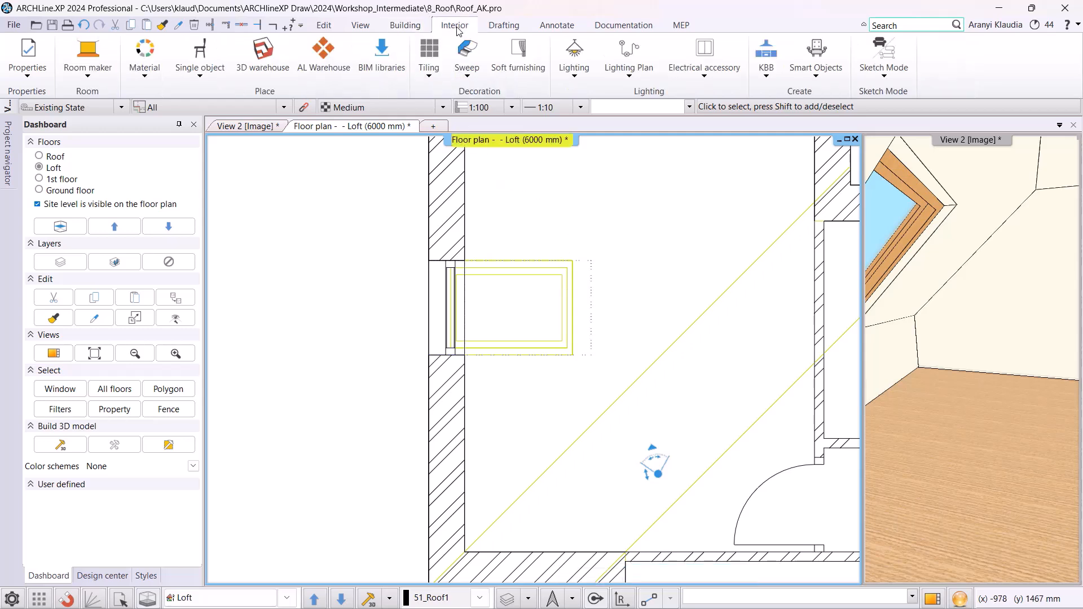
{"action": "left_click", "coordinate": [526, 59]}
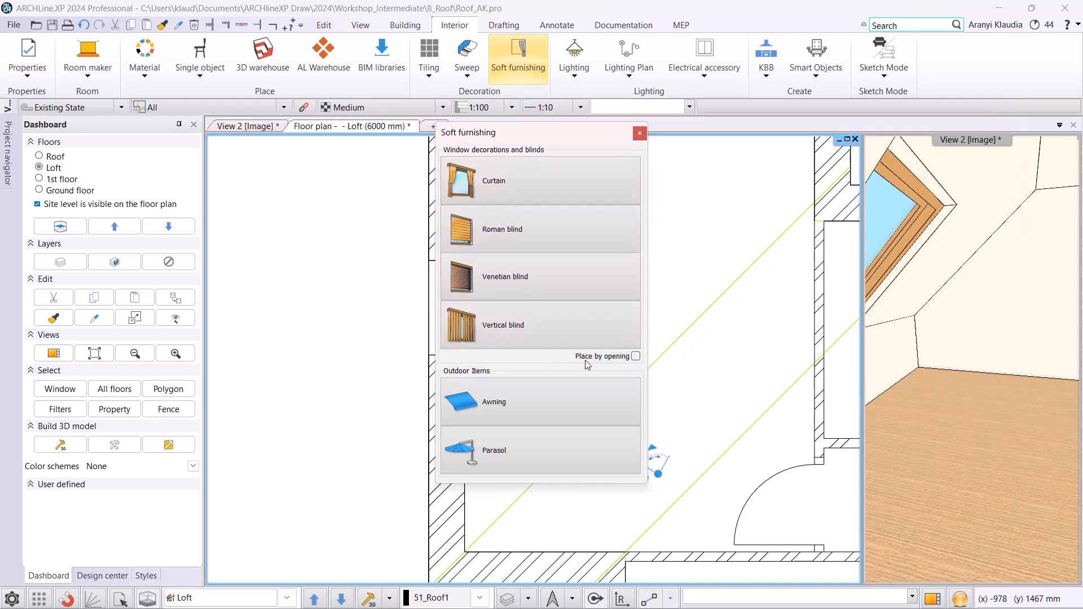
{"action": "left_click", "coordinate": [516, 277]}
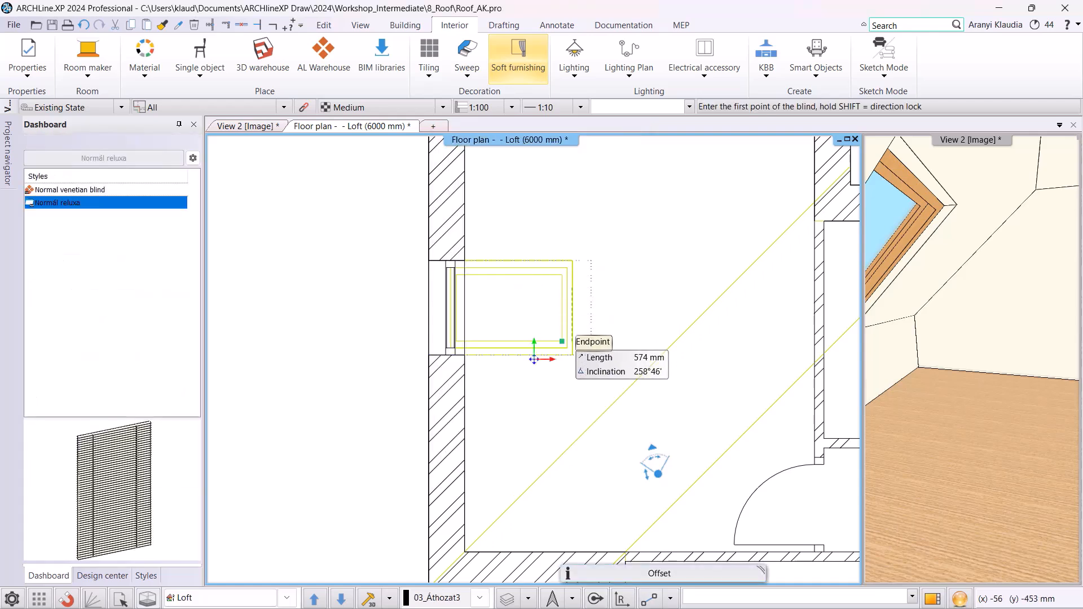
{"action": "left_click", "coordinate": [572, 355]}
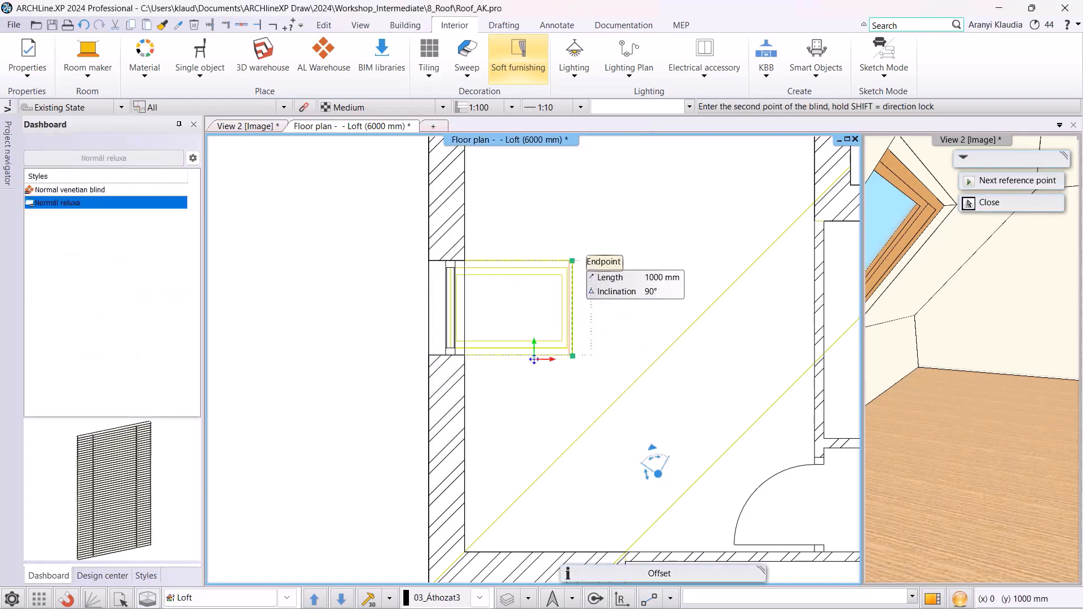
{"action": "left_click", "coordinate": [573, 261]}
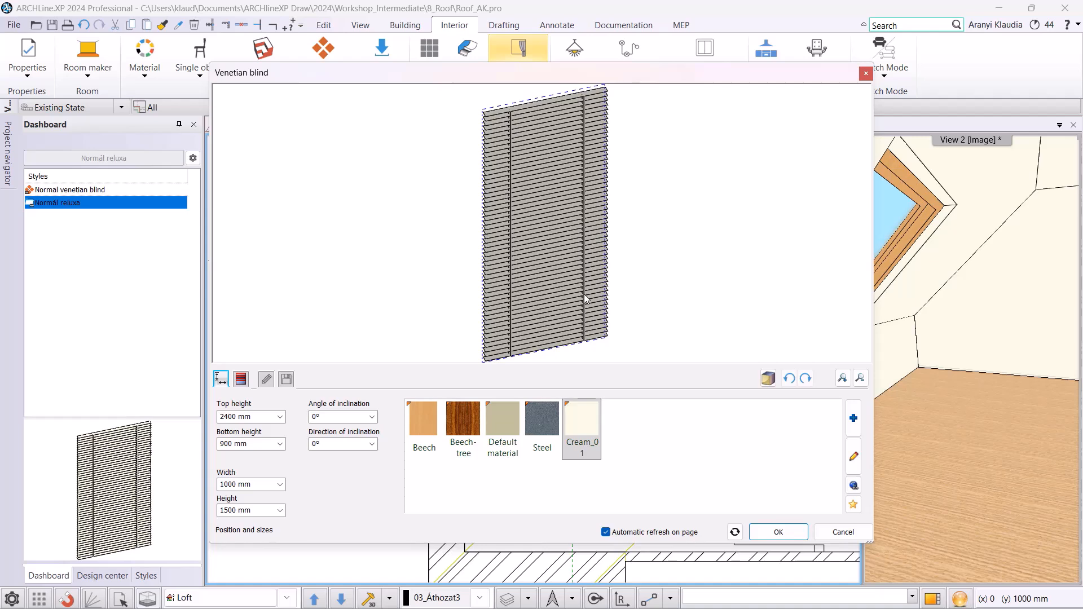
Set the roof window blind's top height to 2460 mm, bottom height to 400 mm and angle of inclination to 48,1°.
{"action": "left_click", "coordinate": [230, 416]}
{"action": "left_click", "coordinate": [229, 416]}
{"action": "left_click", "coordinate": [232, 443]}
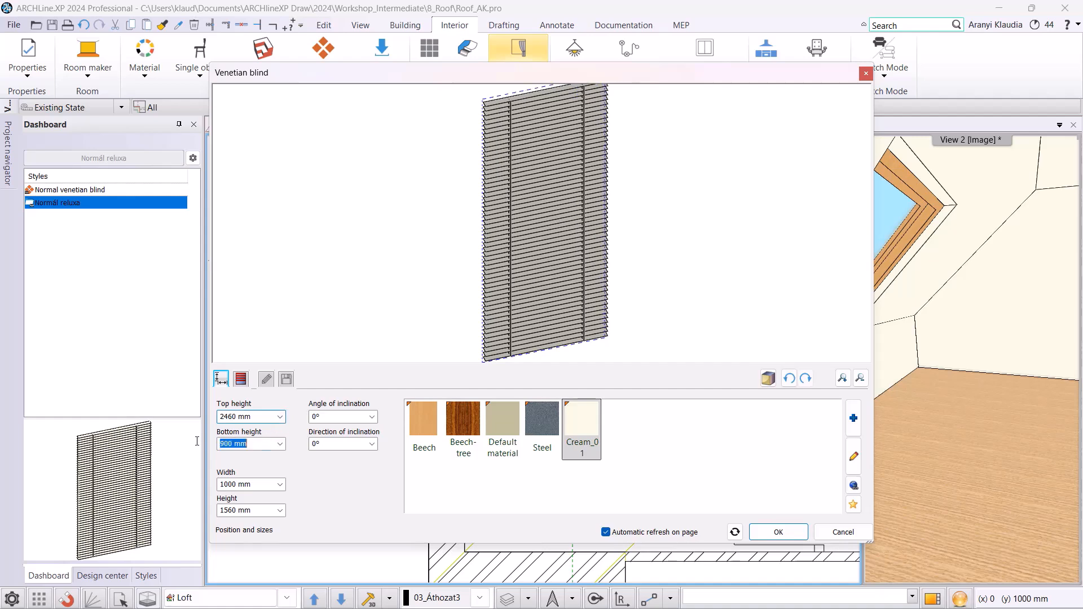
{"action": "type", "text": "400"}
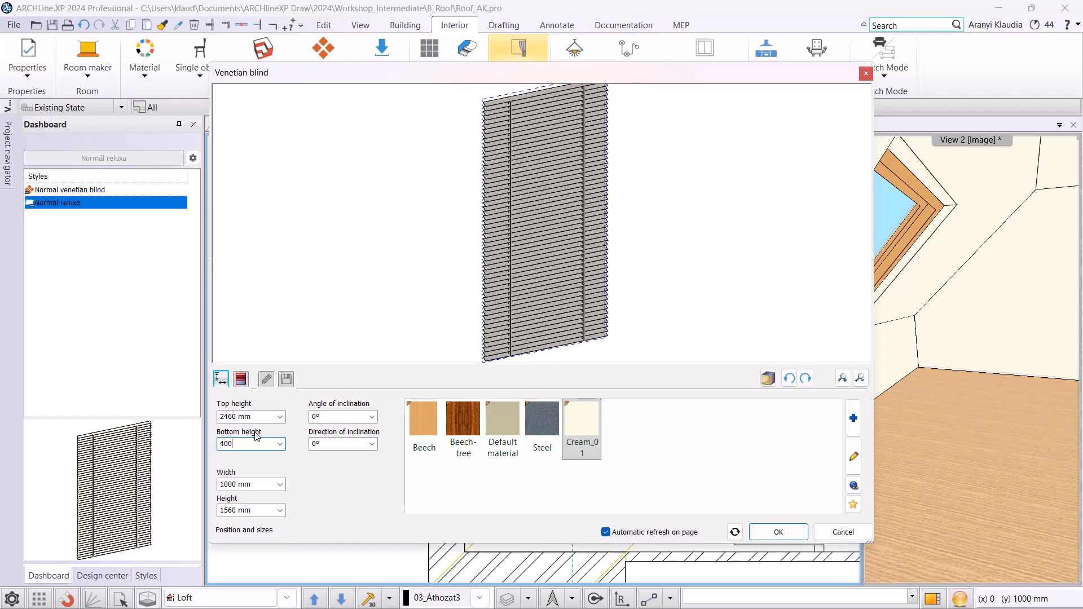
{"action": "left_click", "coordinate": [337, 416]}
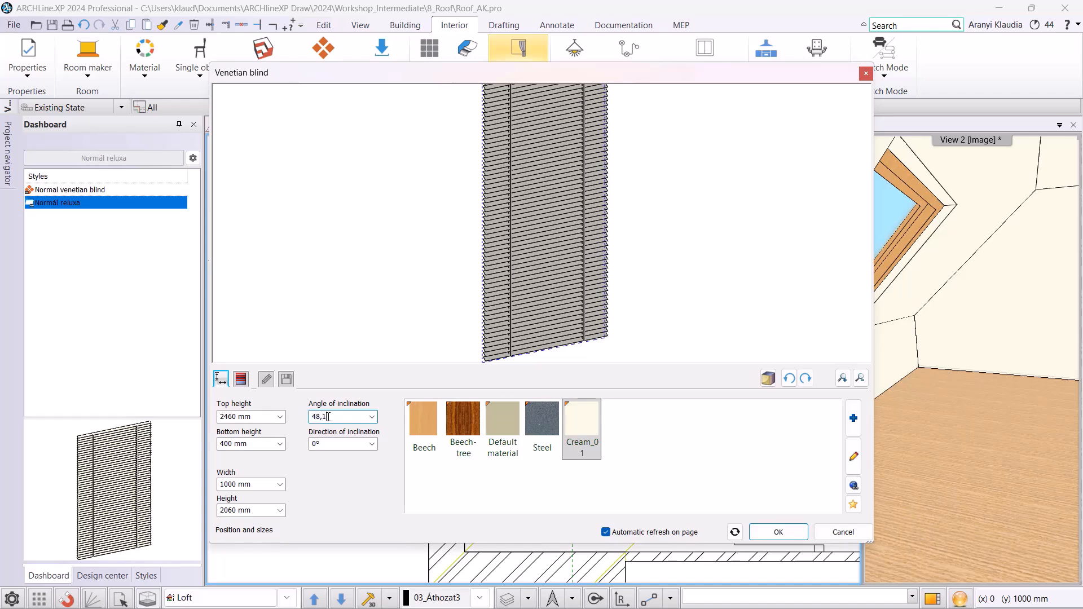
{"action": "left_click", "coordinate": [306, 321]}
Set the roof window blind's retraction to 50 and its relative elevation to 150 mm, and accept the blind.
{"action": "left_click", "coordinate": [241, 379]}
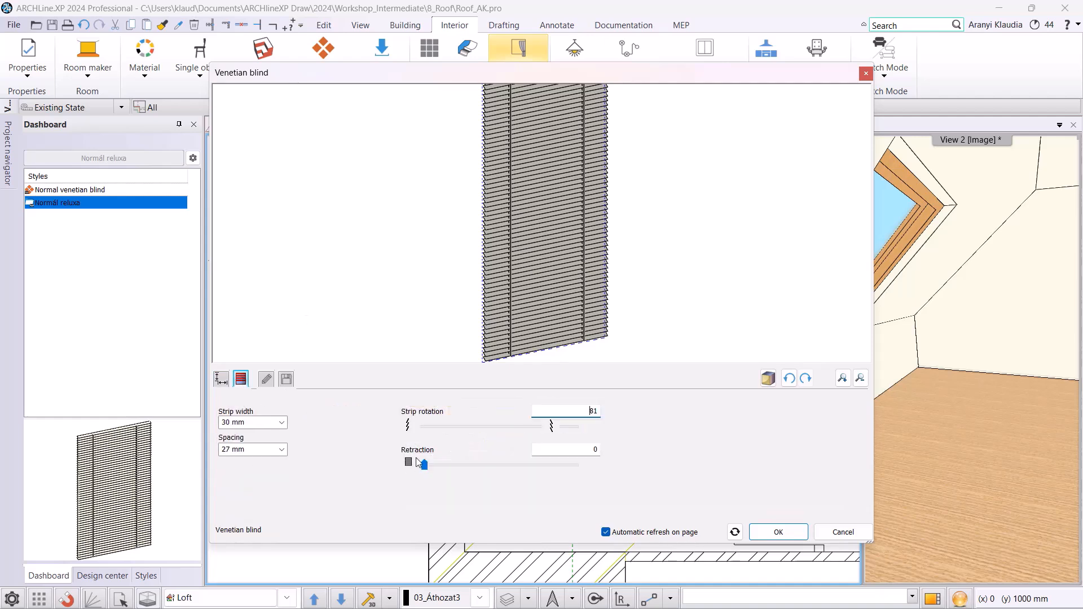
{"action": "left_click_drag", "start_coordinate": [426, 465], "coordinate": [502, 473]}
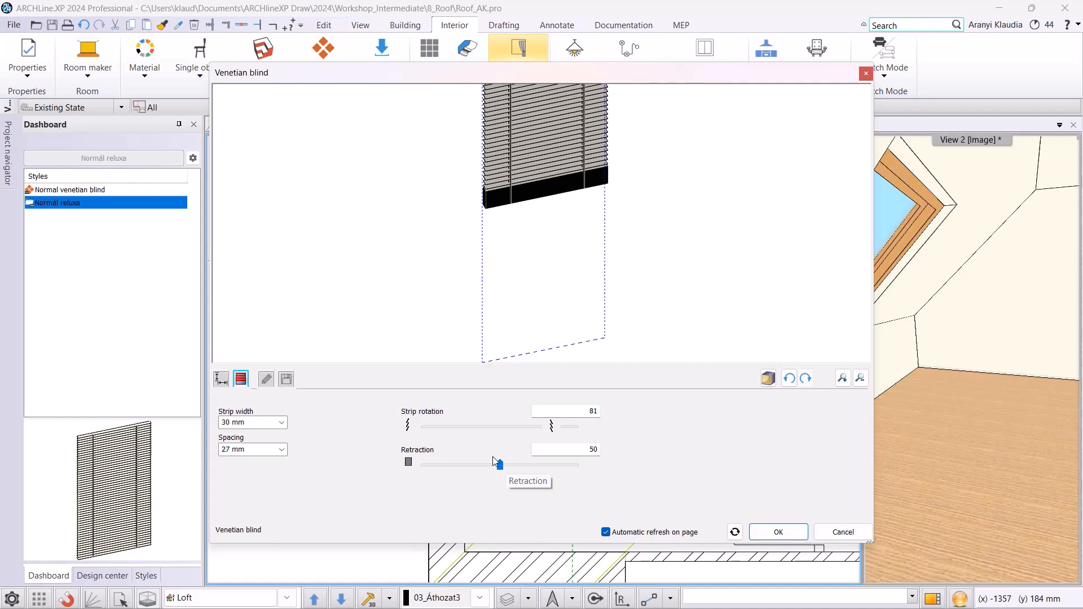
{"action": "left_click", "coordinate": [267, 379]}
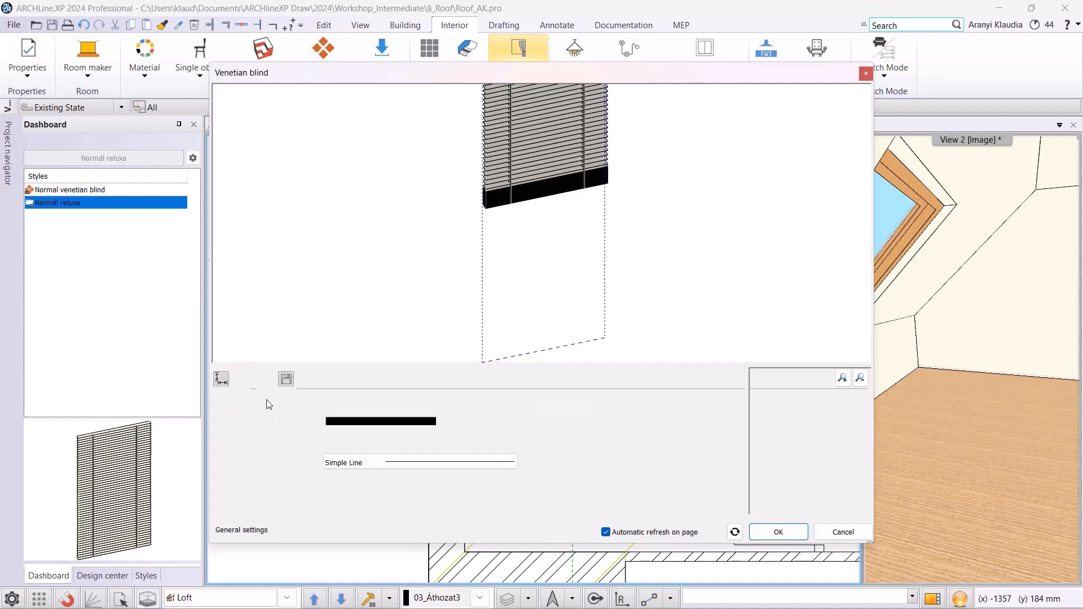
{"action": "triple_click", "coordinate": [249, 421]}
{"action": "type", "text": "150"}
{"action": "key", "text": "Tab"}
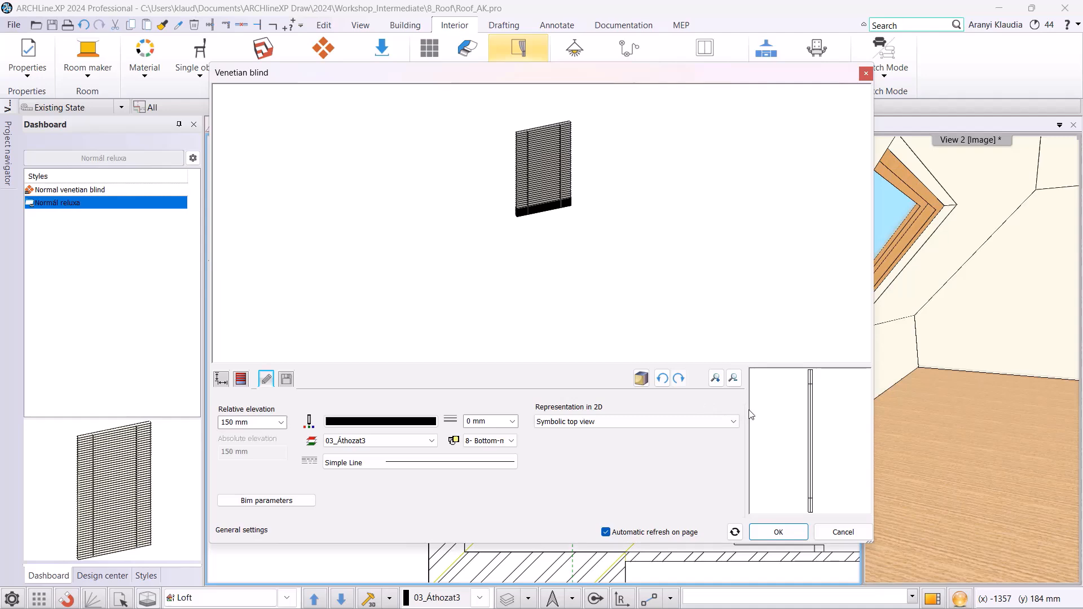
{"action": "left_click", "coordinate": [790, 532]}
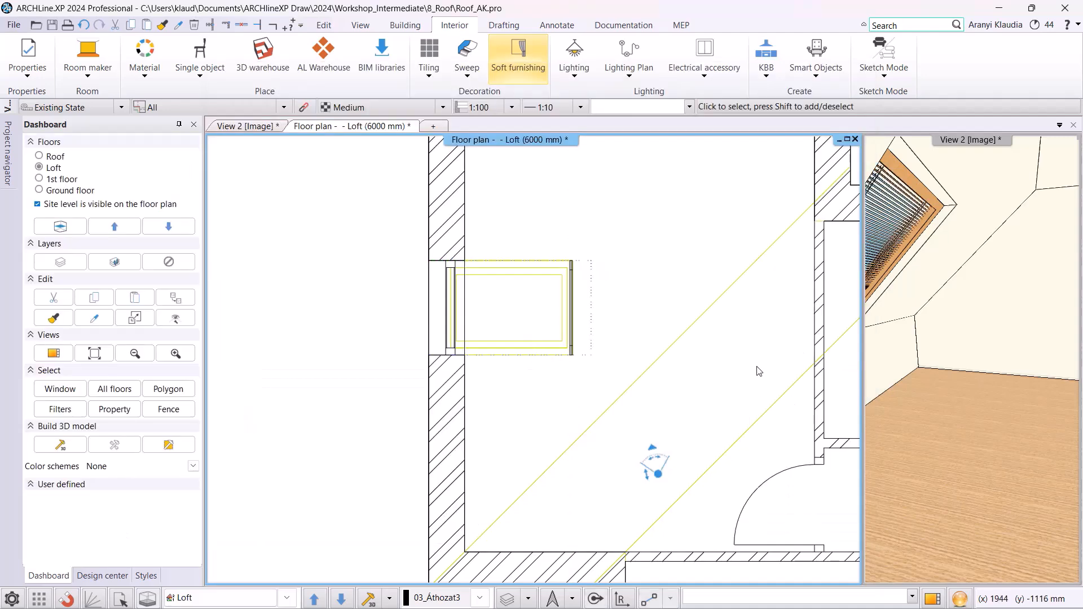
Add a Venetian blind in the Normál reluxa style to the wall window below the roof window, placed by its opening.
{"action": "left_click", "coordinate": [254, 125]}
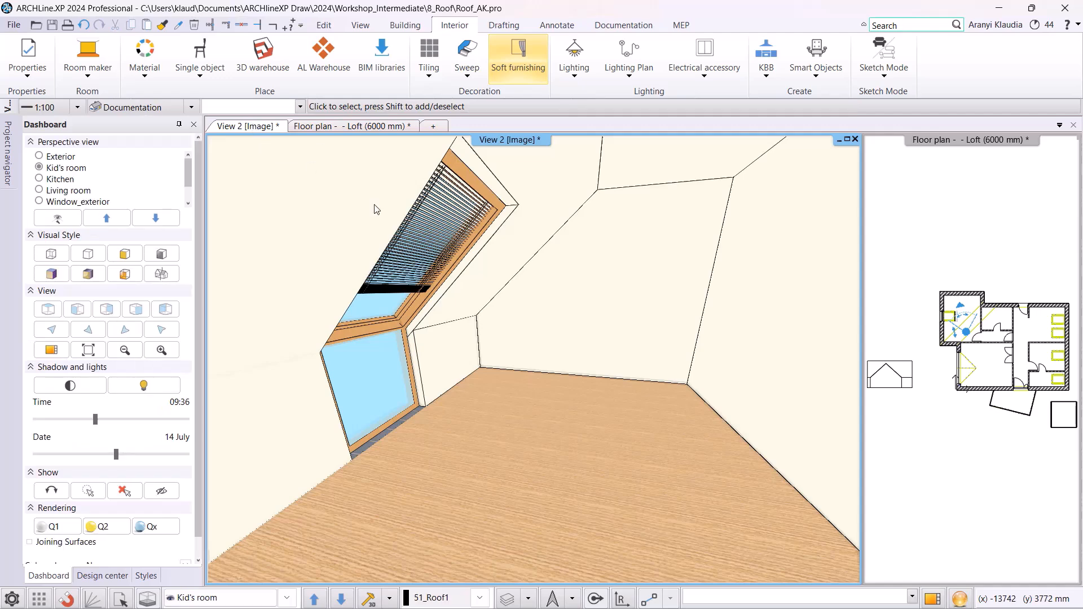
{"action": "left_click", "coordinate": [343, 126]}
{"action": "scroll", "coordinate": [448, 186], "scroll_direction": "up", "scroll_amount": 5}
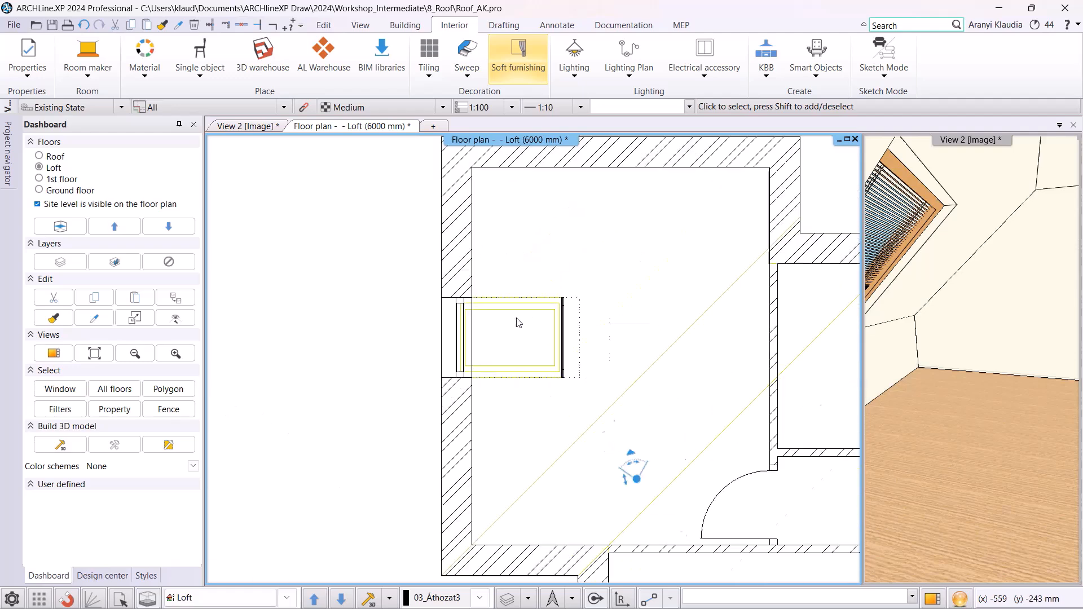
{"action": "left_click", "coordinate": [518, 56]}
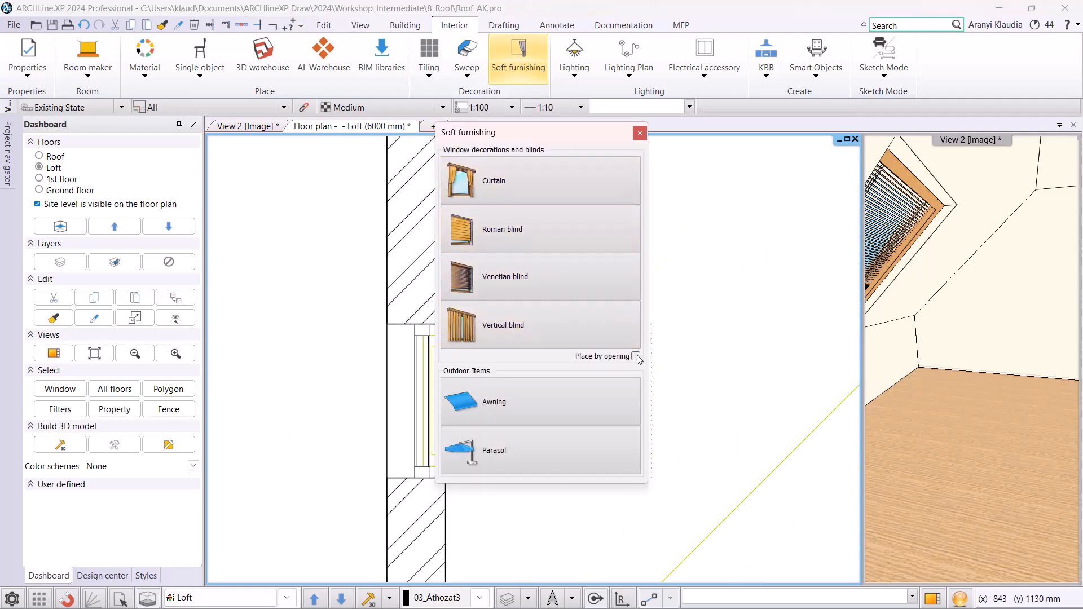
{"action": "left_click", "coordinate": [531, 278]}
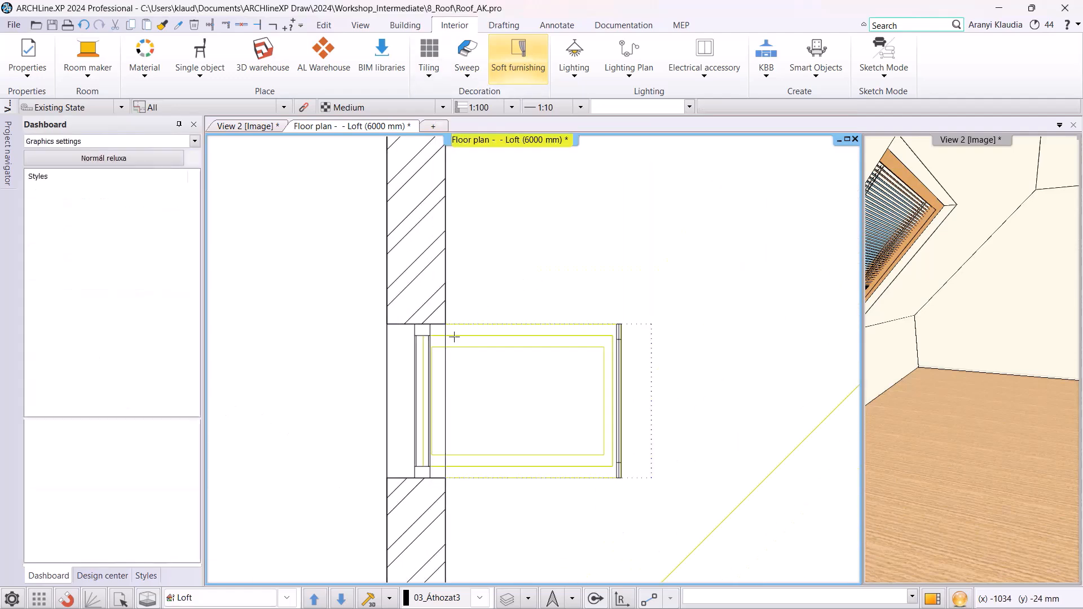
{"action": "left_click", "coordinate": [429, 357]}
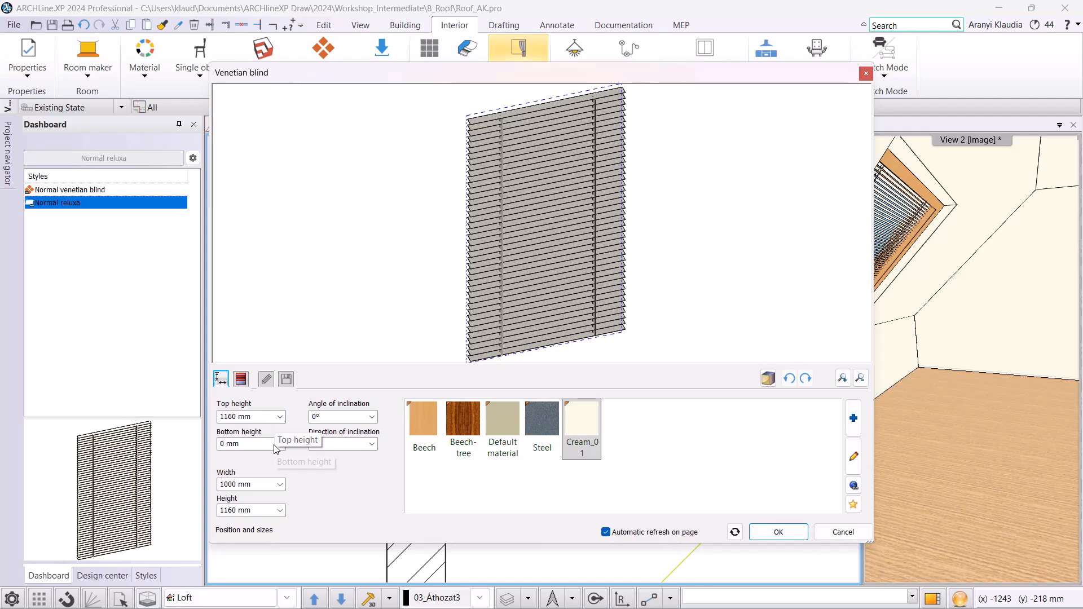
Set the wall window blind's top height to 1100 mm and its retraction to 51, and accept the blind.
{"action": "left_click", "coordinate": [233, 417]}
{"action": "type", "text": "0"}
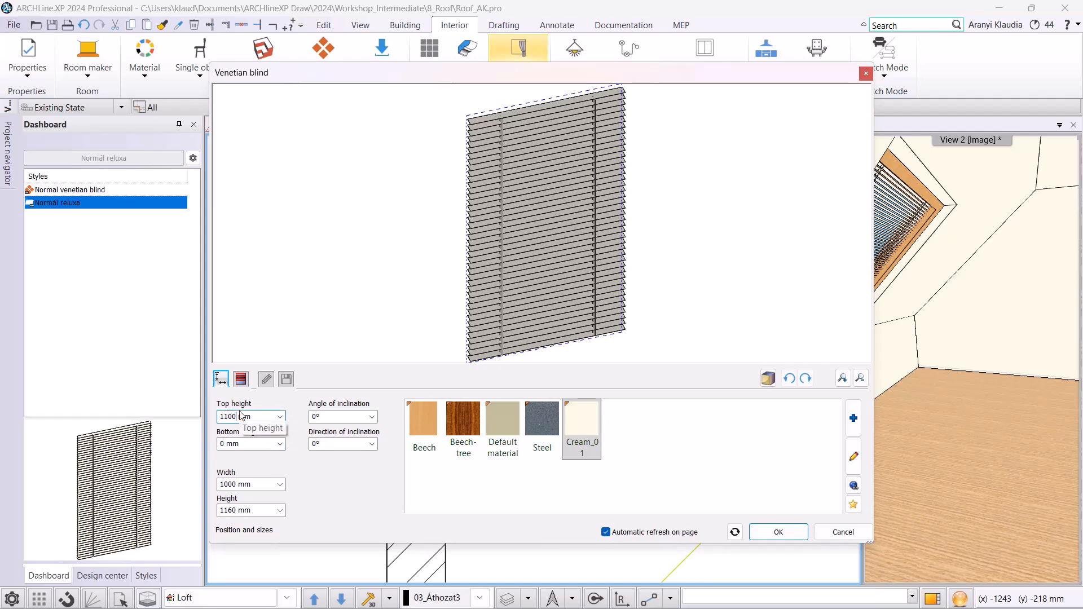
{"action": "left_click", "coordinate": [241, 379]}
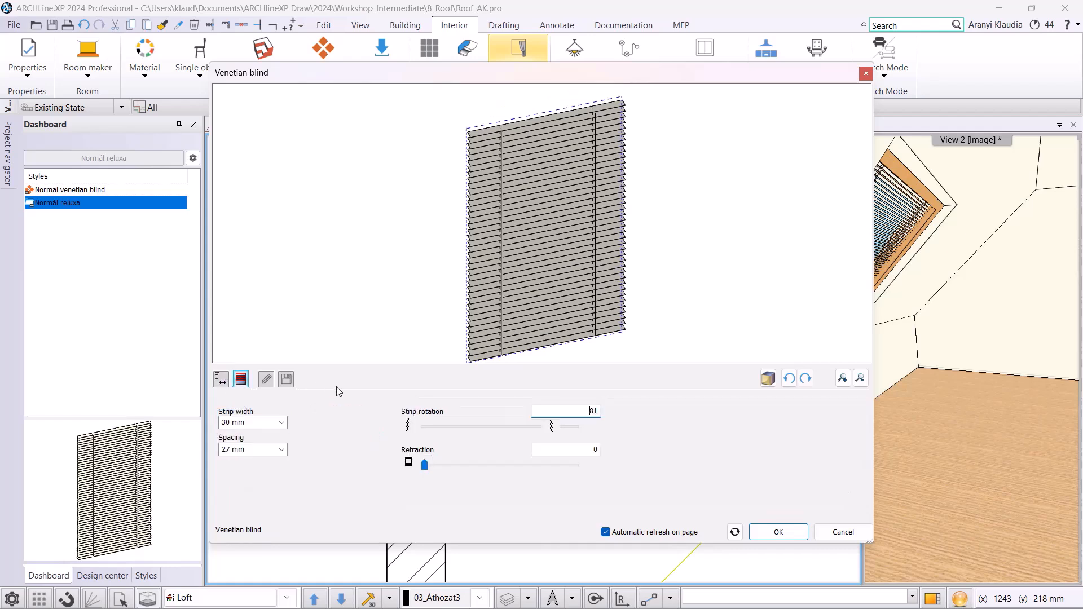
{"action": "left_click_drag", "start_coordinate": [425, 465], "coordinate": [520, 478]}
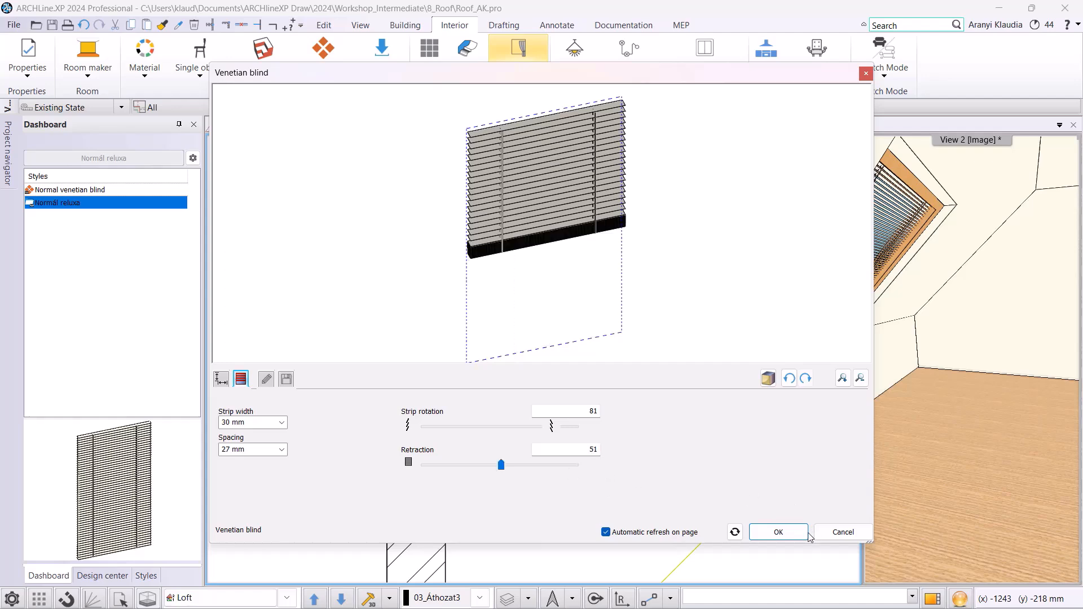
{"action": "left_click", "coordinate": [779, 531]}
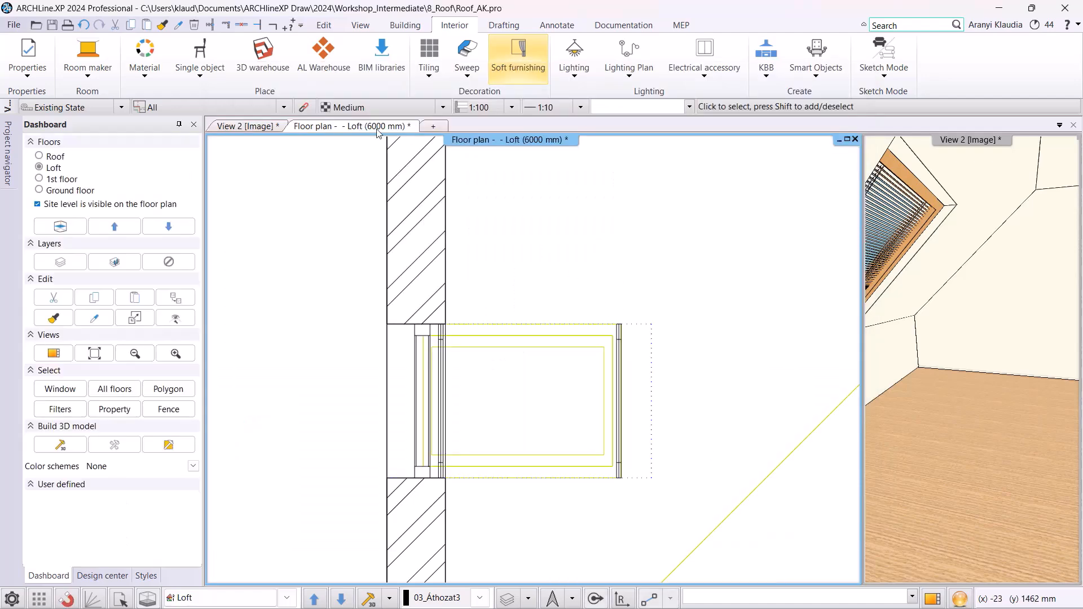
Move the Kid's room perspective camera to examine both window blinds head-on.
{"action": "left_click", "coordinate": [261, 130]}
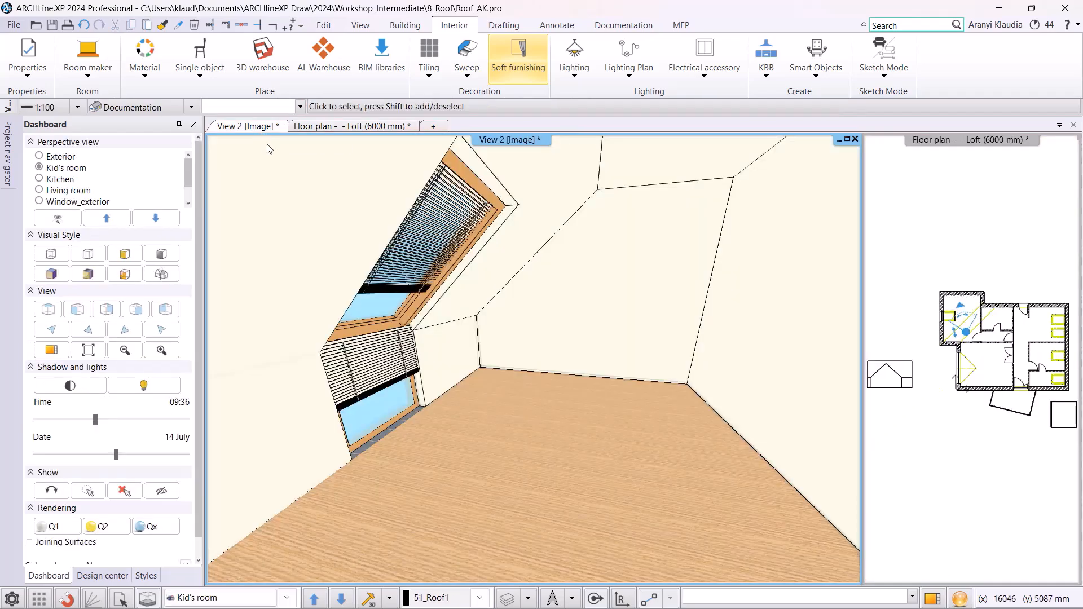
{"action": "mouse_move", "coordinate": [960, 306]}
{"action": "left_mouse_down"}
{"action": "mouse_move", "coordinate": [945, 310]}
{"action": "mouse_move", "coordinate": [949, 326]}
{"action": "mouse_move", "coordinate": [975, 314]}
{"action": "left_mouse_up"}
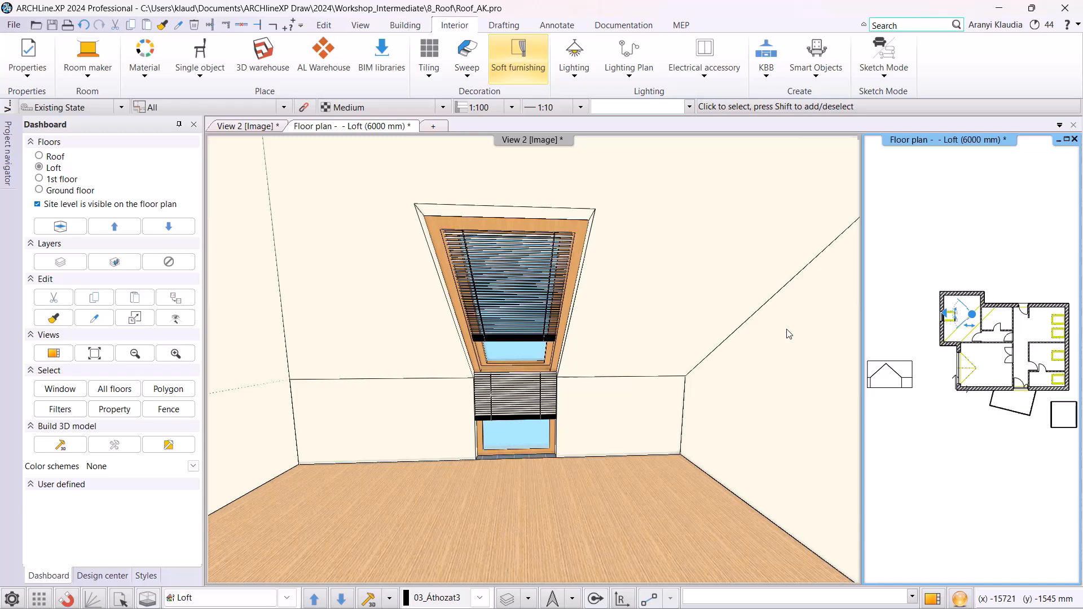
Switch the perspective view to Exterior to examine the whole house from outside.
{"action": "left_click", "coordinate": [286, 598]}
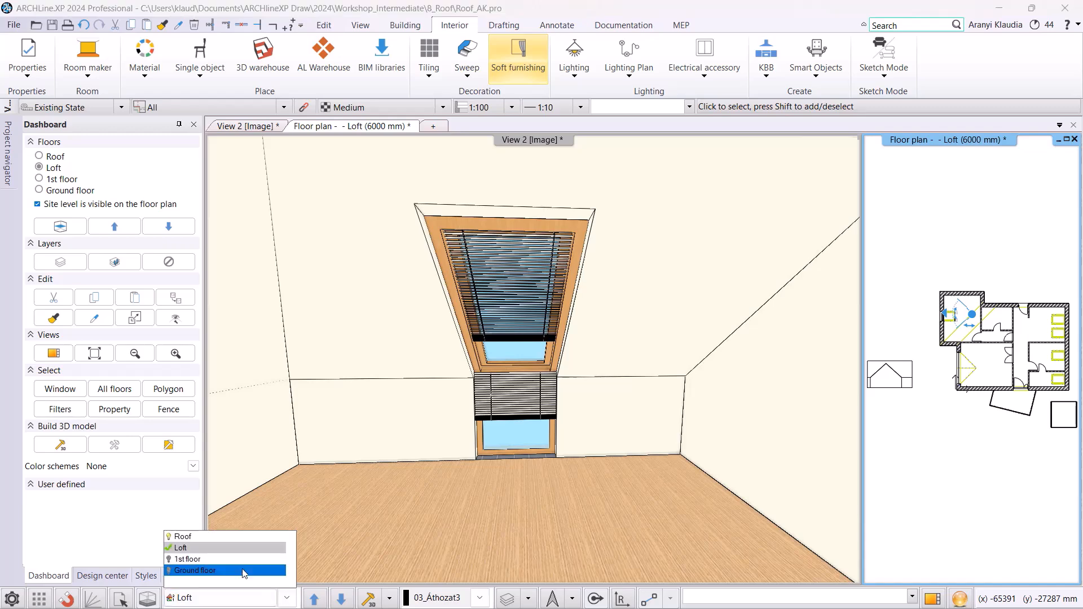
{"action": "left_click", "coordinate": [571, 468]}
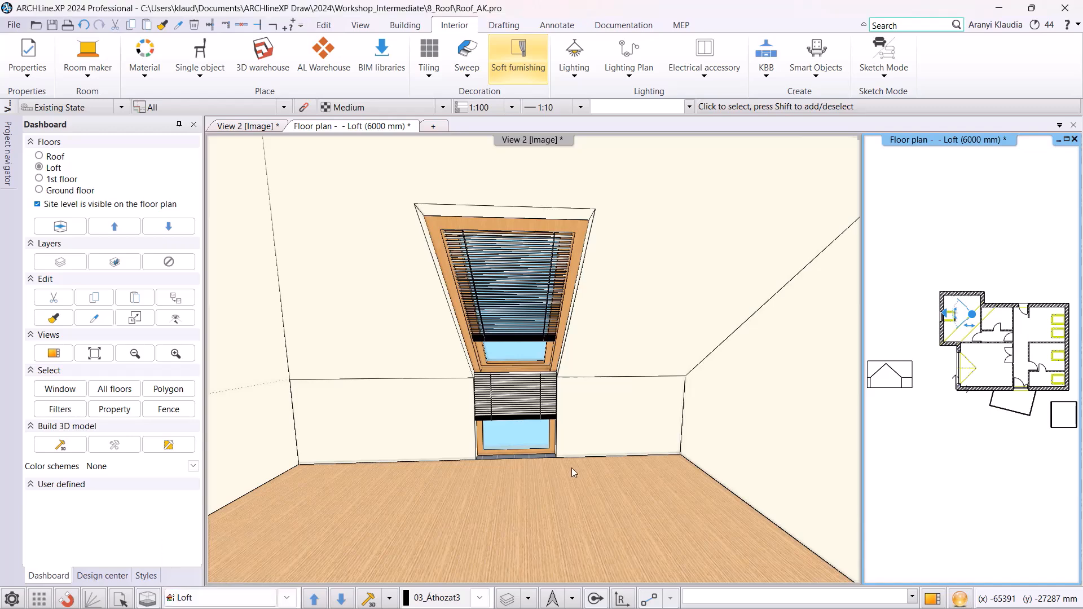
{"action": "left_click", "coordinate": [512, 484]}
{"action": "left_click", "coordinate": [291, 598]}
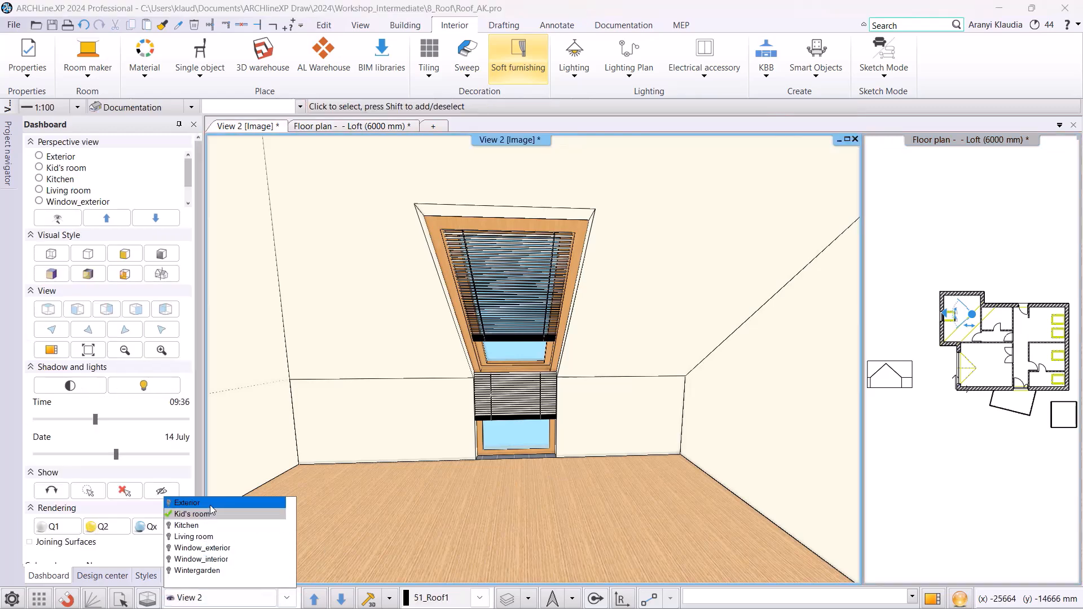
{"action": "left_click", "coordinate": [210, 505]}
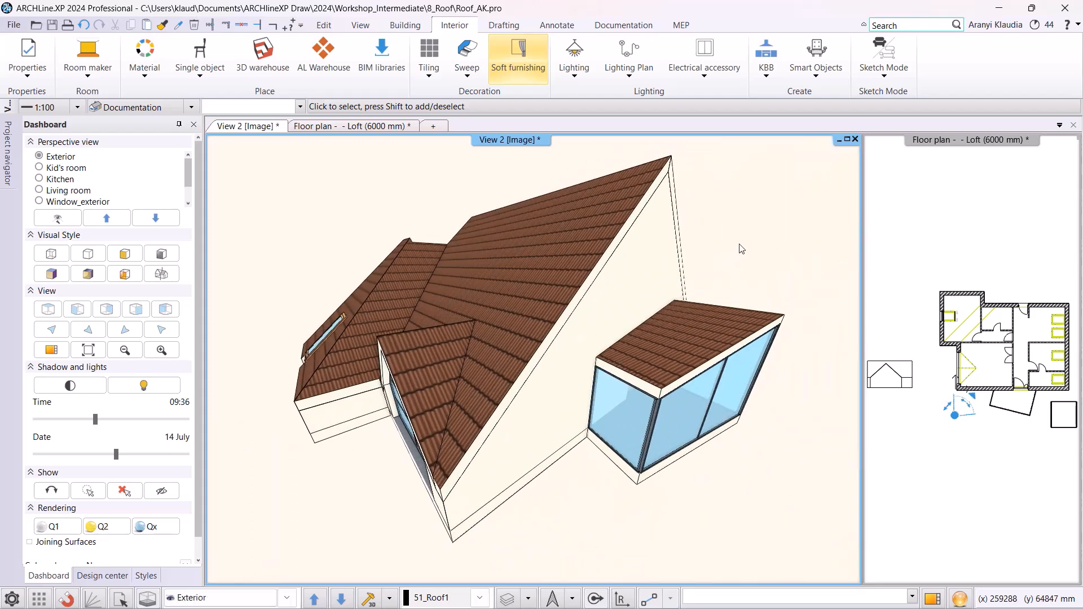